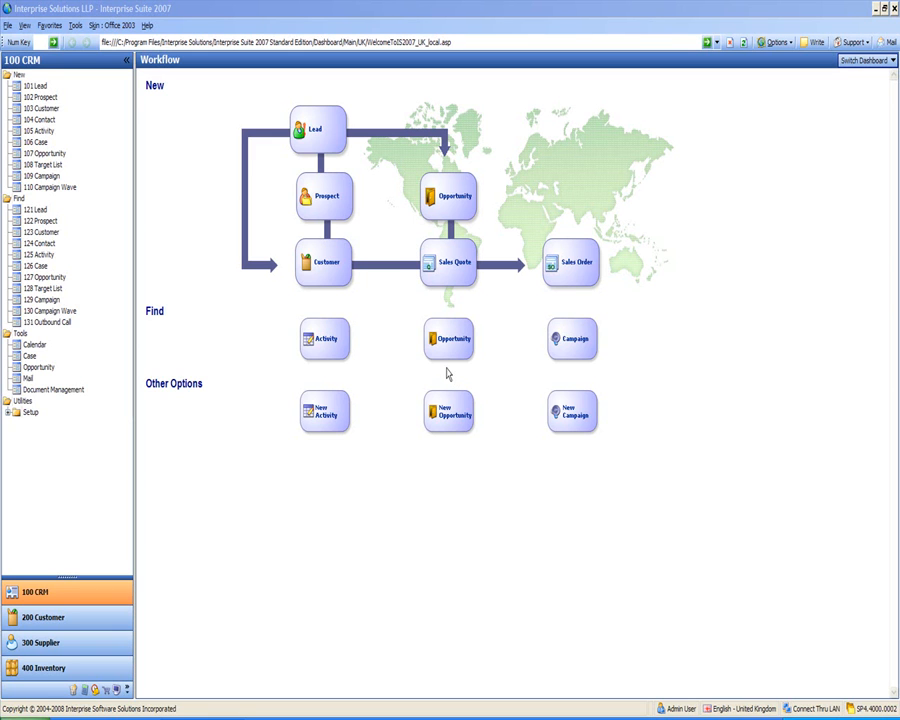
# Start a new standard report with the Report Writer wizard from the 200 Customer module's report dashboard
pyautogui.click(88, 620)
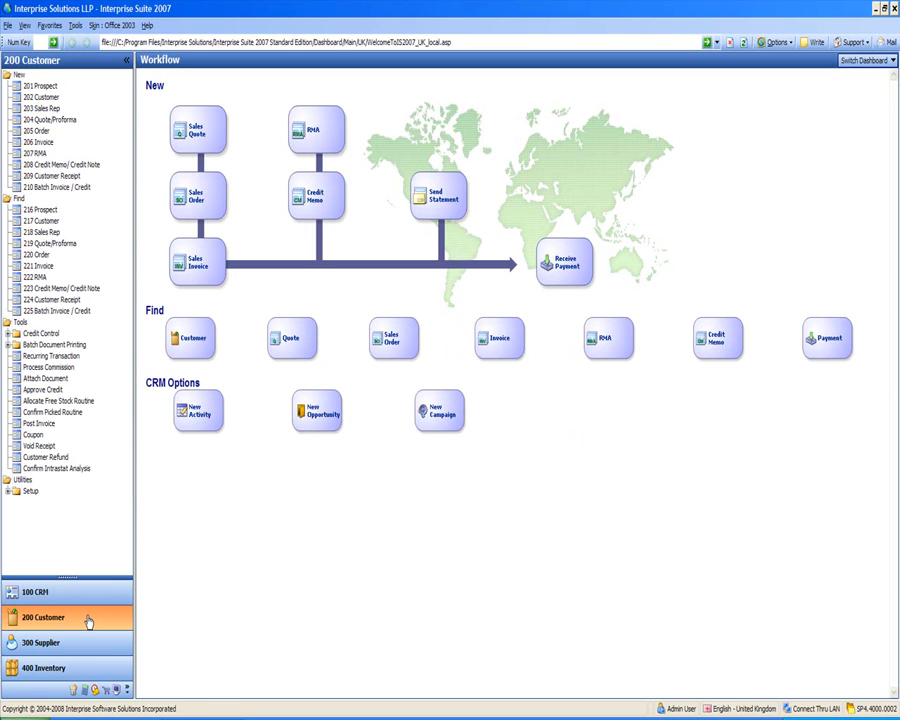
pyautogui.click(860, 62)
pyautogui.click(845, 88)
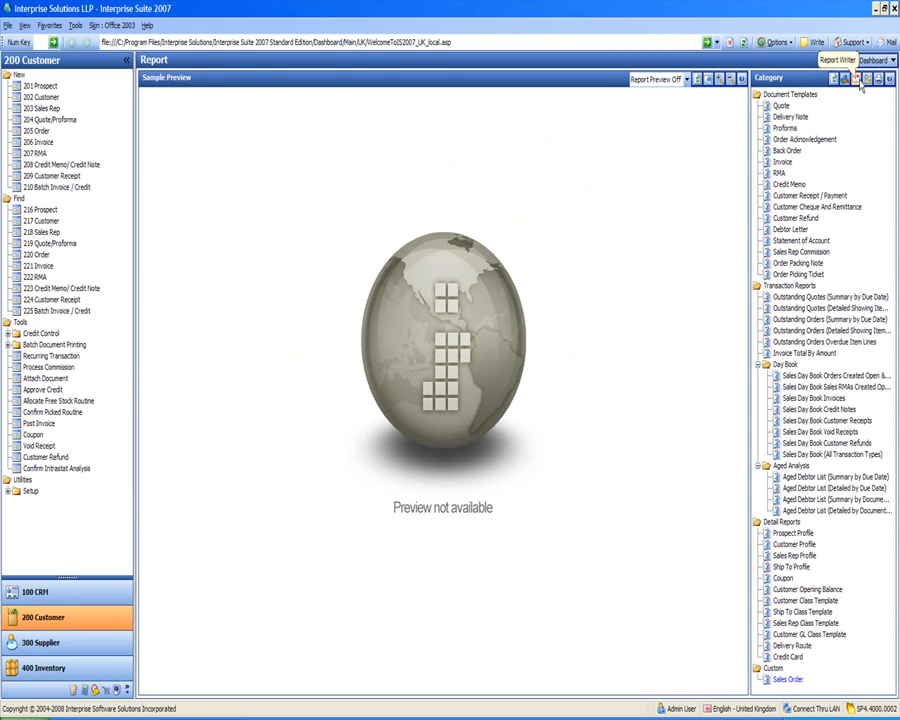
pyautogui.click(857, 82)
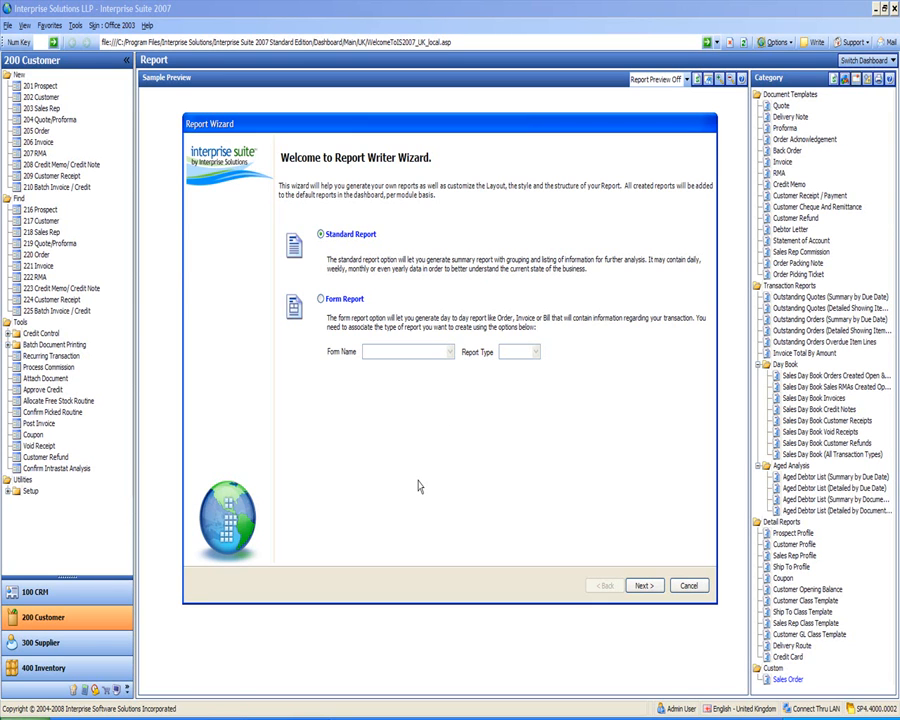
pyautogui.click(643, 587)
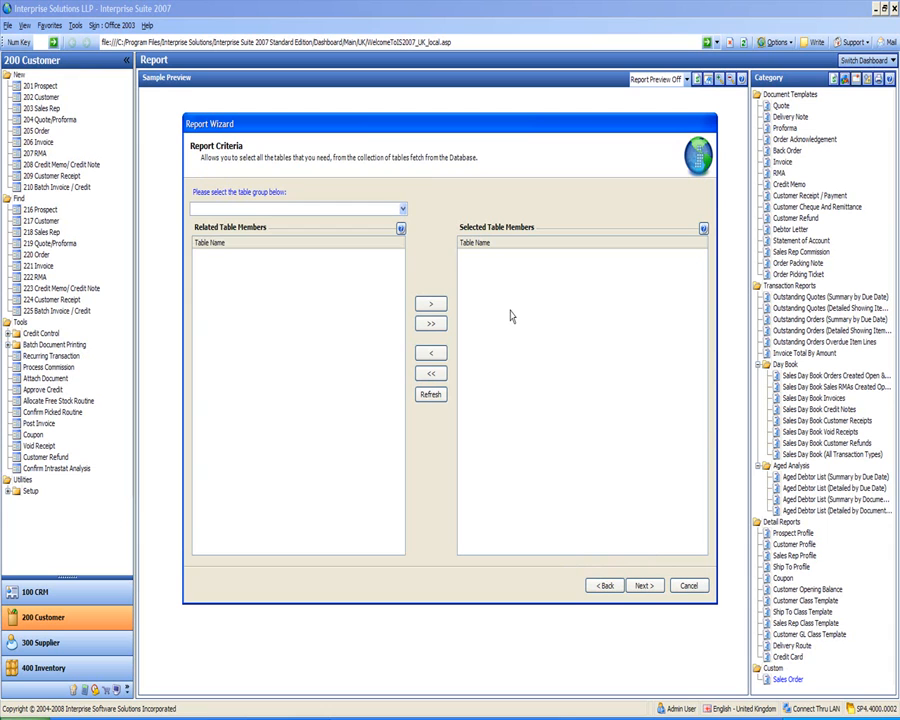
# Search the table groups for "customer", choose Customer Profile as the report's table group and continue to the report details
pyautogui.click(403, 209)
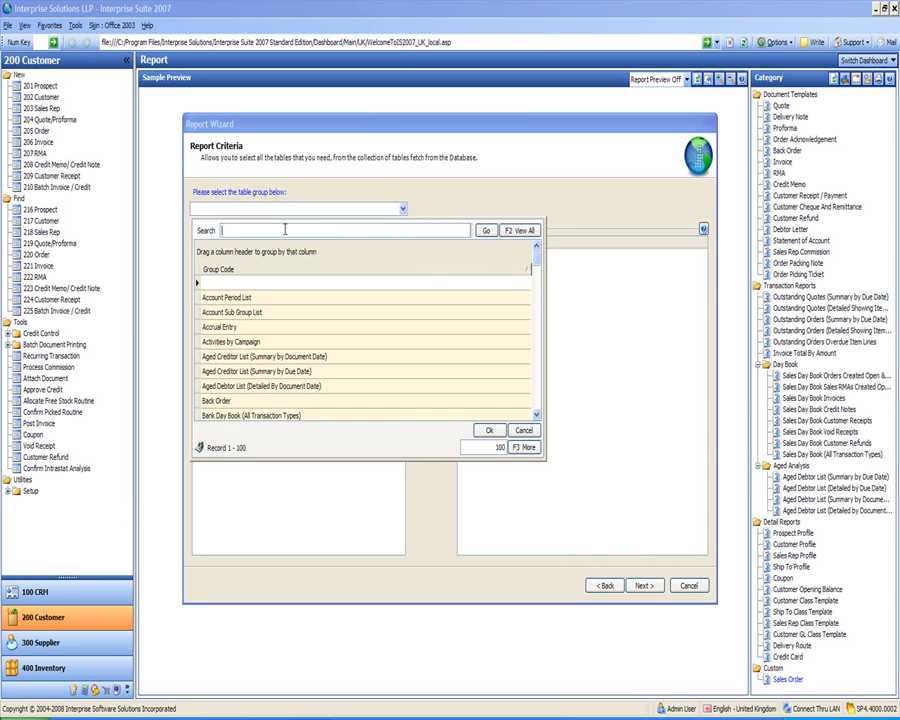
pyautogui.write('customer')
pyautogui.press('Return')
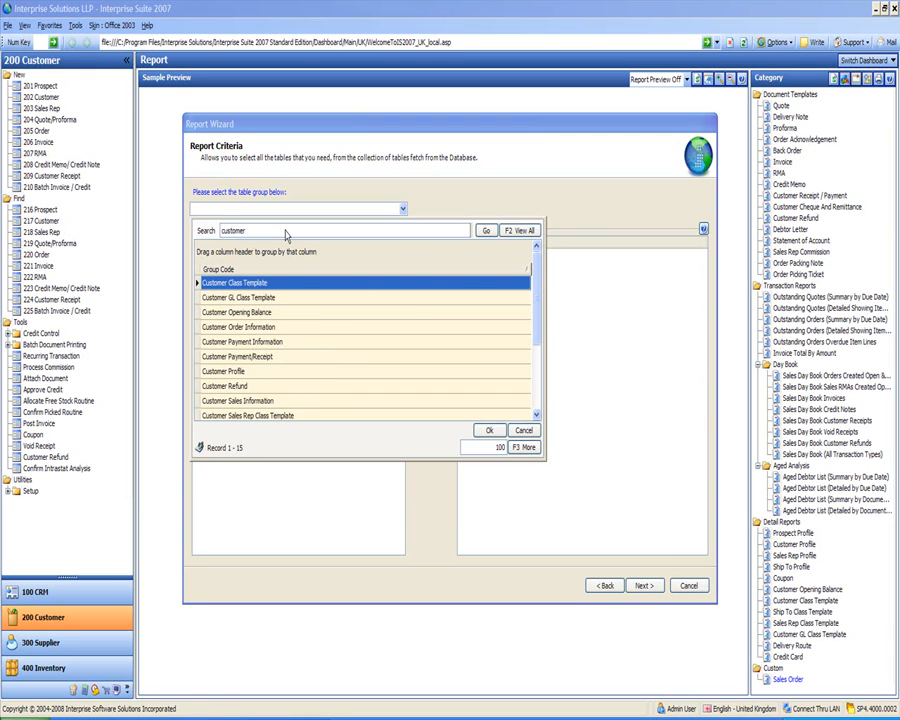
pyautogui.click(231, 372)
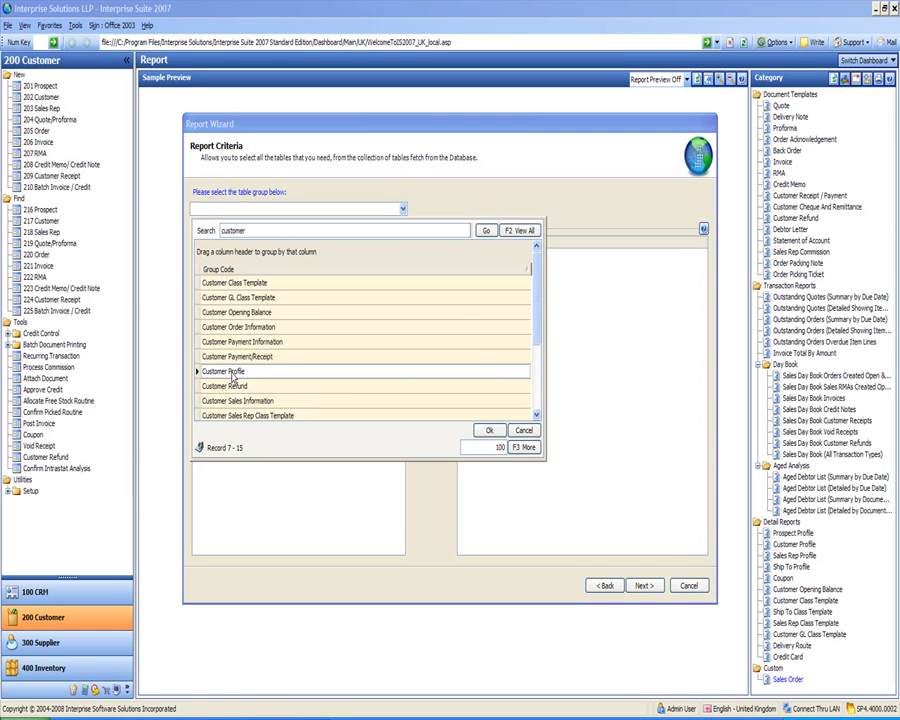
pyautogui.click(491, 431)
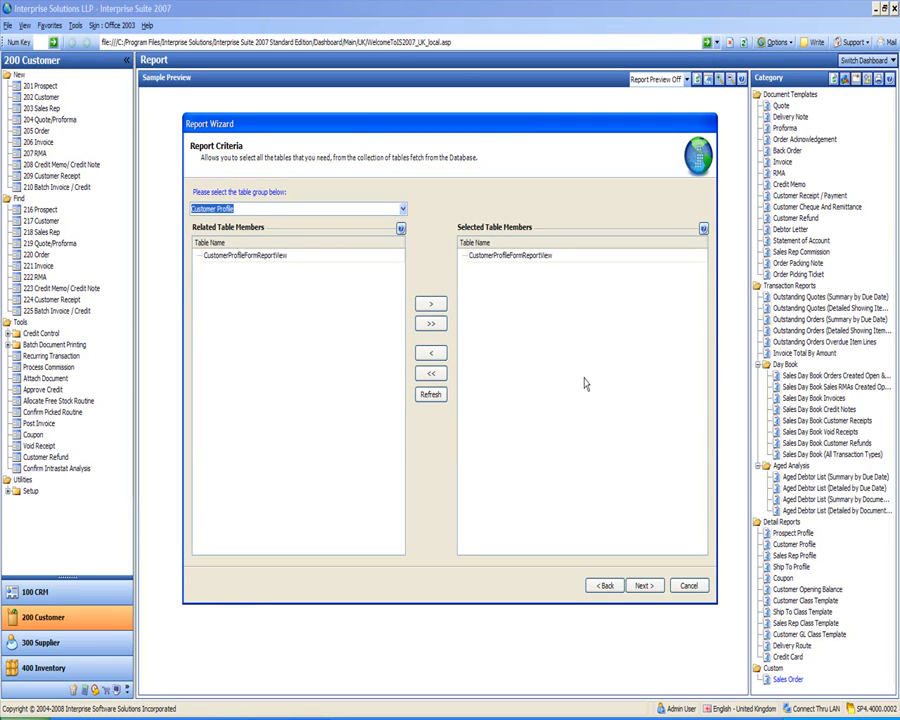
pyautogui.click(644, 587)
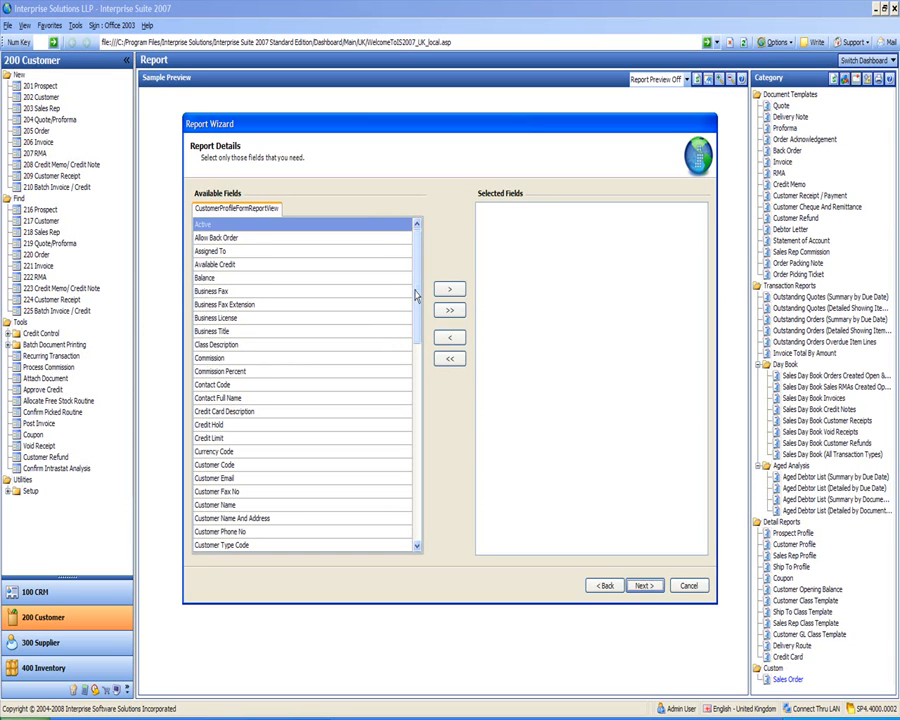
# Add the Currency Code, Customer Code, Customer Email and Customer Fax No fields to the report's selected fields
pyautogui.moveTo(417, 293); pyautogui.dragTo(418, 325)
pyautogui.click(203, 359)
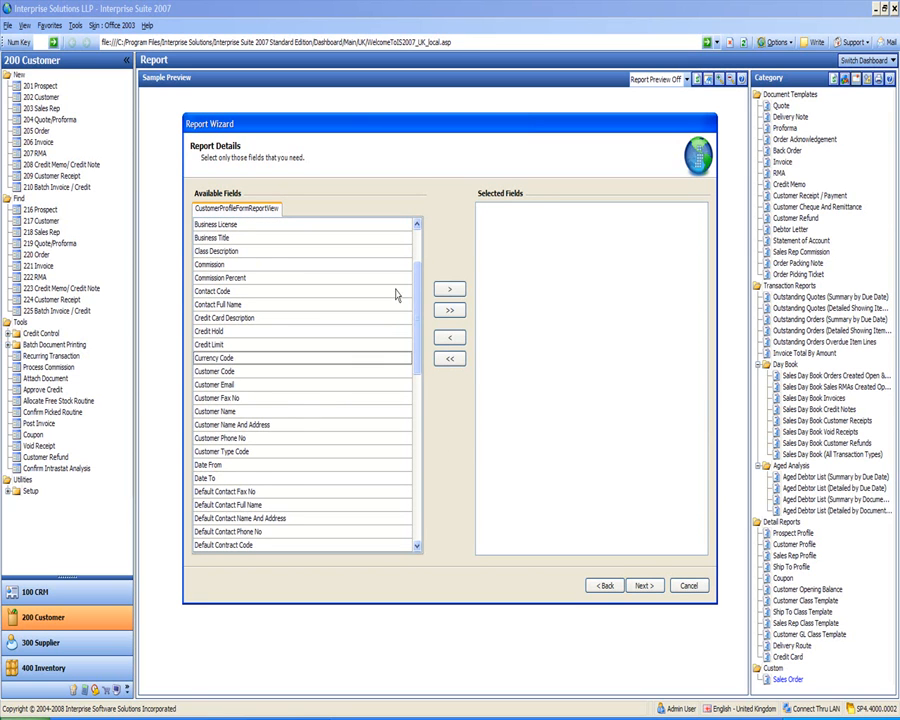
pyautogui.click(448, 290)
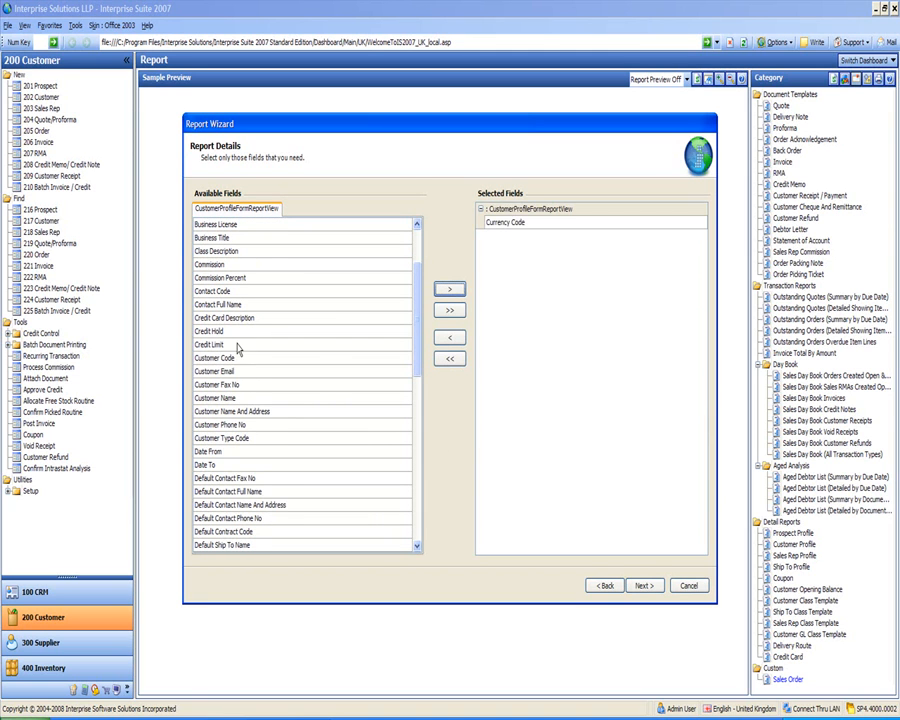
pyautogui.click(450, 291)
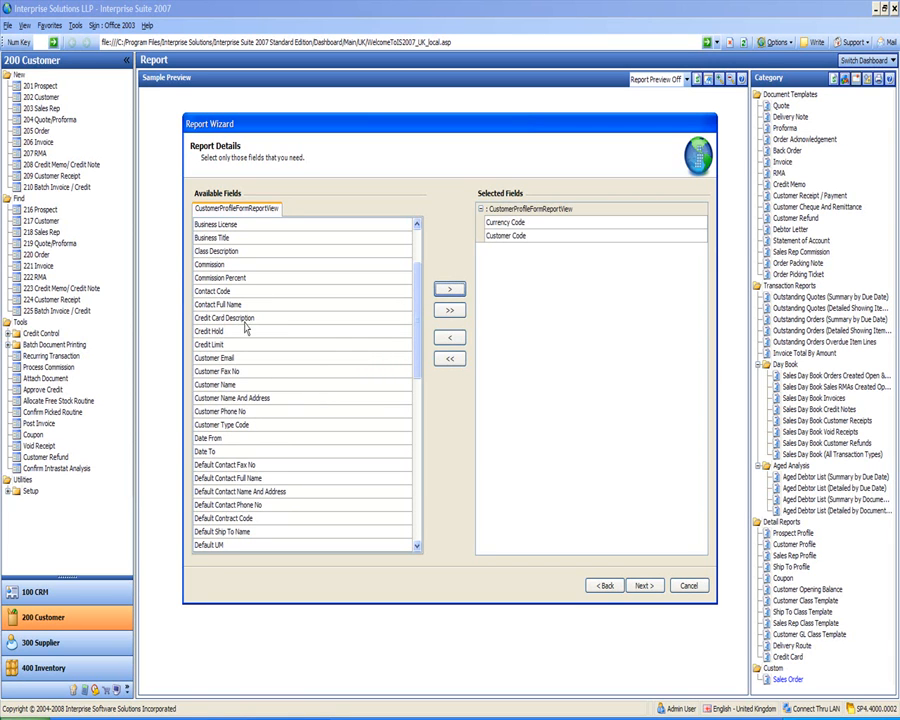
pyautogui.click(225, 357)
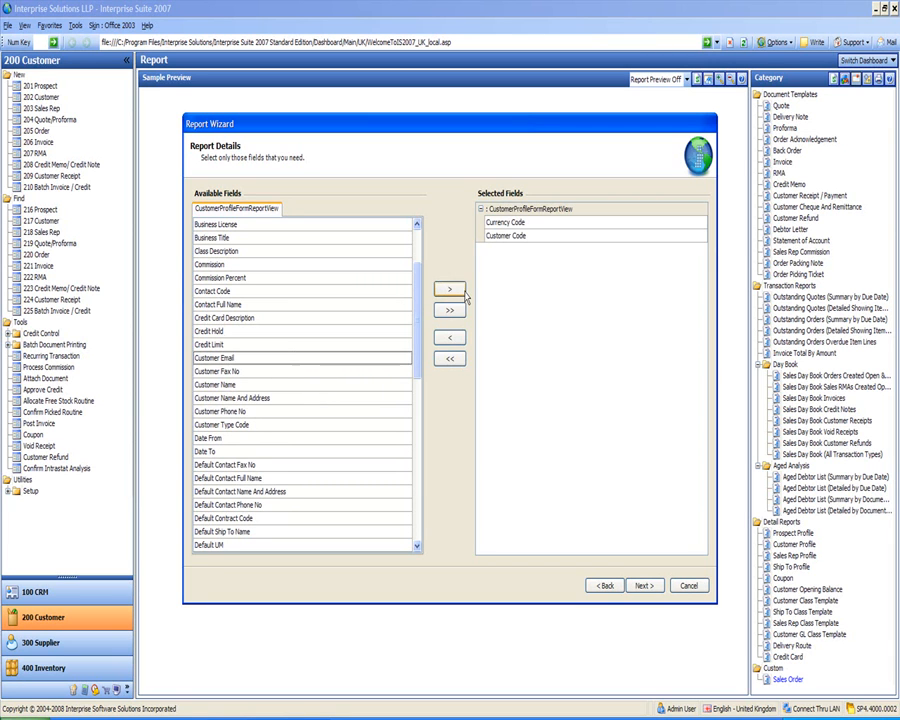
pyautogui.click(448, 292)
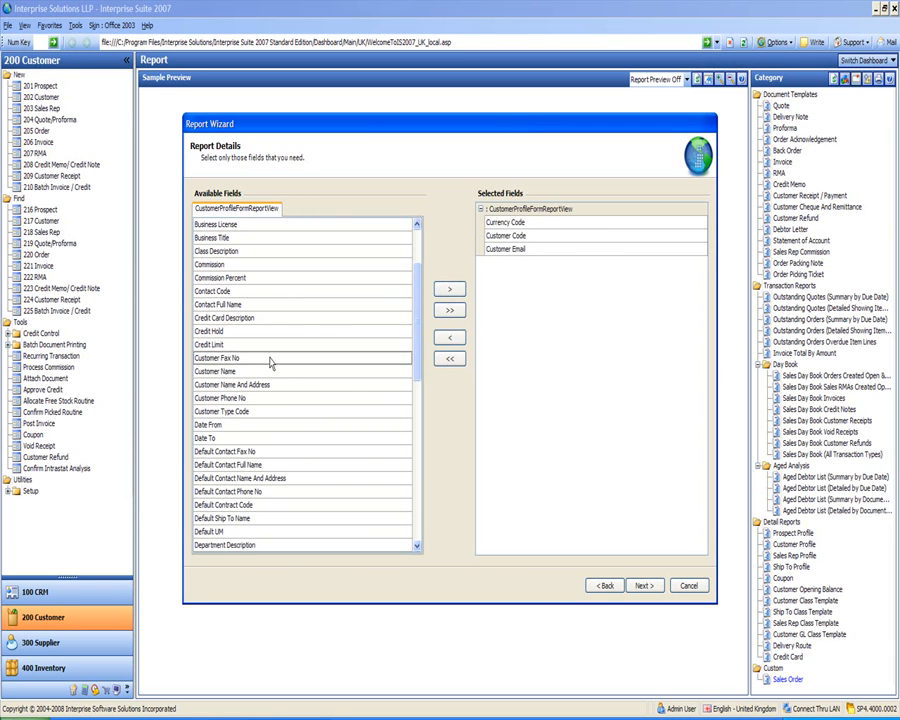
pyautogui.click(448, 290)
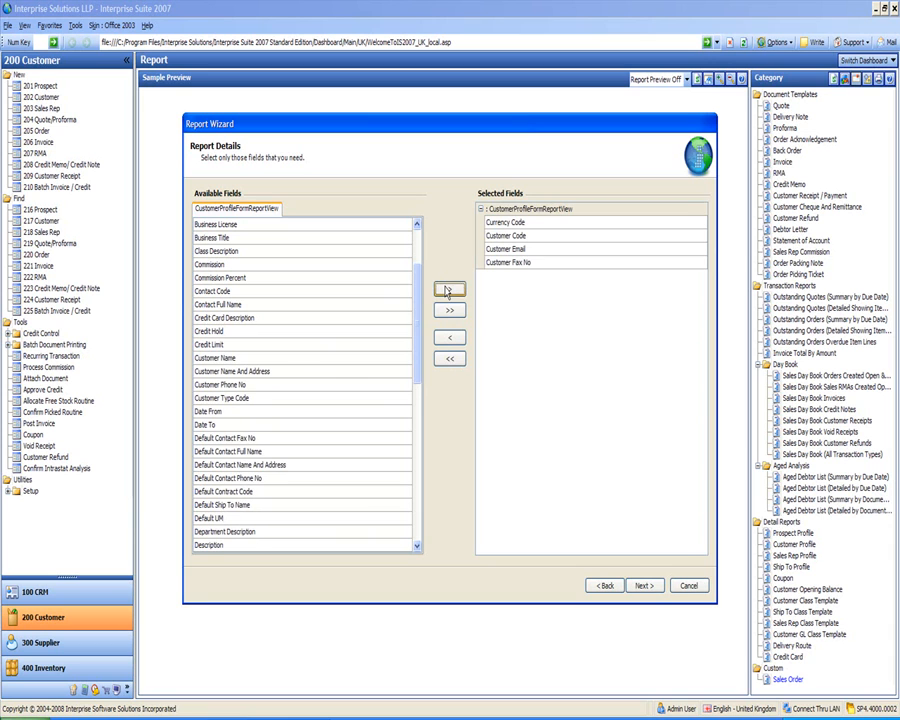
# Add the Customer Name And Address, Customer Phone No, Credit Limit and Balance fields to the report and accept the field selection
pyautogui.click(320, 372)
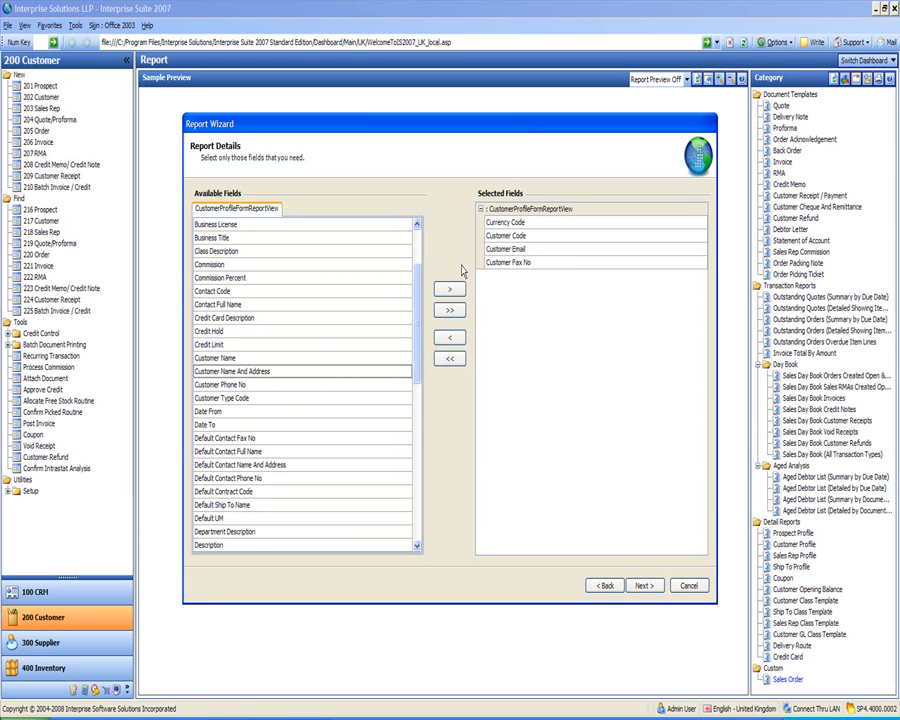
pyautogui.click(450, 290)
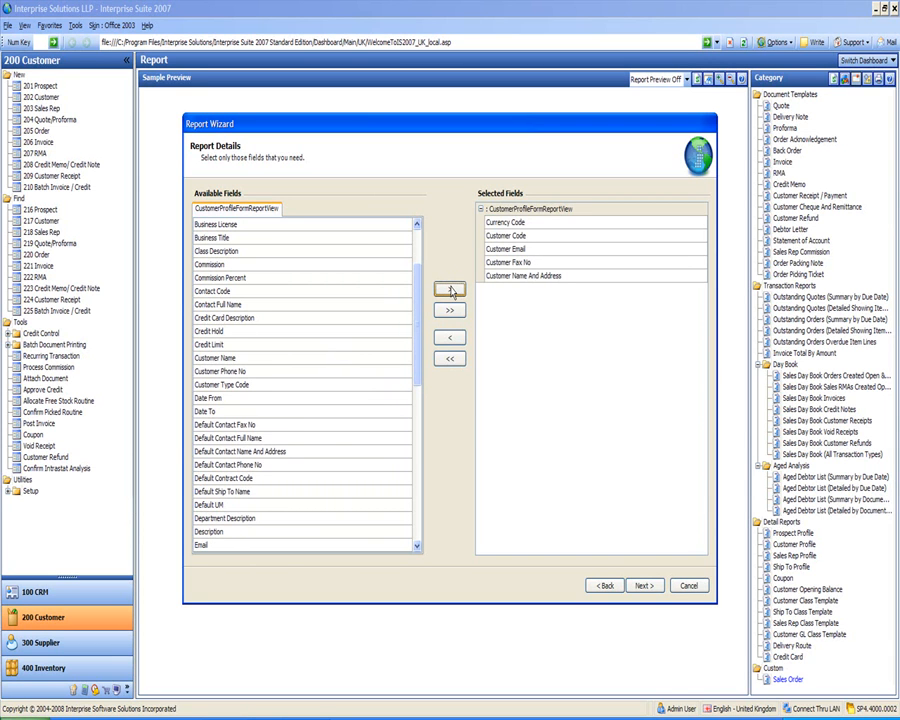
pyautogui.click(287, 371)
pyautogui.click(446, 290)
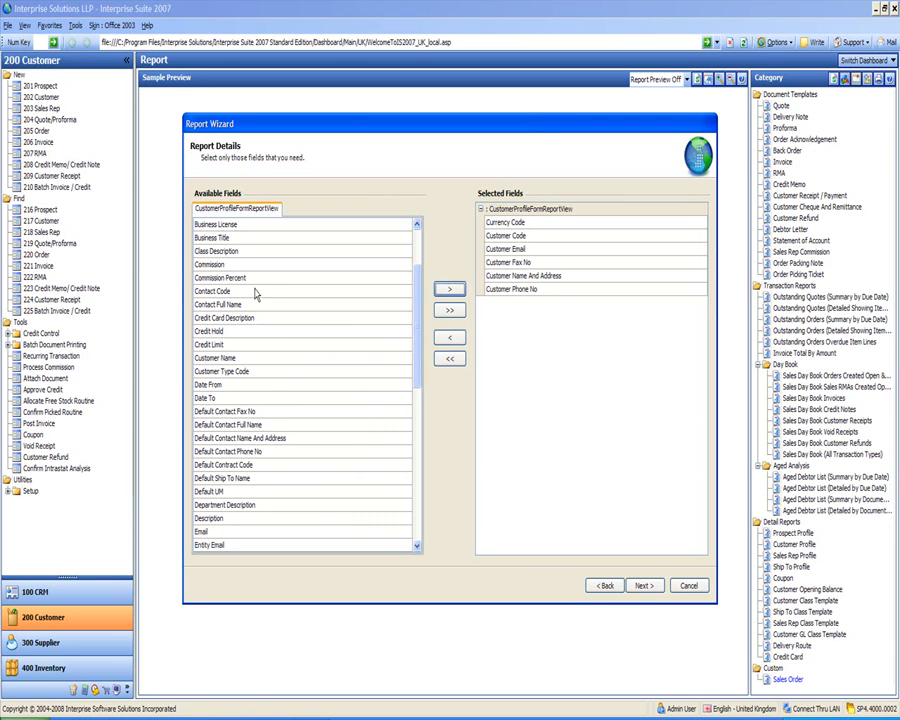
pyautogui.click(250, 345)
pyautogui.click(449, 291)
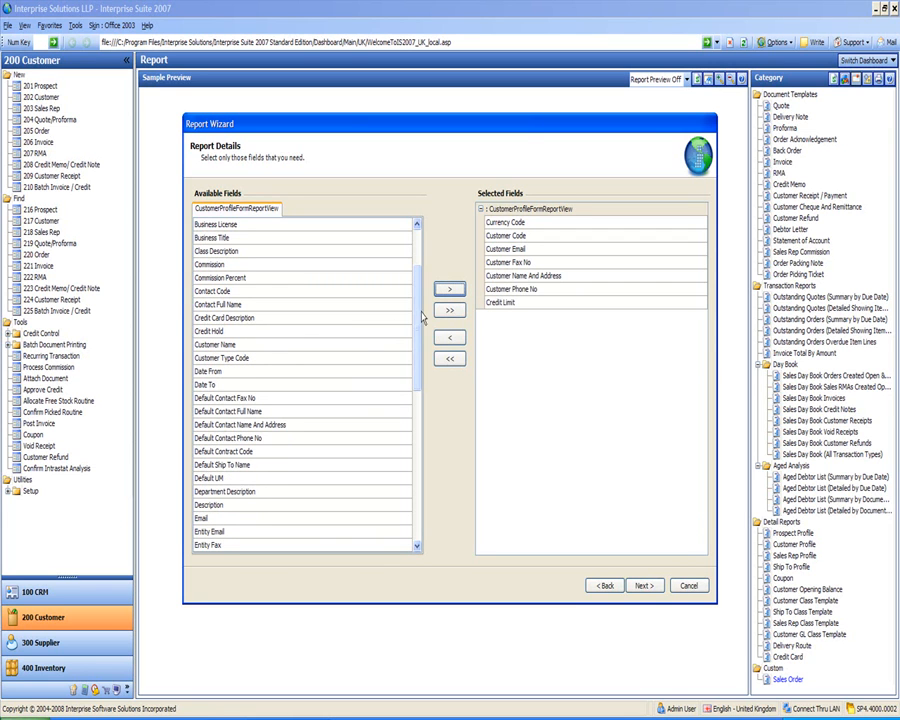
pyautogui.scroll(3, 415, 300)
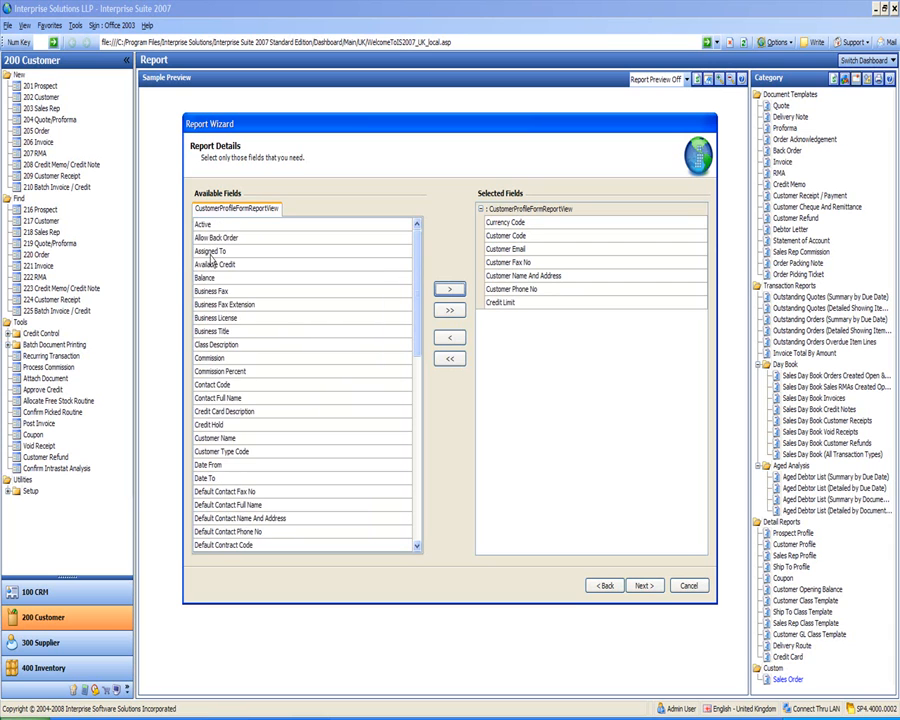
pyautogui.click(449, 291)
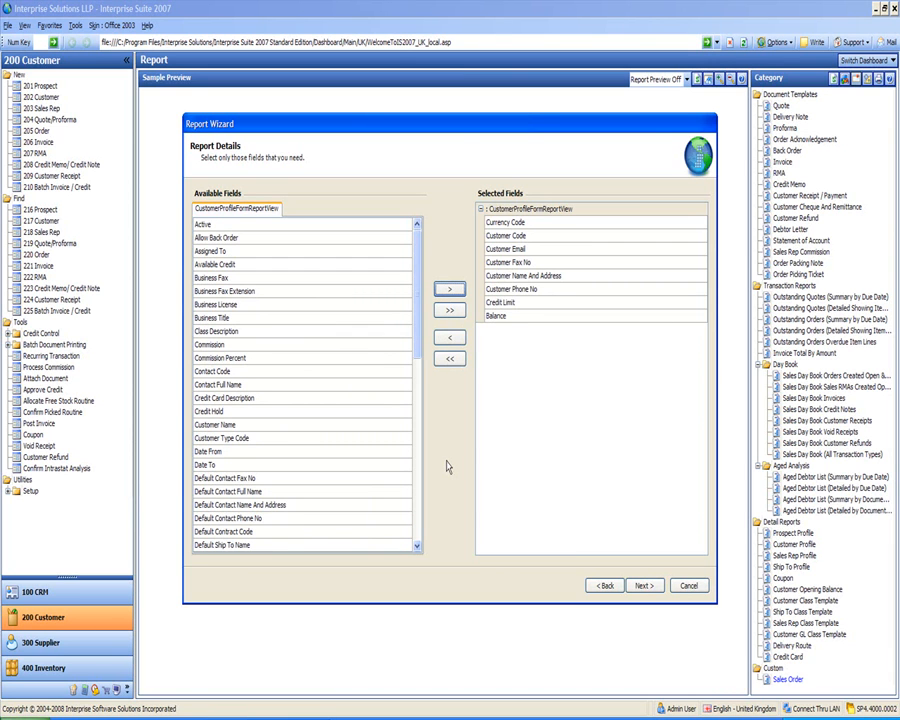
pyautogui.click(643, 587)
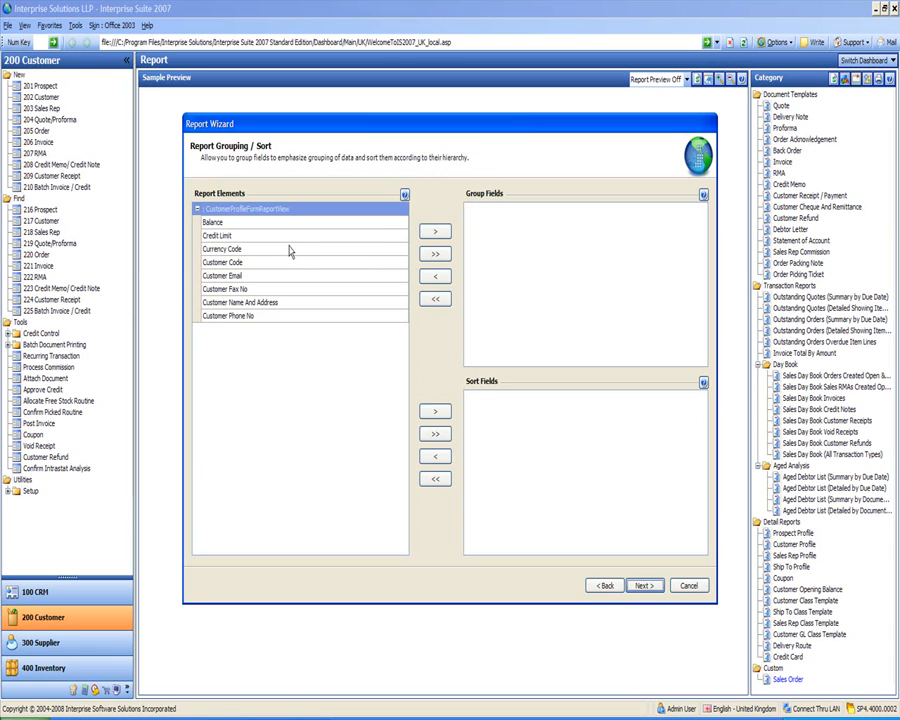
# Sort the report by Currency Code in Ascending order and continue to the report summary without setting any filter
pyautogui.click(238, 249)
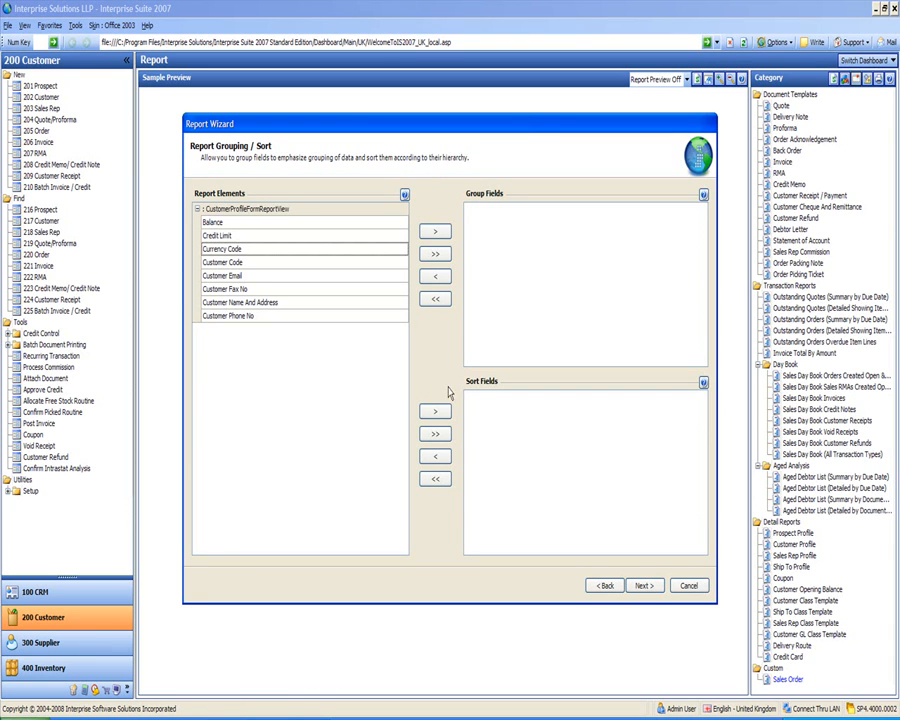
pyautogui.click(435, 415)
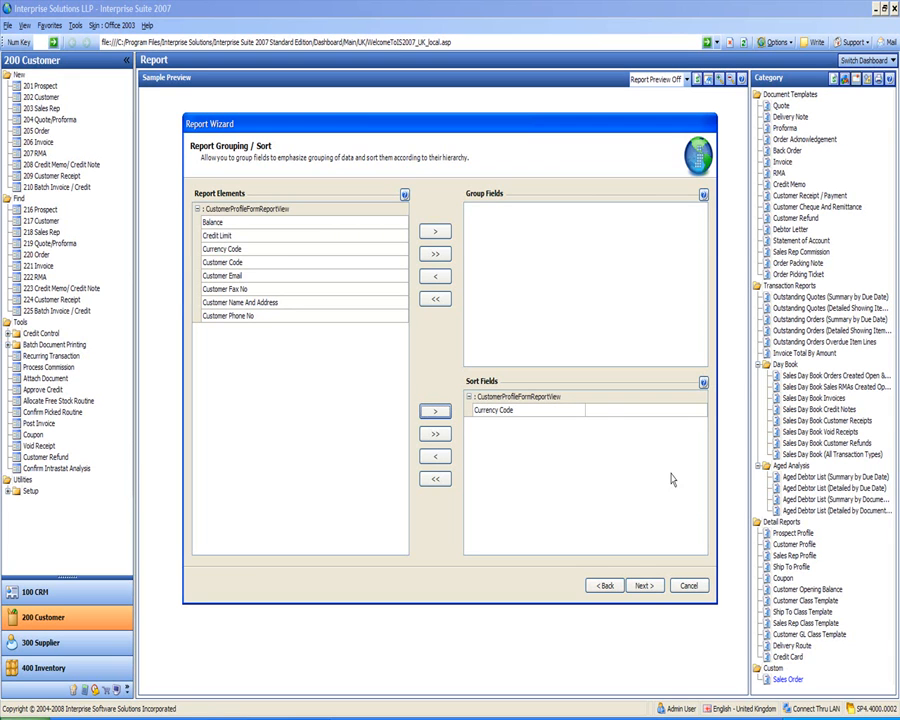
pyautogui.click(699, 414)
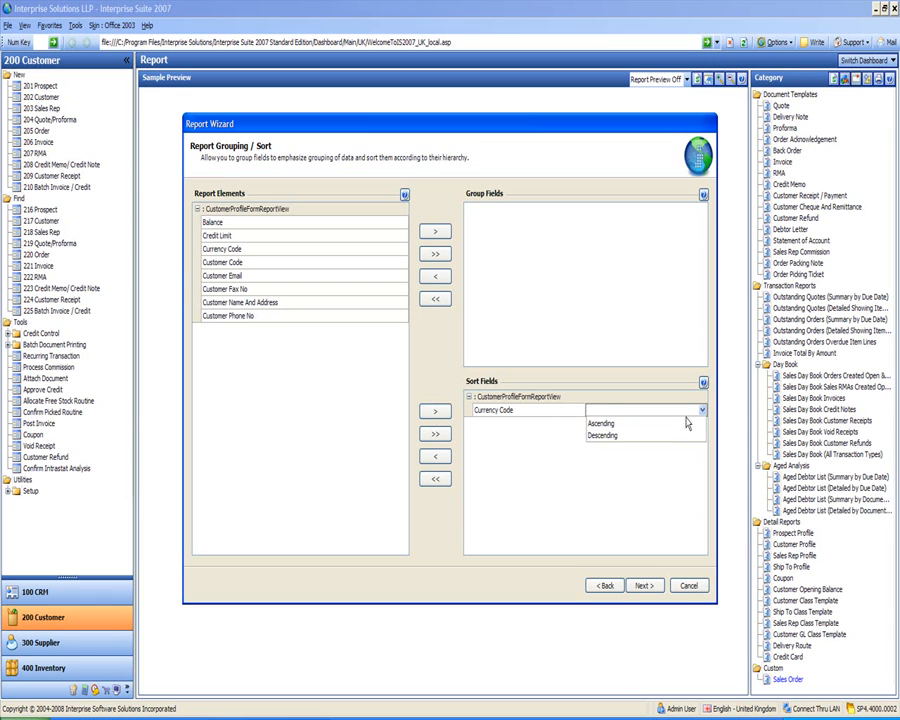
pyautogui.click(684, 424)
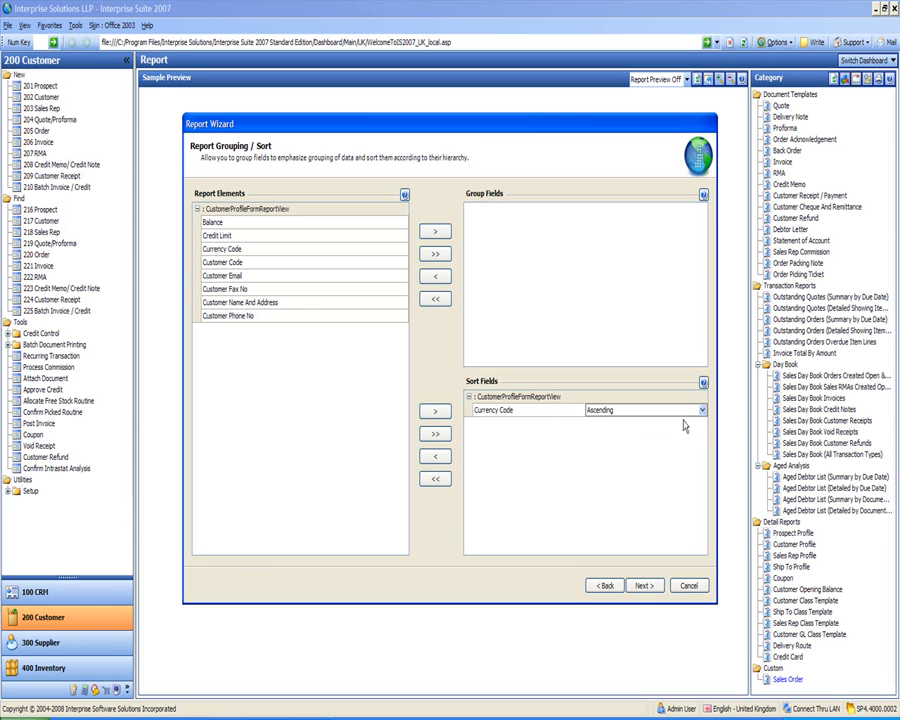
pyautogui.click(642, 585)
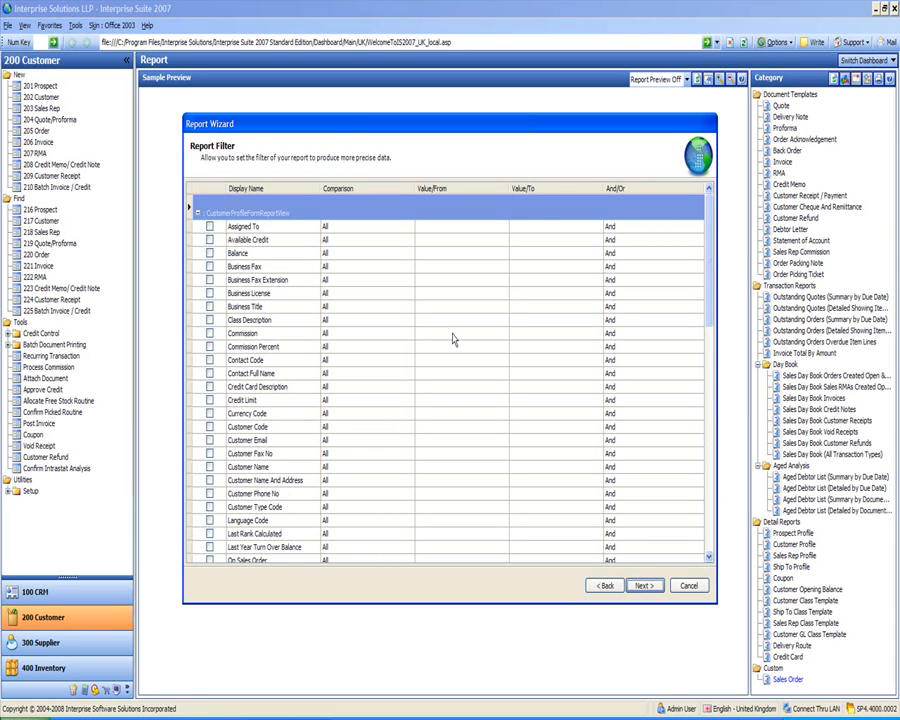
pyautogui.click(641, 586)
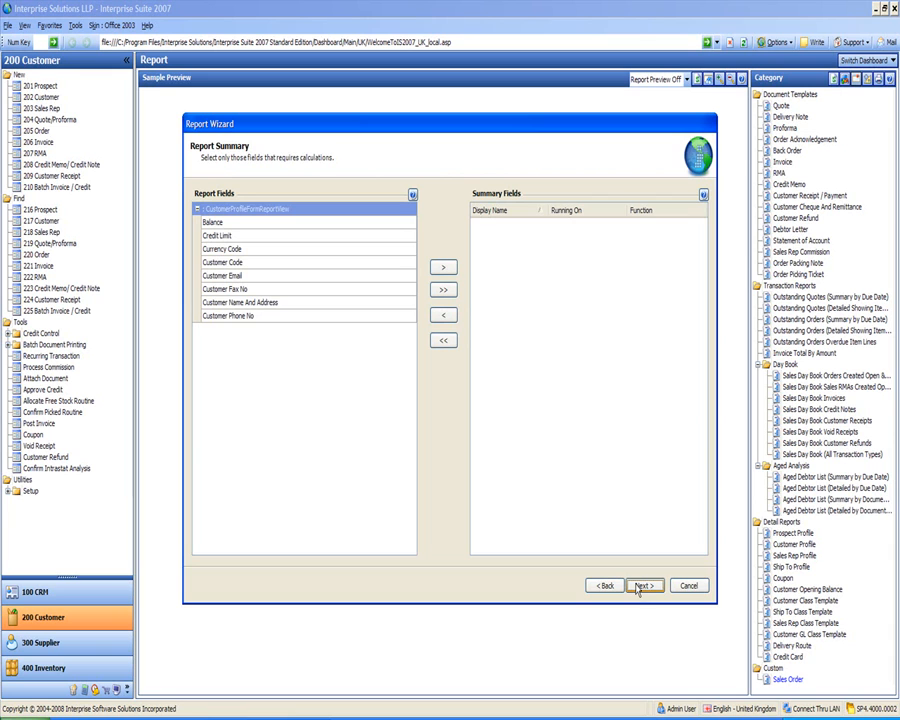
# Add Balance as a summary field running on Report with the Sum function
pyautogui.click(244, 223)
pyautogui.click(438, 268)
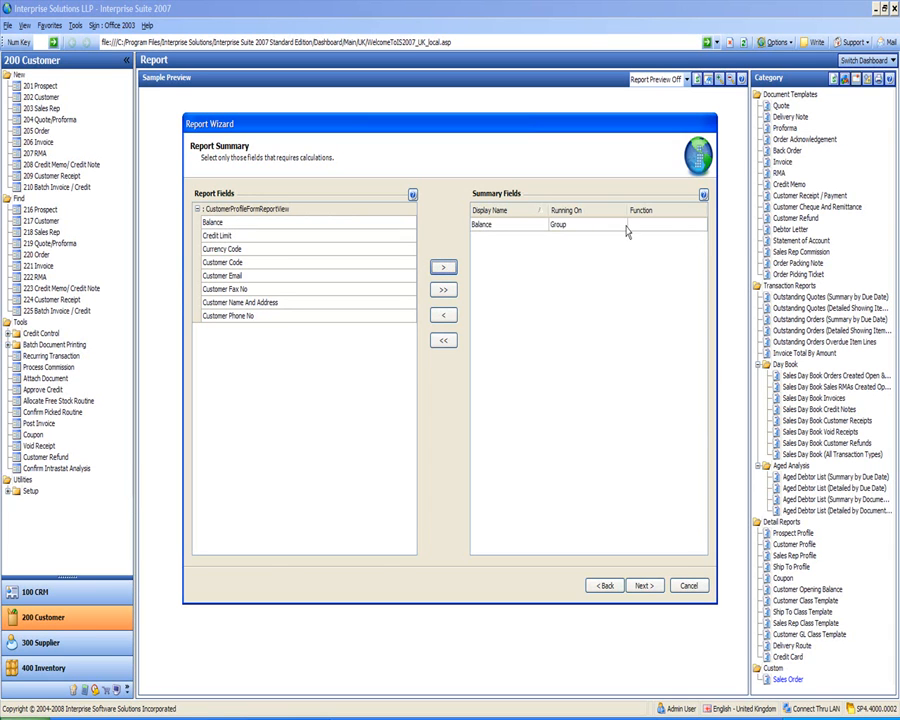
pyautogui.click(599, 228)
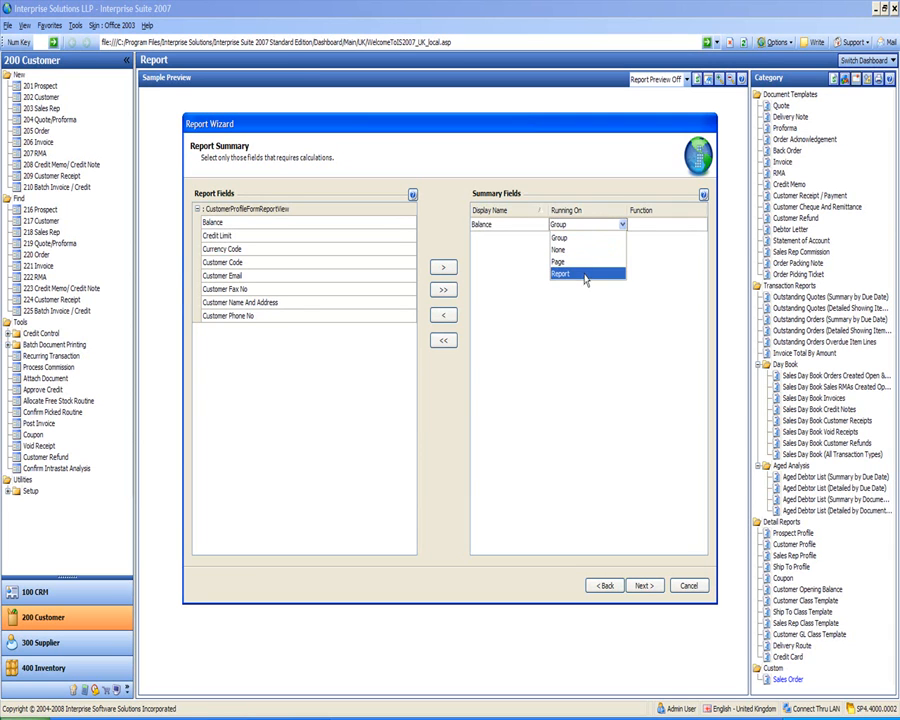
pyautogui.click(585, 274)
pyautogui.click(701, 225)
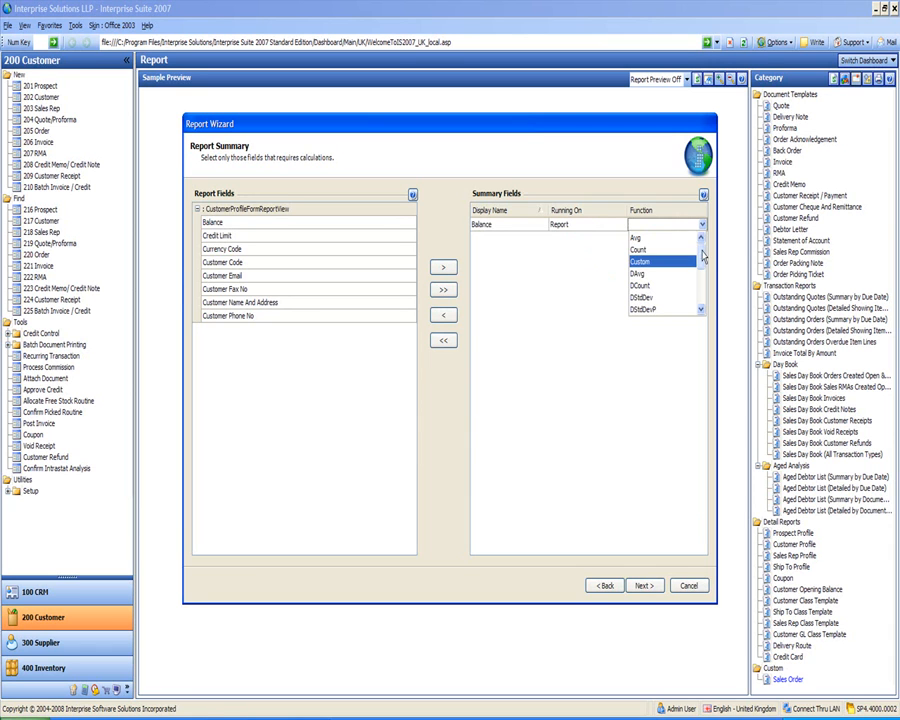
pyautogui.moveTo(701, 240); pyautogui.dragTo(705, 295)
pyautogui.click(665, 286)
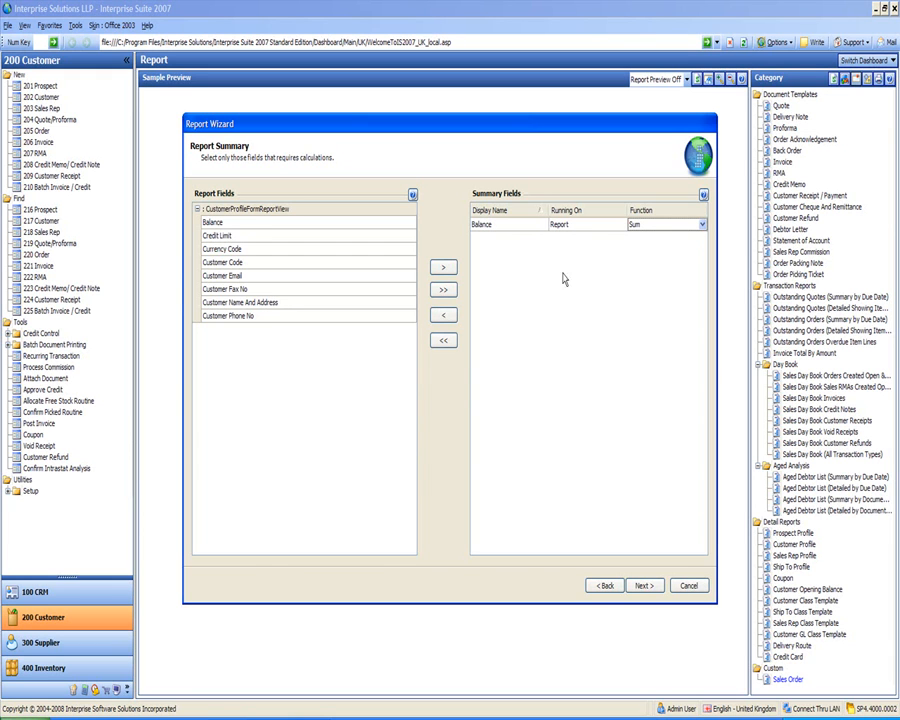
# Delete the Balance line from the summary fields and confirm the deletion
pyautogui.rightClick(519, 234)
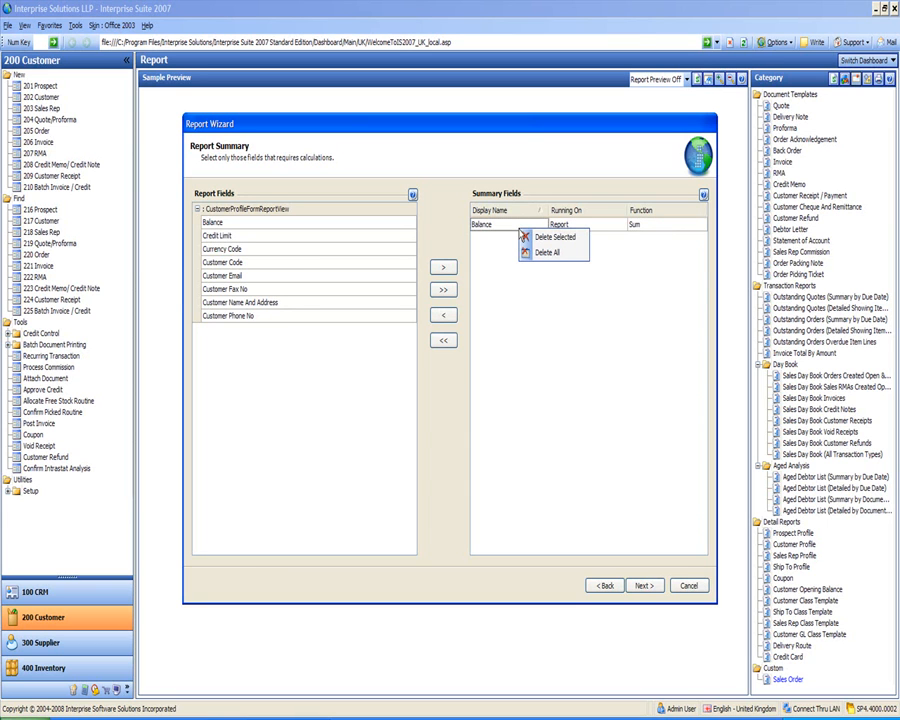
pyautogui.click(530, 237)
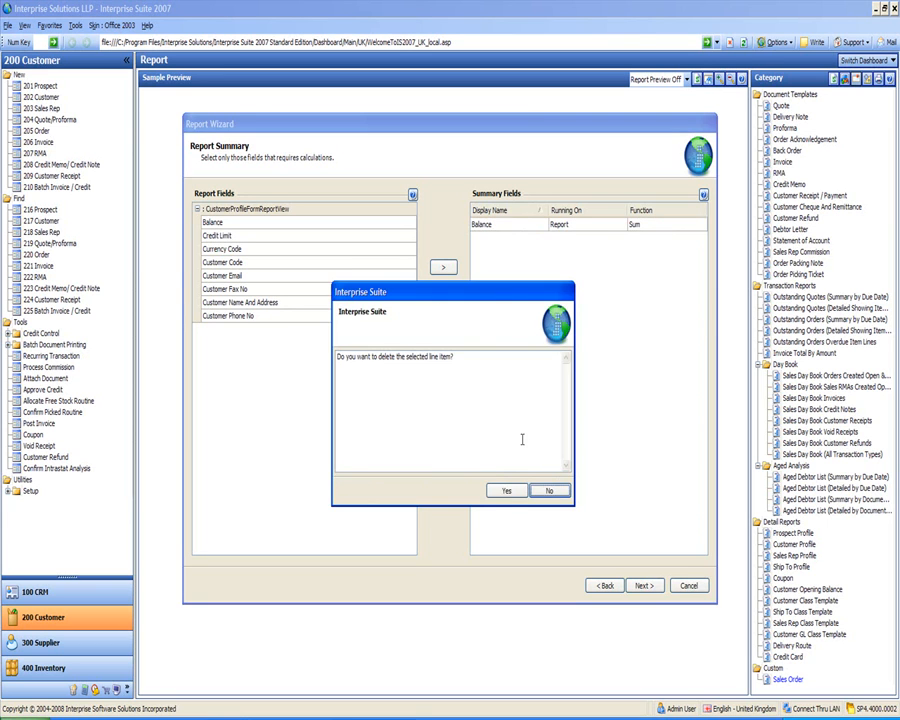
pyautogui.click(506, 490)
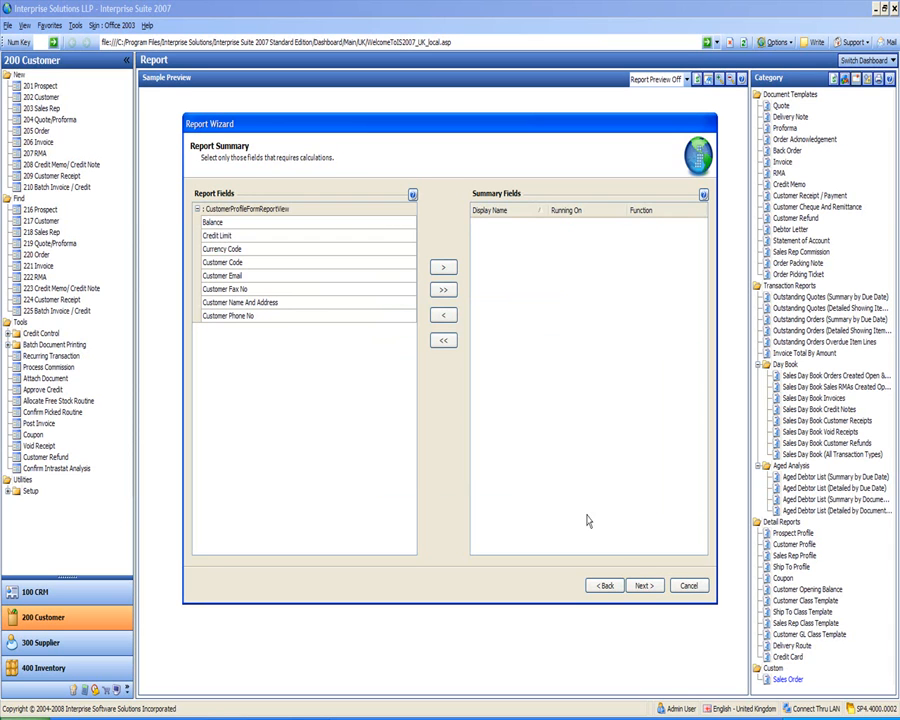
# Continue without summary fields, accepting the Standard portrait layout, Formal style and Print Preview destination, and leaving the email and fax messages blank
pyautogui.click(641, 585)
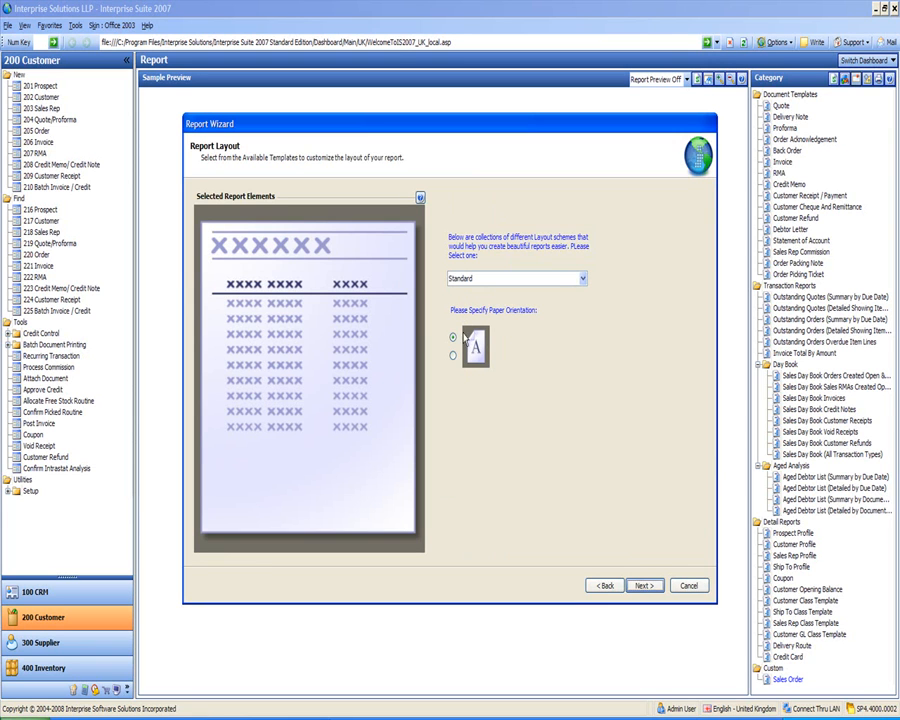
pyautogui.click(644, 587)
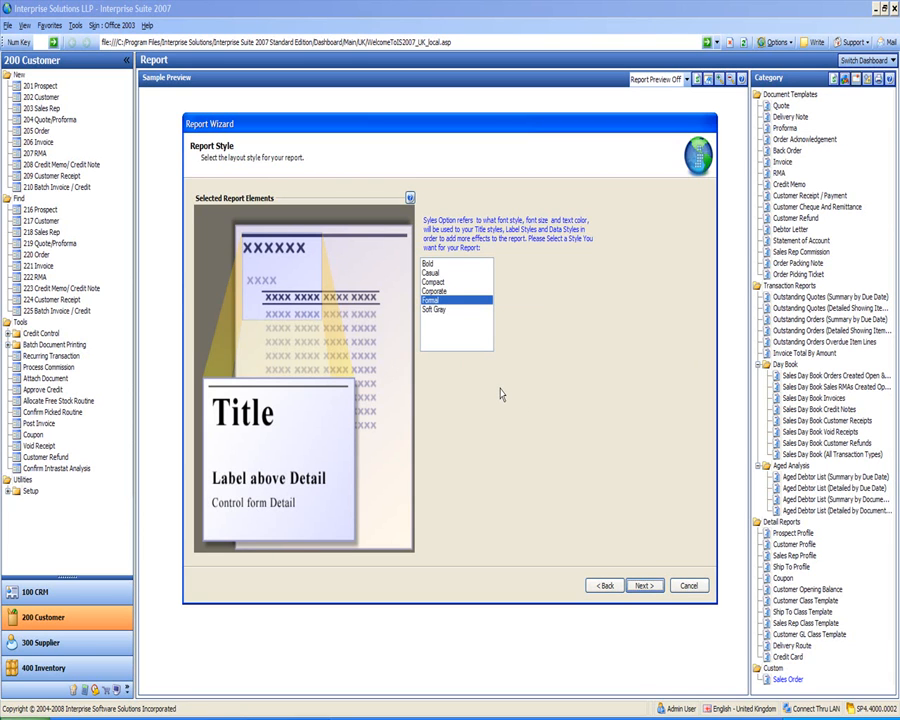
pyautogui.click(643, 586)
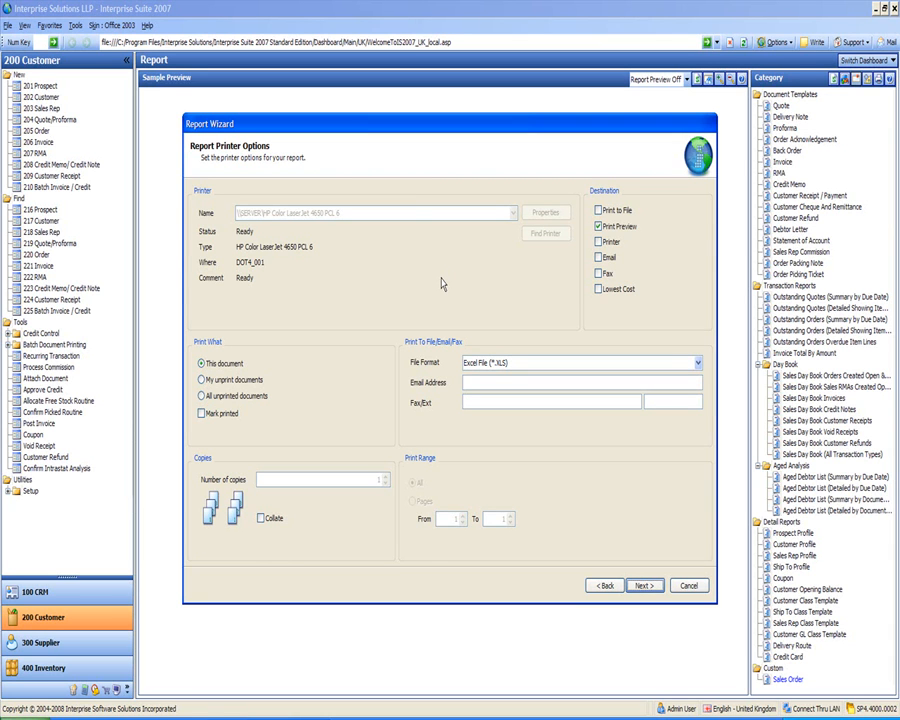
pyautogui.click(643, 587)
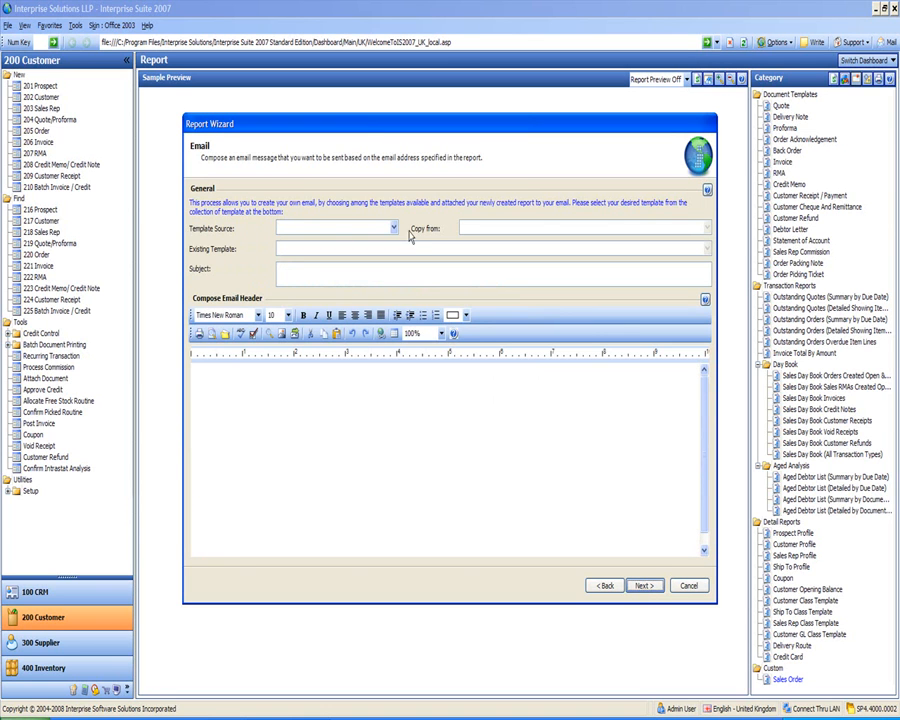
pyautogui.click(645, 589)
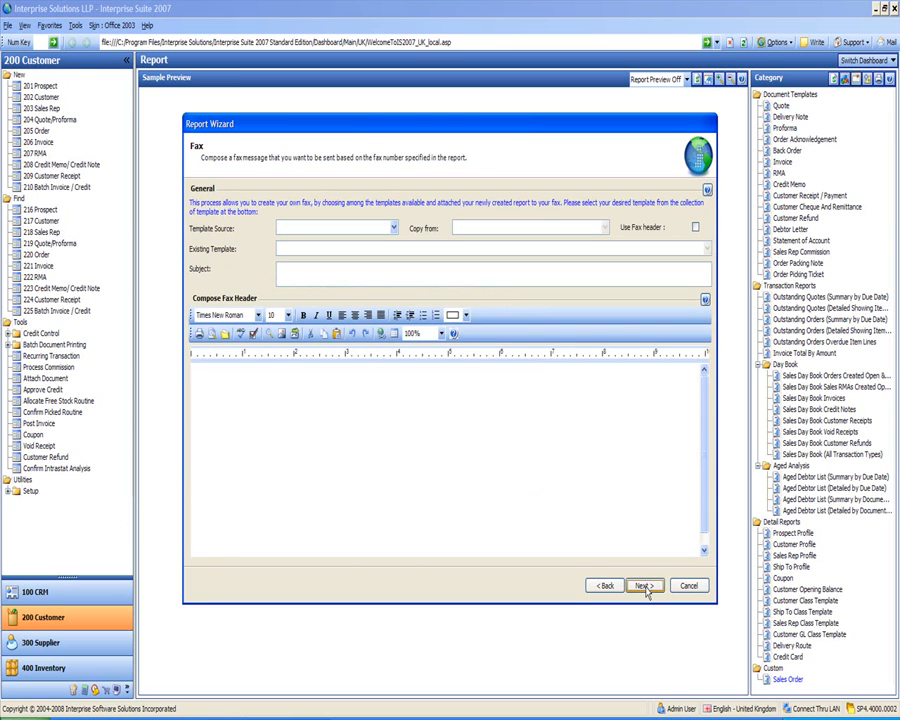
pyautogui.click(645, 589)
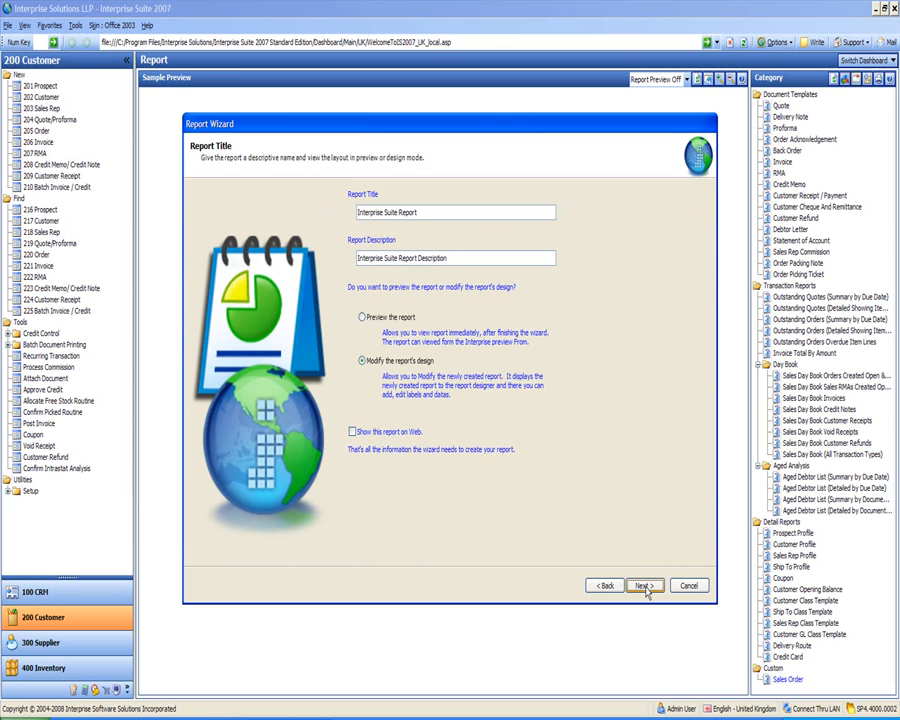
# Enter Customer Detail Report as both report title and description, and finish the wizard with the option to modify the report's design
pyautogui.tripleClick(452, 213)
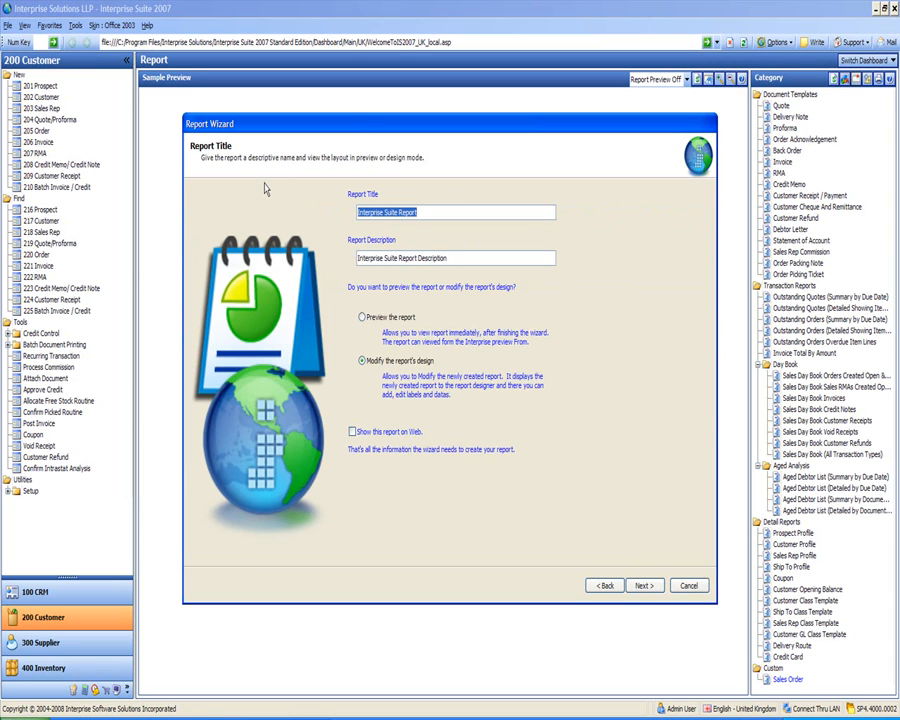
pyautogui.write('Customer ')
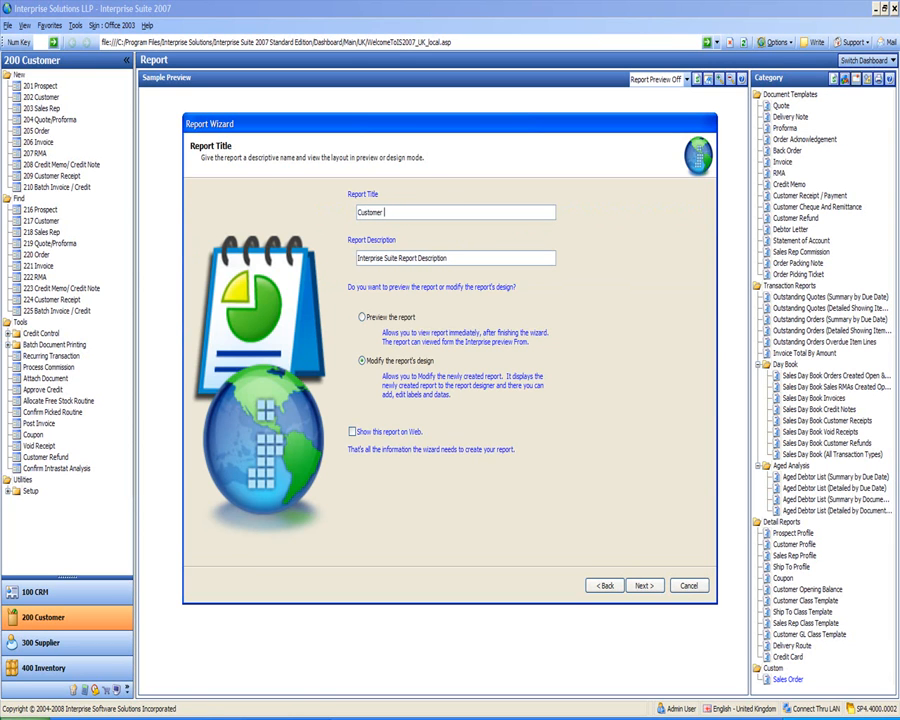
pyautogui.write('Detail Report')
pyautogui.press('Tab')
pyautogui.write('Cust')
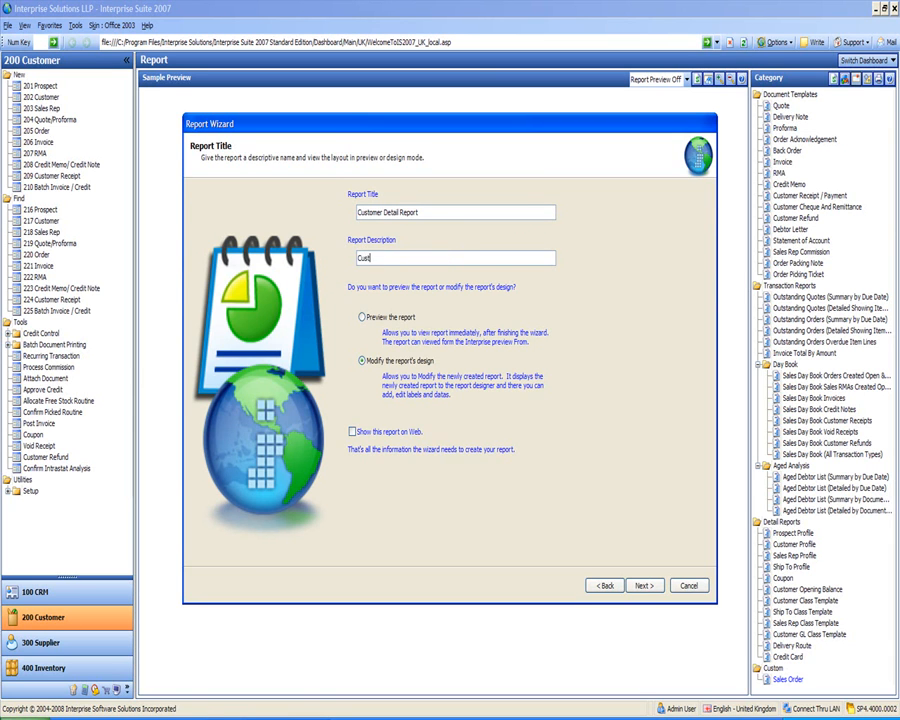
pyautogui.write('omer Detail Report')
pyautogui.click(647, 588)
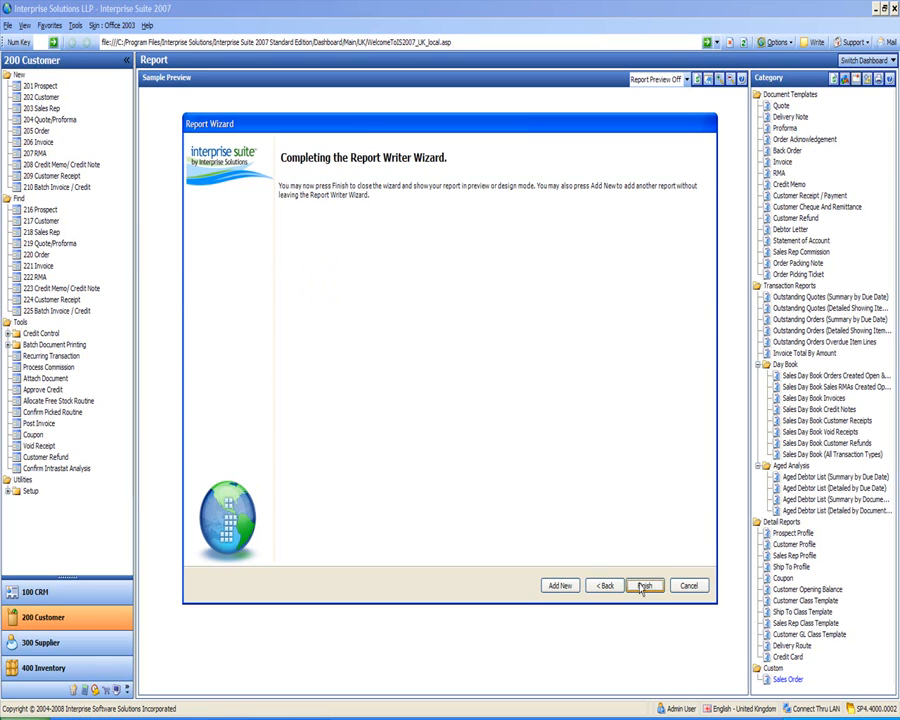
pyautogui.click(644, 587)
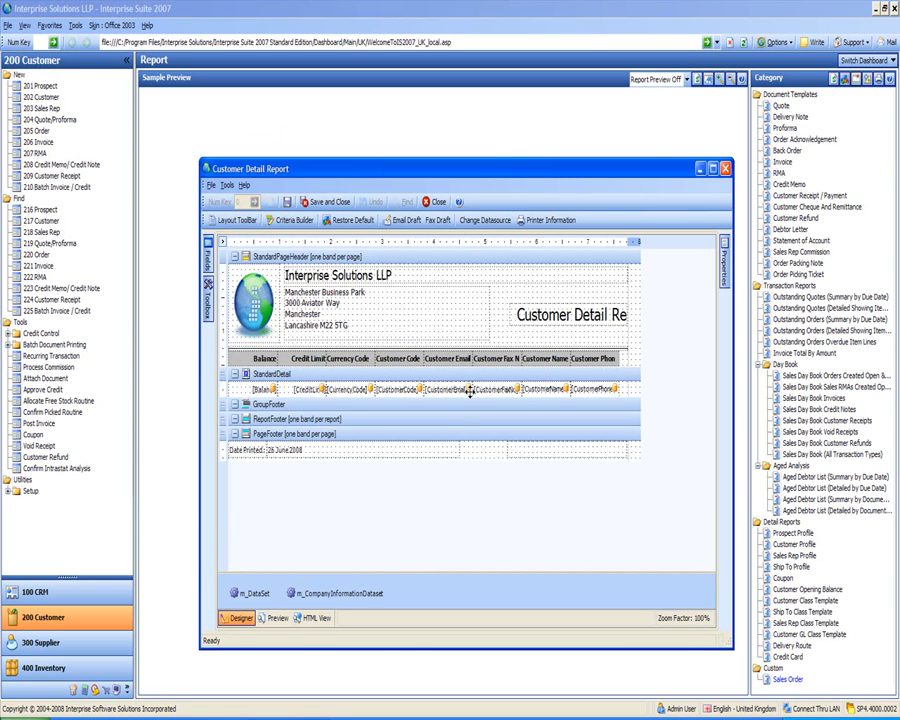
# Maximize the report designer window, keep the report properties permanently shown and widen them so full names and values are readable
pyautogui.doubleClick(492, 164)
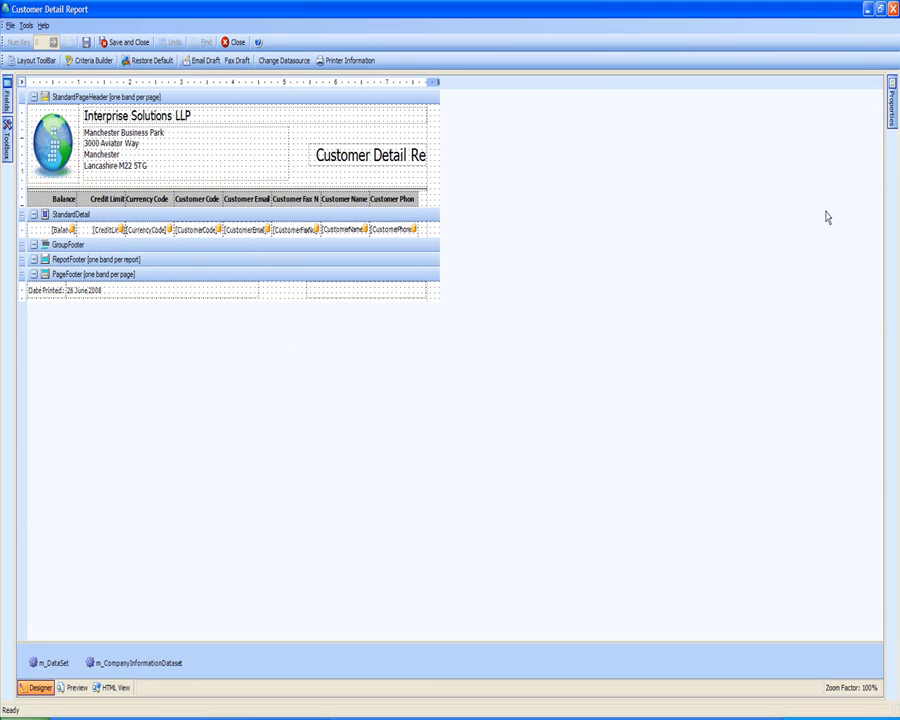
pyautogui.moveTo(896, 118)
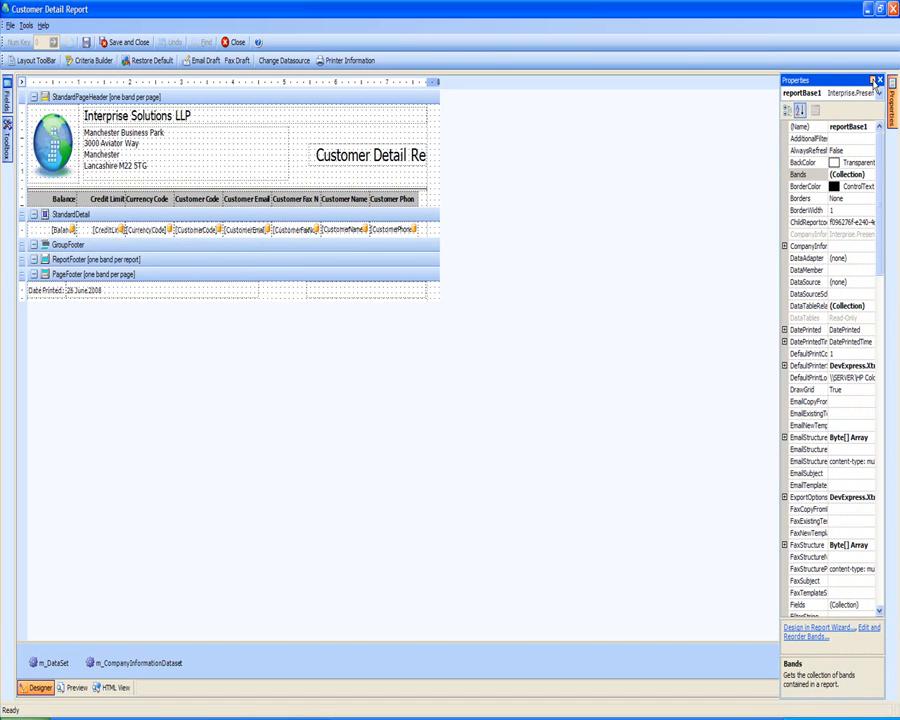
pyautogui.click(873, 81)
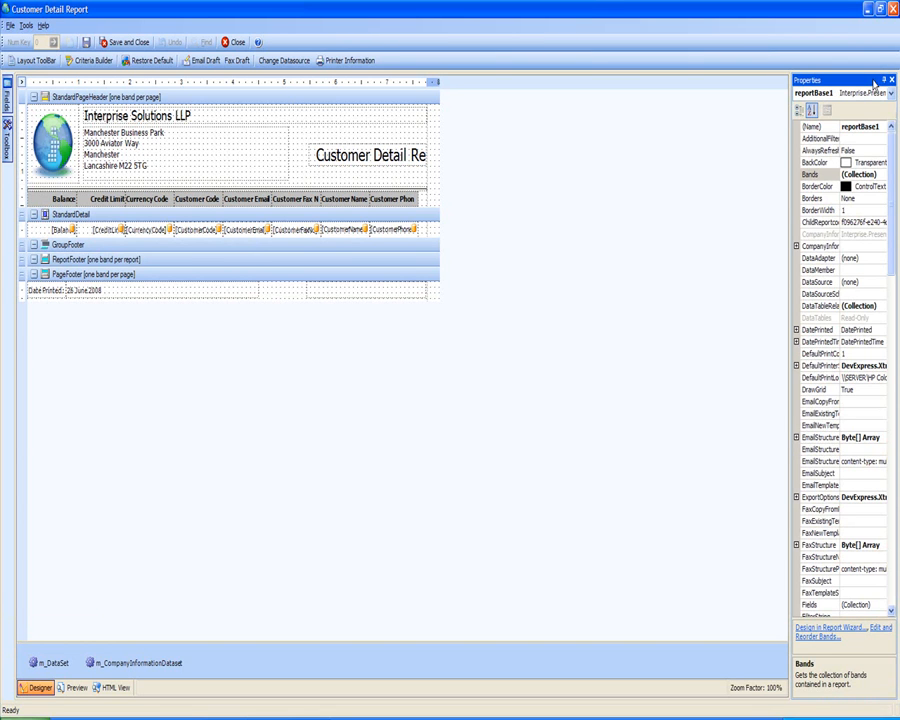
pyautogui.moveTo(787, 230); pyautogui.dragTo(657, 255)
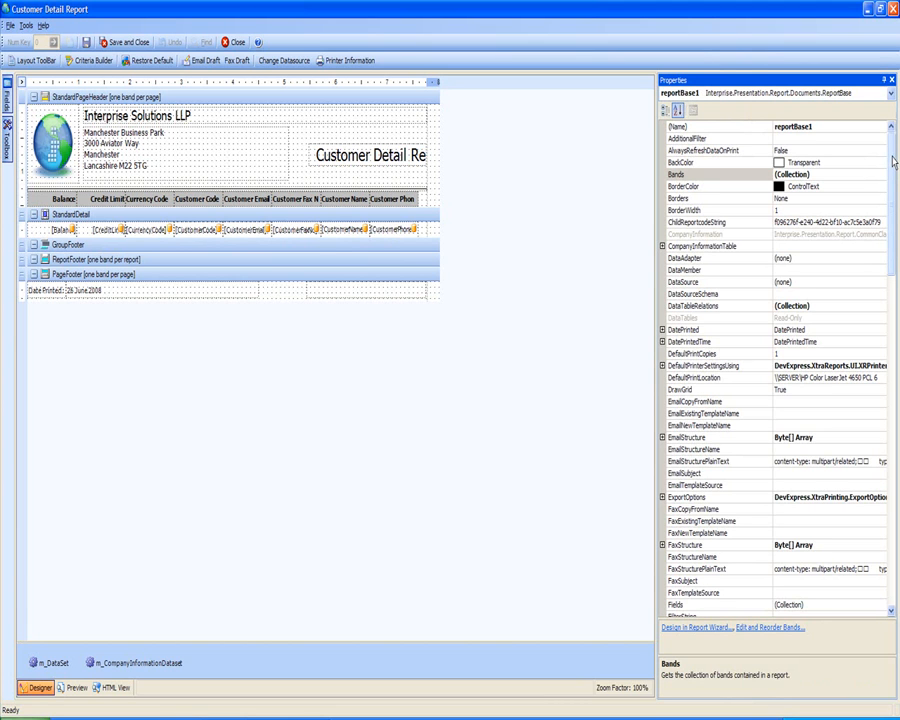
# Set the report's Landscape property to True
pyautogui.moveTo(895, 162); pyautogui.dragTo(898, 327)
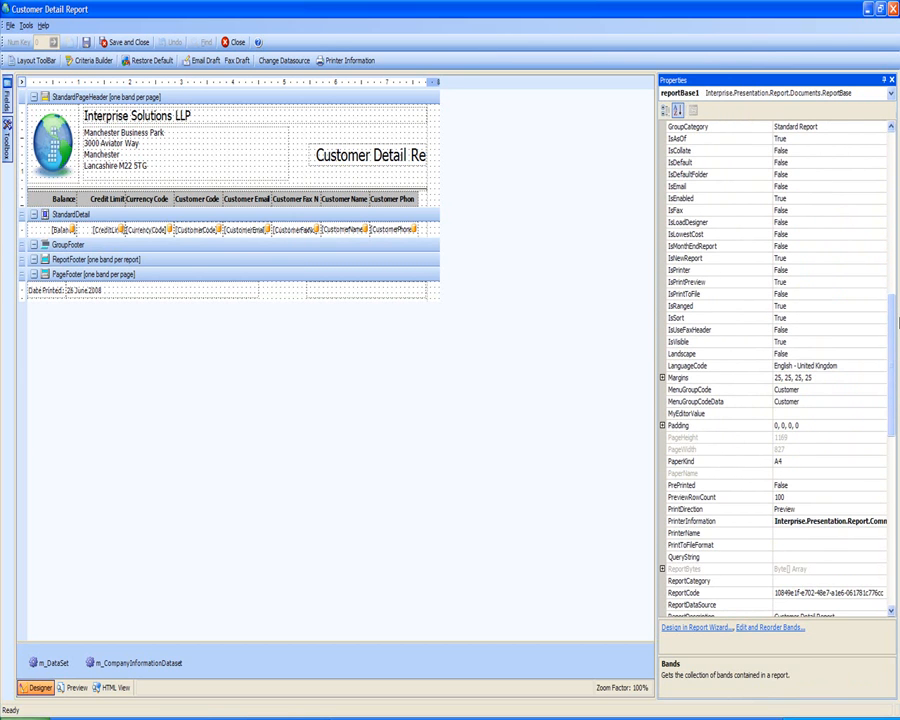
pyautogui.click(790, 354)
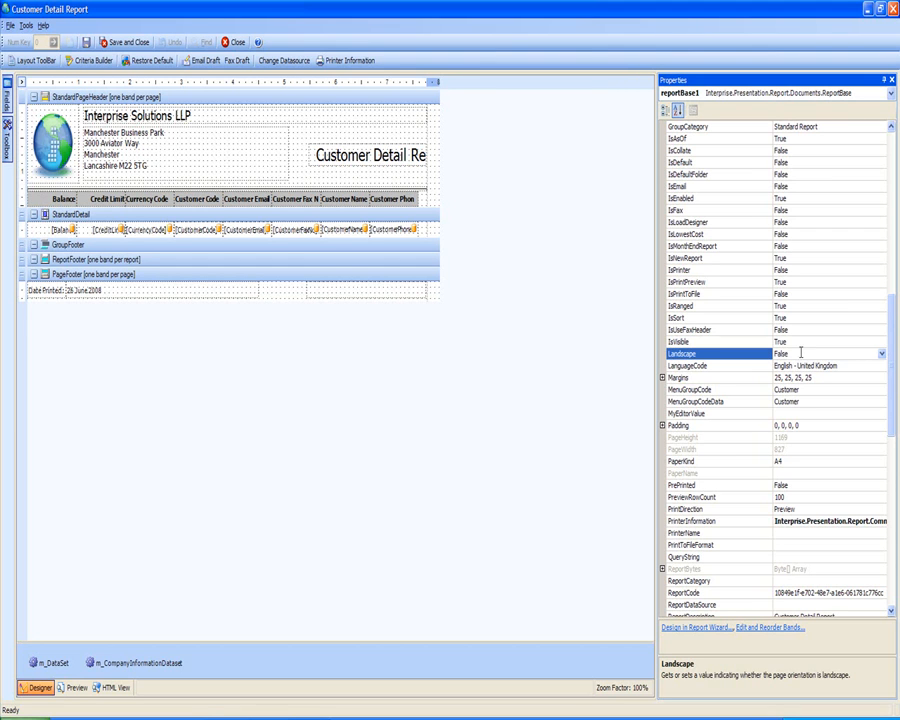
pyautogui.click(881, 354)
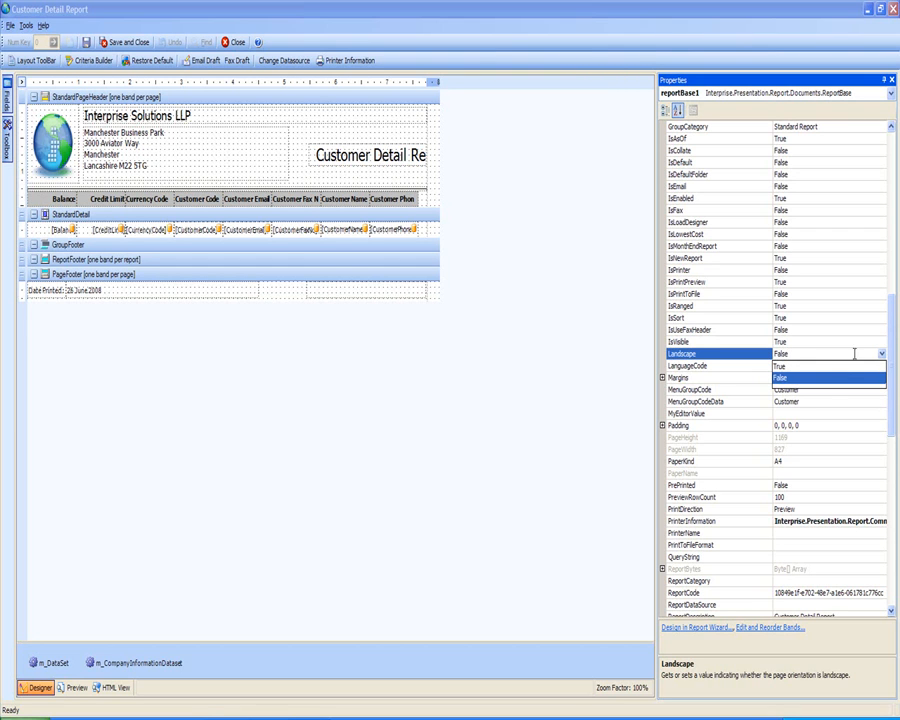
pyautogui.click(819, 367)
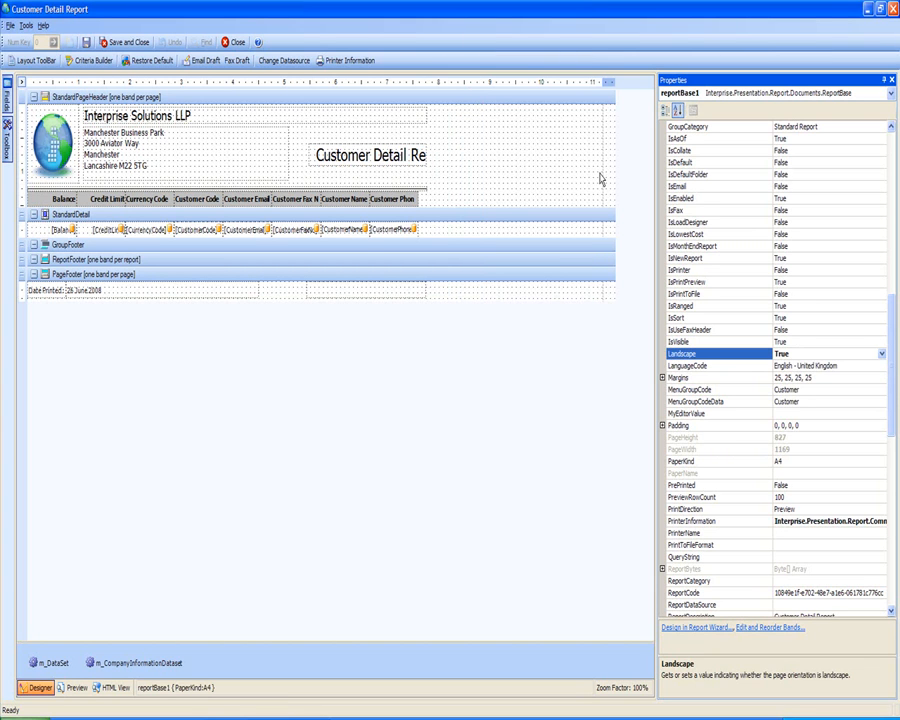
# Move and widen the report title label to about 367 by 33 at location 733, 58 in the page header
pyautogui.click(330, 156)
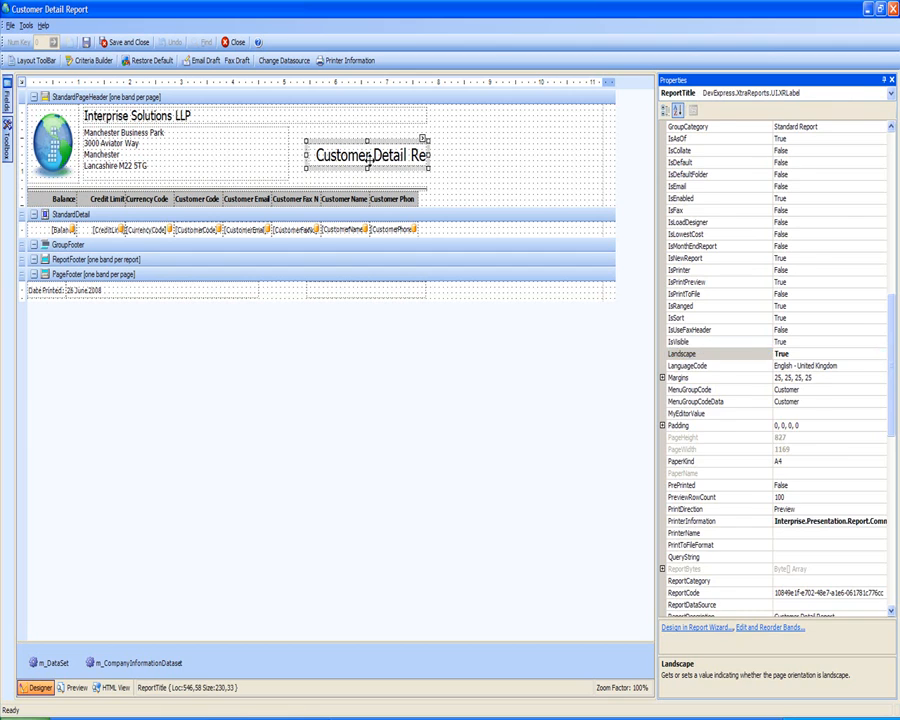
pyautogui.moveTo(428, 155); pyautogui.dragTo(499, 148)
pyautogui.moveTo(436, 145); pyautogui.dragTo(541, 148)
pyautogui.moveTo(597, 155)
pyautogui.mouseDown()
pyautogui.moveTo(566, 156)
pyautogui.moveTo(594, 156)
pyautogui.mouseUp()
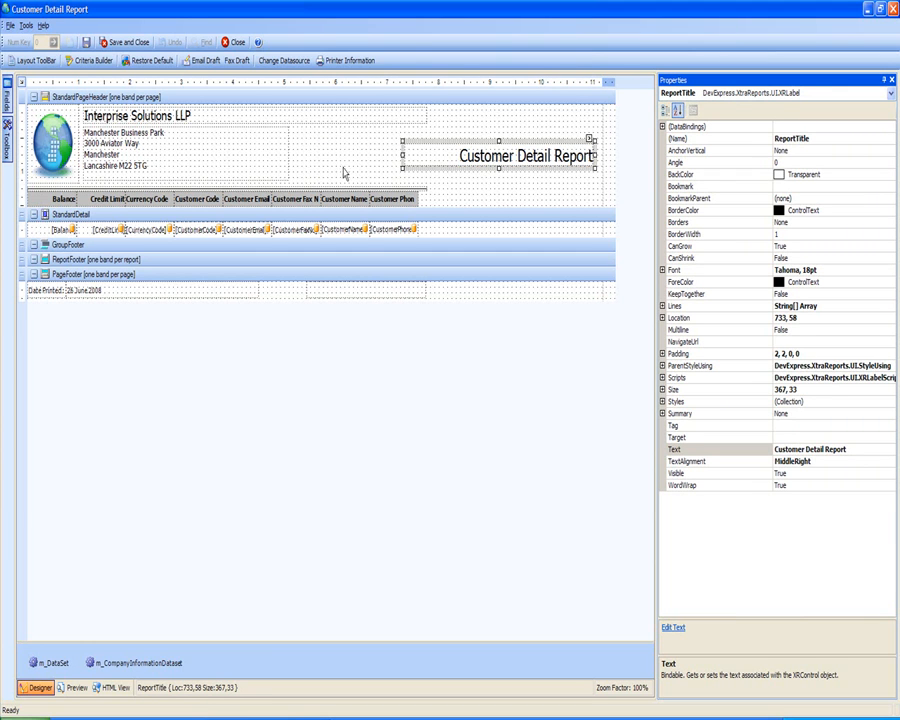
# Examine the properties of the company address and report title labels, and open the title text for editing without changing it
pyautogui.click(205, 175)
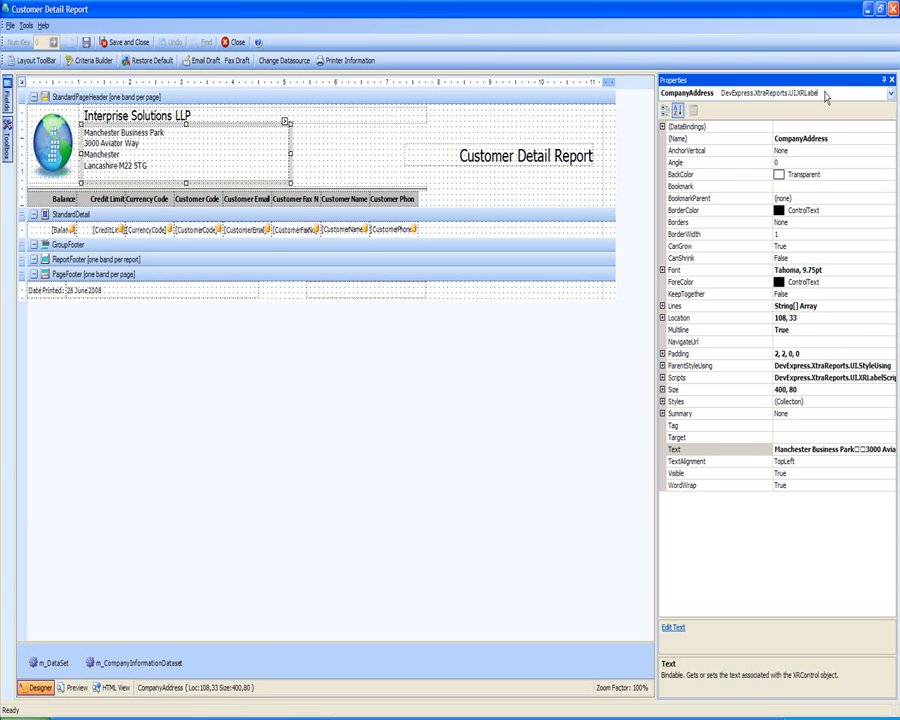
pyautogui.click(461, 153)
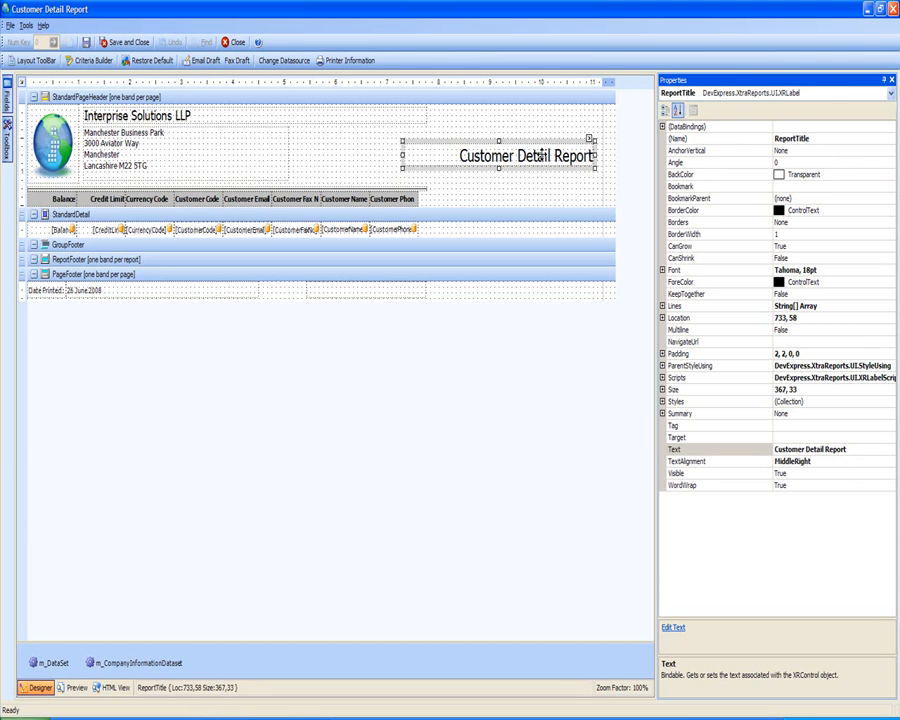
pyautogui.doubleClick(541, 157)
pyautogui.click(551, 155)
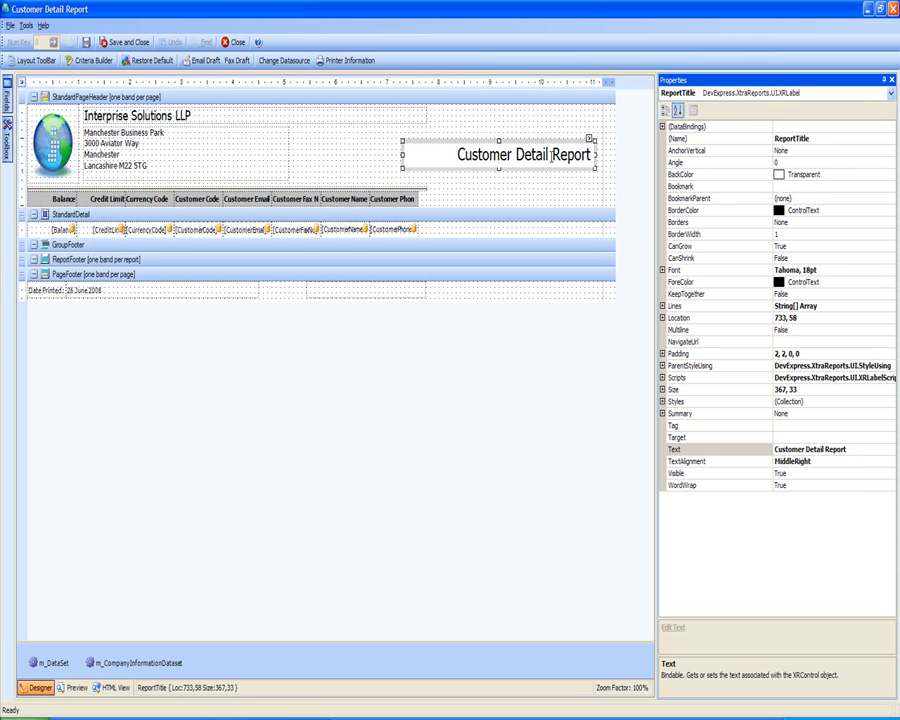
pyautogui.click(469, 127)
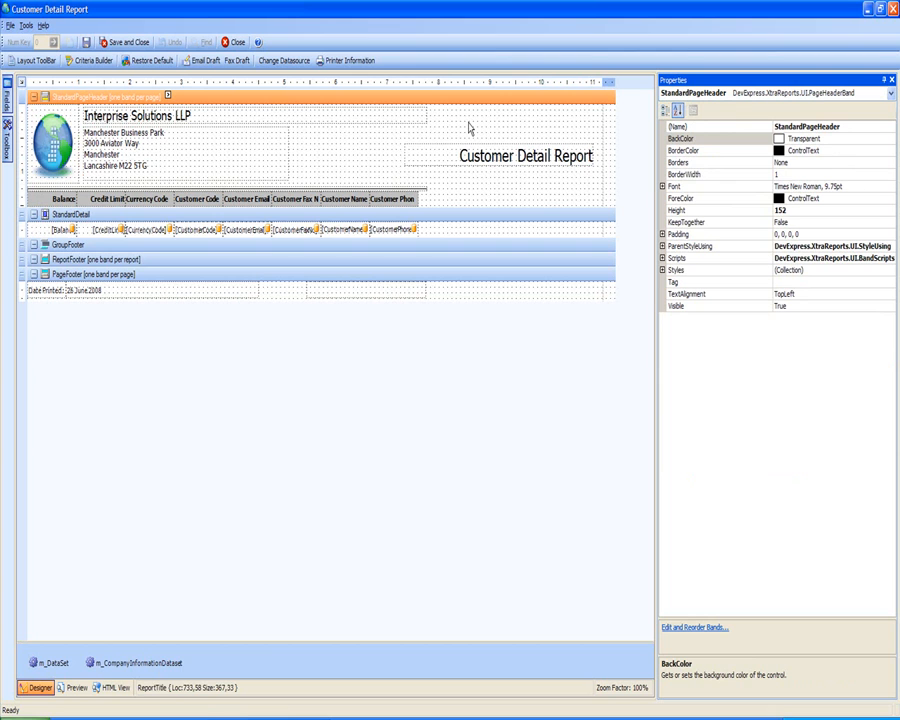
# Move the page number label in the page footer to about location 867, 0, aligning its right edge with the report title
pyautogui.click(355, 292)
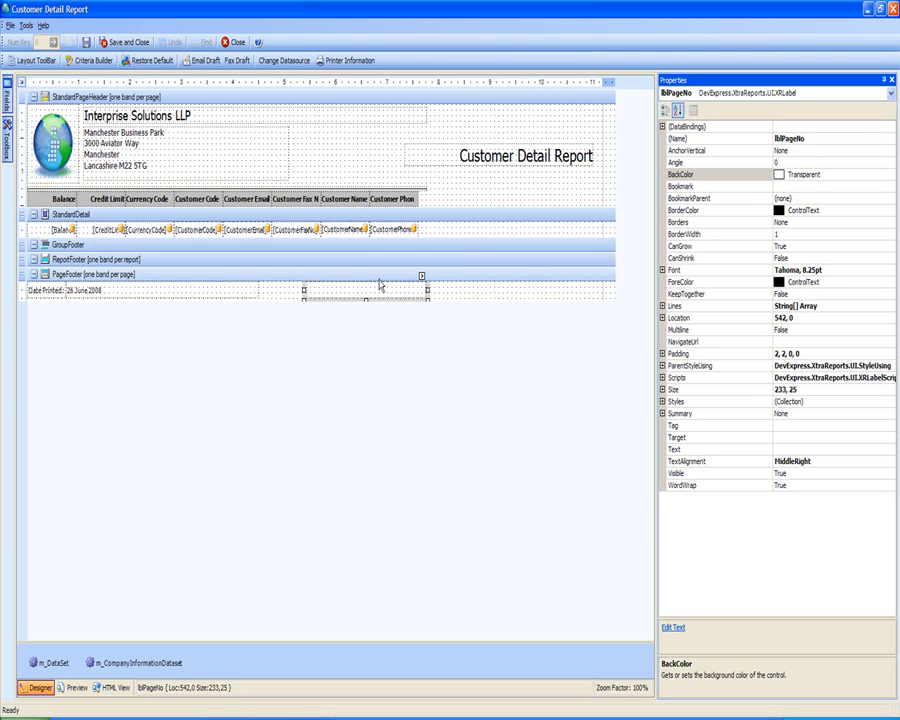
pyautogui.moveTo(380, 292); pyautogui.dragTo(547, 291)
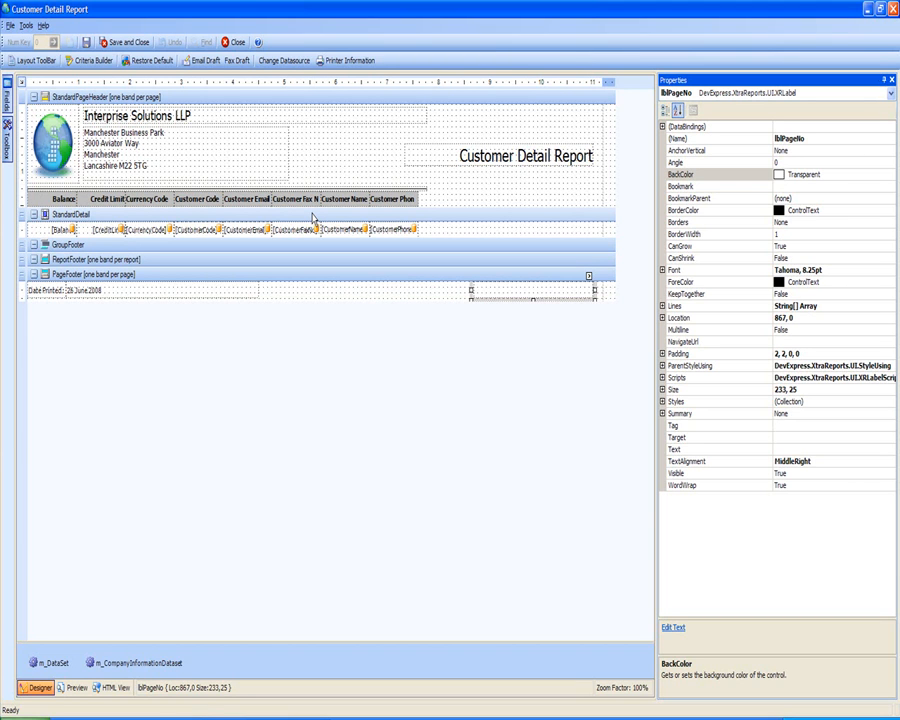
# Set the format string of the Balance field in the detail band to the Number type #.00
pyautogui.click(61, 229)
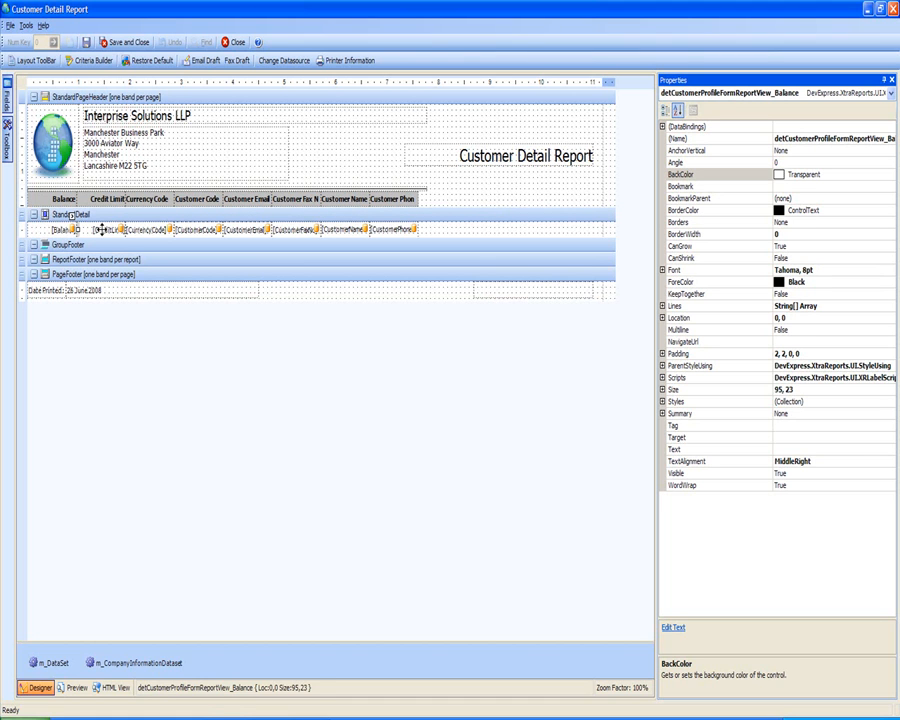
pyautogui.click(101, 230)
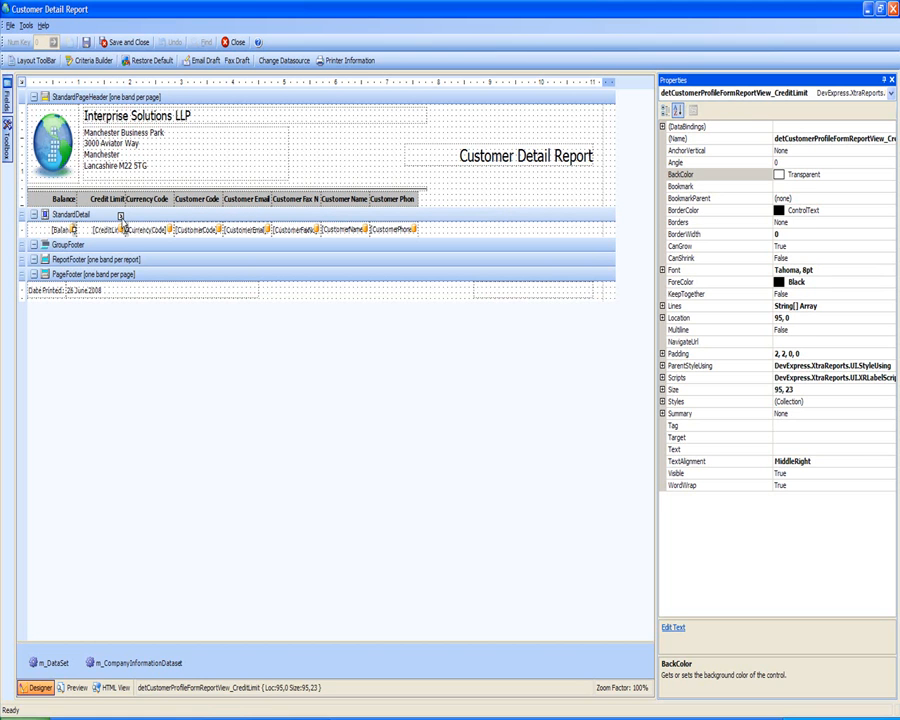
pyautogui.click(68, 229)
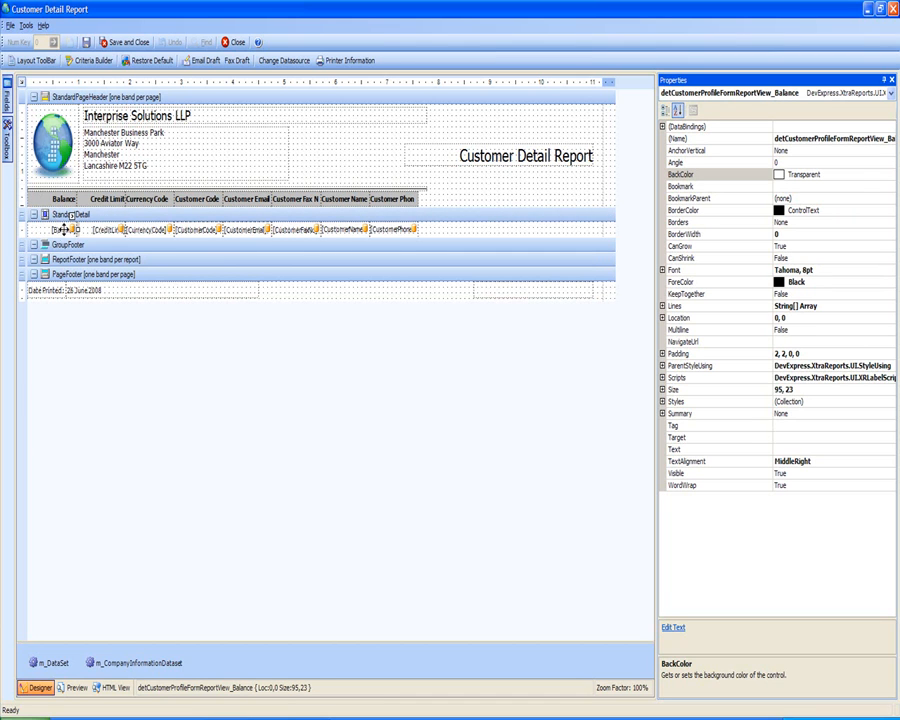
pyautogui.click(72, 220)
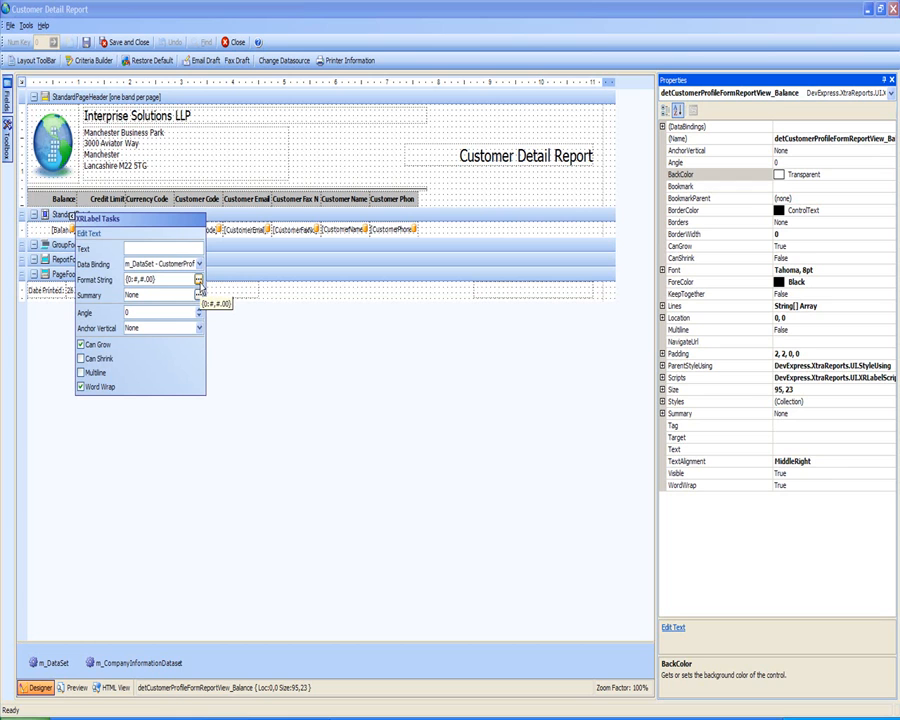
pyautogui.click(199, 281)
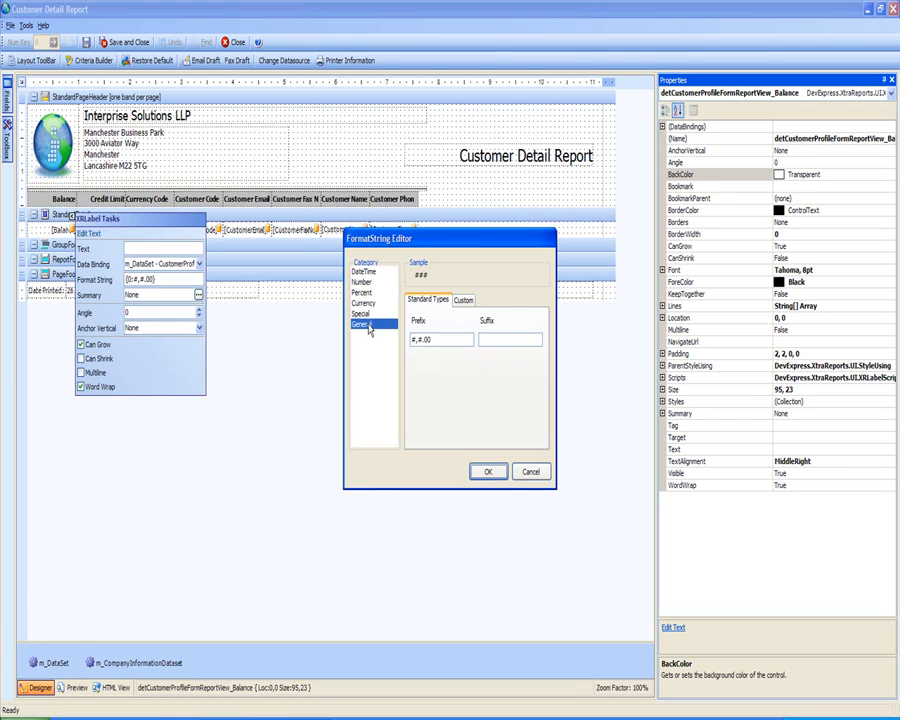
pyautogui.click(366, 283)
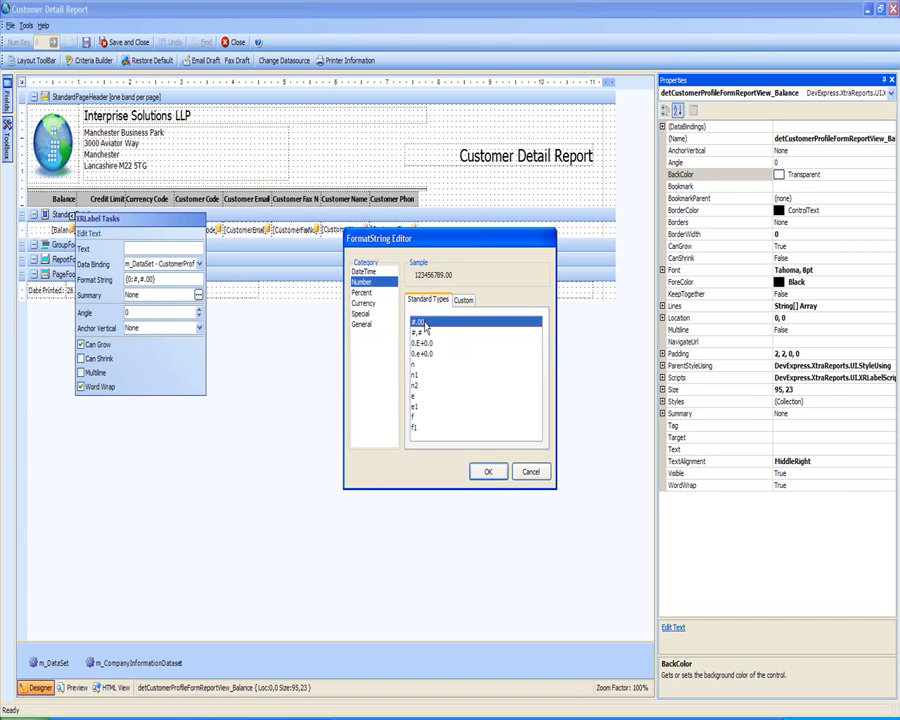
pyautogui.click(487, 472)
pyautogui.click(169, 311)
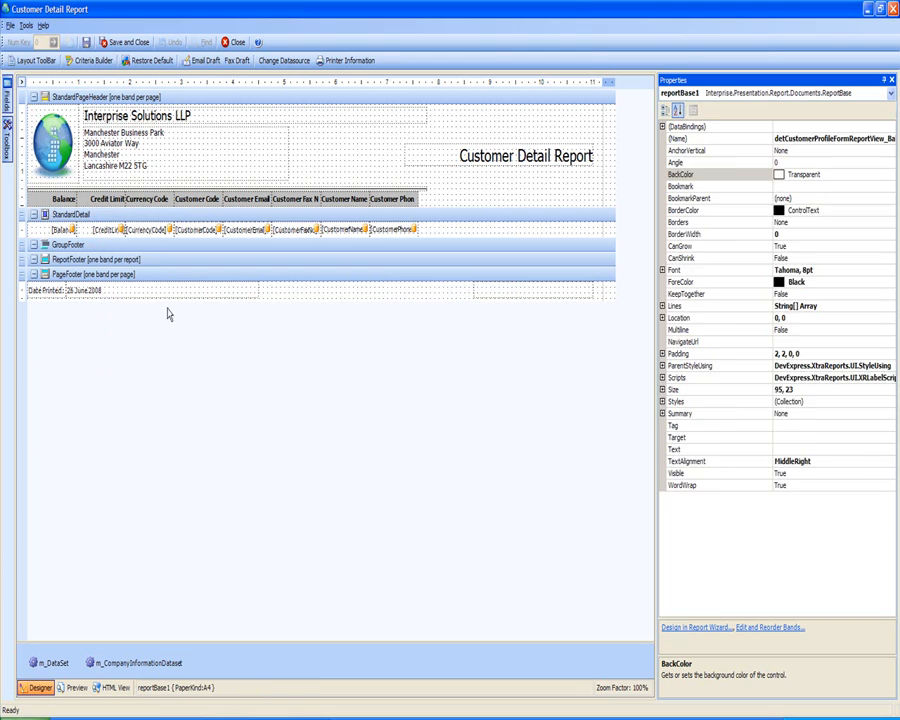
# Set the format string of the Credit Limit field in the detail band to the Number type #.00
pyautogui.click(107, 230)
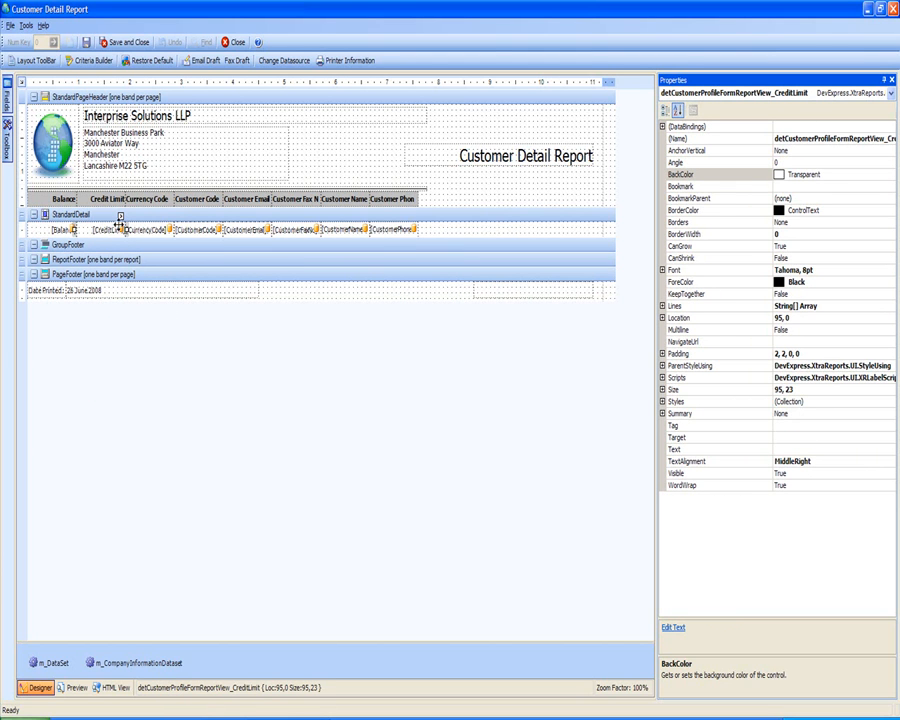
pyautogui.click(121, 216)
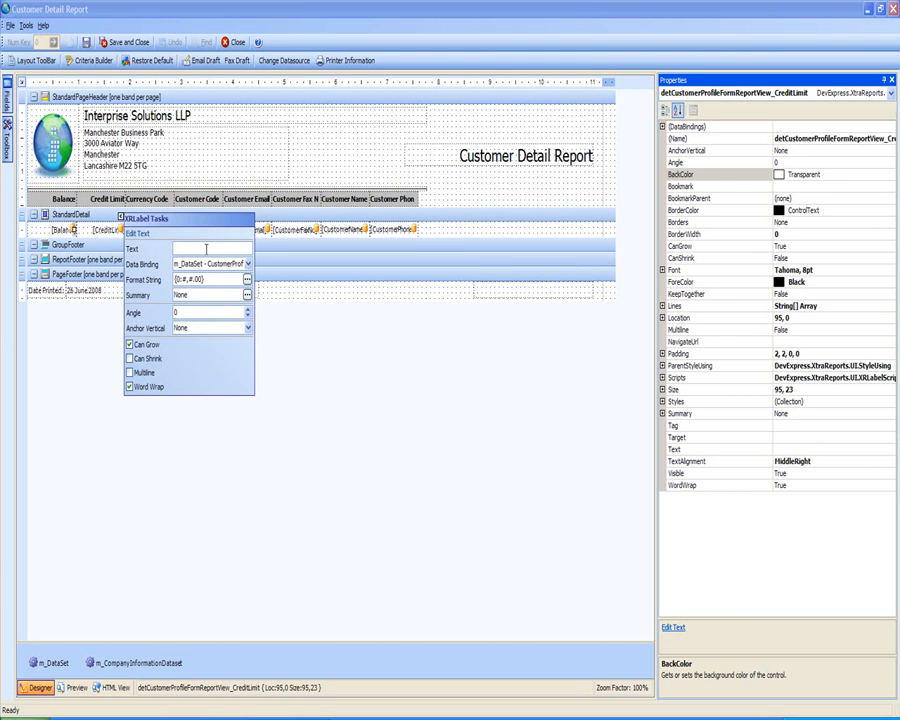
pyautogui.click(247, 280)
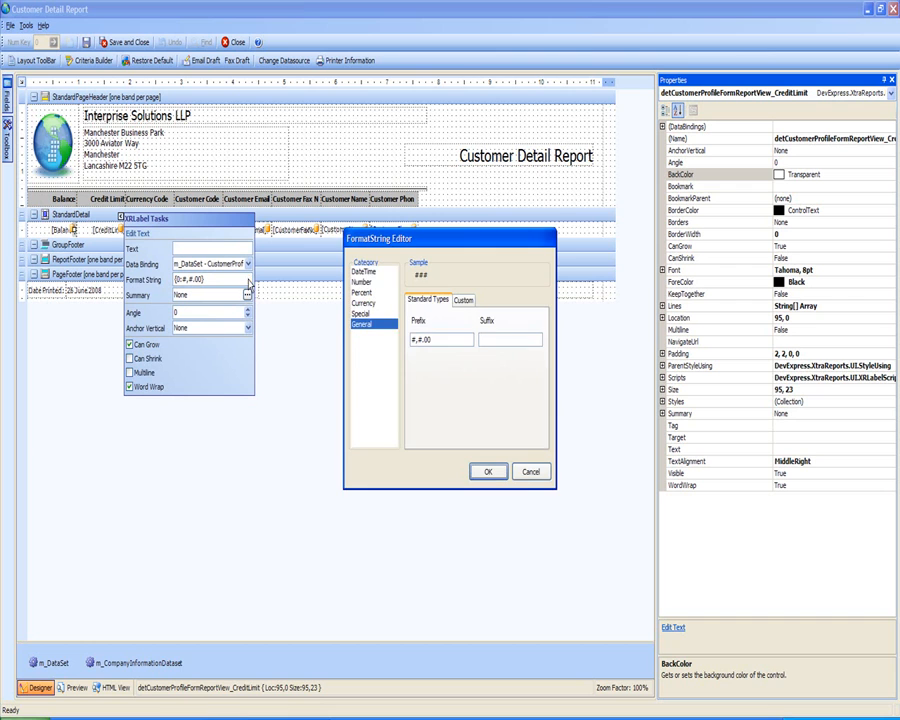
pyautogui.click(361, 282)
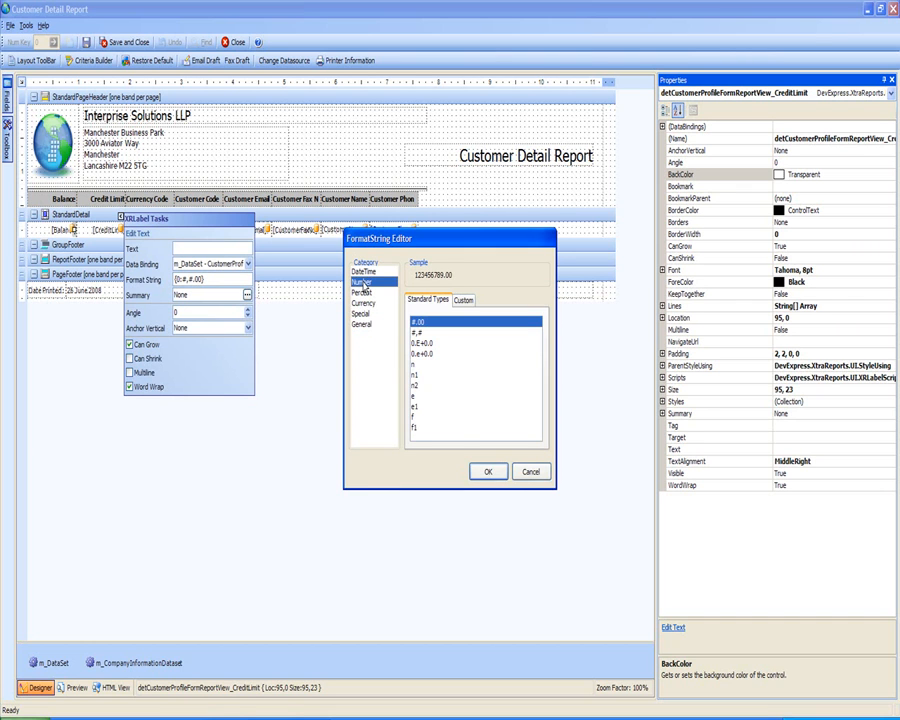
pyautogui.click(487, 472)
pyautogui.click(420, 444)
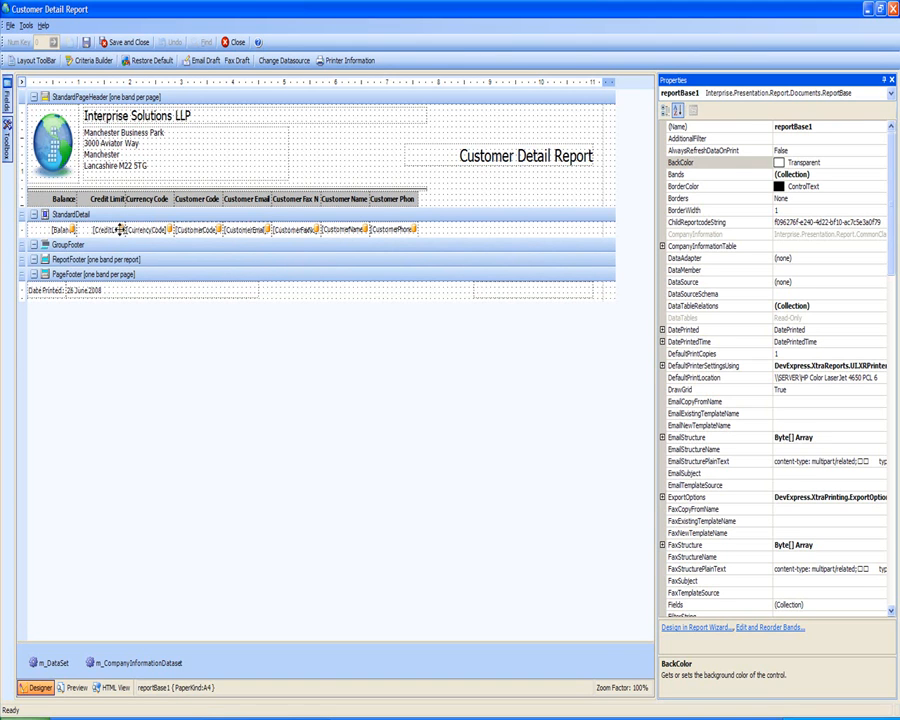
# Move the Balance heading and its detail field together to the far end of the row, aligned with the report title's right edge
pyautogui.click(52, 199)
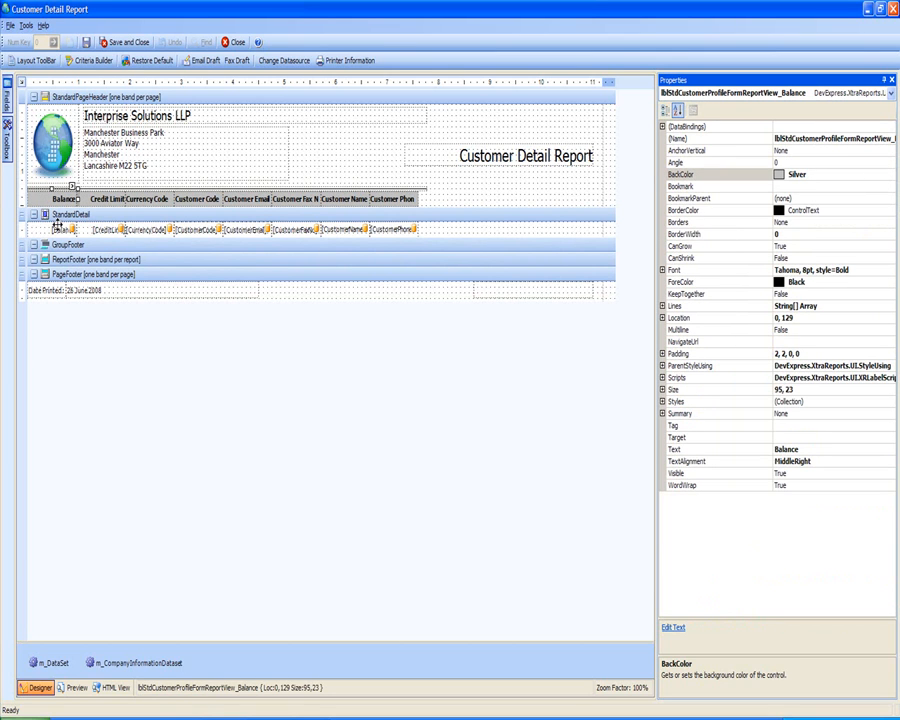
pyautogui.keyDown('ctrl'); pyautogui.click(58, 229); pyautogui.keyUp('ctrl')
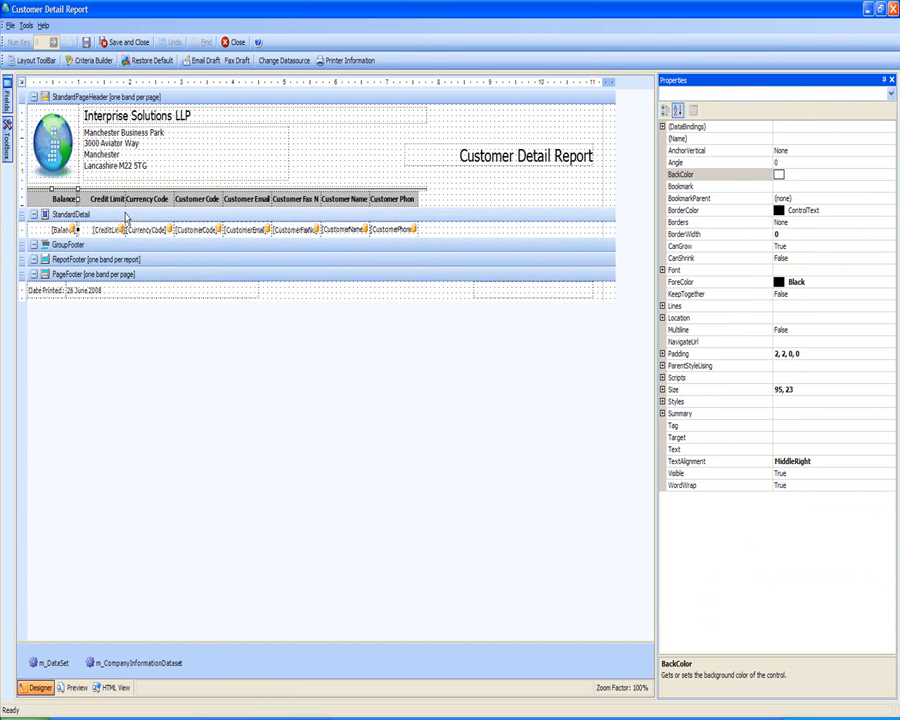
pyautogui.hotkey('ctrl', 'v')
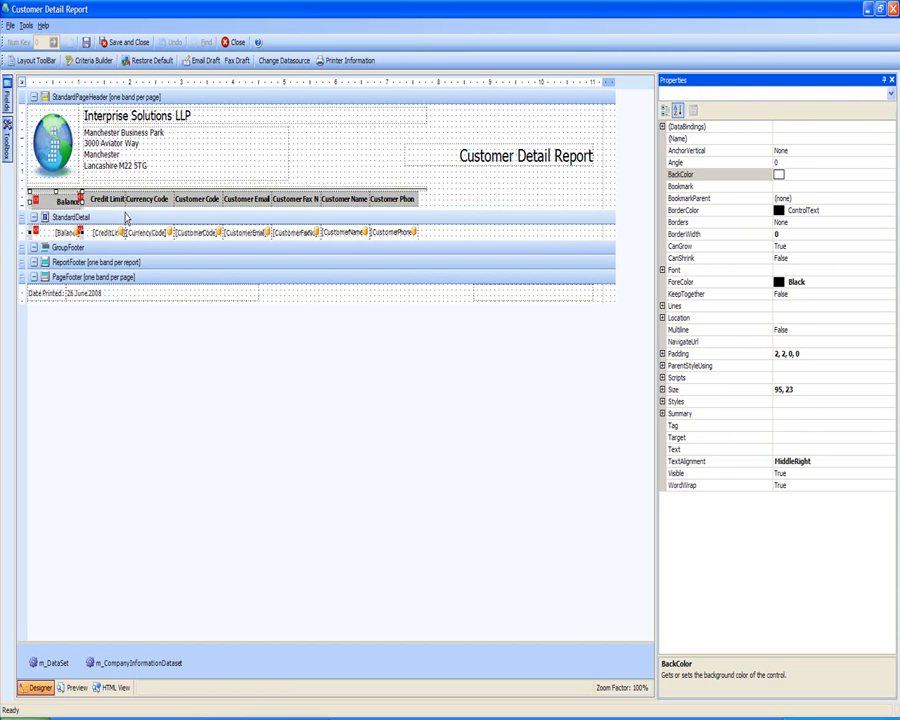
pyautogui.press('Right')
pyautogui.press('Right')
pyautogui.press('Right')
pyautogui.press('Right')
pyautogui.press('Right')
pyautogui.press('Right')
pyautogui.press('Right')
pyautogui.press('Right')
pyautogui.press('Right')
pyautogui.press('Right')
pyautogui.press('Right')
pyautogui.press('Right')
pyautogui.press('Right')
pyautogui.press('Right')
pyautogui.press('Right')
pyautogui.press('Right')
pyautogui.press('Right')
pyautogui.press('Right')
pyautogui.press('Right')
pyautogui.press('Right')
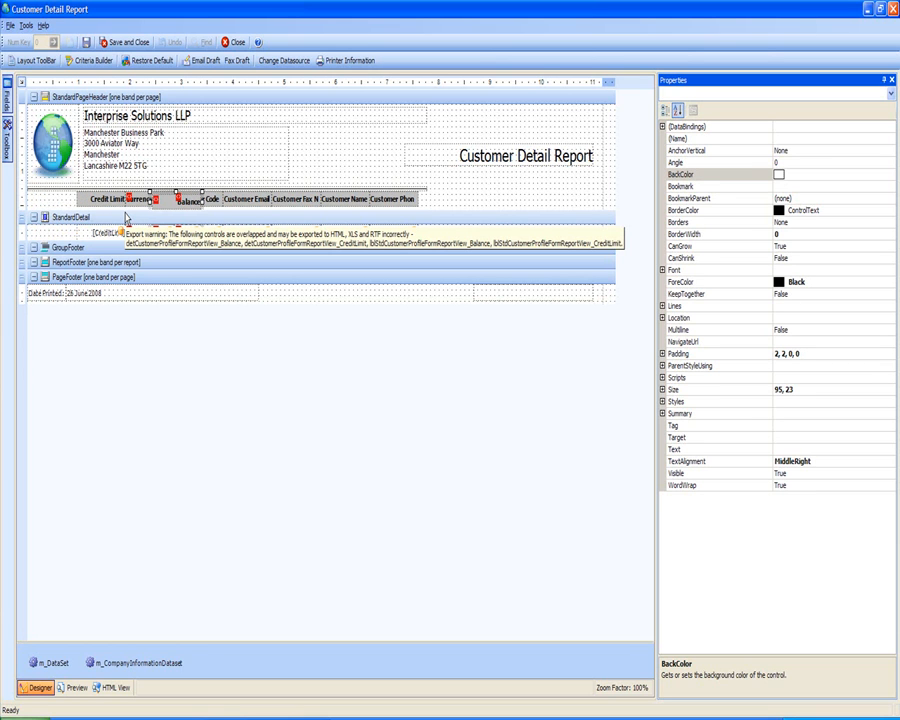
pyautogui.press('Right')
pyautogui.press('Right')
pyautogui.press('Right')
pyautogui.press('Right')
pyautogui.press('Right')
pyautogui.press('Right')
pyautogui.press('Right')
pyautogui.press('Right')
pyautogui.press('Right')
pyautogui.press('Right')
pyautogui.press('Right')
pyautogui.press('Right')
pyautogui.press('Right')
pyautogui.press('Right')
pyautogui.press('Right')
pyautogui.press('Right')
pyautogui.press('Right')
pyautogui.press('Right')
pyautogui.press('Right')
pyautogui.press('Right')
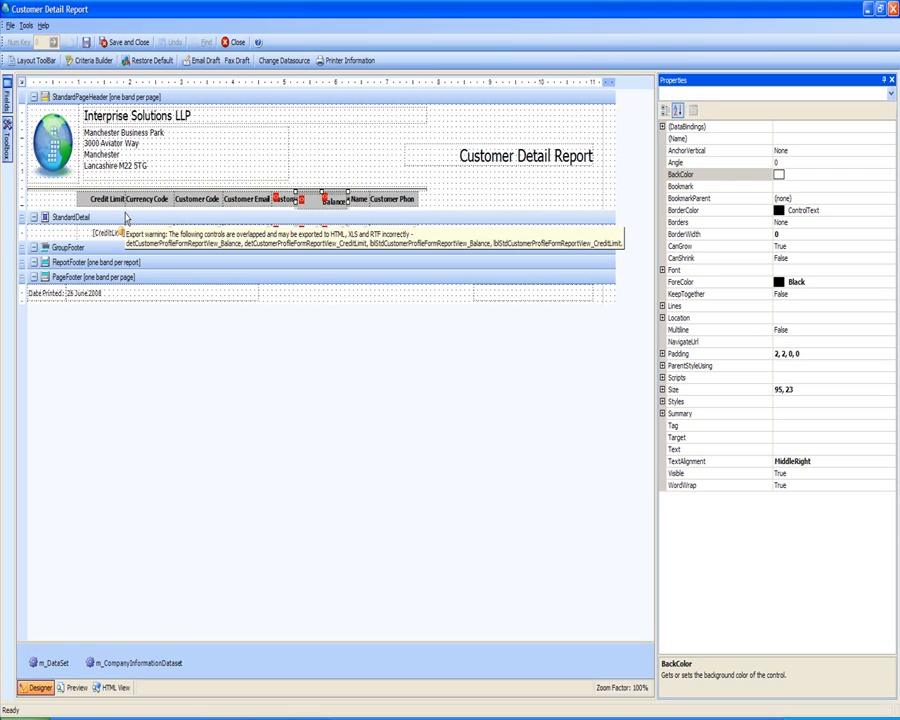
pyautogui.press('Right')
pyautogui.press('Right')
pyautogui.press('Right')
pyautogui.press('Right')
pyautogui.press('Right')
pyautogui.press('Right')
pyautogui.press('Right')
pyautogui.press('Right')
pyautogui.press('Right')
pyautogui.press('Right')
pyautogui.press('Right')
pyautogui.press('Right')
pyautogui.press('Right')
pyautogui.press('Right')
pyautogui.press('Right')
pyautogui.press('Right')
pyautogui.press('Right')
pyautogui.press('Right')
pyautogui.press('Right')
pyautogui.press('Right')
pyautogui.press('Right')
pyautogui.press('Right')
pyautogui.press('Right')
pyautogui.press('Right')
pyautogui.press('Right')
pyautogui.press('Right')
pyautogui.press('Right')
pyautogui.press('Right')
pyautogui.press('Right')
pyautogui.press('Right')
pyautogui.press('Right')
pyautogui.press('Right')
pyautogui.press('Right')
pyautogui.press('Right')
pyautogui.press('Right')
pyautogui.press('Right')
pyautogui.press('Right')
pyautogui.press('Right')
pyautogui.press('Right')
pyautogui.press('Right')
pyautogui.press('Right')
pyautogui.press('Right')
pyautogui.press('Right')
pyautogui.press('Right')
pyautogui.press('Right')
pyautogui.press('Right')
pyautogui.press('Right')
pyautogui.press('Right')
pyautogui.press('Right')
pyautogui.press('Right')
pyautogui.press('Right')
pyautogui.press('Right')
pyautogui.press('Right')
pyautogui.press('Right')
pyautogui.press('Right')
pyautogui.press('Right')
pyautogui.press('Right')
pyautogui.press('Right')
pyautogui.press('Right')
pyautogui.press('Right')
pyautogui.press('Right')
pyautogui.press('Right')
pyautogui.press('Right')
pyautogui.press('Right')
pyautogui.press('Right')
pyautogui.press('Right')
pyautogui.press('Right')
pyautogui.press('Right')
pyautogui.press('Right')
pyautogui.press('Right')
pyautogui.press('Right')
pyautogui.press('Right')
pyautogui.press('Right')
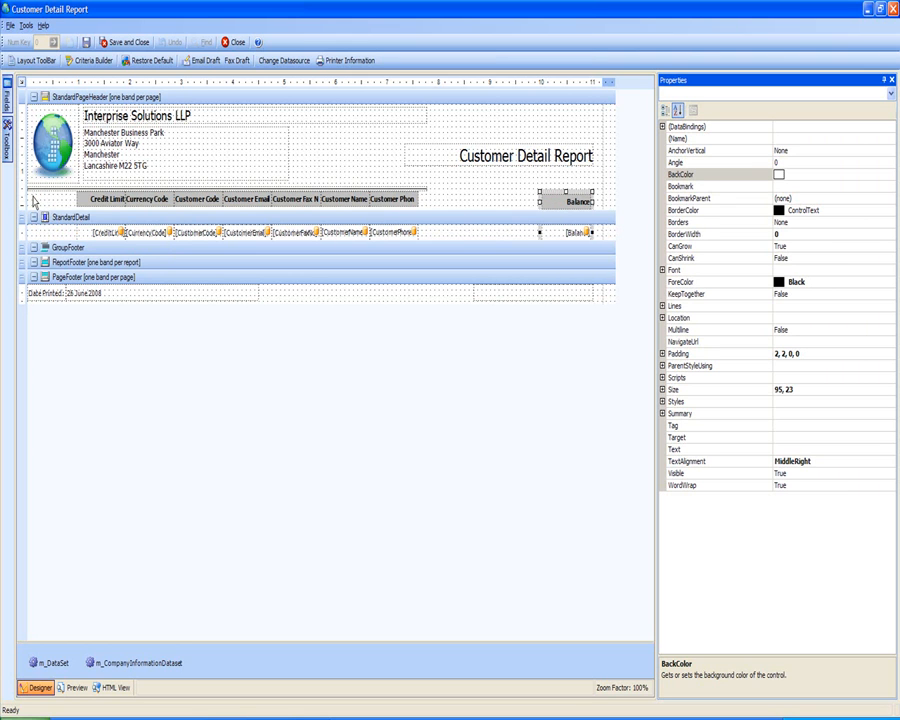
pyautogui.click(480, 205)
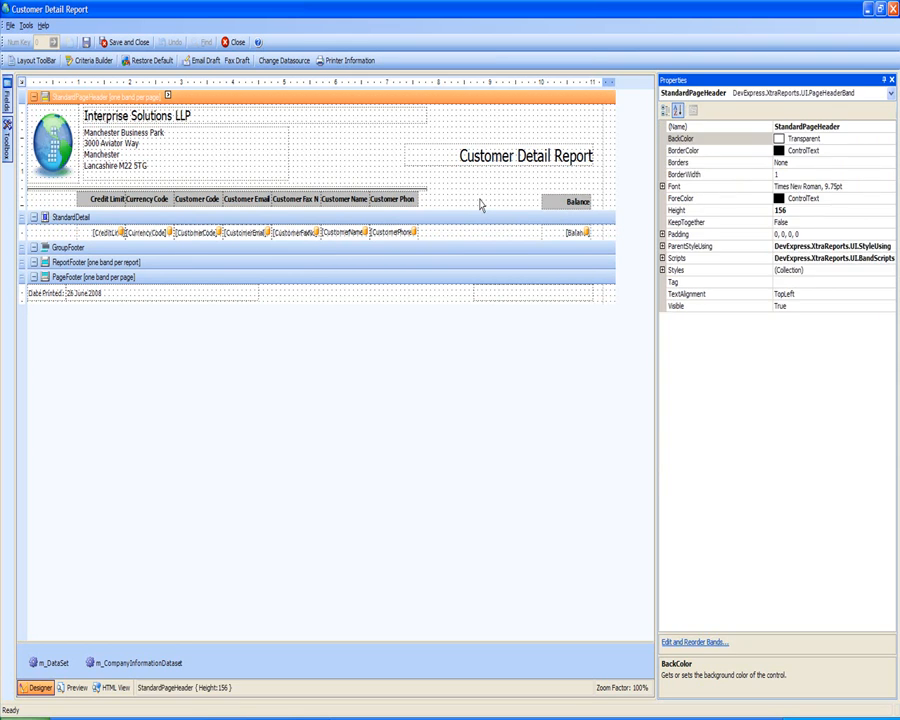
# Move the Customer Phone No heading to about location 692, 125, and return it to 665, 129
pyautogui.click(393, 199)
pyautogui.moveTo(393, 199)
pyautogui.mouseDown()
pyautogui.moveTo(410, 198)
pyautogui.moveTo(393, 197)
pyautogui.mouseUp()
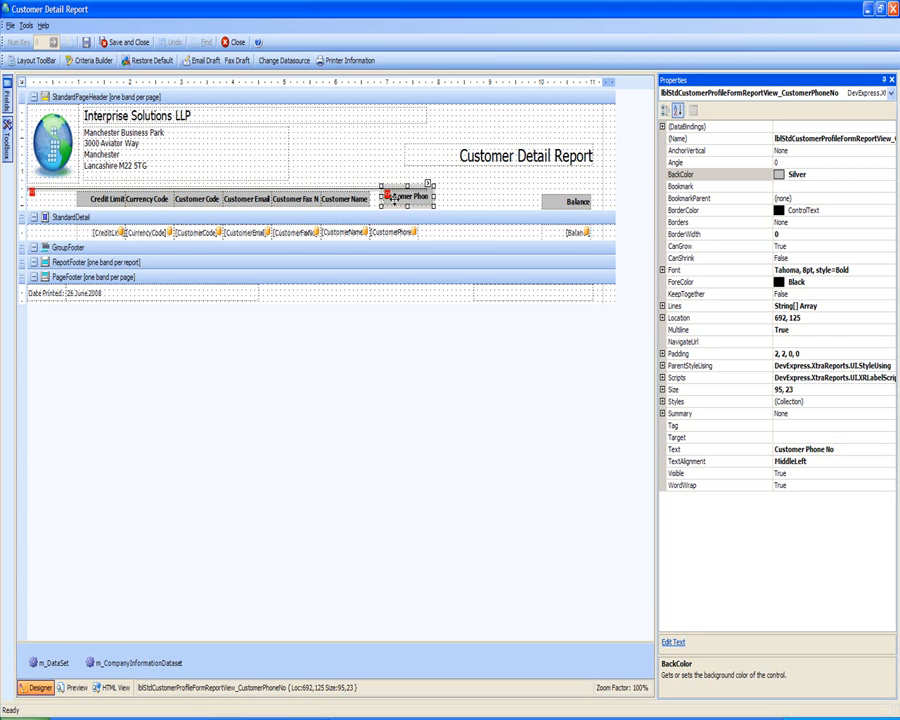
pyautogui.moveTo(394, 198); pyautogui.dragTo(394, 199)
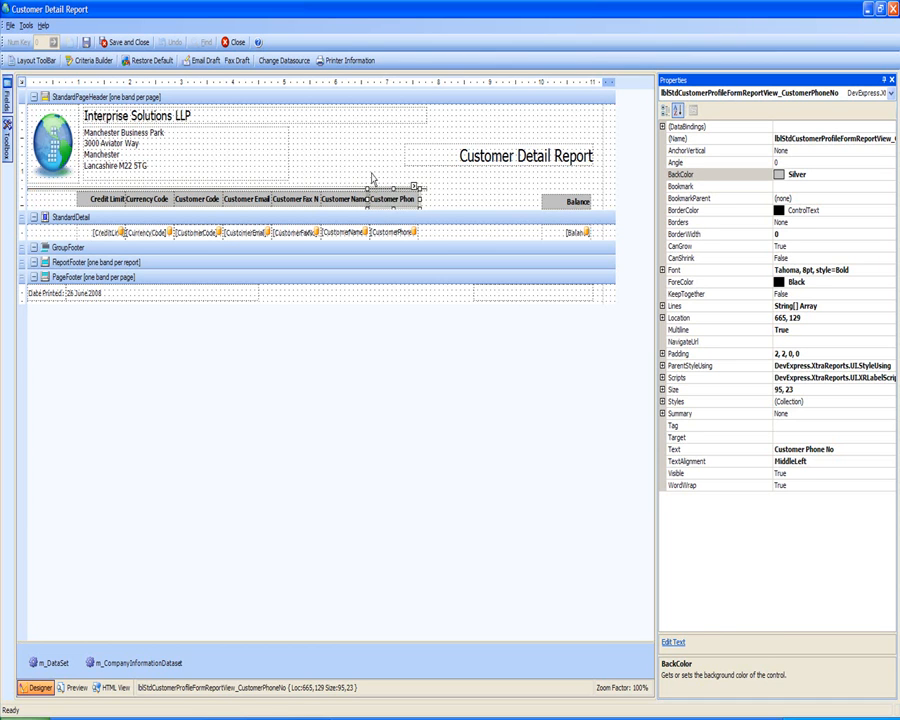
pyautogui.click(370, 175)
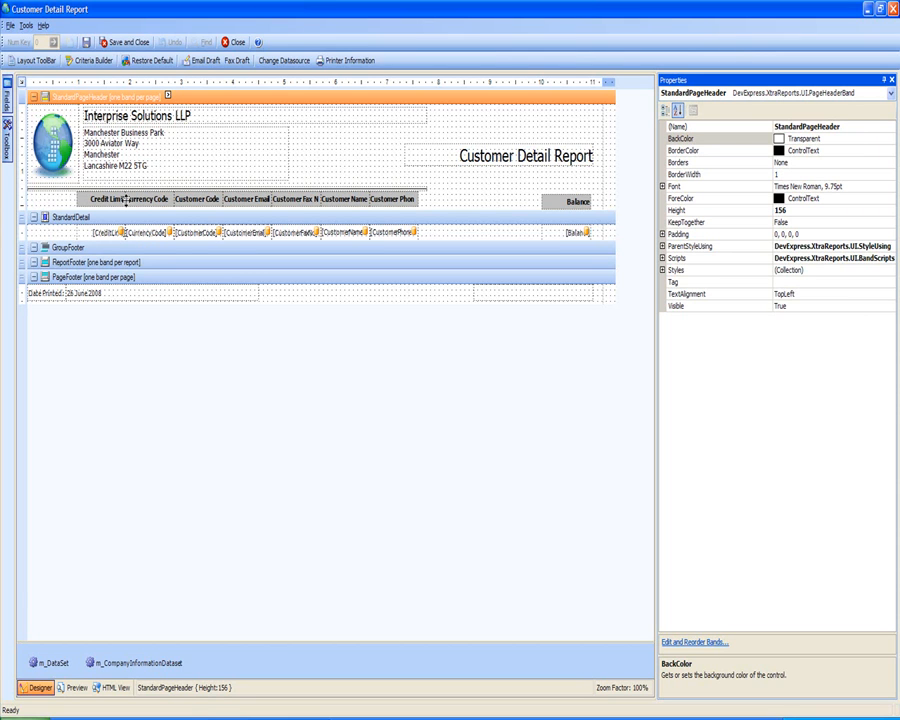
# Move the Customer Code heading and its detail field together to the left margin, making it the first column
pyautogui.click(207, 199)
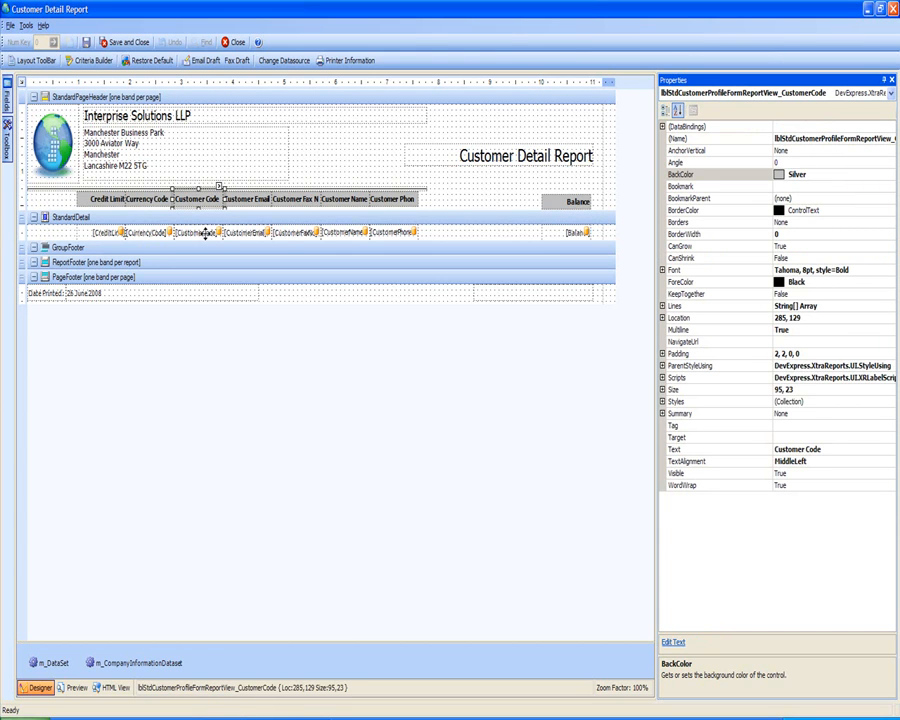
pyautogui.keyDown('ctrl'); pyautogui.click(201, 233); pyautogui.keyUp('ctrl')
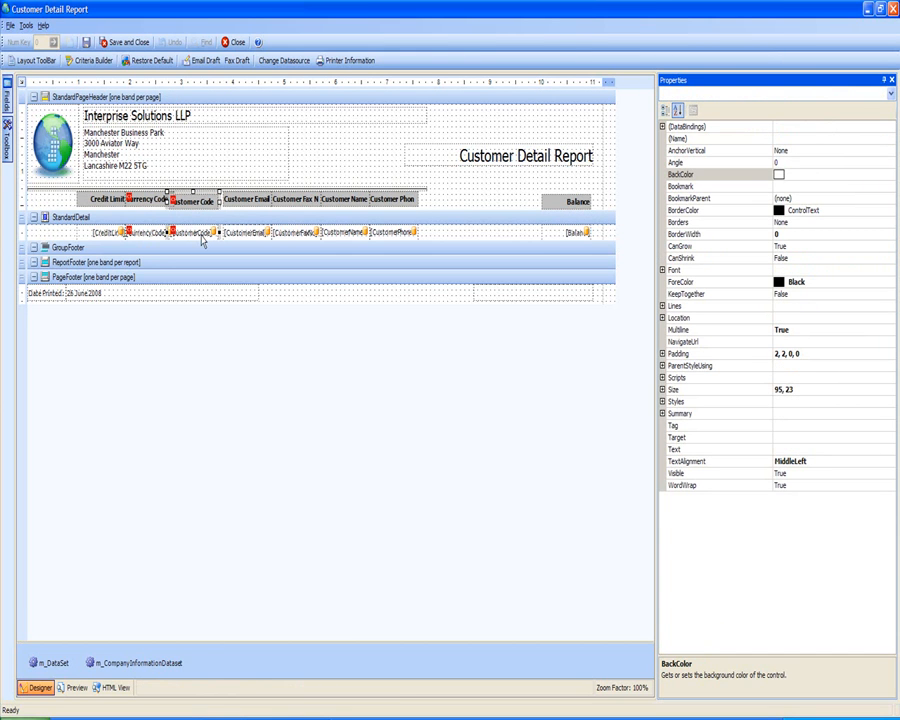
pyautogui.press('Left')
pyautogui.press('Left')
pyautogui.press('Left')
pyautogui.press('Left')
pyautogui.press('Left')
pyautogui.press('Left')
pyautogui.press('Left')
pyautogui.press('Left')
pyautogui.press('Left')
pyautogui.press('Left')
pyautogui.press('Left')
pyautogui.press('Left')
pyautogui.press('Left')
pyautogui.press('Left')
pyautogui.press('Left')
pyautogui.press('Left')
pyautogui.press('Left')
pyautogui.press('Left')
pyautogui.press('Left')
pyautogui.press('Left')
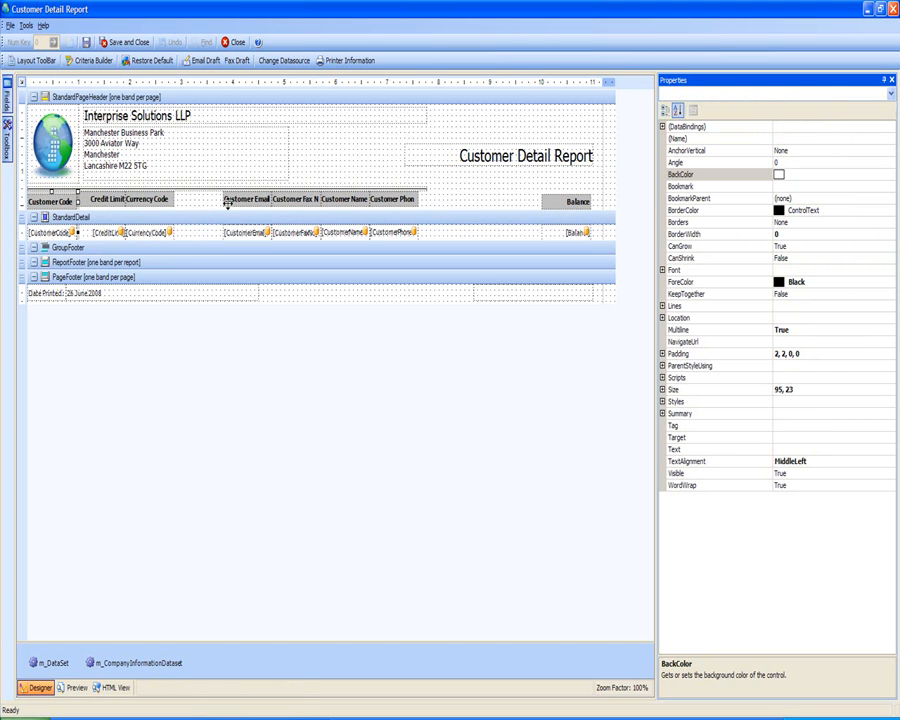
# Raise the Customer Code heading to location 0, 129, level with the neighbouring column headings
pyautogui.click(60, 200)
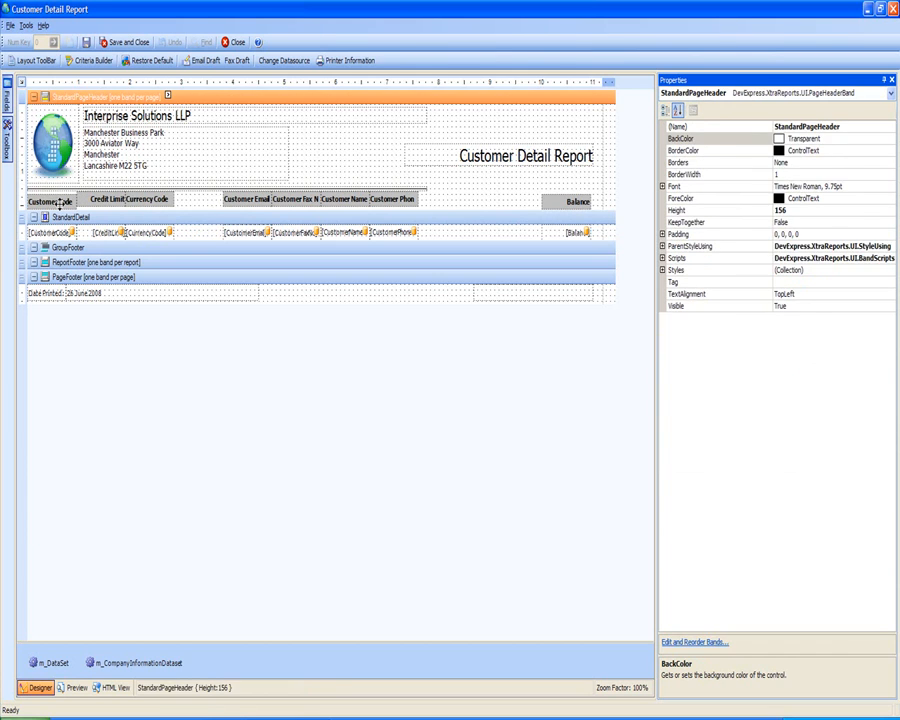
pyautogui.click(63, 201)
pyautogui.press('Up')
pyautogui.press('Up')
pyautogui.press('Up')
pyautogui.press('Up')
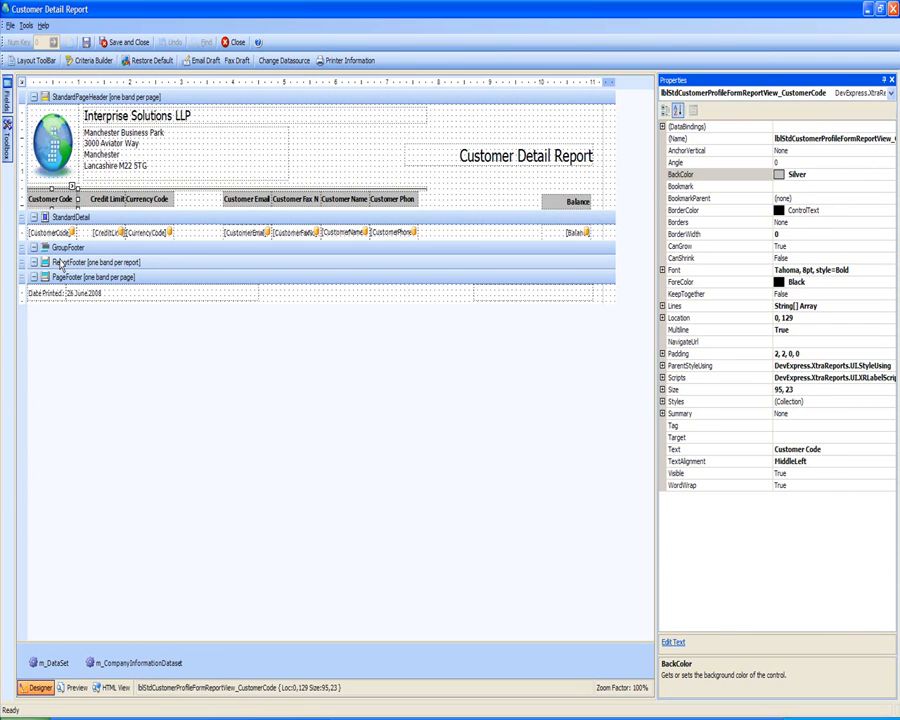
# Widen the Customer Code detail field to about 108, and reduce its width to about 92
pyautogui.click(56, 232)
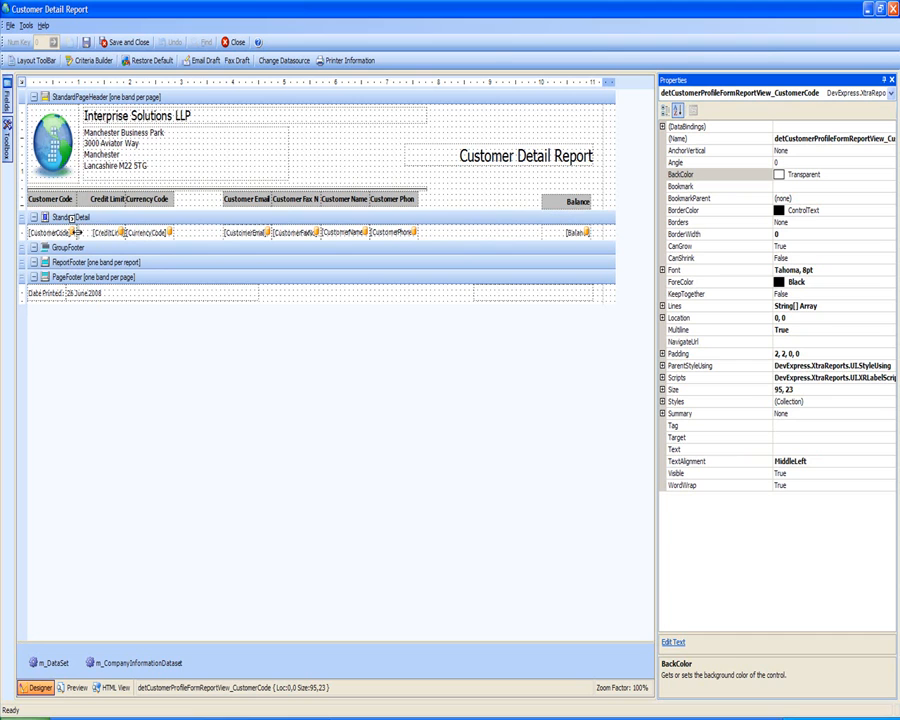
pyautogui.moveTo(80, 231); pyautogui.dragTo(90, 232)
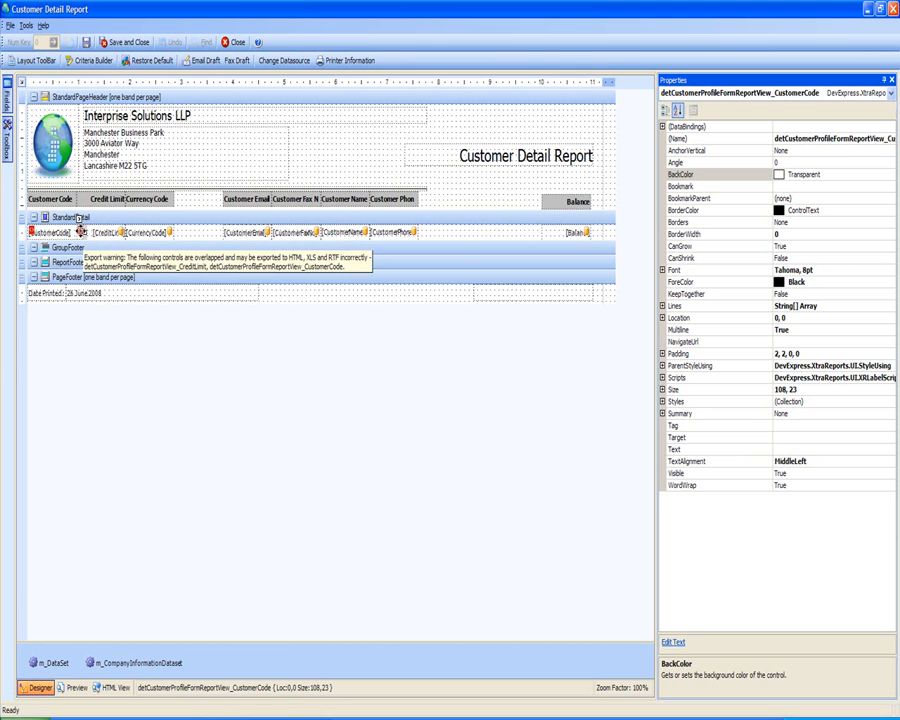
pyautogui.moveTo(82, 232); pyautogui.dragTo(66, 232)
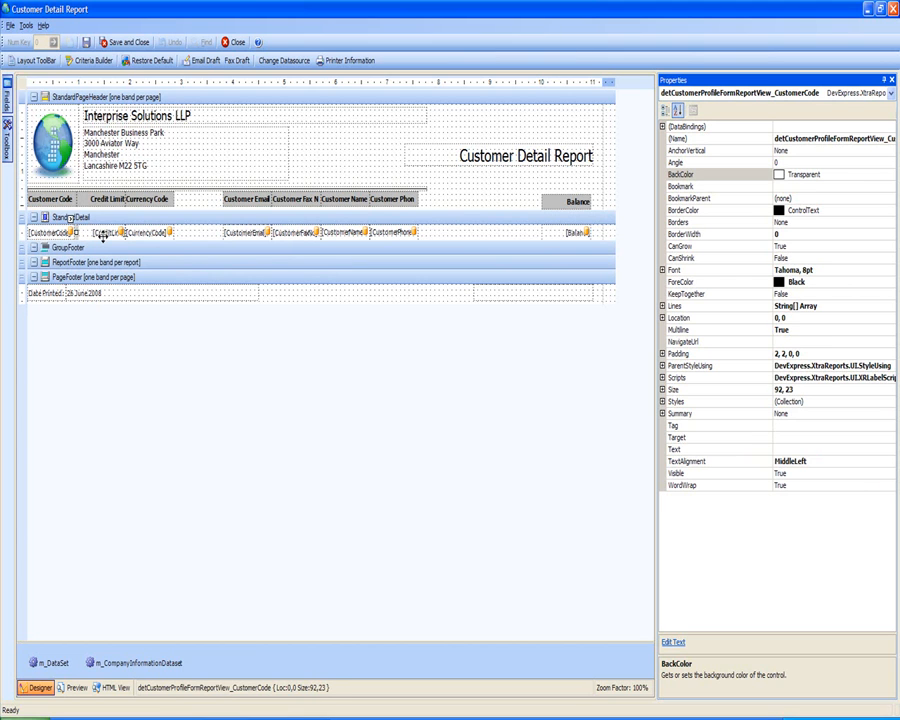
pyautogui.click(100, 232)
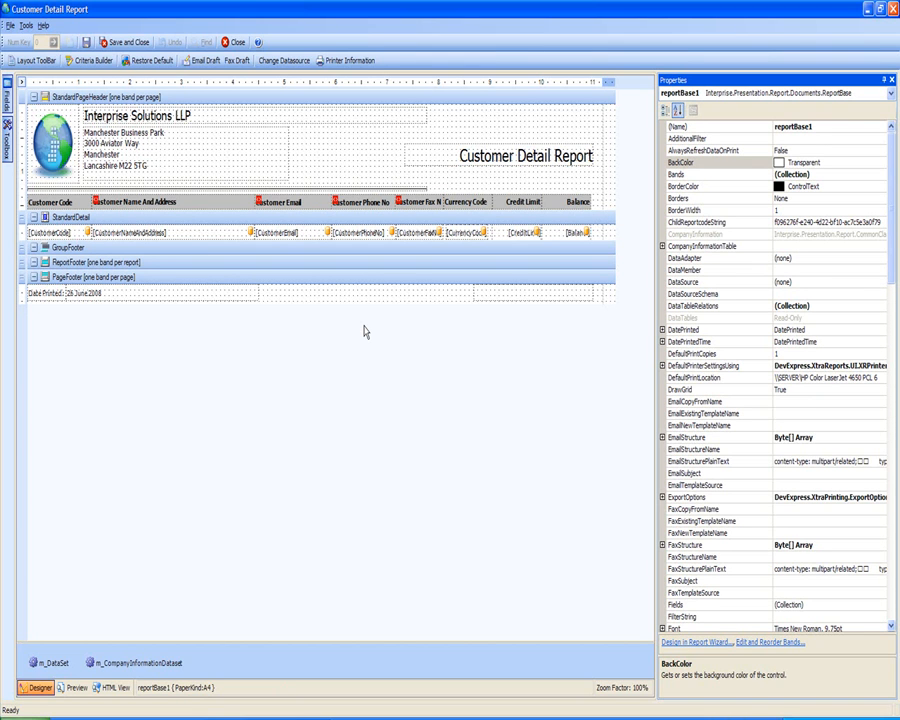
# Save and close the Customer Detail Report design, and refresh the customer report category list
pyautogui.moveTo(257, 200)
pyautogui.click(125, 44)
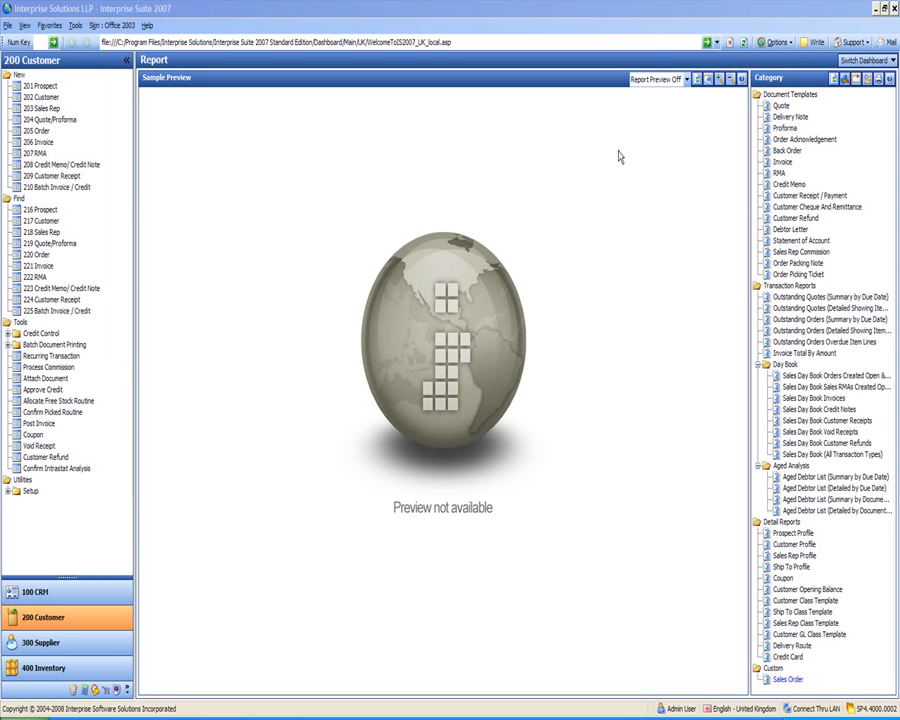
pyautogui.click(833, 80)
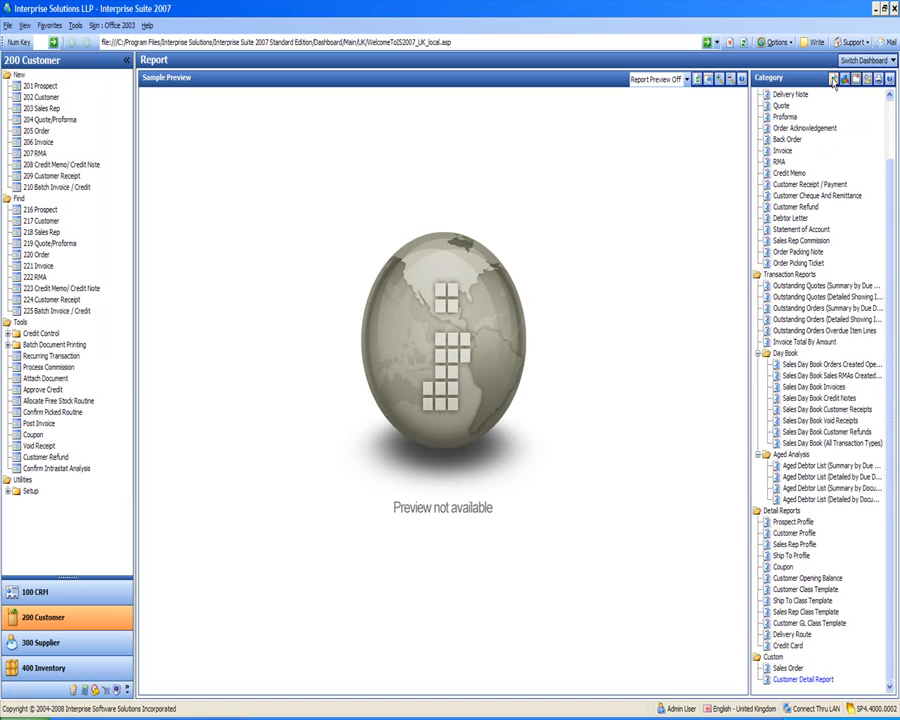
# Preview the custom Customer Detail Report, examine the column layout on its first two pages, and close the preview and print dialog
pyautogui.click(801, 681)
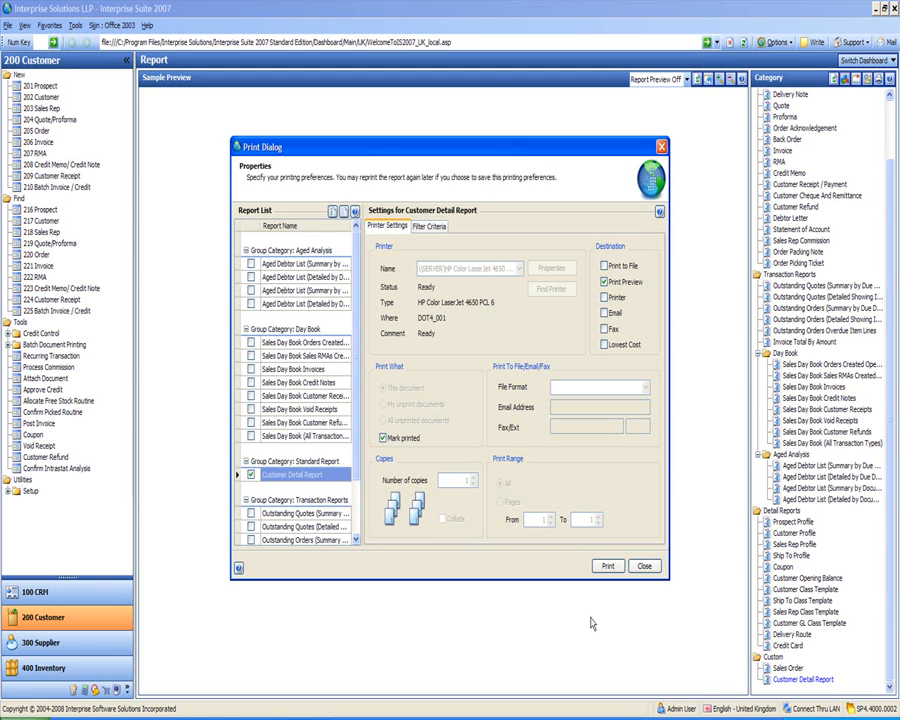
pyautogui.click(607, 566)
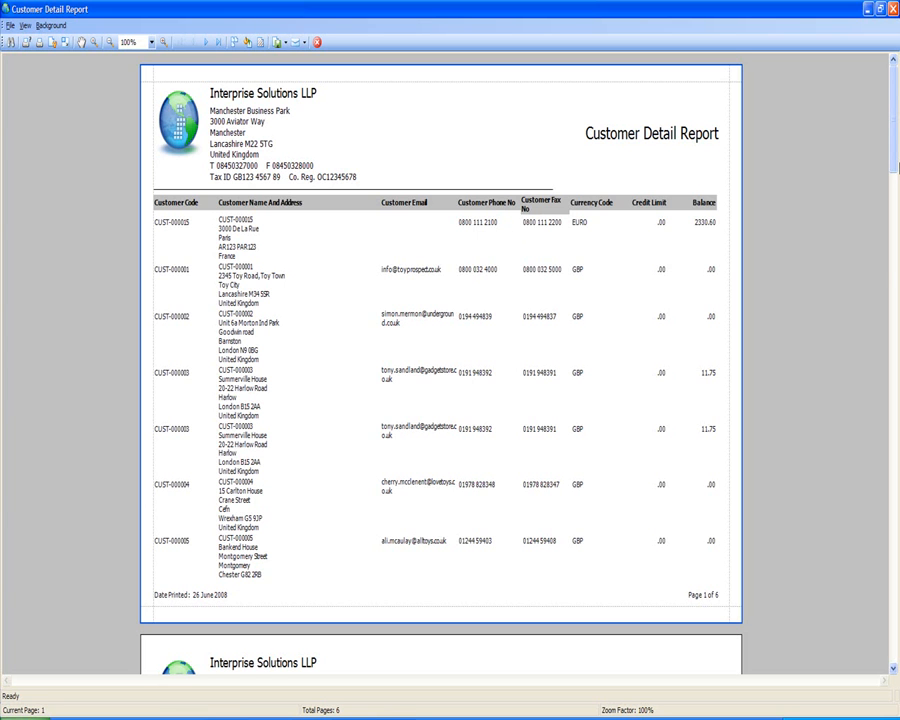
pyautogui.moveTo(895, 155); pyautogui.dragTo(896, 232)
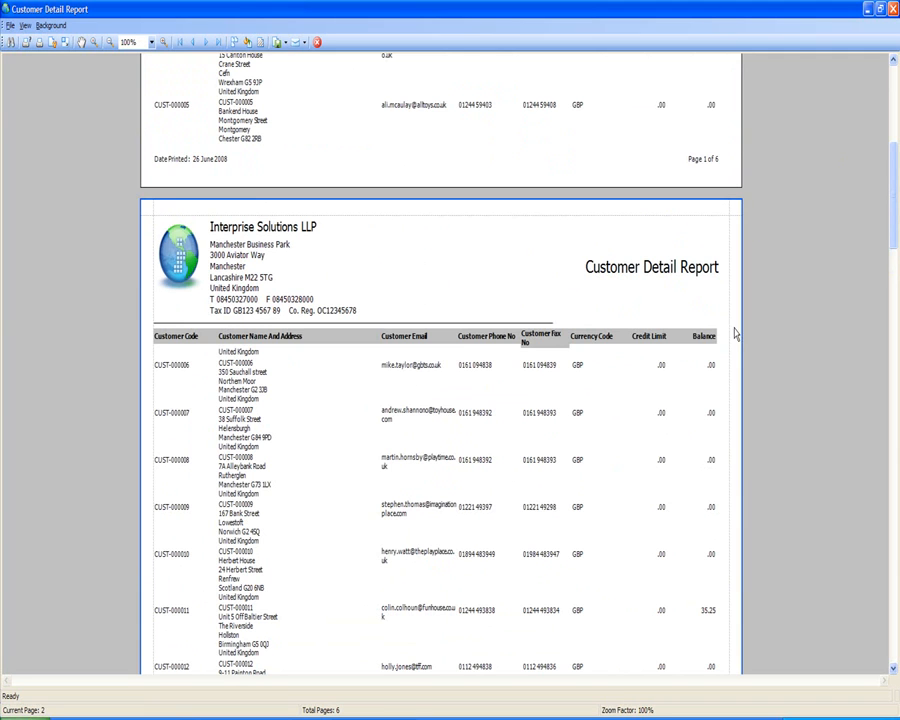
pyautogui.click(893, 9)
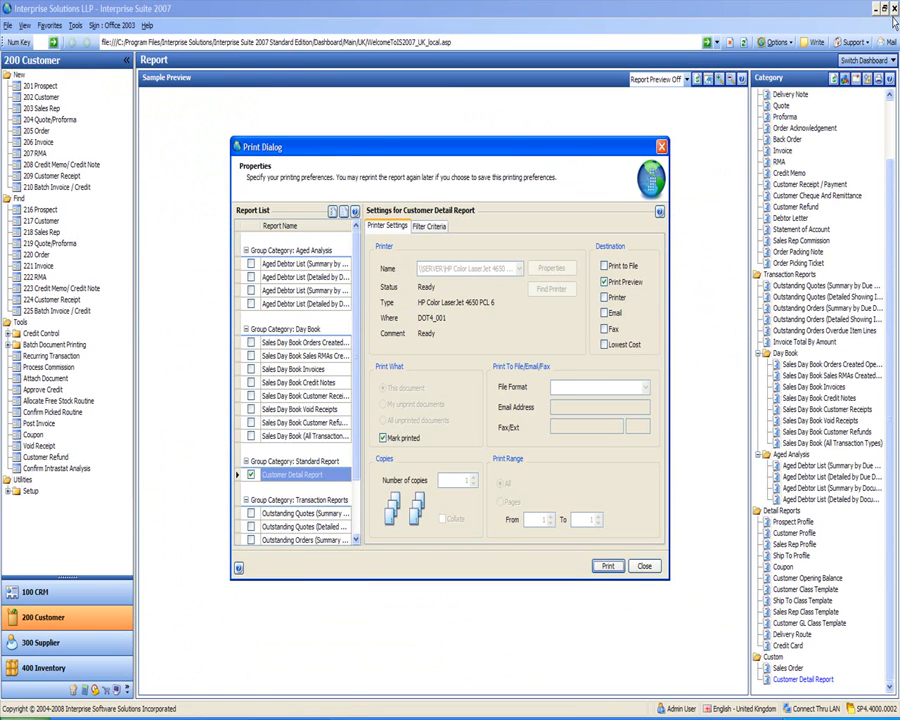
pyautogui.click(645, 567)
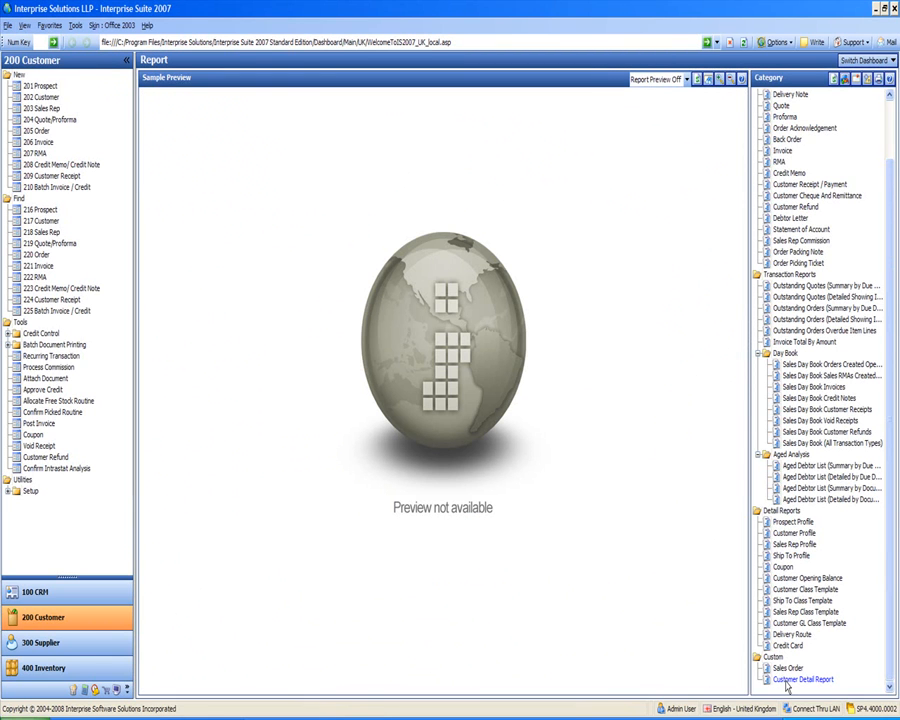
# Reopen the Customer Detail Report in a maximized designer and extend the page header's horizontal line to a width of about 1100
pyautogui.click(867, 80)
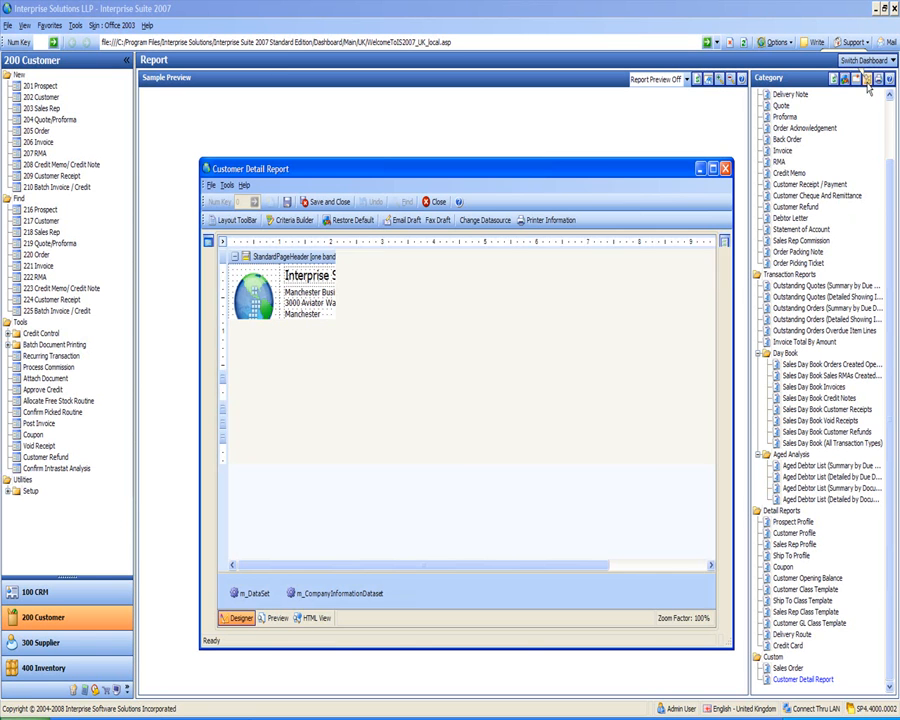
pyautogui.doubleClick(524, 168)
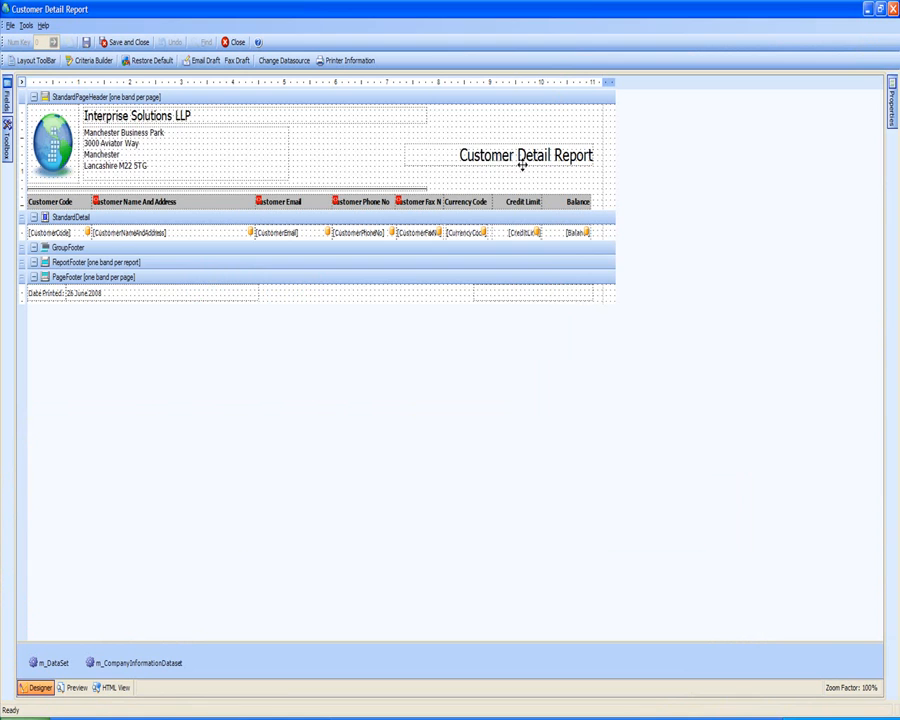
pyautogui.click(424, 186)
pyautogui.moveTo(424, 186); pyautogui.dragTo(594, 184)
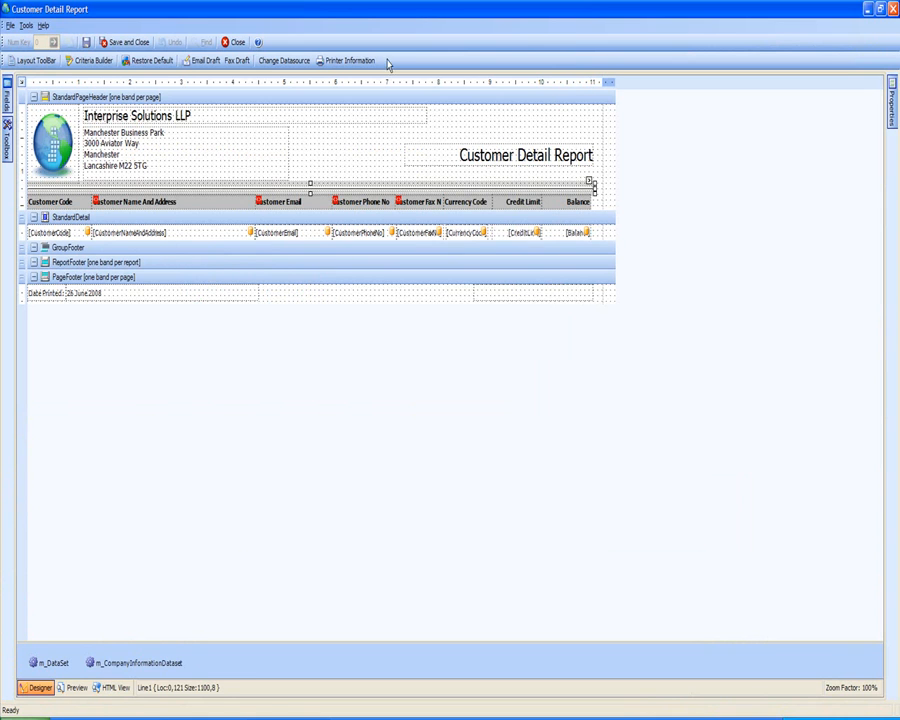
pyautogui.click(338, 160)
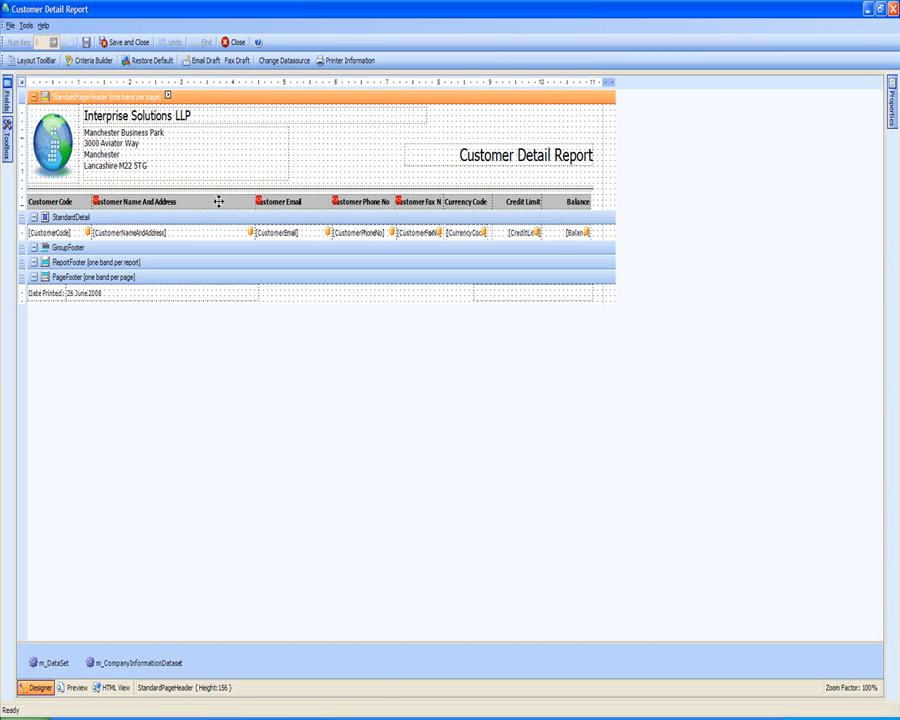
# Narrow the Customer Name And Address heading and its detail field together from their right edge, leaving a small gap before Customer Email
pyautogui.click(195, 204)
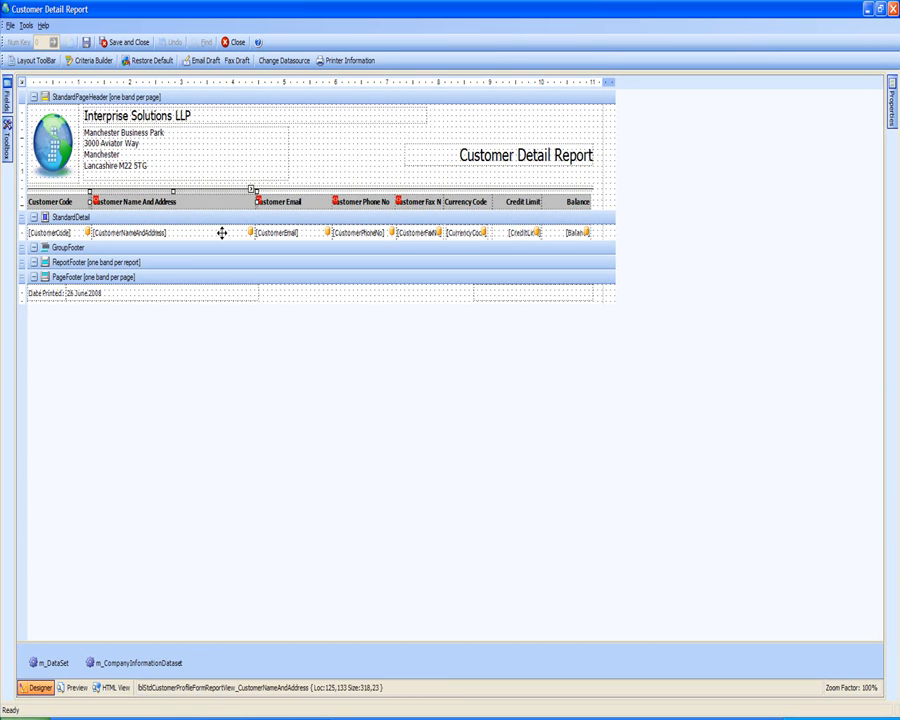
pyautogui.keyDown('ctrl'); pyautogui.click(222, 233); pyautogui.keyUp('ctrl')
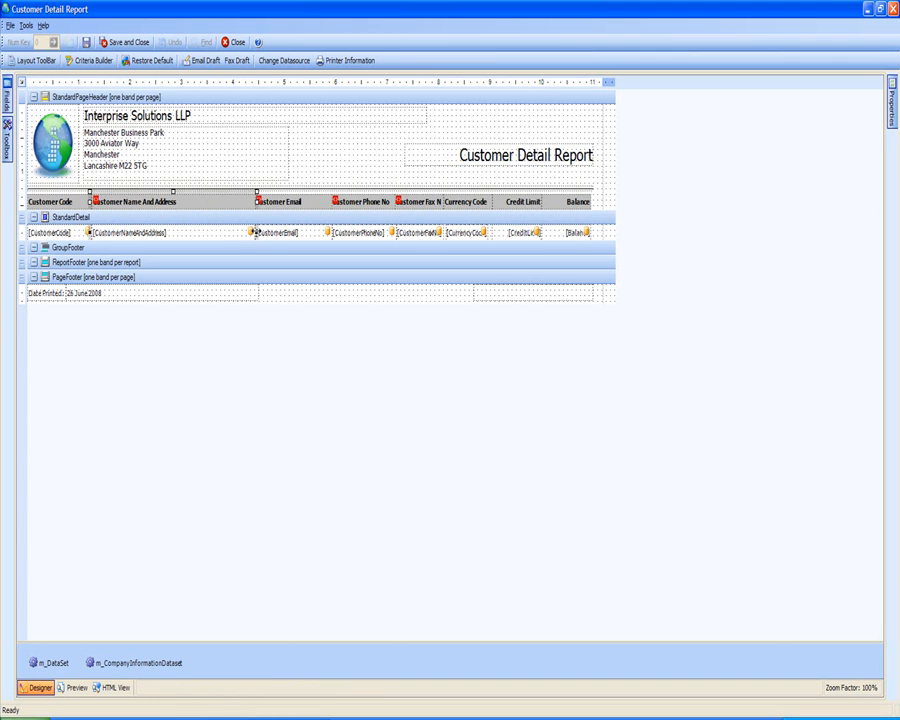
pyautogui.moveTo(256, 232); pyautogui.dragTo(241, 233)
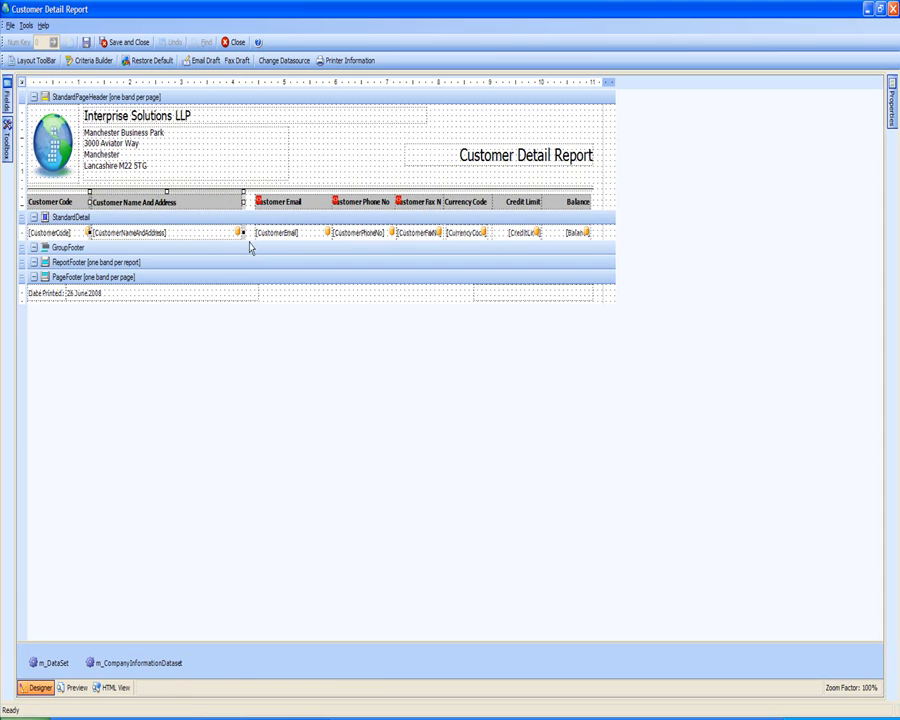
# Shift the Customer Email heading and its detail field together leftward to about horizontal location 417, against the Name And Address column
pyautogui.click(304, 203)
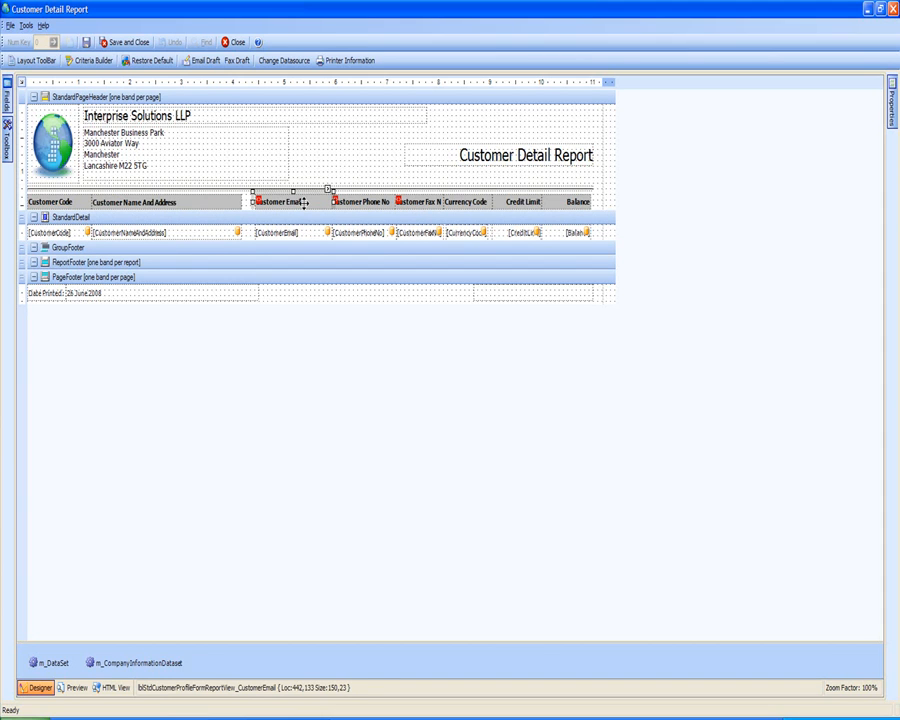
pyautogui.keyDown('ctrl'); pyautogui.click(300, 233); pyautogui.keyUp('ctrl')
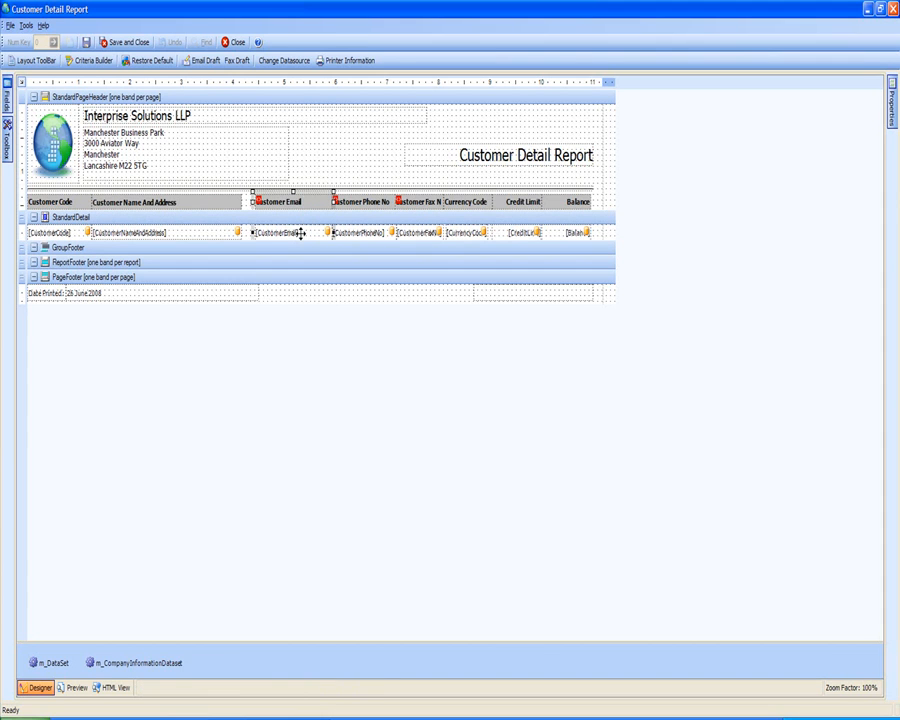
pyautogui.press('Left')
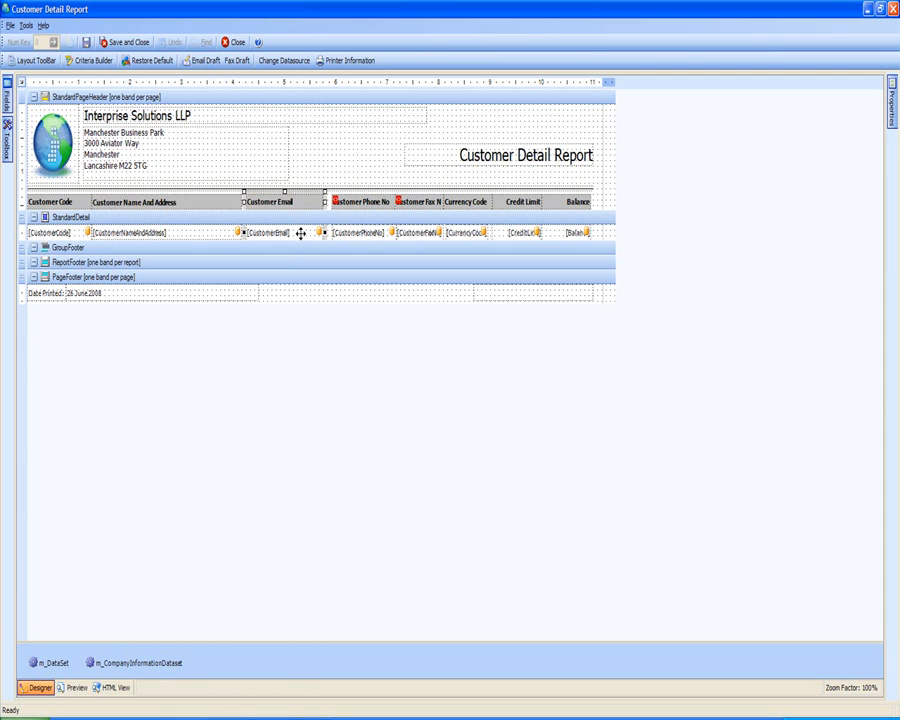
pyautogui.press('Left')
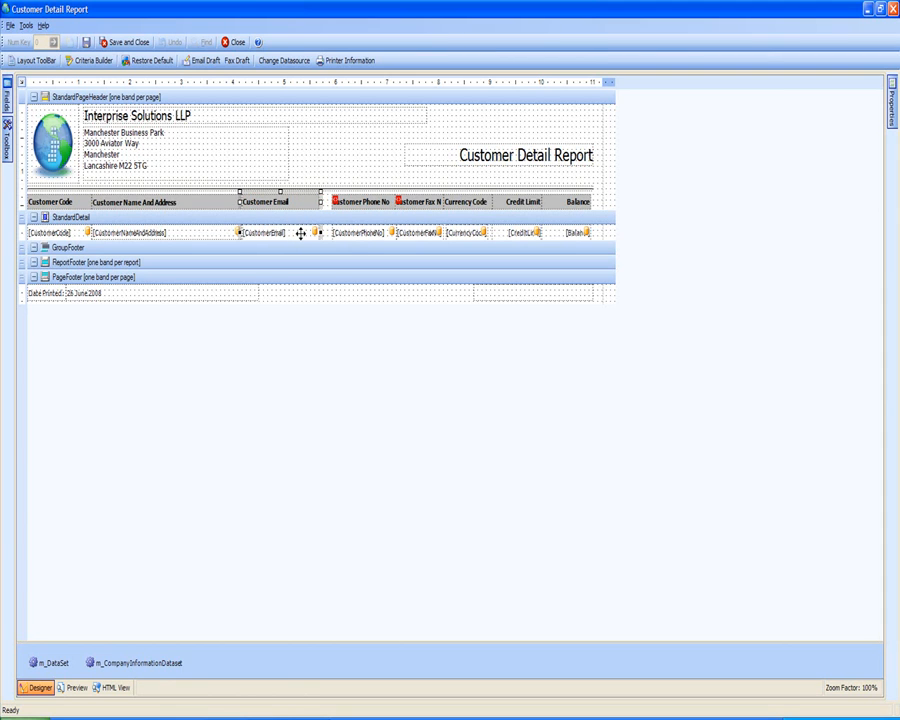
pyautogui.hotkey('ctrl', 'Left')
pyautogui.hotkey('ctrl', 'Right')
pyautogui.hotkey('ctrl', 'Left')
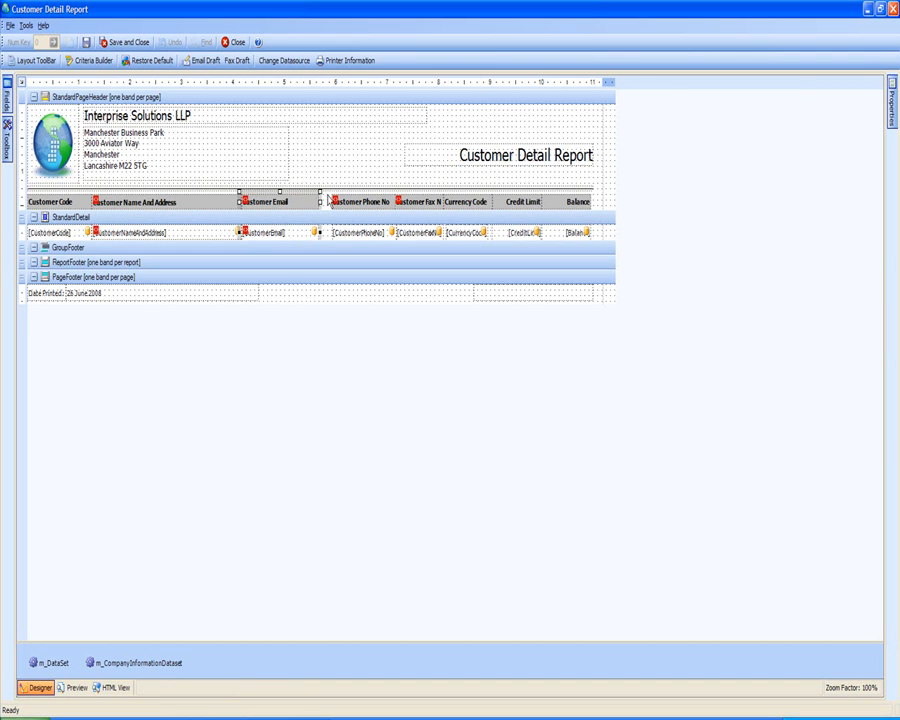
# Check the placement of the Customer Email detail field and heading, and save and close the report design
pyautogui.click(346, 188)
pyautogui.click(289, 232)
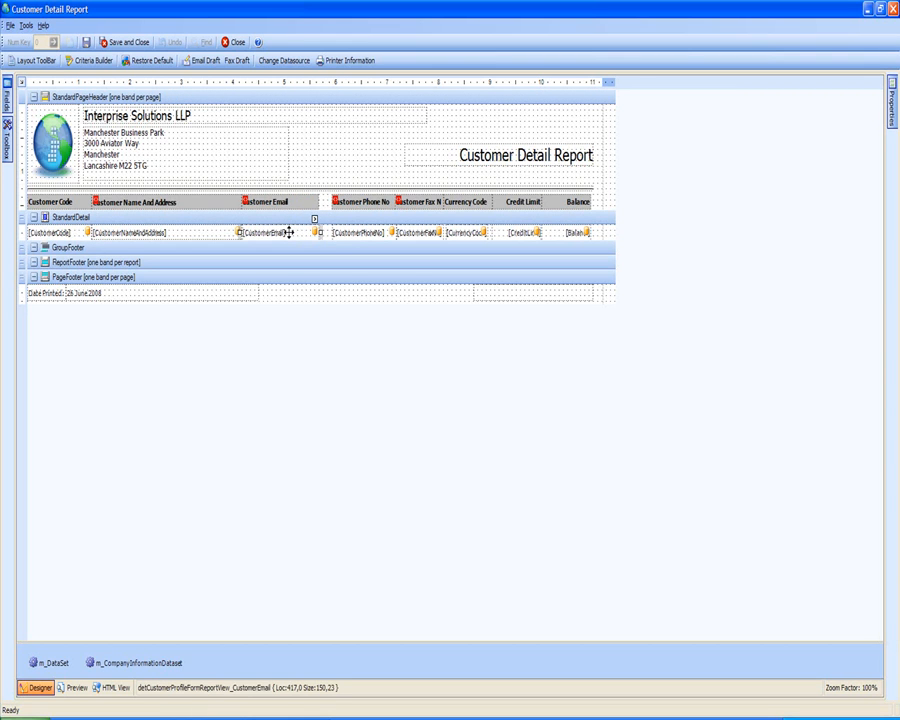
pyautogui.click(310, 203)
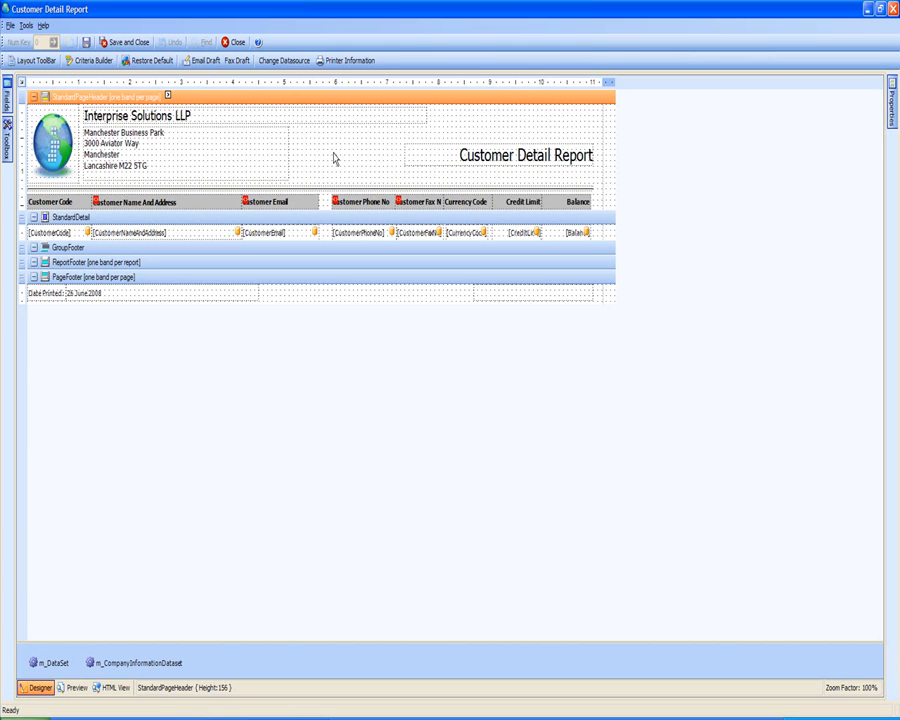
pyautogui.click(126, 42)
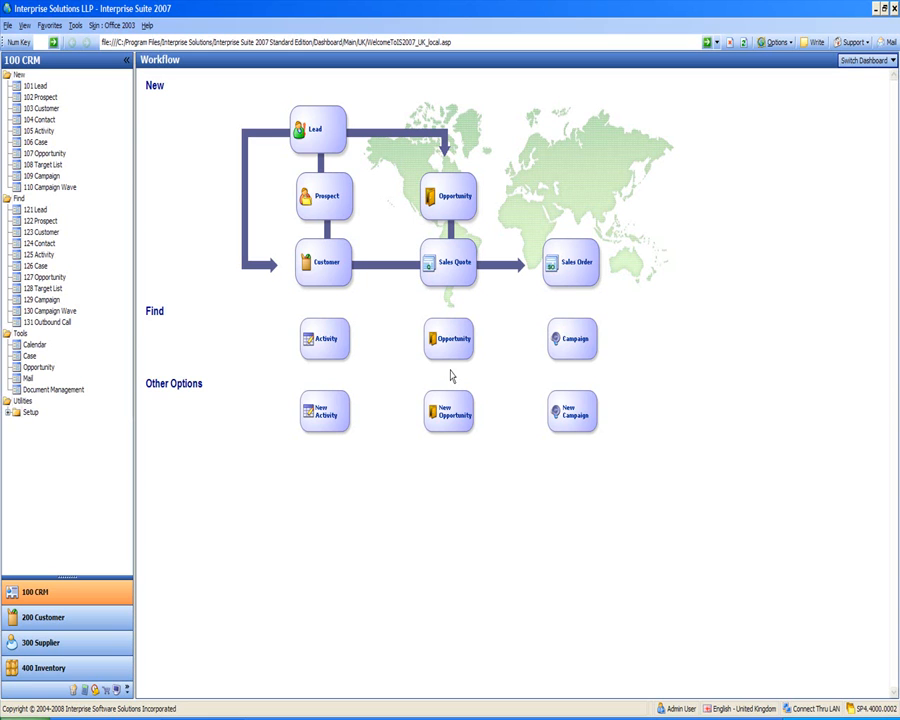
# Open the Data Dictionary from System Manager and add a view named CustomerInvoiceFormReportViewBespoke
pyautogui.click(116, 691)
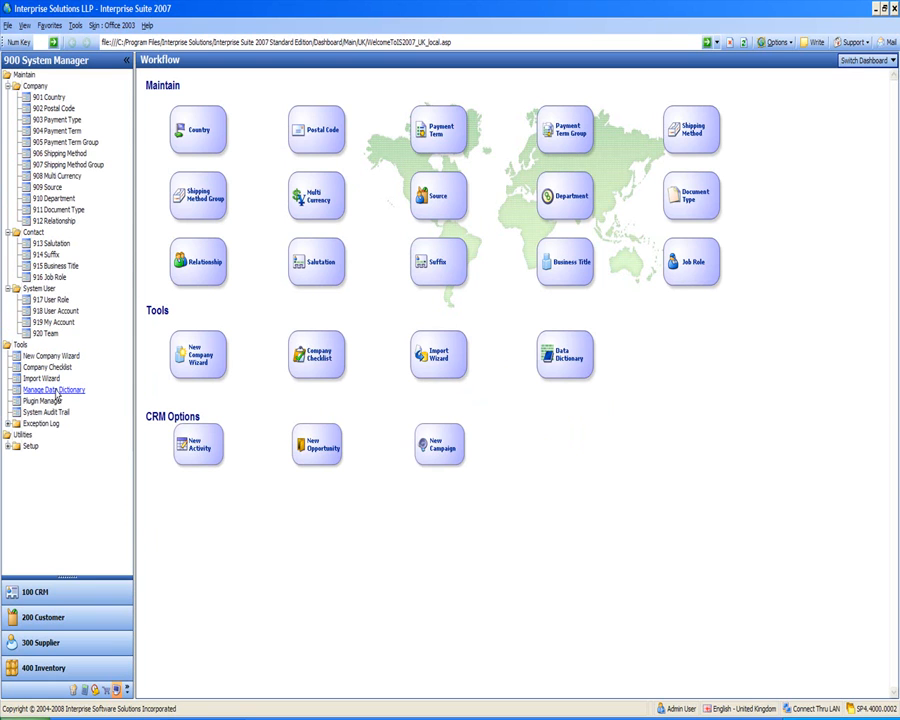
pyautogui.click(56, 390)
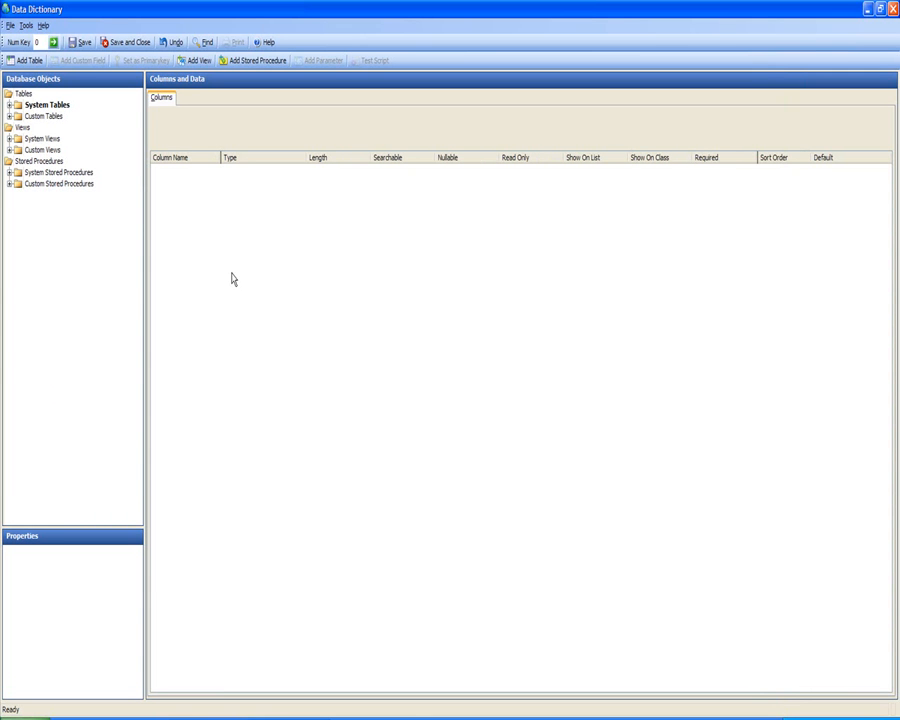
pyautogui.click(197, 63)
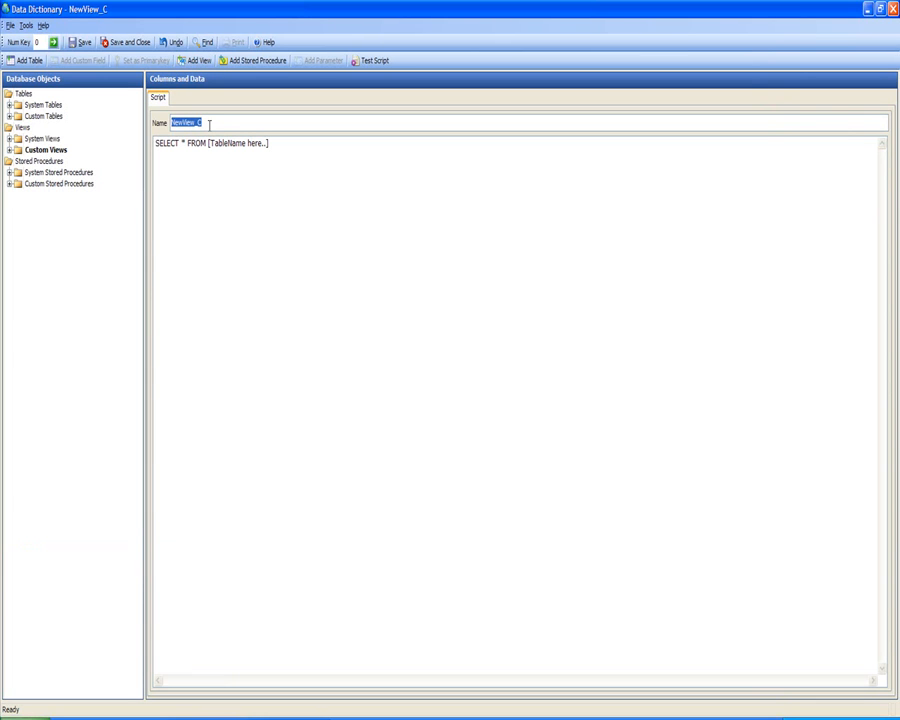
pyautogui.write('CustomerInvoiceFormReport')
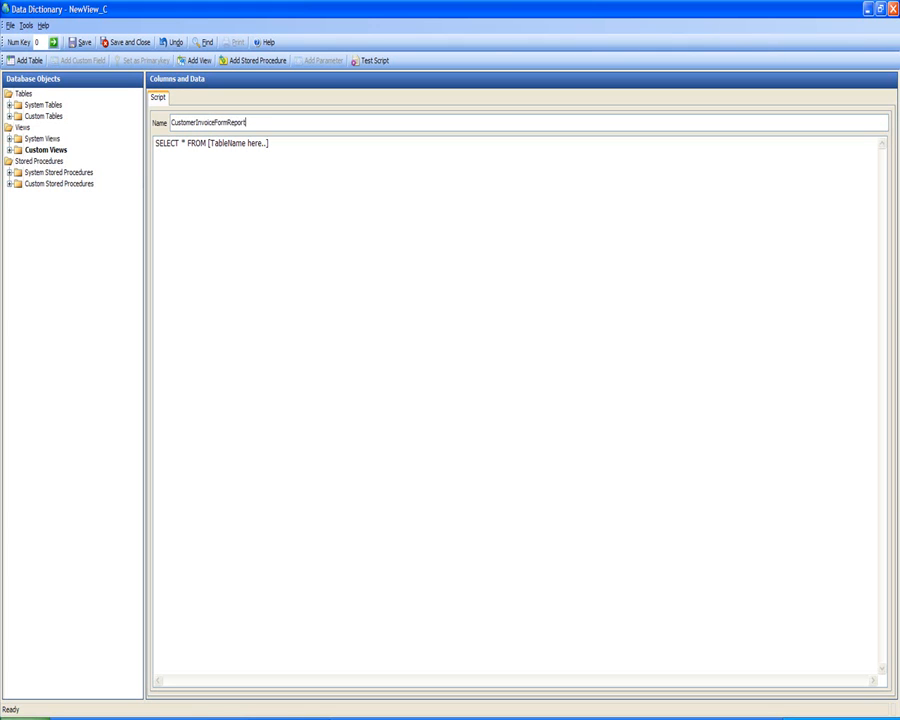
pyautogui.write('ViewBespoke')
pyautogui.press('Tab')
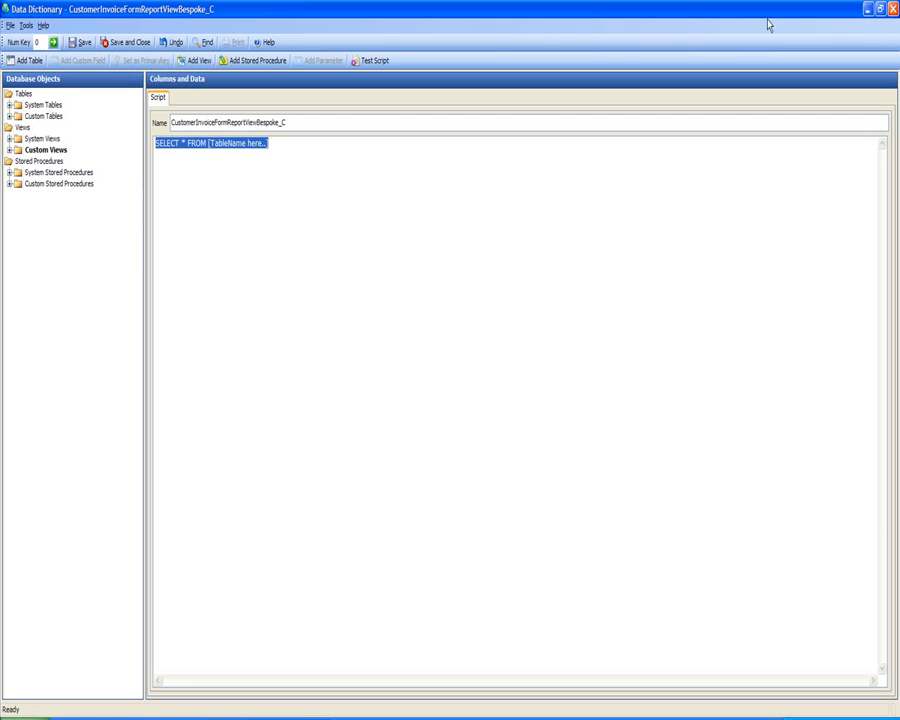
# Switch to the desktop, open the Customer Invoice Report Script text file in Notepad, and copy its entire SELECT query
pyautogui.click(868, 11)
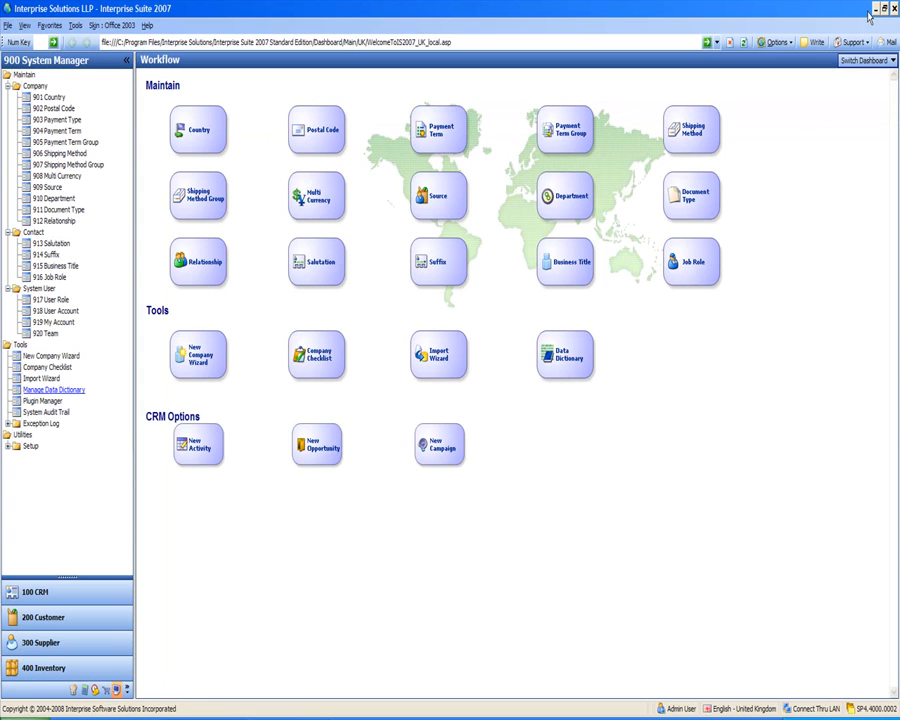
pyautogui.click(871, 10)
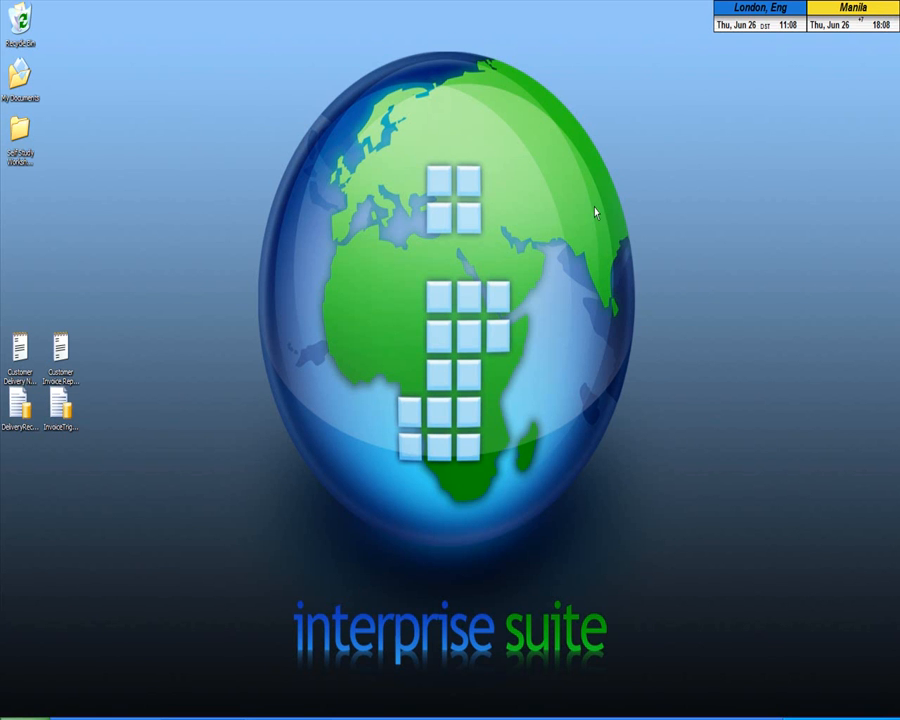
pyautogui.click(62, 350)
pyautogui.doubleClick(66, 352)
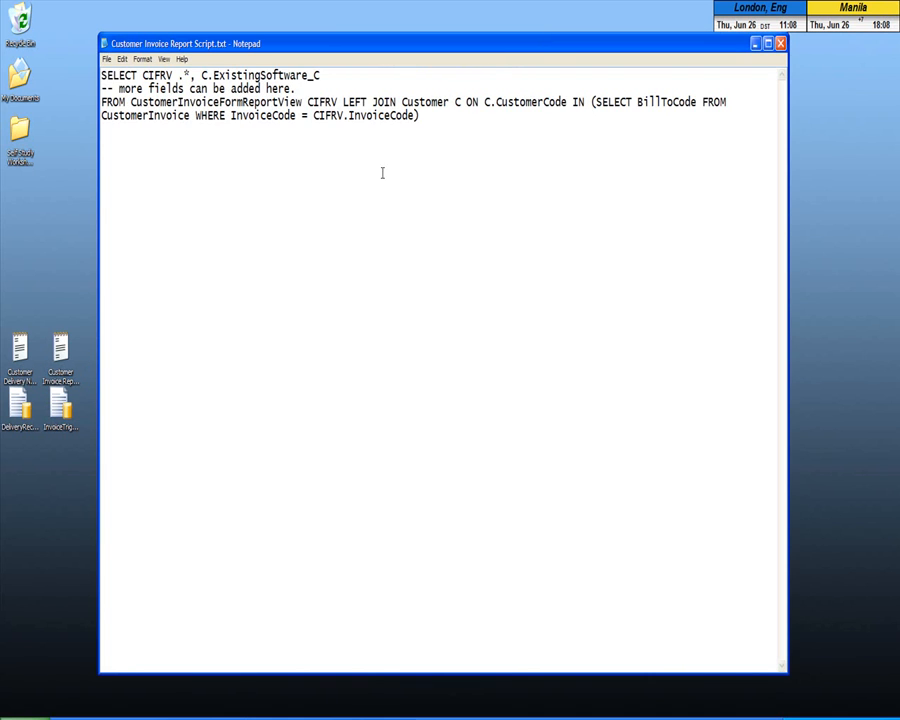
pyautogui.moveTo(427, 117); pyautogui.dragTo(114, 75)
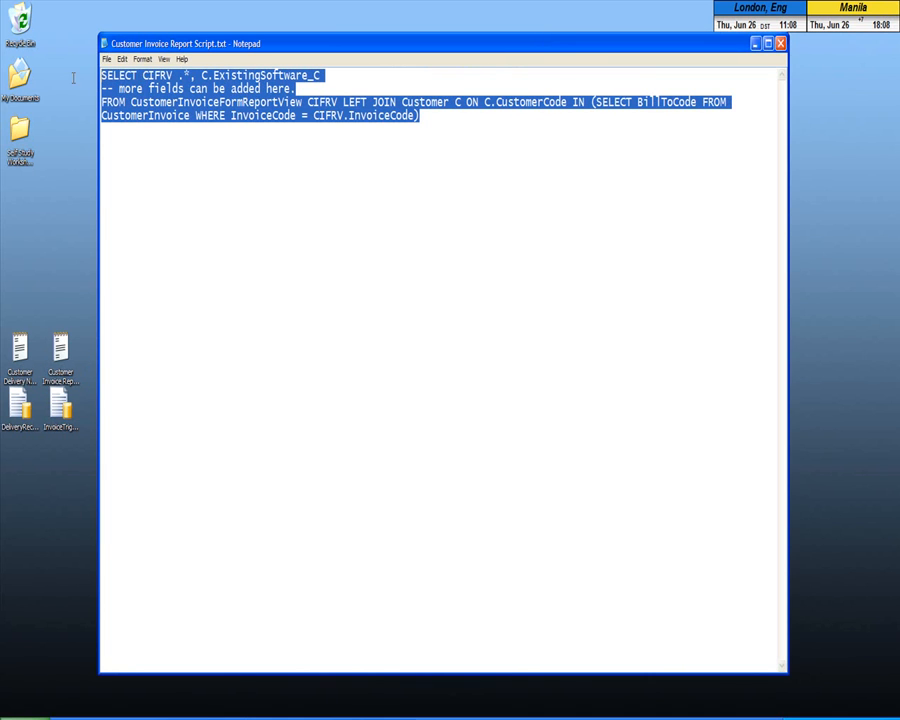
pyautogui.rightClick(183, 101)
pyautogui.click(207, 134)
# Switch back to the Data Dictionary, replace the new view's placeholder query with the copied invoice script, and save the view
pyautogui.click(116, 718)
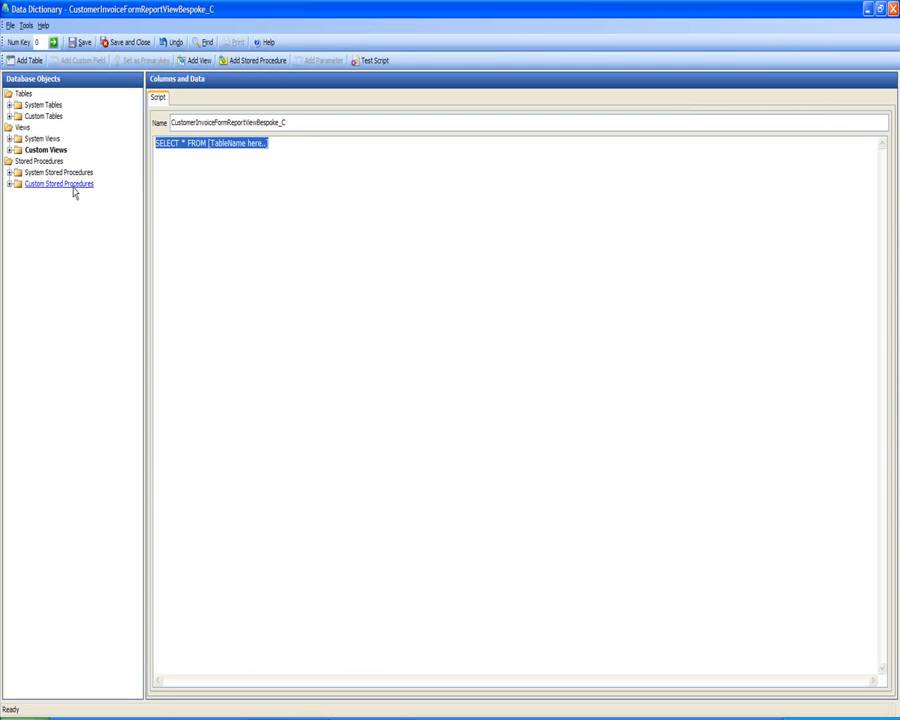
pyautogui.click(188, 152)
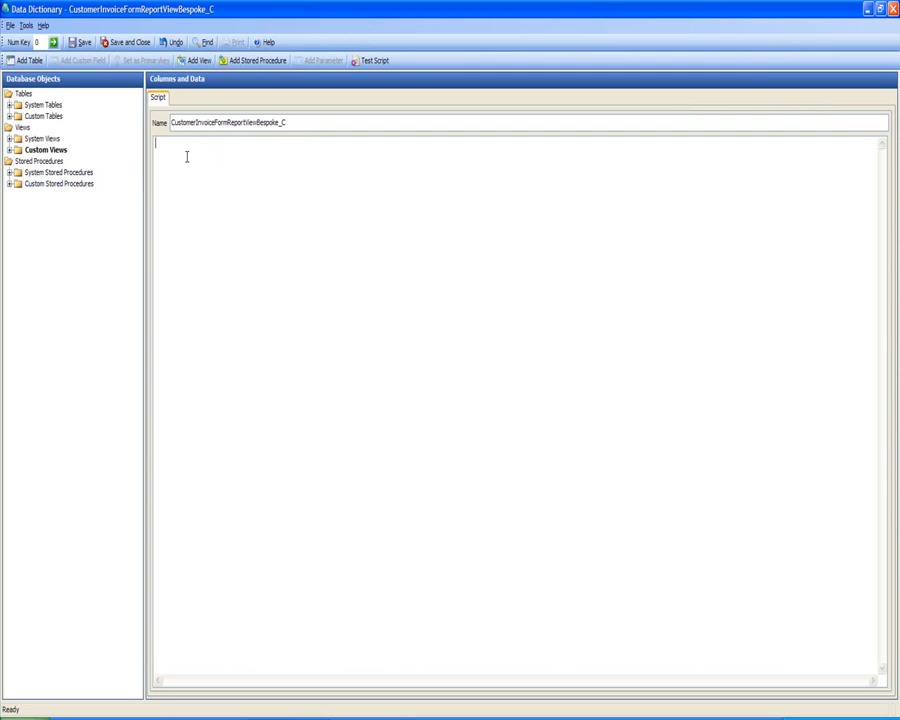
pyautogui.rightClick(188, 163)
pyautogui.click(200, 216)
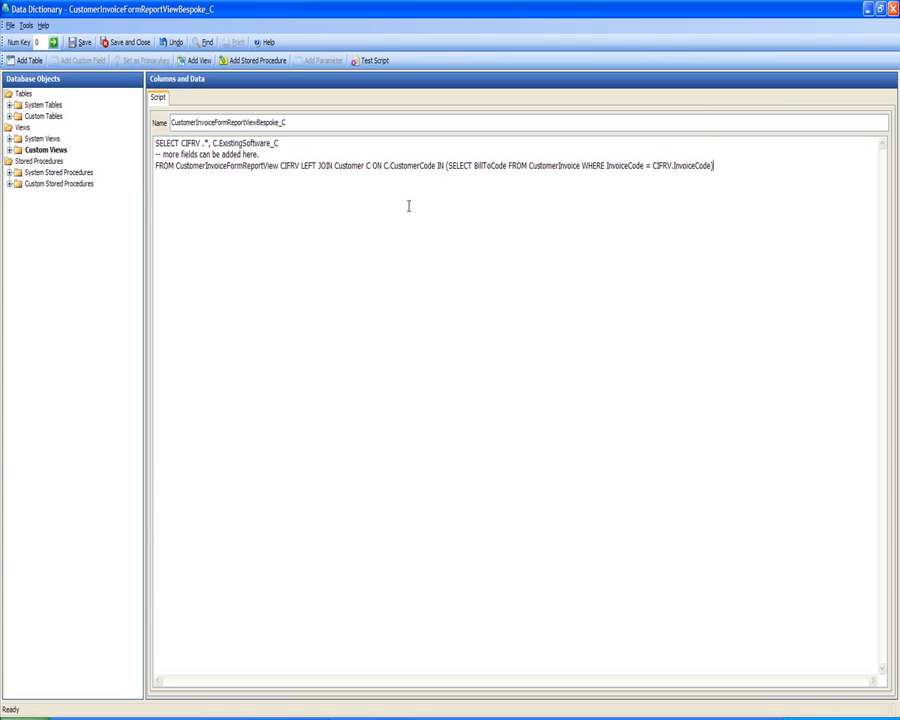
pyautogui.click(82, 43)
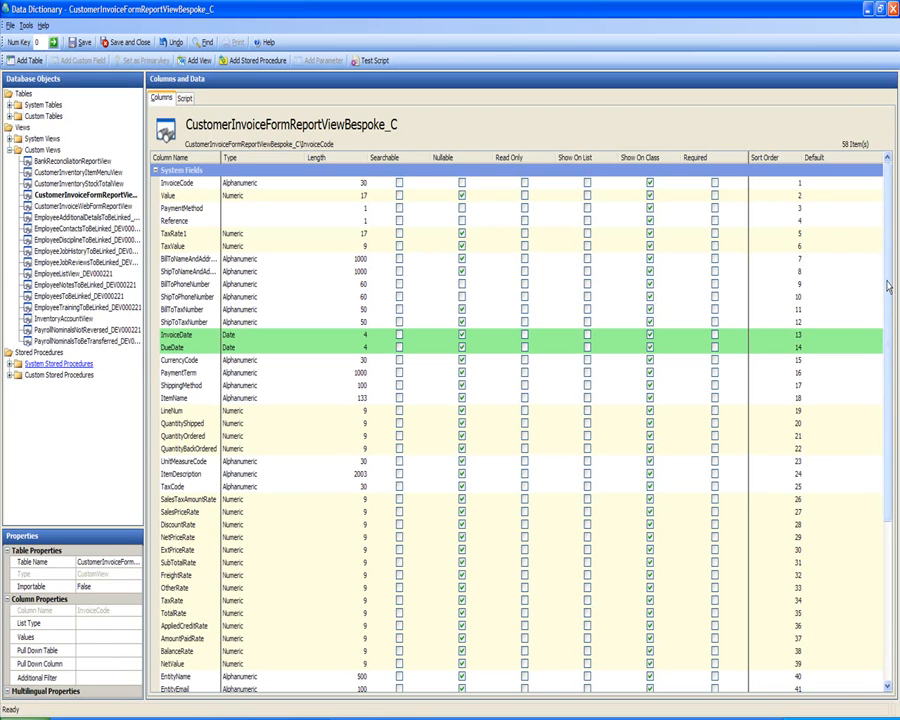
# Review the new view's columns and sort them by column name in descending order
pyautogui.moveTo(889, 285); pyautogui.dragTo(897, 453)
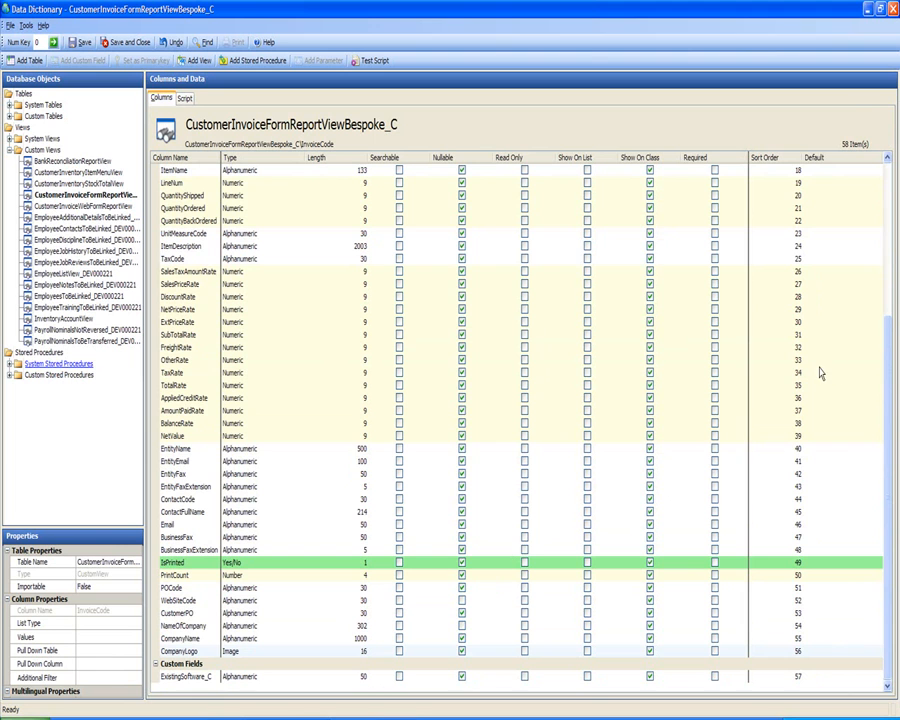
pyautogui.scroll(7, 891, 459)
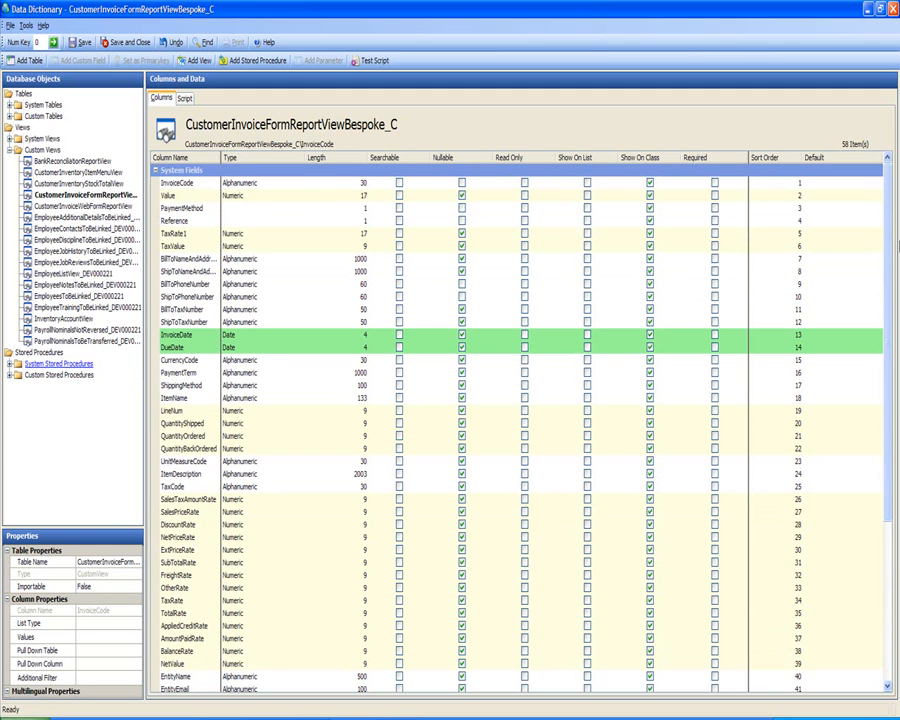
pyautogui.moveTo(886, 261); pyautogui.dragTo(888, 288)
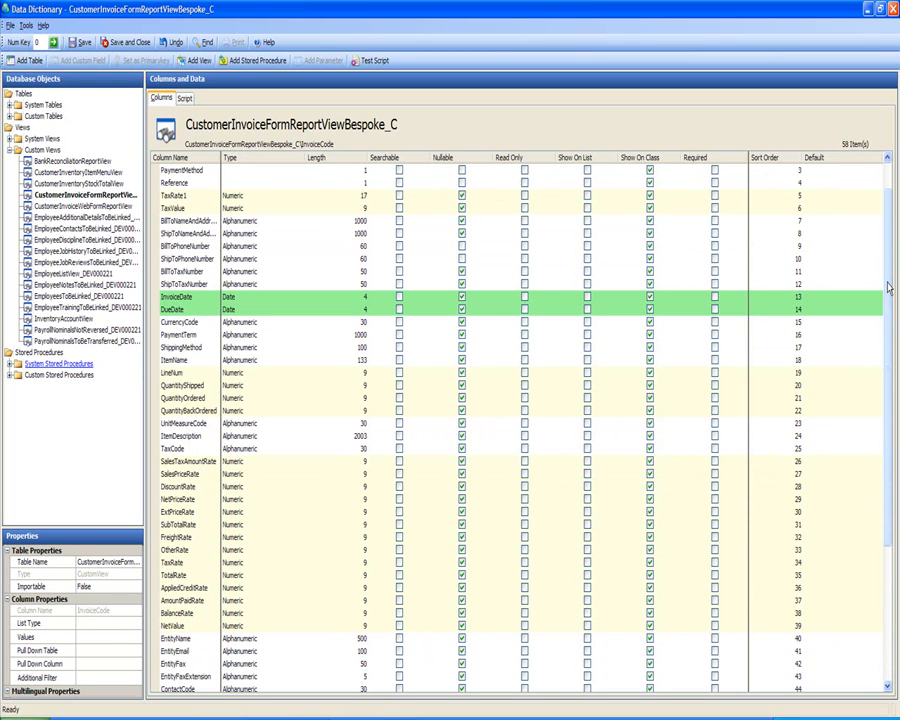
pyautogui.click(209, 158)
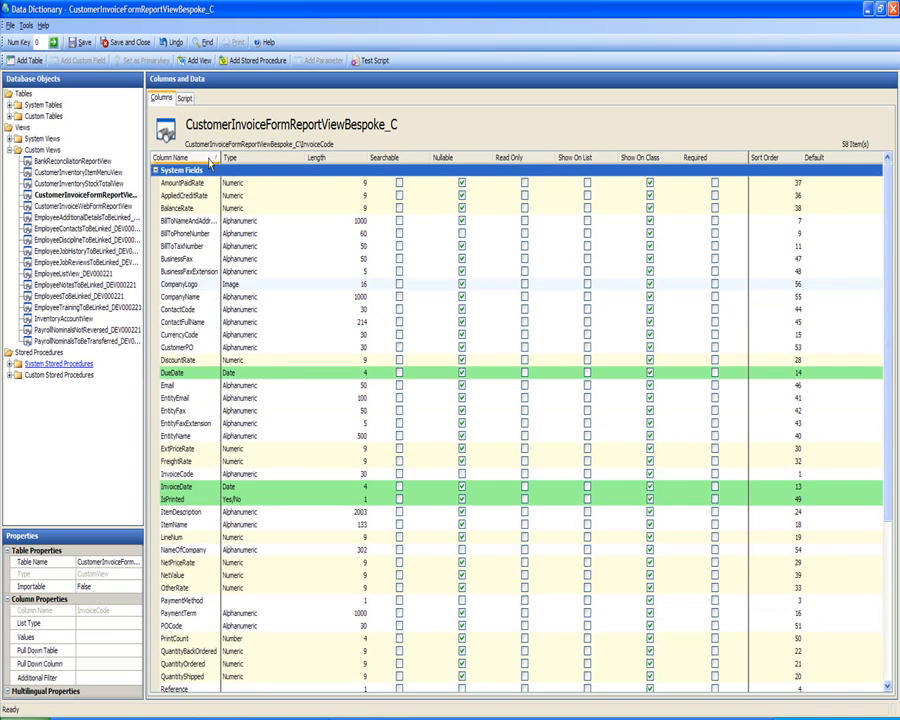
pyautogui.click(209, 160)
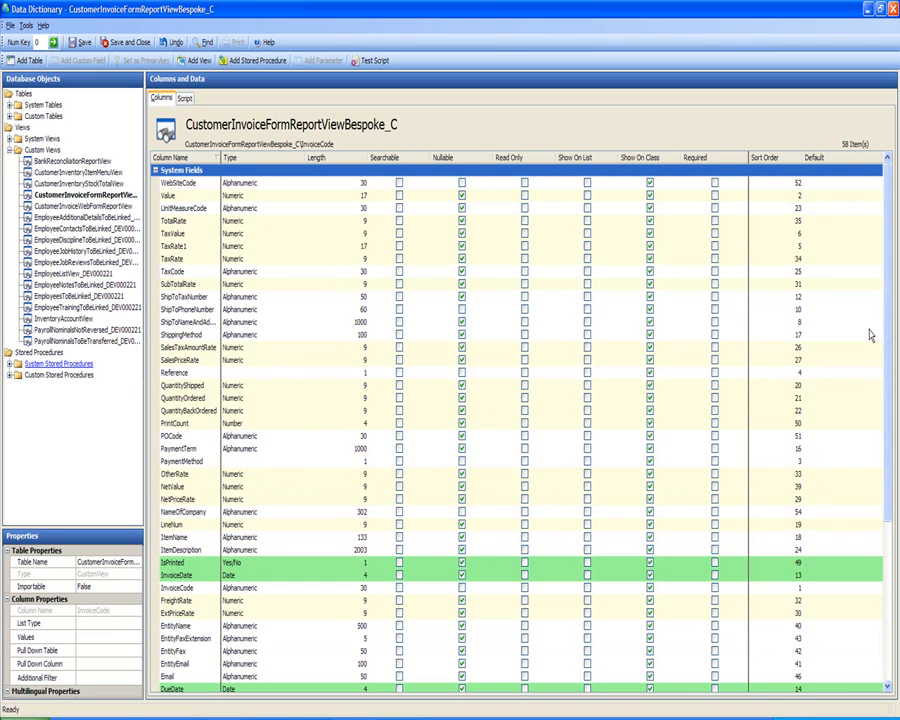
# Set the InvoiceCode column's list type to Dynamic List
pyautogui.click(172, 590)
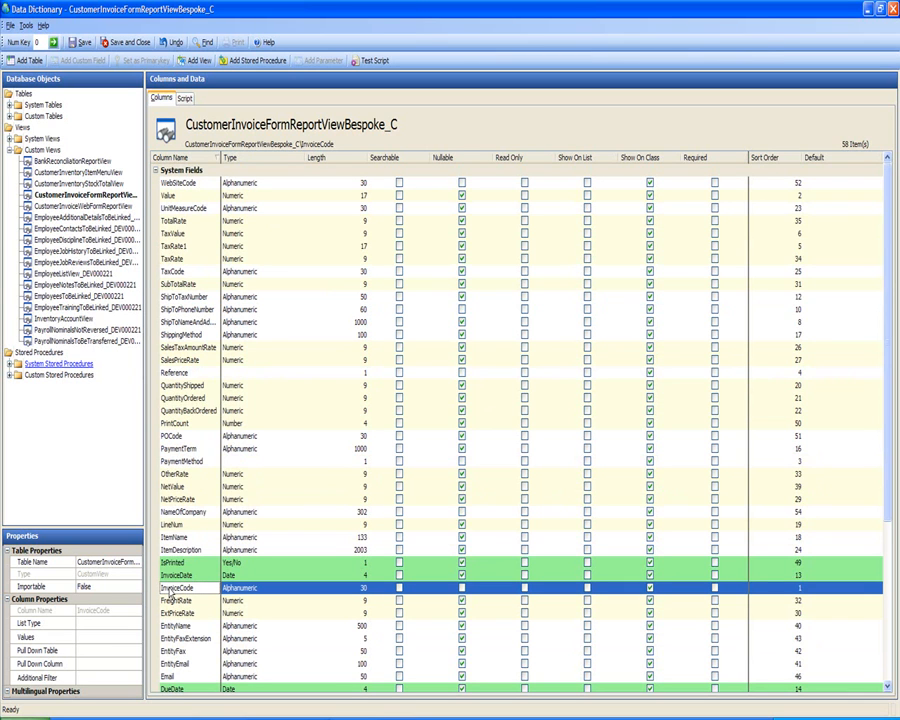
pyautogui.click(88, 623)
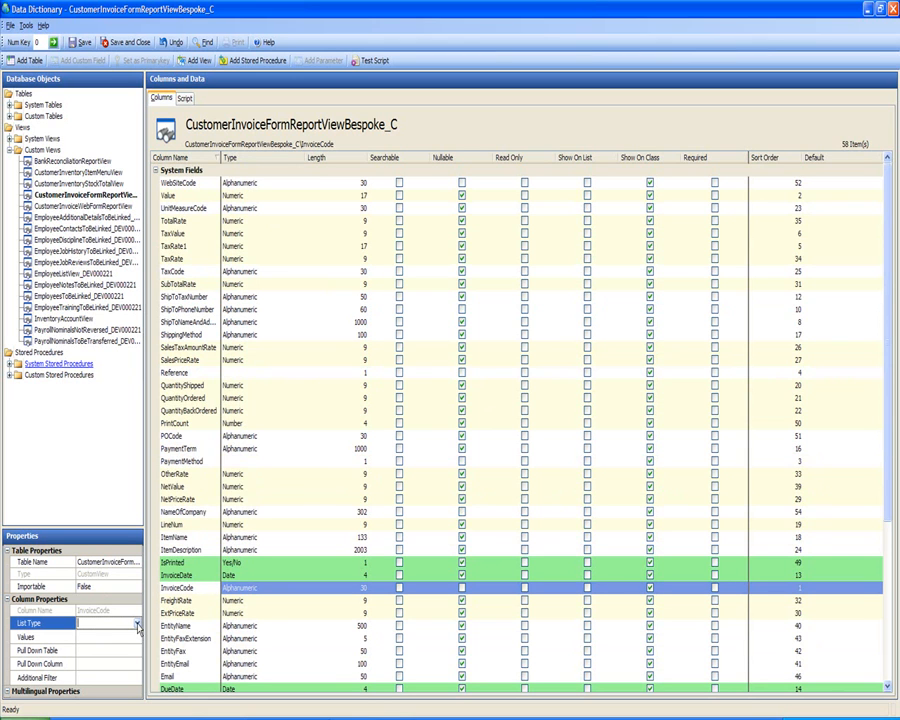
pyautogui.click(137, 624)
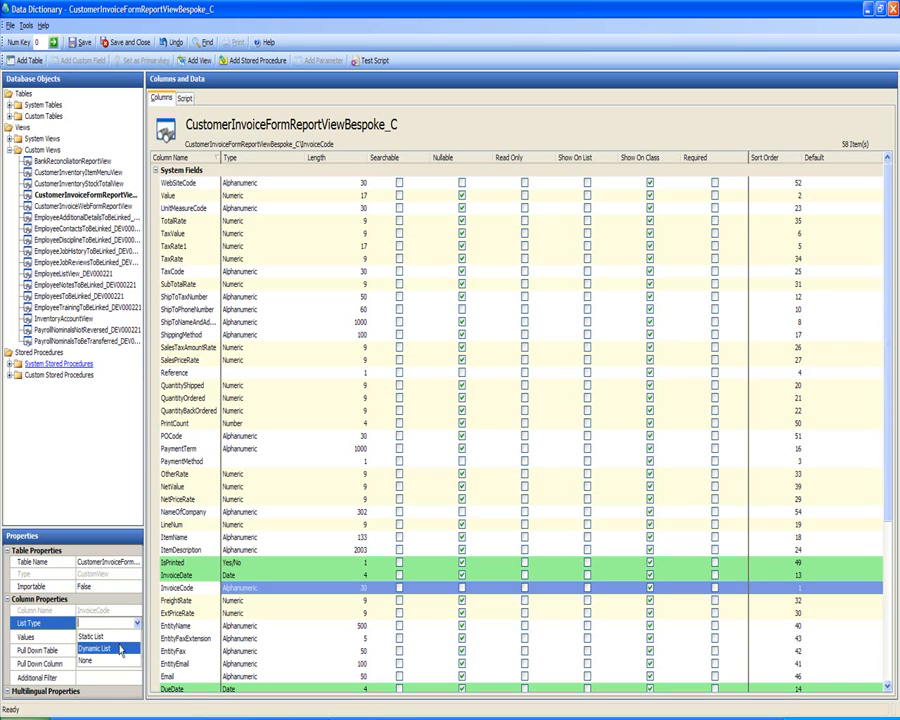
pyautogui.click(120, 648)
# Search the tables for "customerinvoice" and set CustomerInvoice as the pull down table for InvoiceCode
pyautogui.click(119, 638)
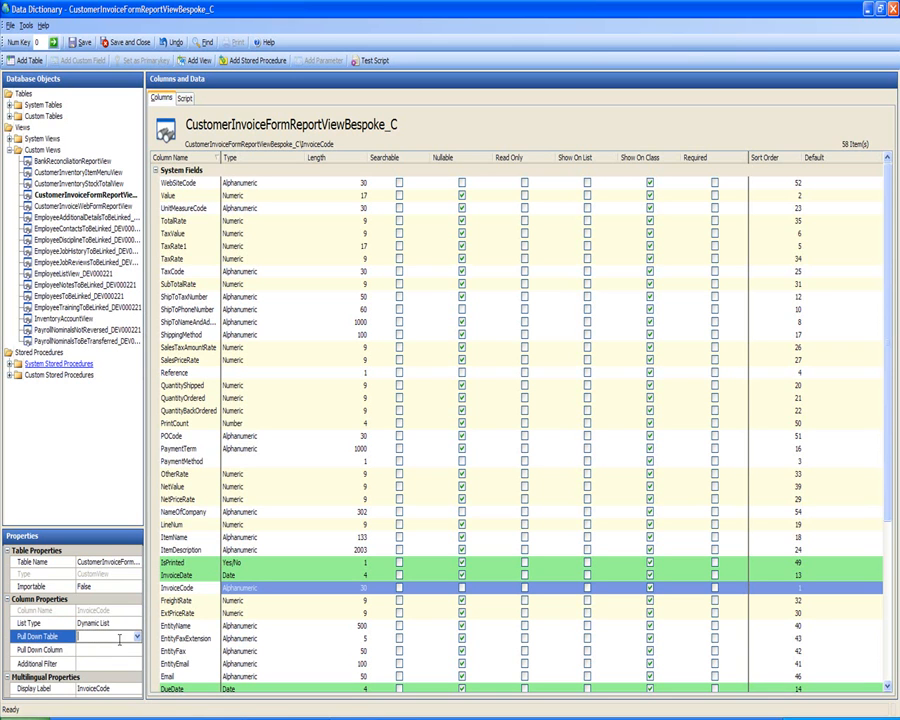
pyautogui.click(138, 638)
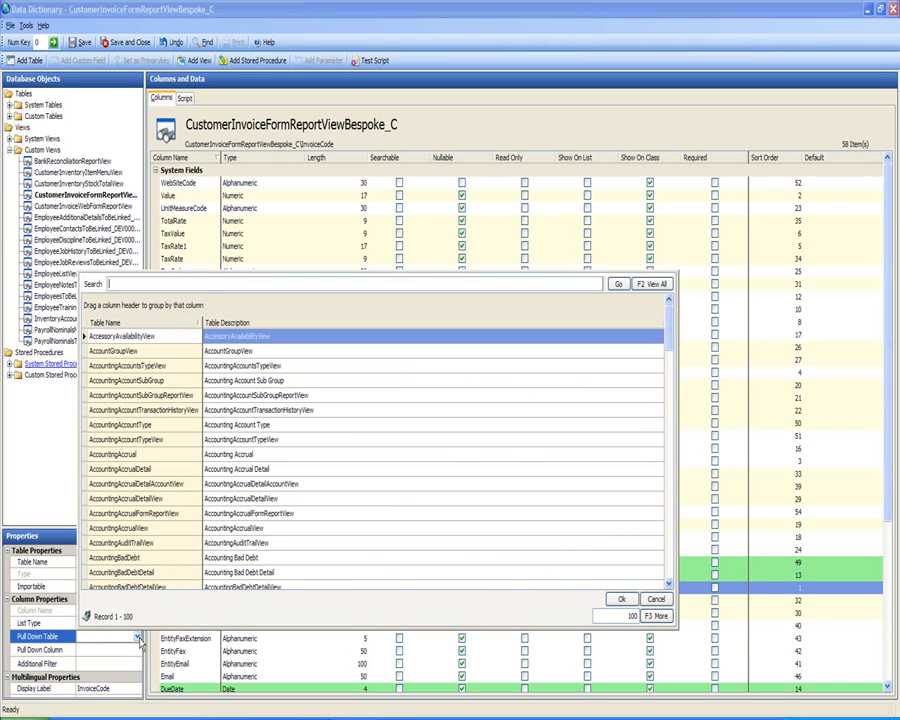
pyautogui.write('customerinvoice')
pyautogui.press('Return')
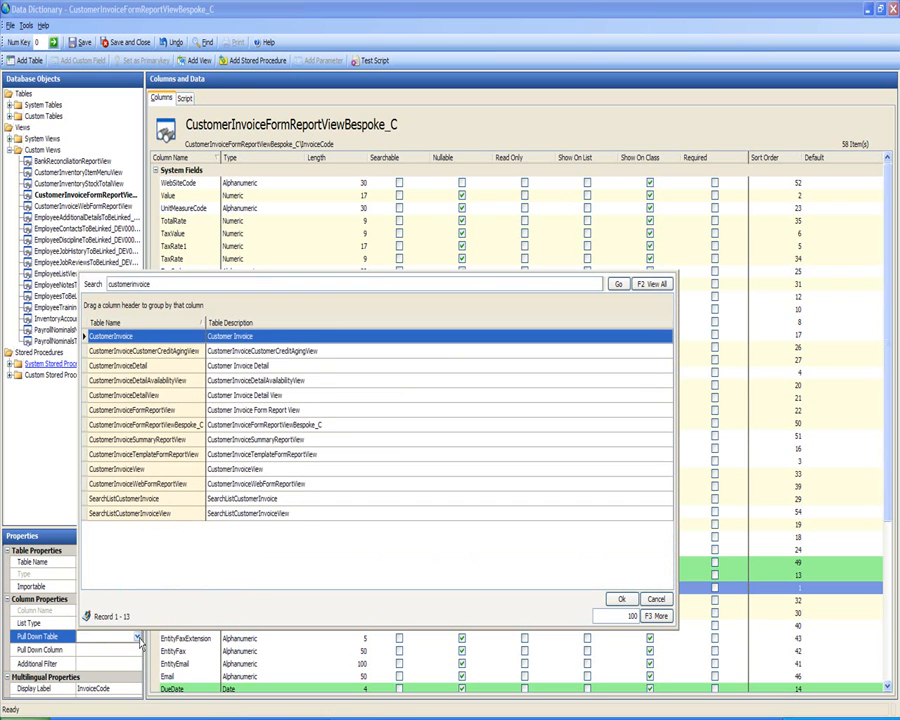
pyautogui.click(128, 340)
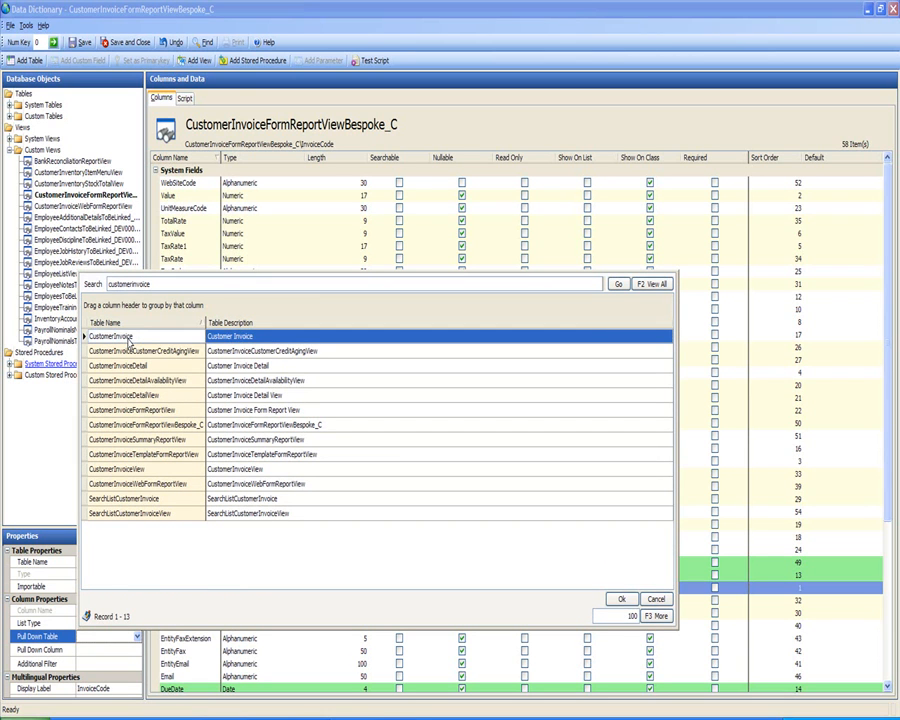
pyautogui.doubleClick(128, 340)
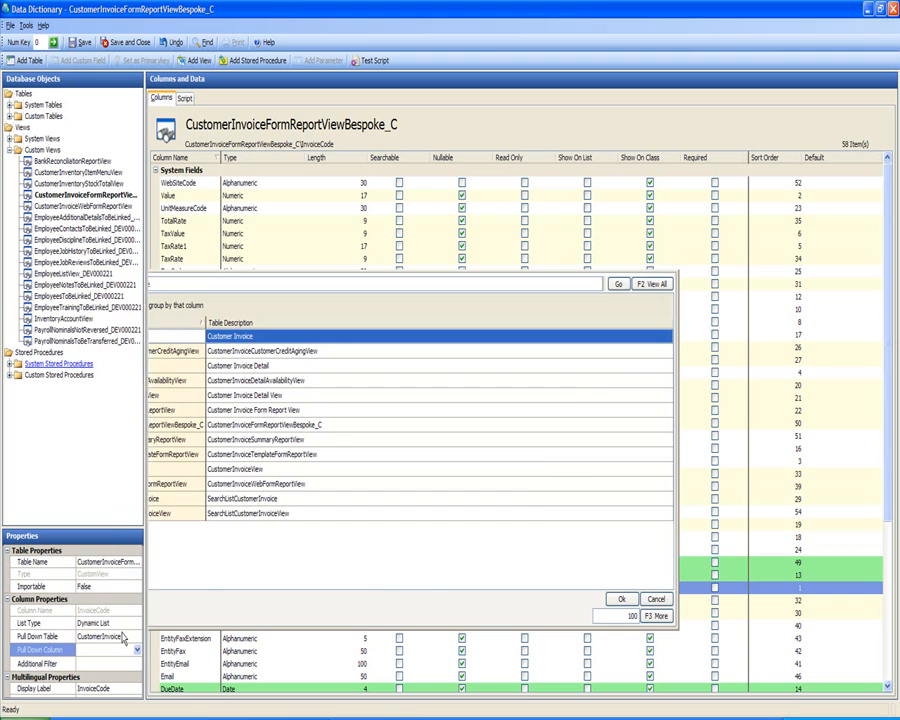
# Search the table's columns for "invoicecode" and set InvoiceCode as the pull down column
pyautogui.click(138, 652)
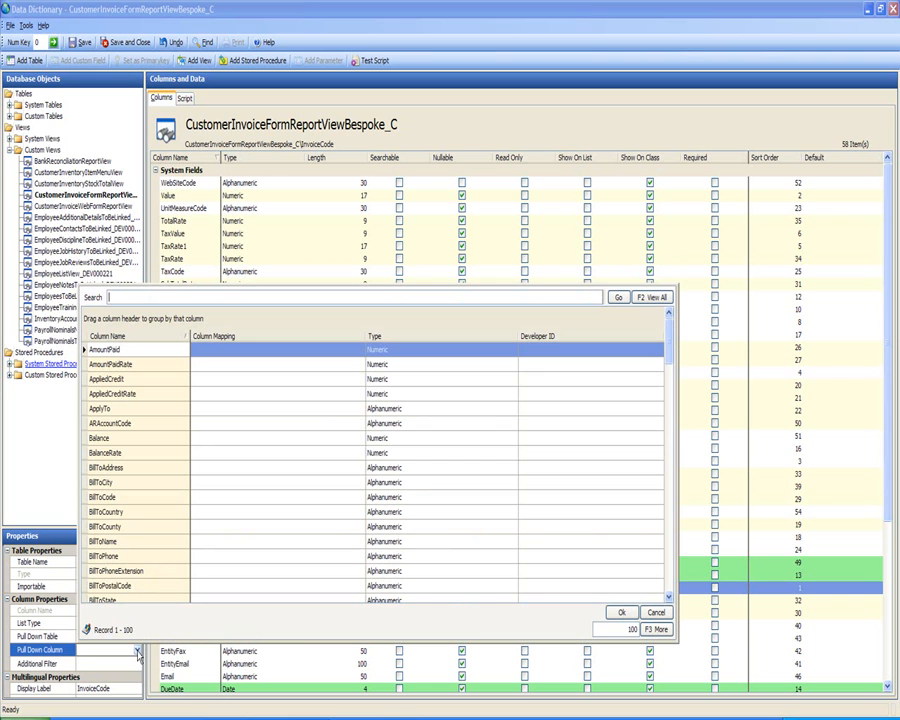
pyautogui.moveTo(668, 346); pyautogui.dragTo(668, 411)
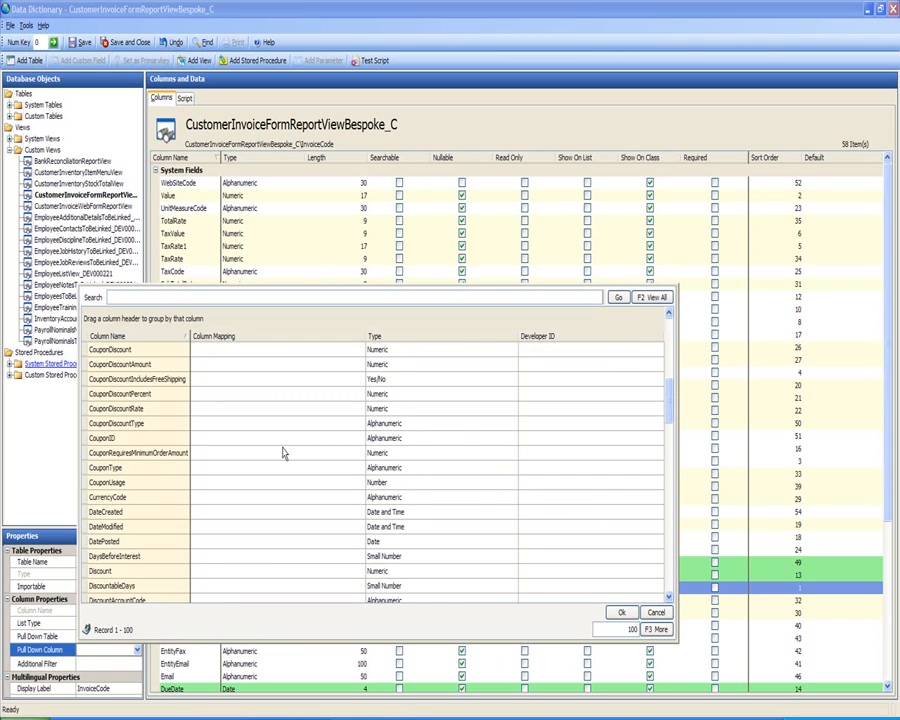
pyautogui.write('customerinvoice')
pyautogui.press('Return')
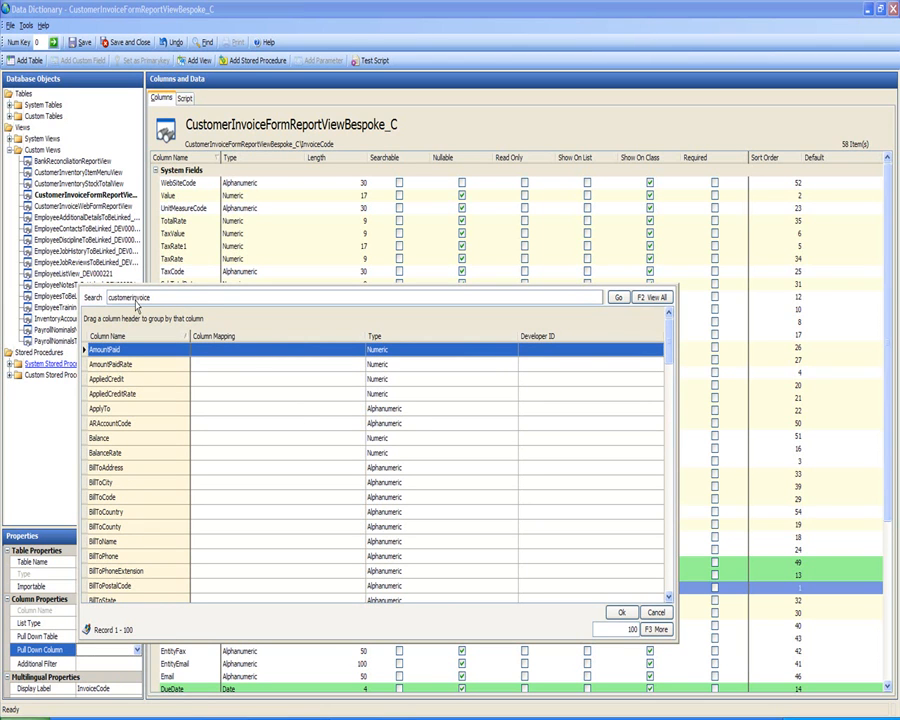
pyautogui.click(176, 297)
pyautogui.doubleClick(176, 297)
pyautogui.press('BackSpace')
pyautogui.write('invoice code')
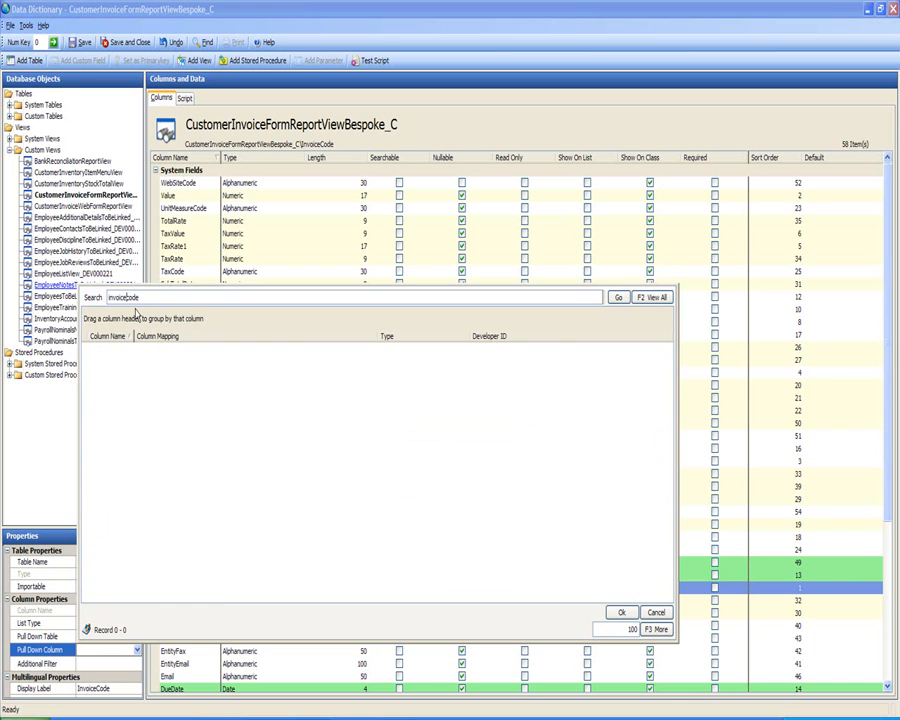
pyautogui.press('BackSpace')
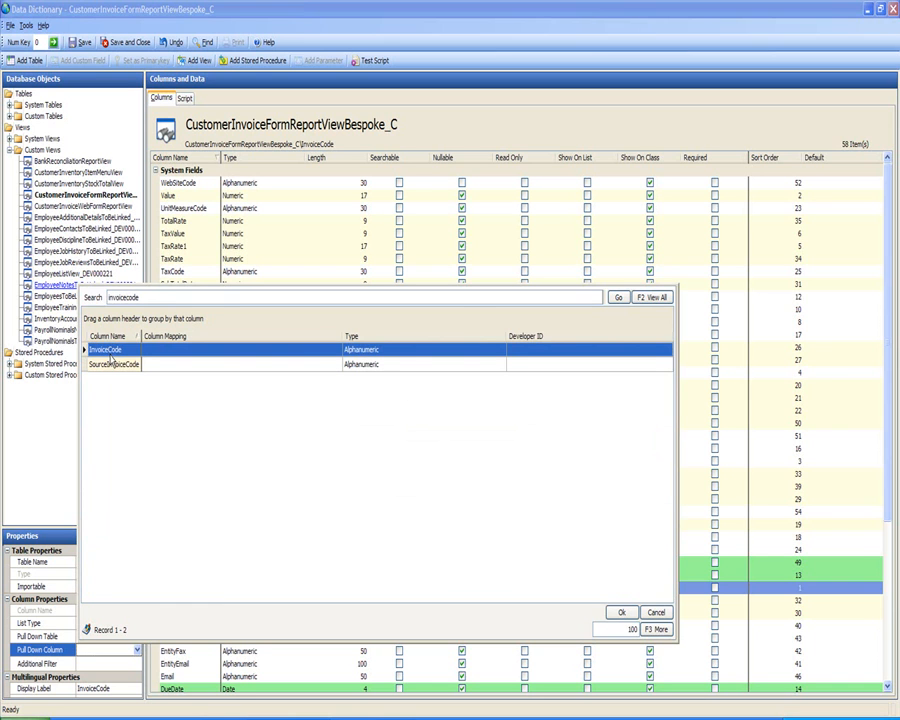
pyautogui.doubleClick(108, 351)
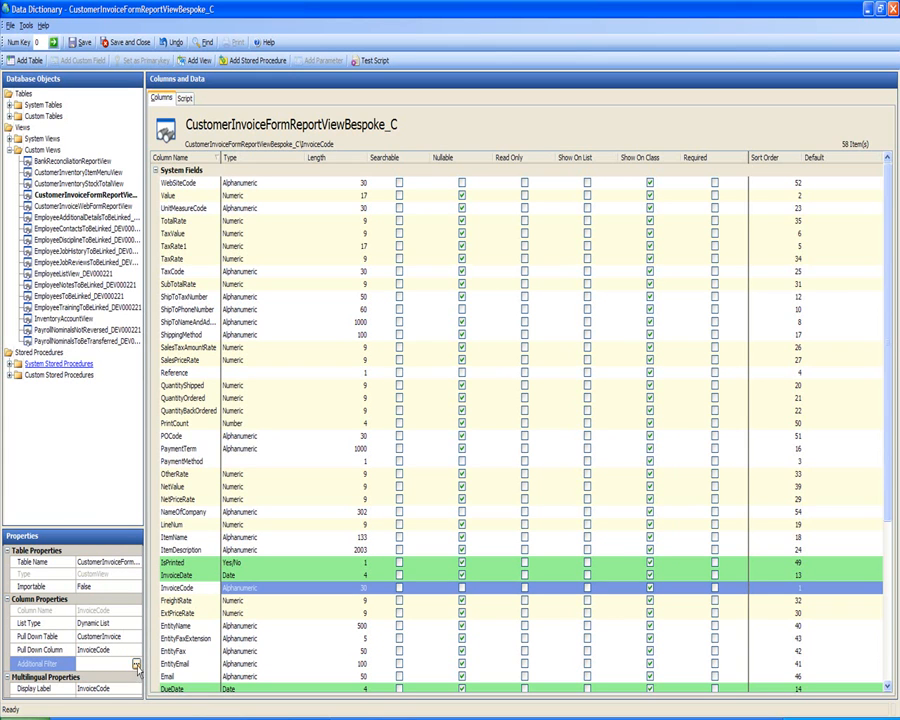
# Add an additional filter to the InvoiceCode pull-down so that Type is In List with the value Invoice
pyautogui.click(137, 665)
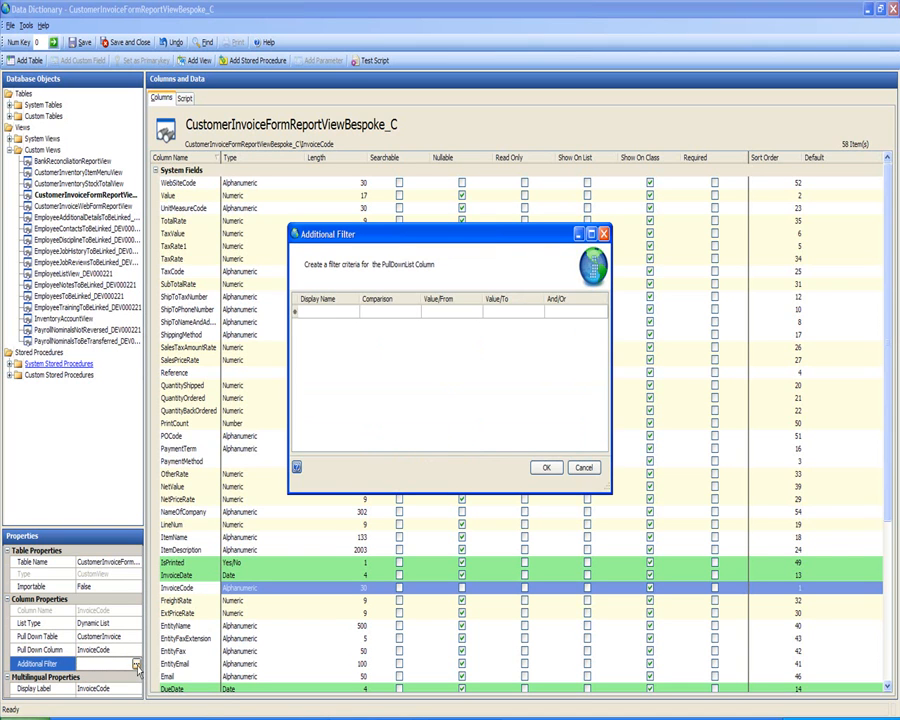
pyautogui.click(333, 317)
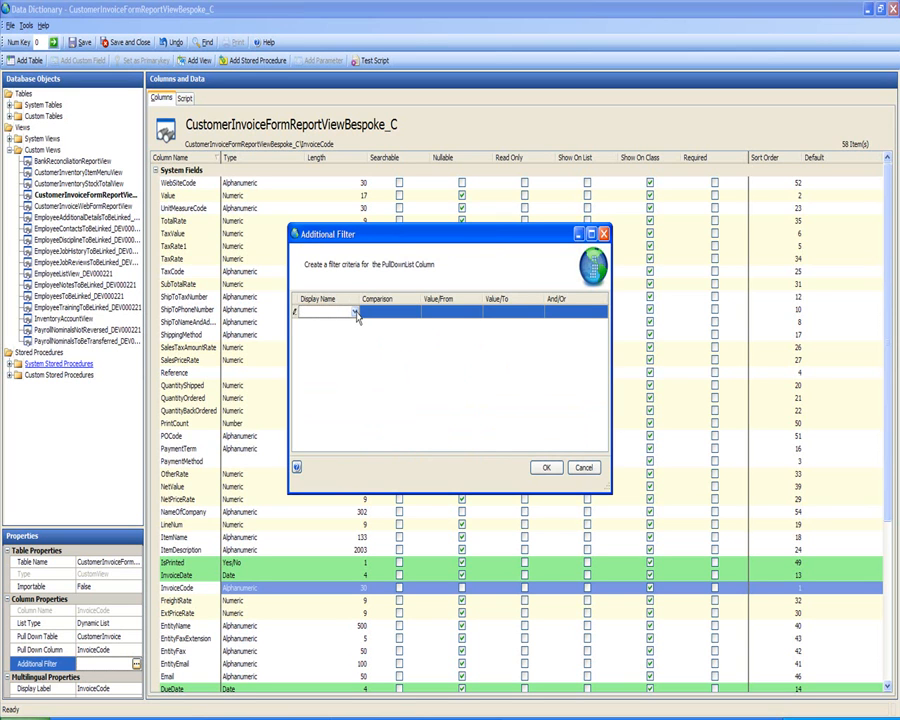
pyautogui.click(355, 313)
pyautogui.write('type')
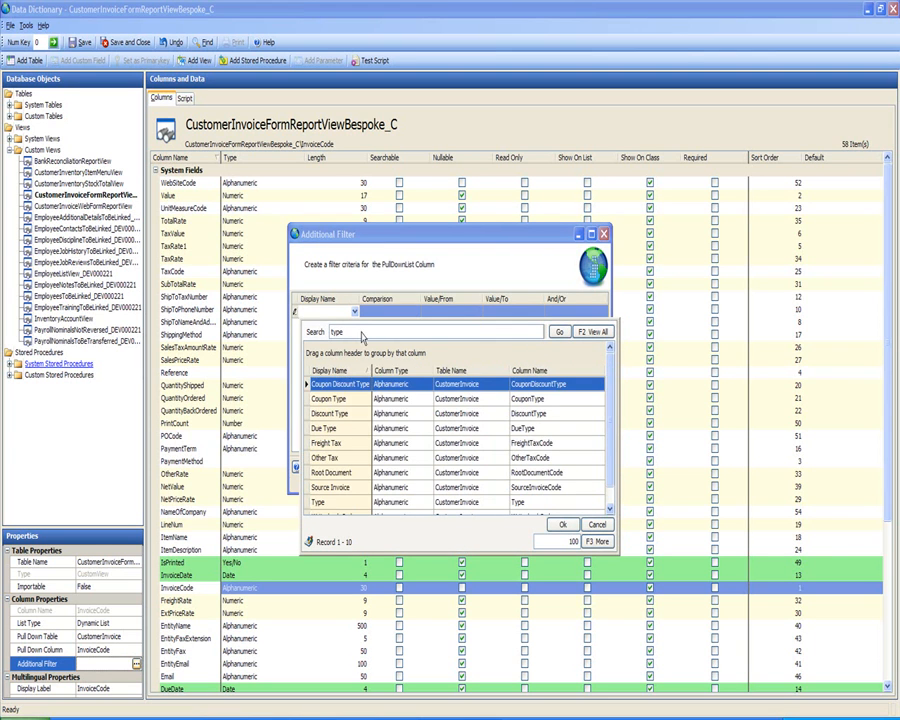
pyautogui.click(330, 503)
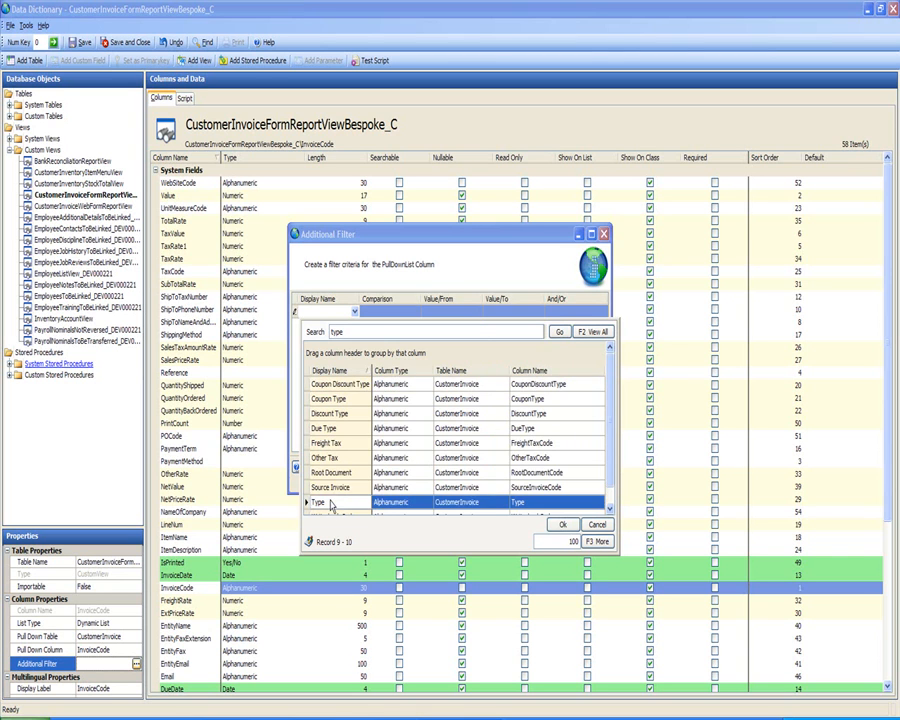
pyautogui.doubleClick(330, 503)
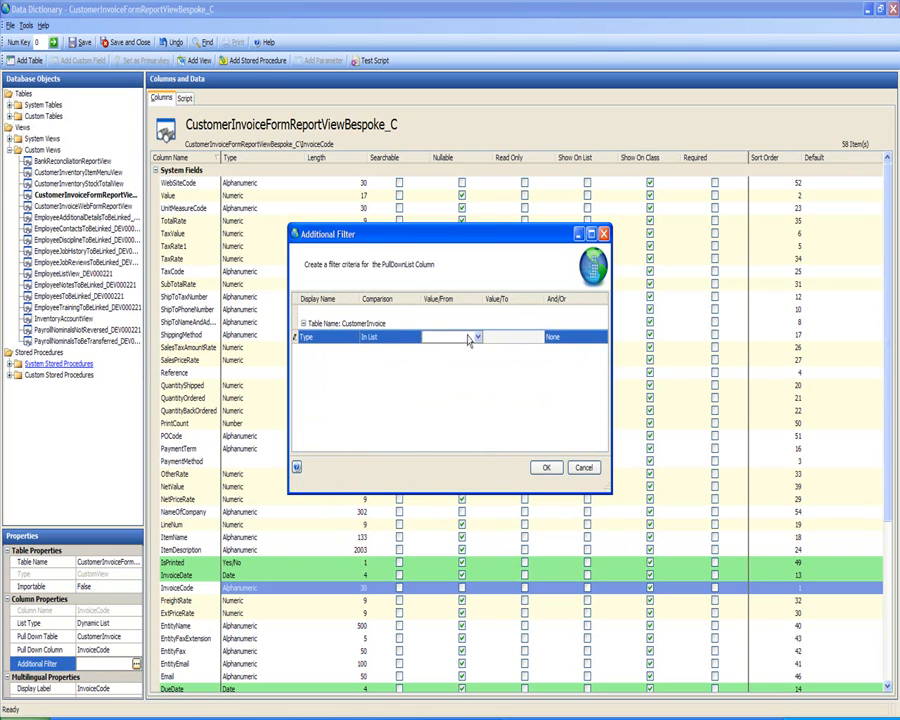
pyautogui.click(476, 338)
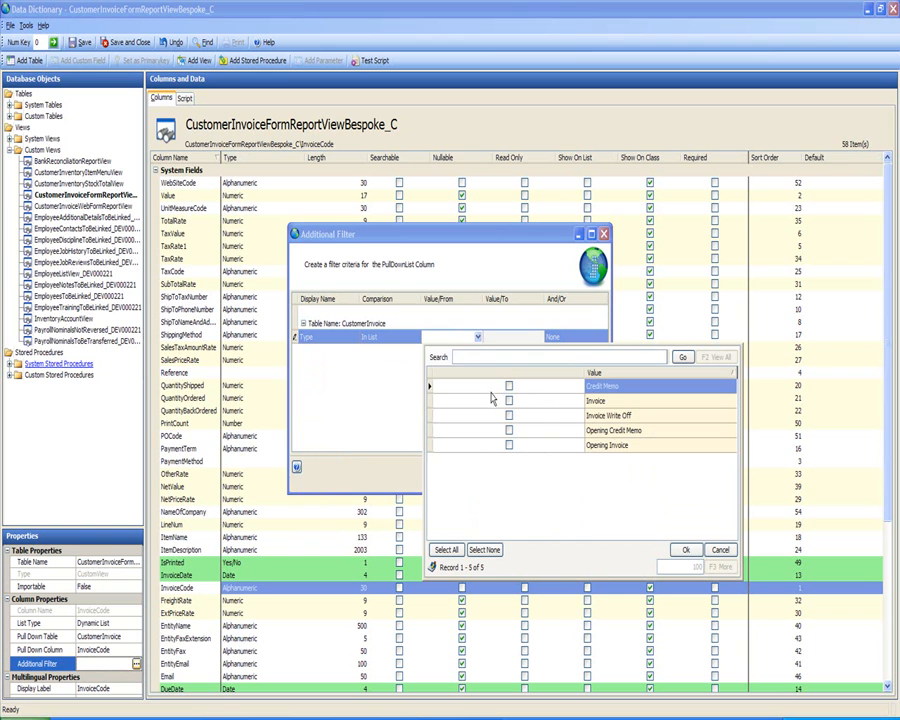
pyautogui.click(508, 400)
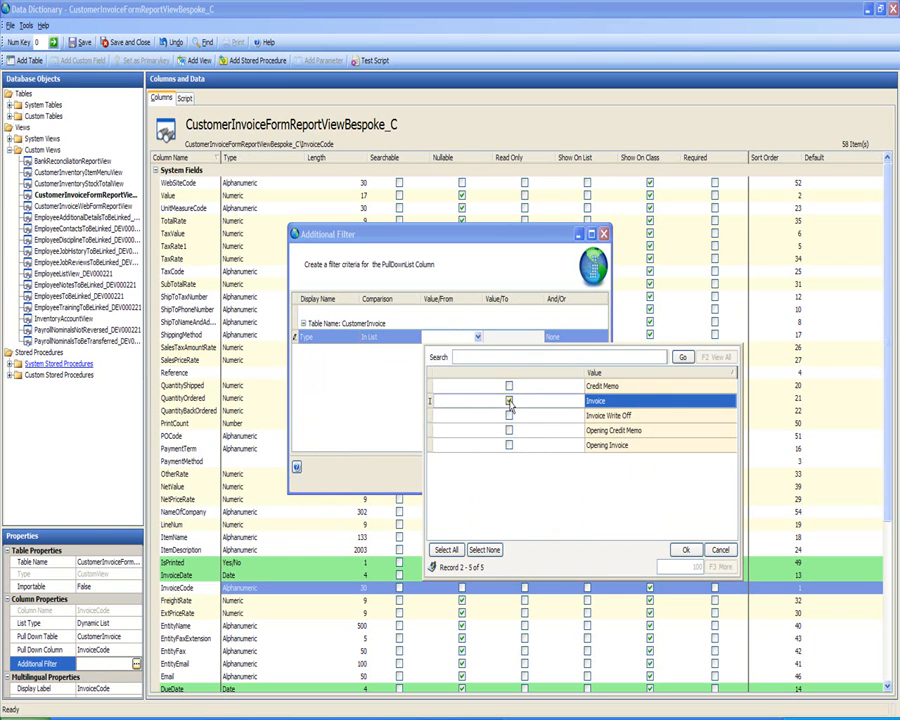
pyautogui.click(684, 550)
pyautogui.click(547, 469)
# Widen the properties area to show the full filter expression, and save and close the view
pyautogui.moveTo(145, 583); pyautogui.dragTo(213, 588)
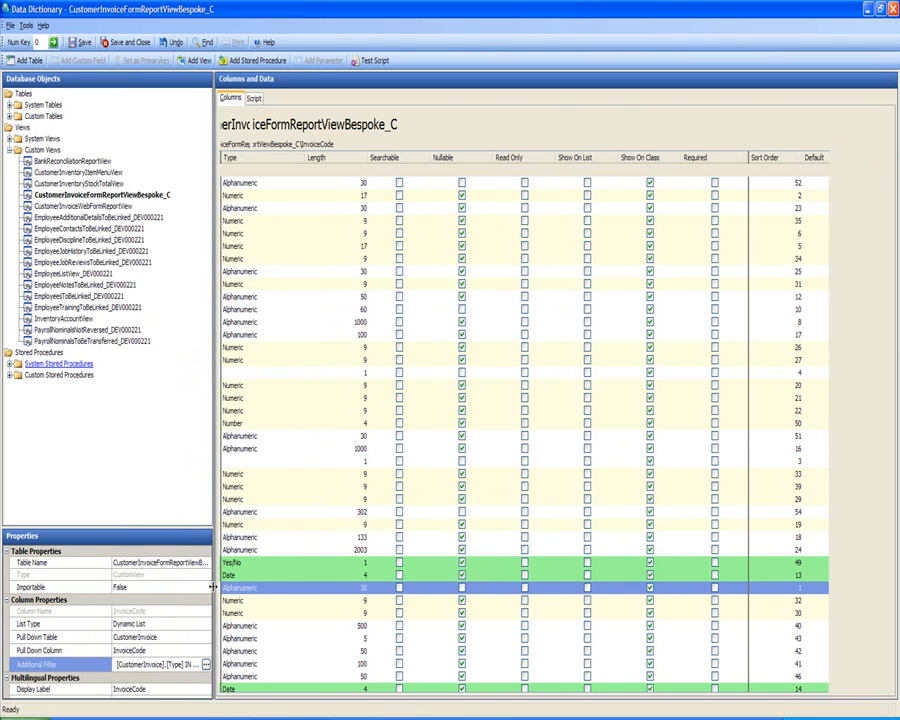
pyautogui.moveTo(107, 623); pyautogui.dragTo(92, 623)
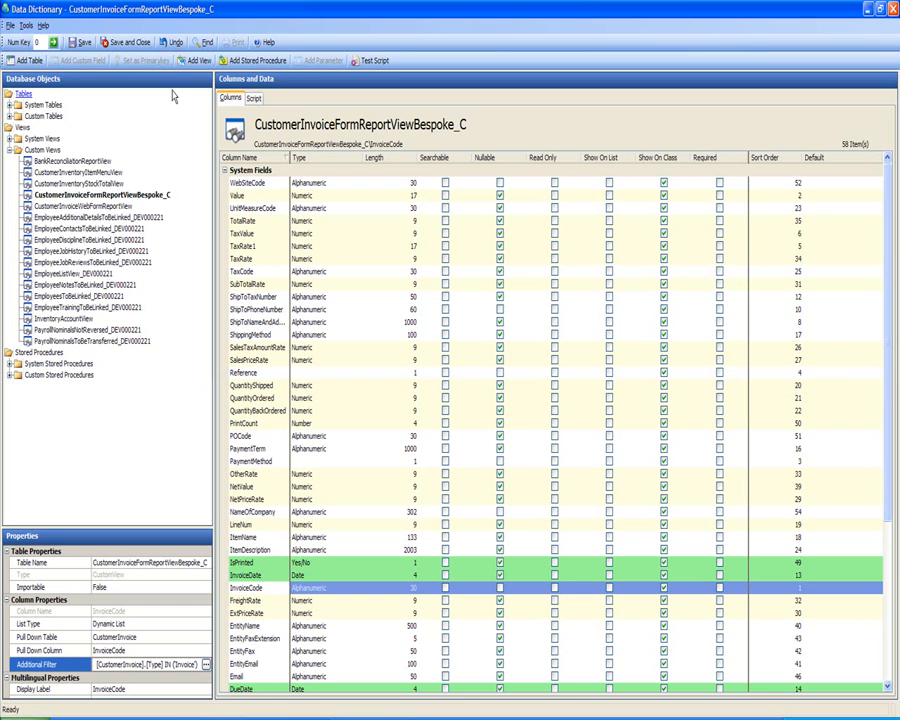
pyautogui.click(121, 44)
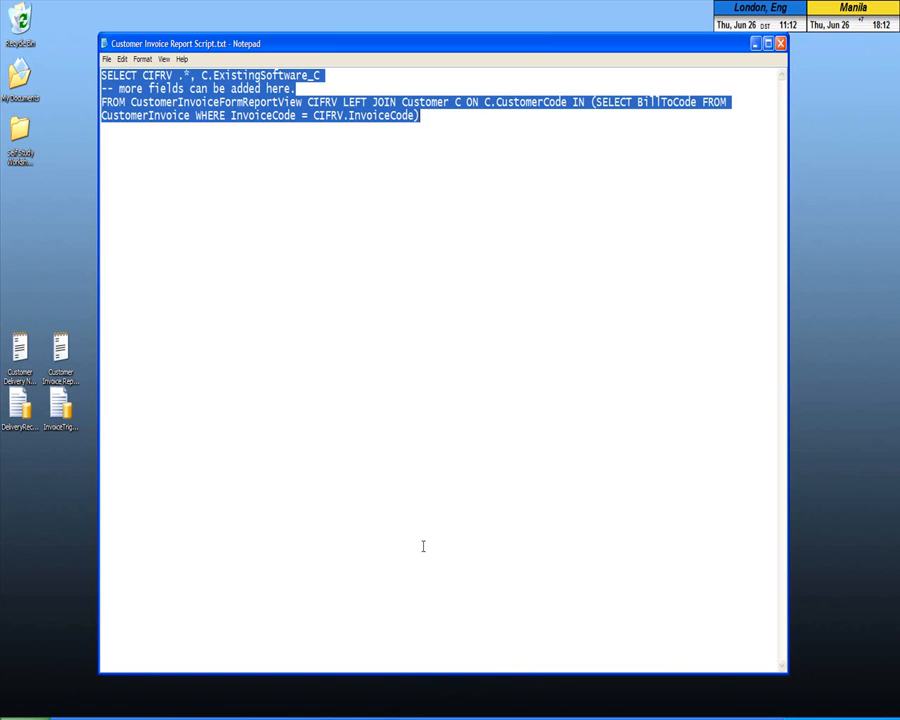
# Switch to Interprise Suite and display the Report dashboard of the 200 Customer module
pyautogui.click(338, 718)
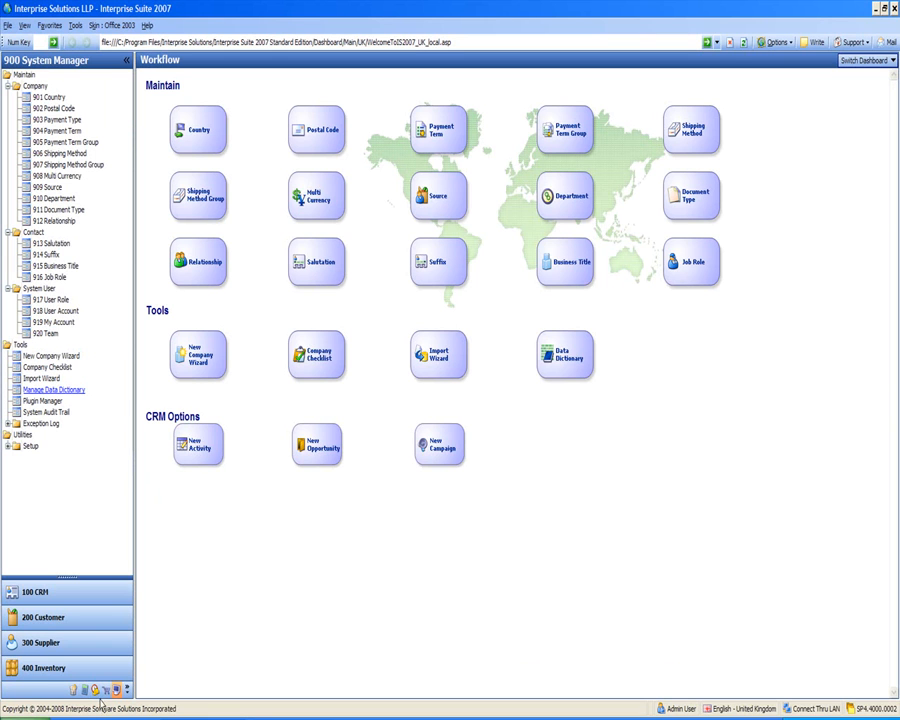
pyautogui.click(42, 619)
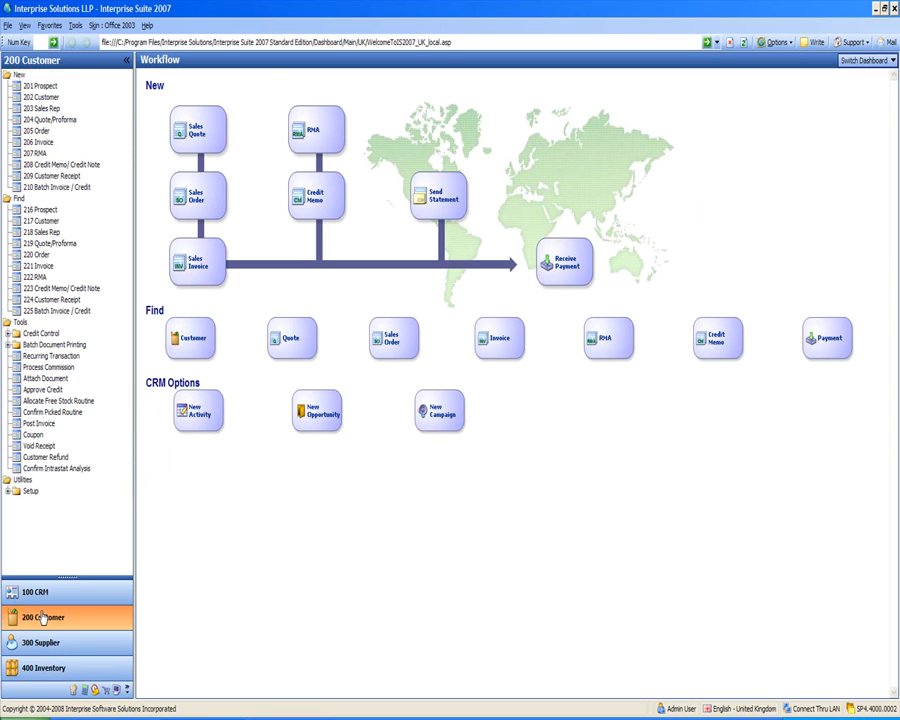
pyautogui.click(860, 62)
pyautogui.click(850, 92)
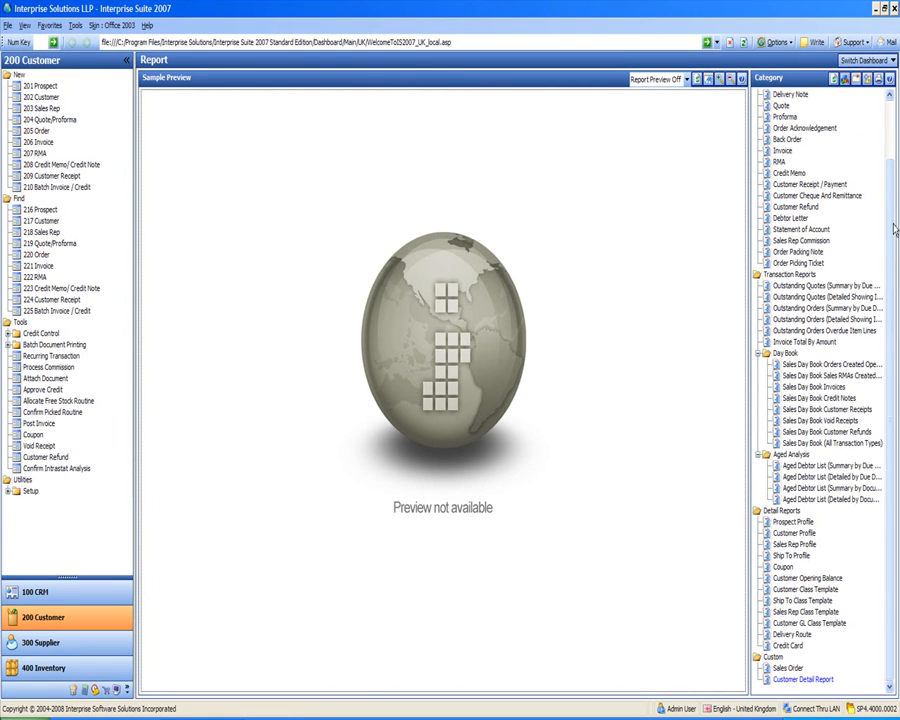
pyautogui.scroll(1, 893, 229)
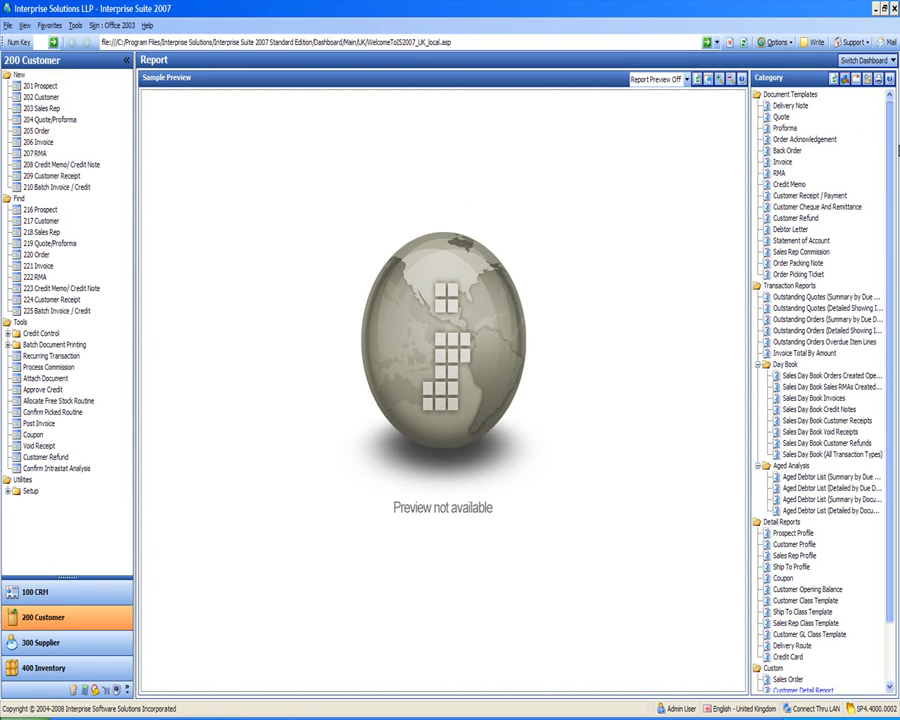
# Start the Report Wizard for a Form Report, search the form names for "invoiceform" and choose InvoiceForm
pyautogui.click(857, 80)
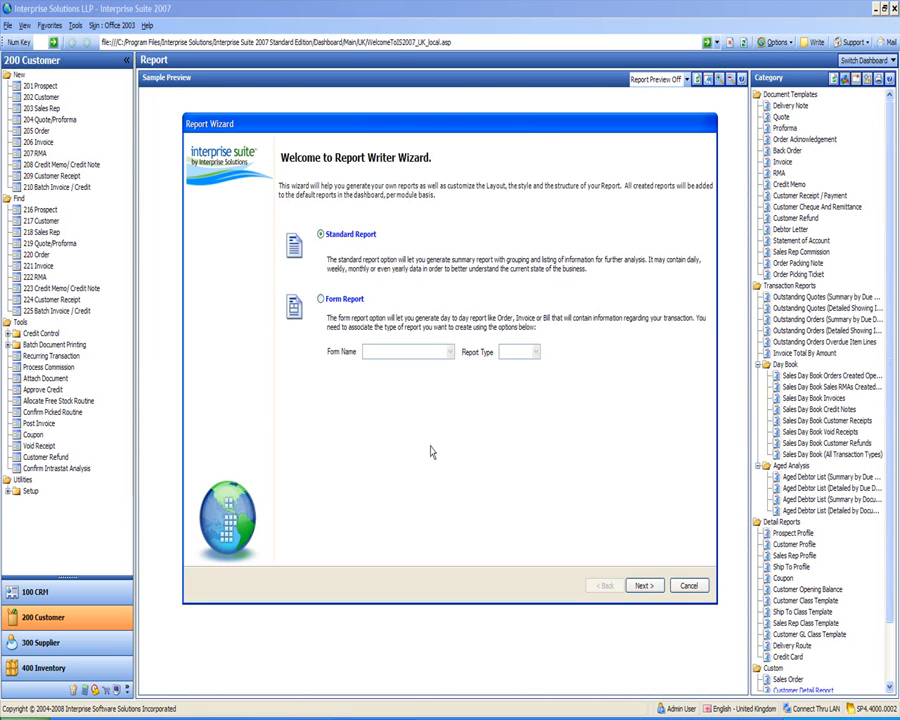
pyautogui.click(320, 299)
pyautogui.click(450, 352)
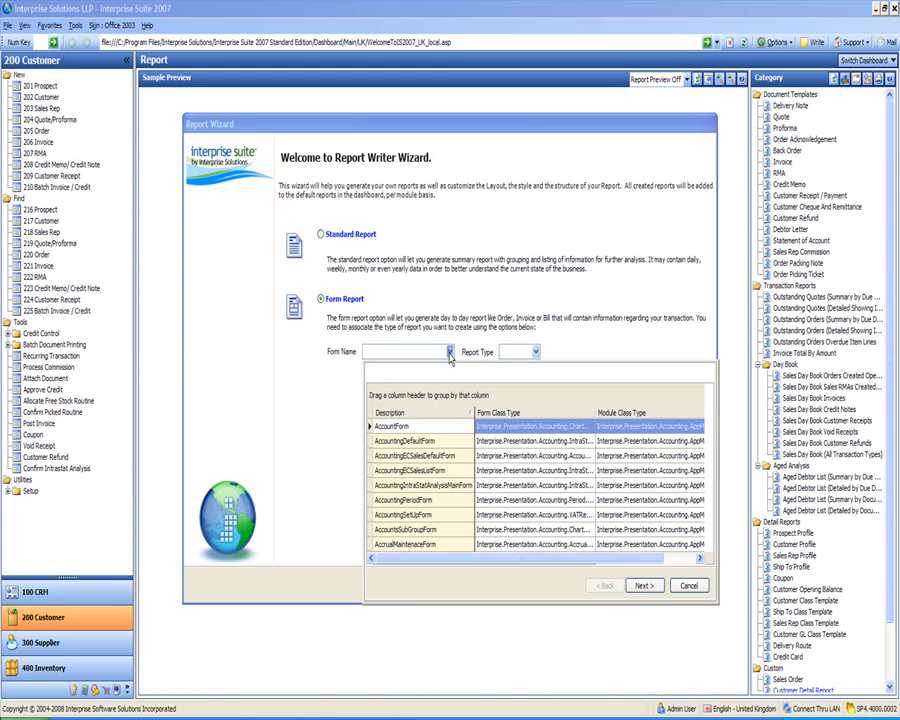
pyautogui.write('invoice')
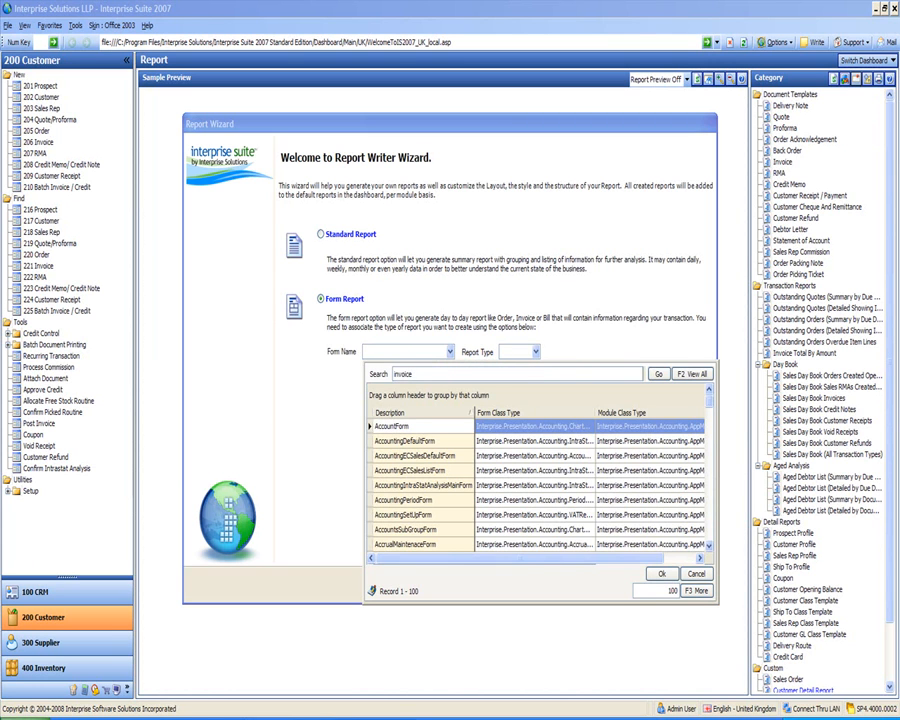
pyautogui.write('form')
pyautogui.press('Return')
pyautogui.doubleClick(390, 456)
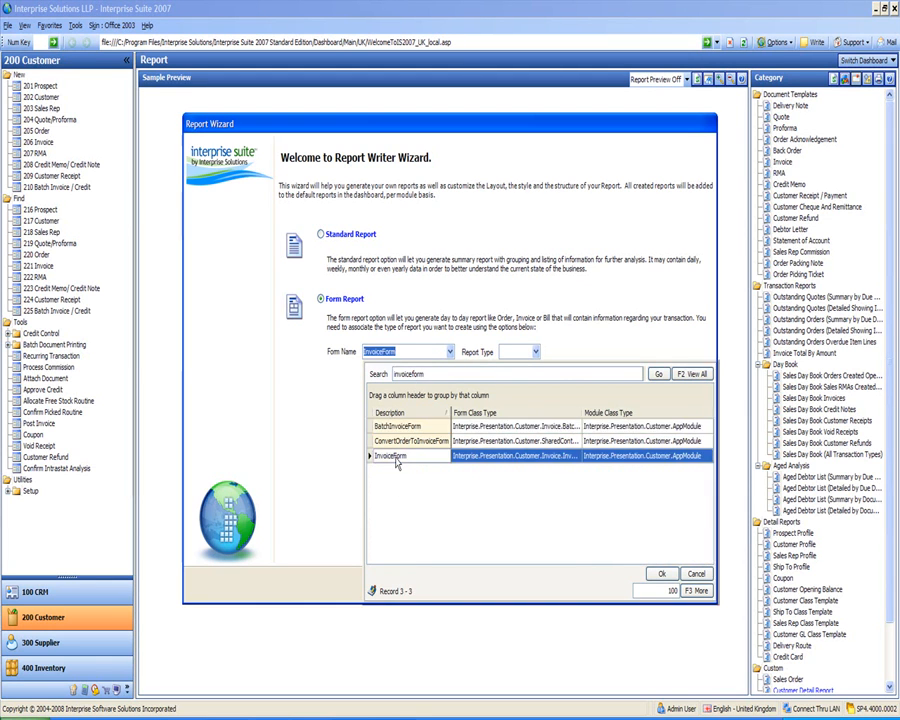
# Set the report type to 1165 and continue to the report criteria
pyautogui.click(536, 354)
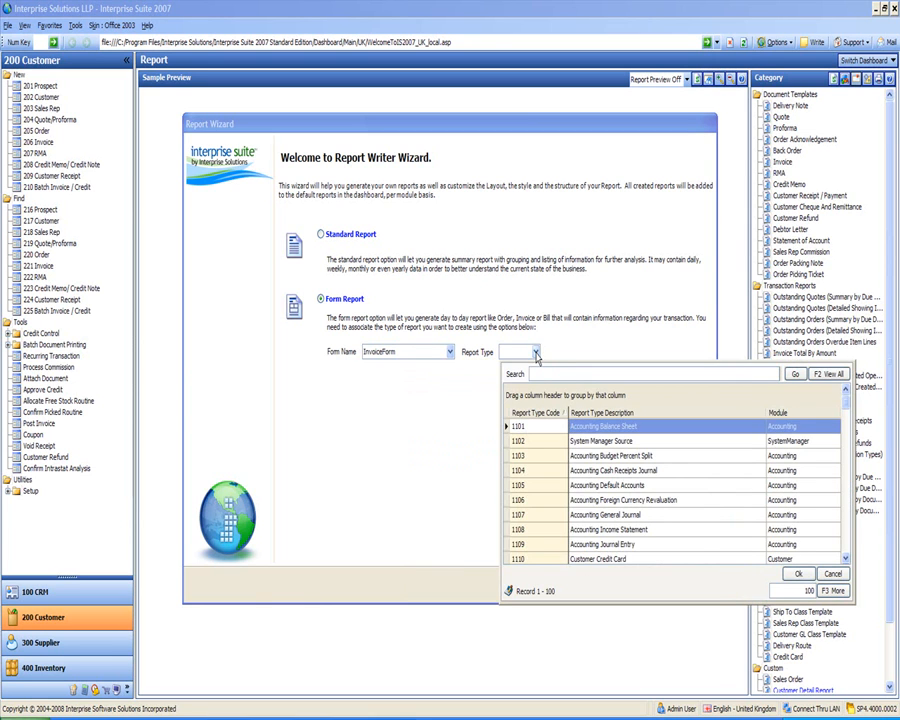
pyautogui.click(518, 349)
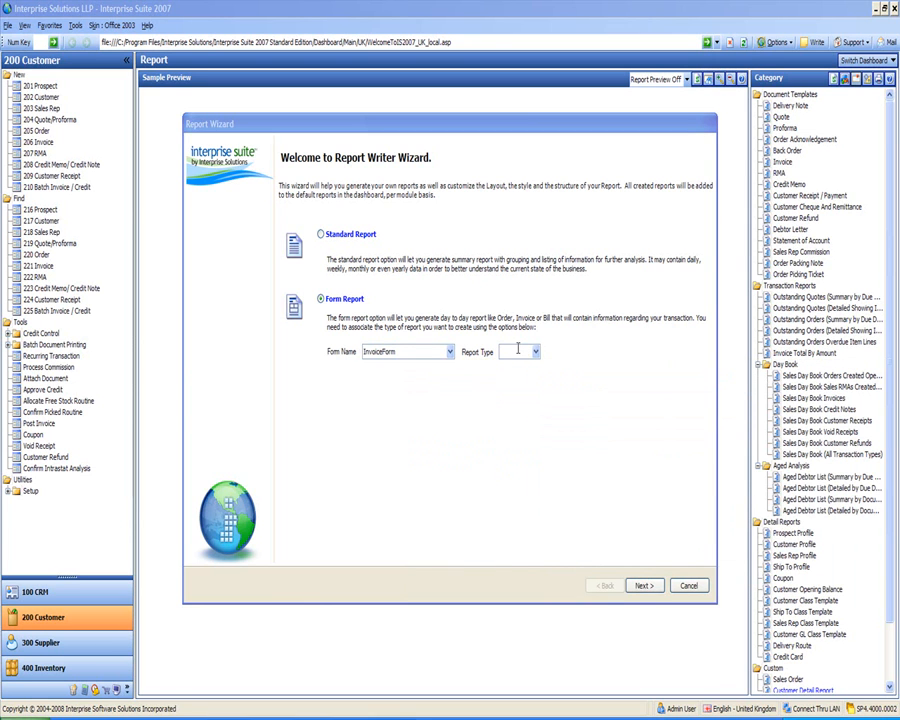
pyautogui.click(535, 352)
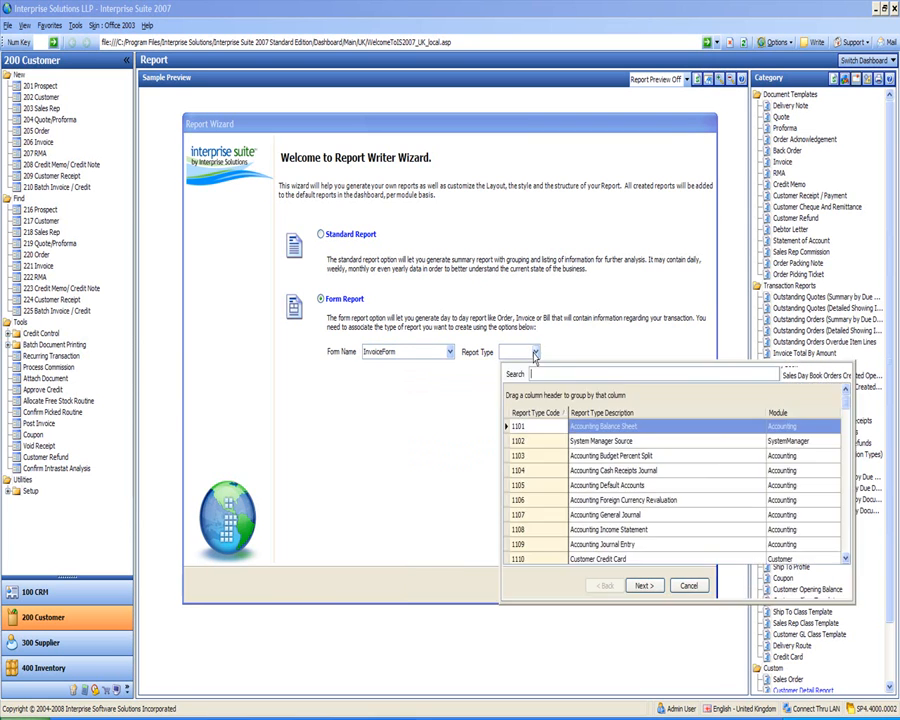
pyautogui.write('1103')
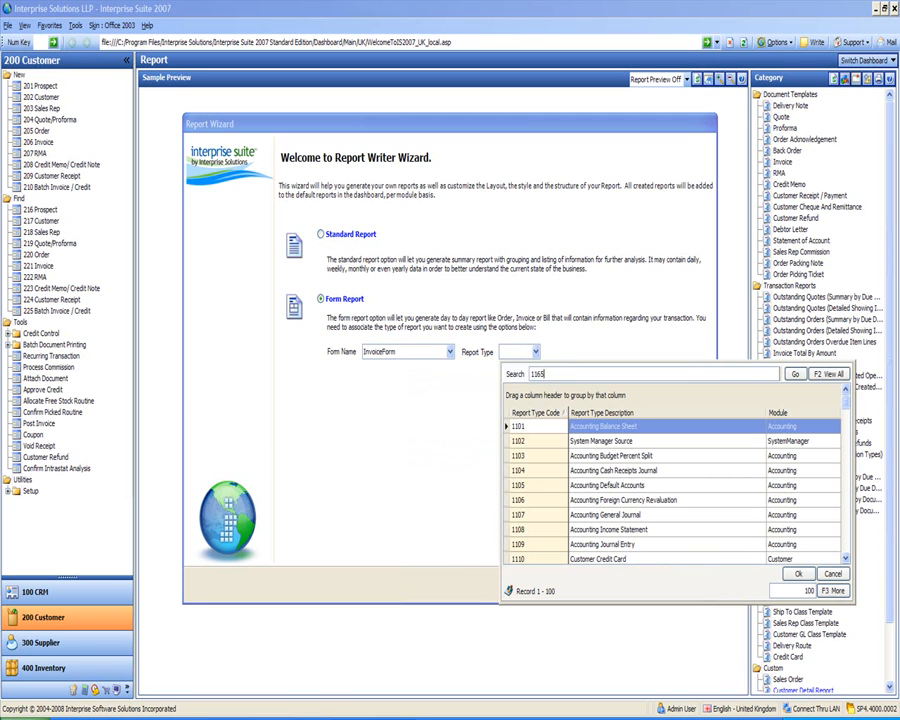
pyautogui.press('Return')
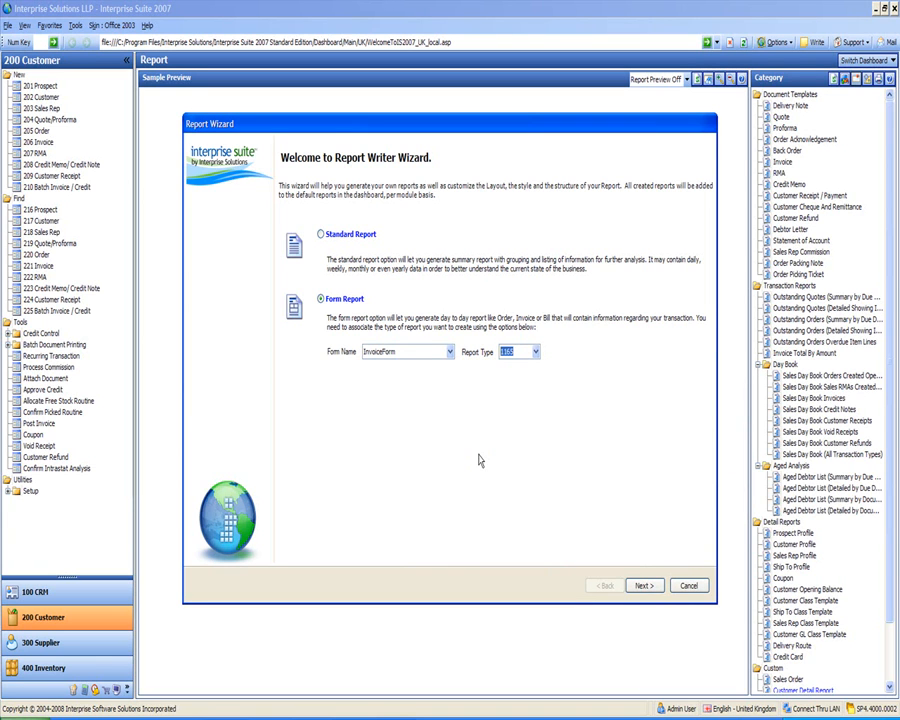
pyautogui.click(643, 584)
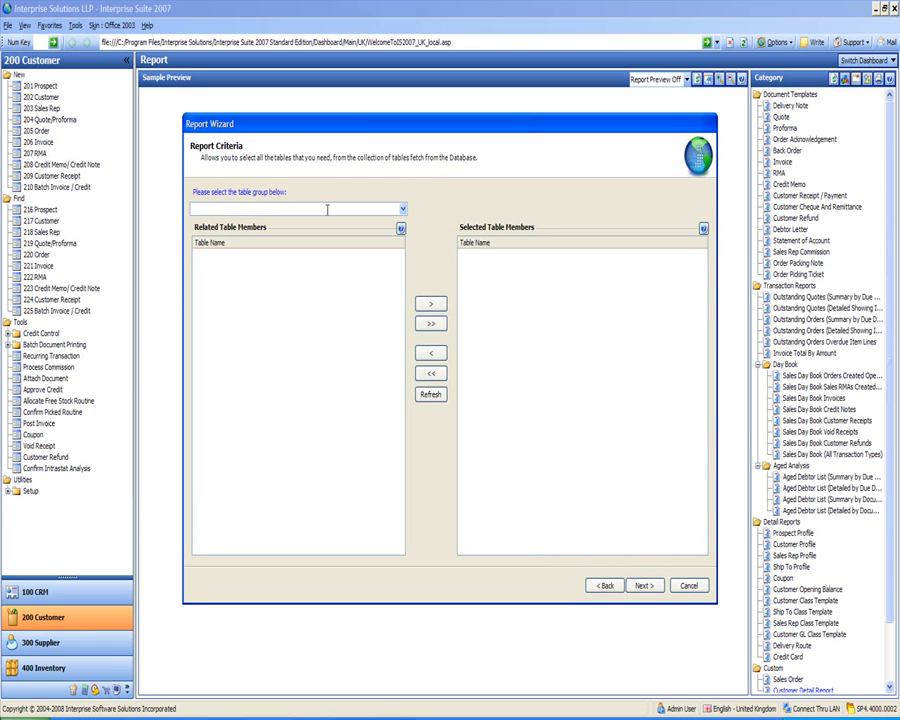
# Choose the table group CustomerInvoiceFormReportViewBespoke_C and continue to the report details
pyautogui.write('bespoke')
pyautogui.press('Tab')
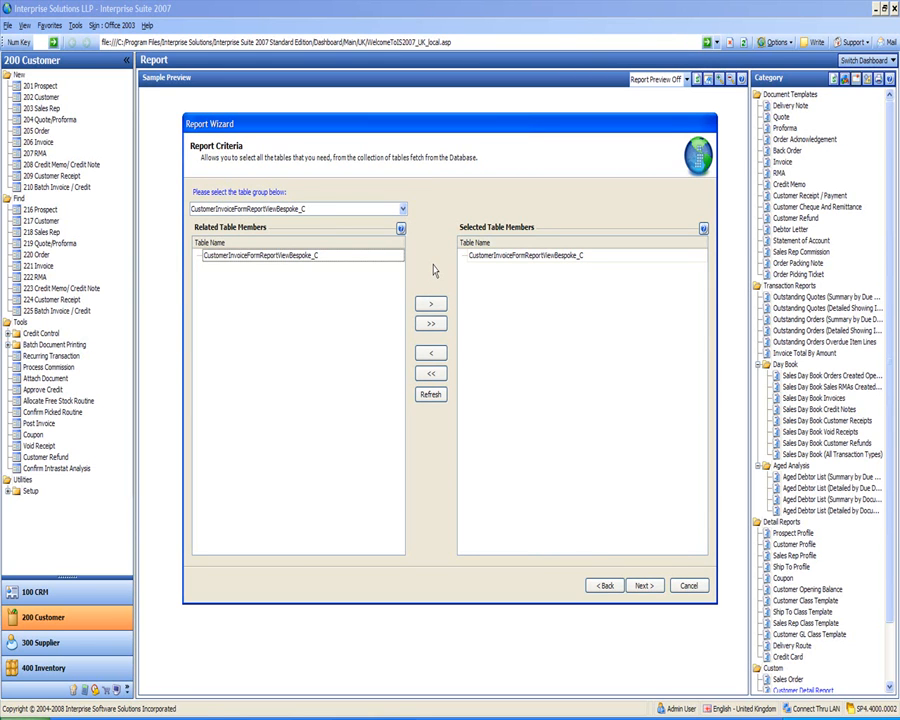
pyautogui.click(643, 585)
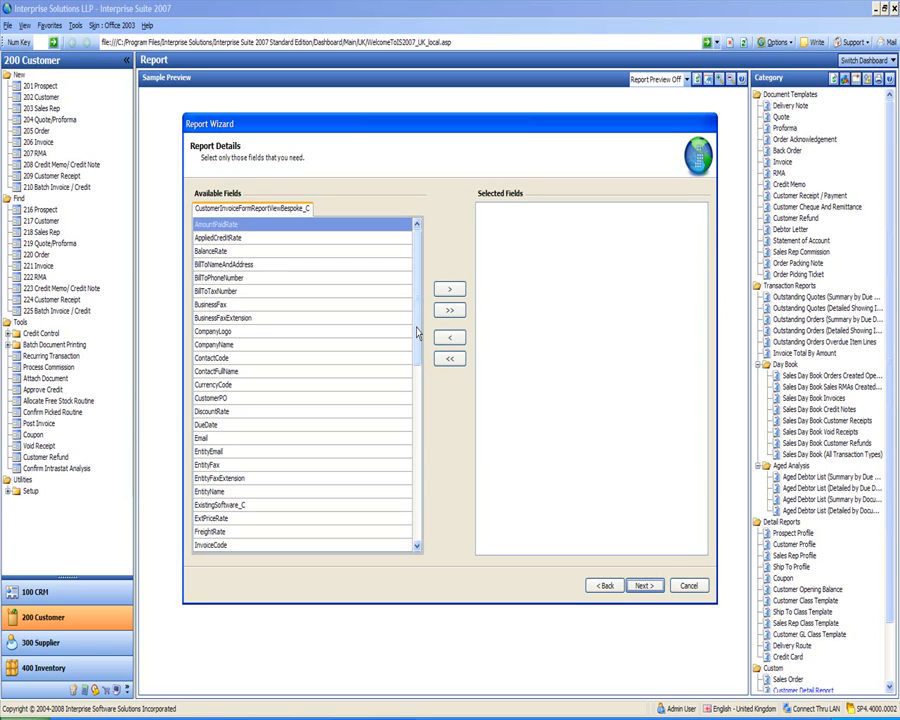
# Add the InvoiceCode and BillToNameAndAddress fields to the report's selected fields
pyautogui.moveTo(418, 333); pyautogui.dragTo(414, 407)
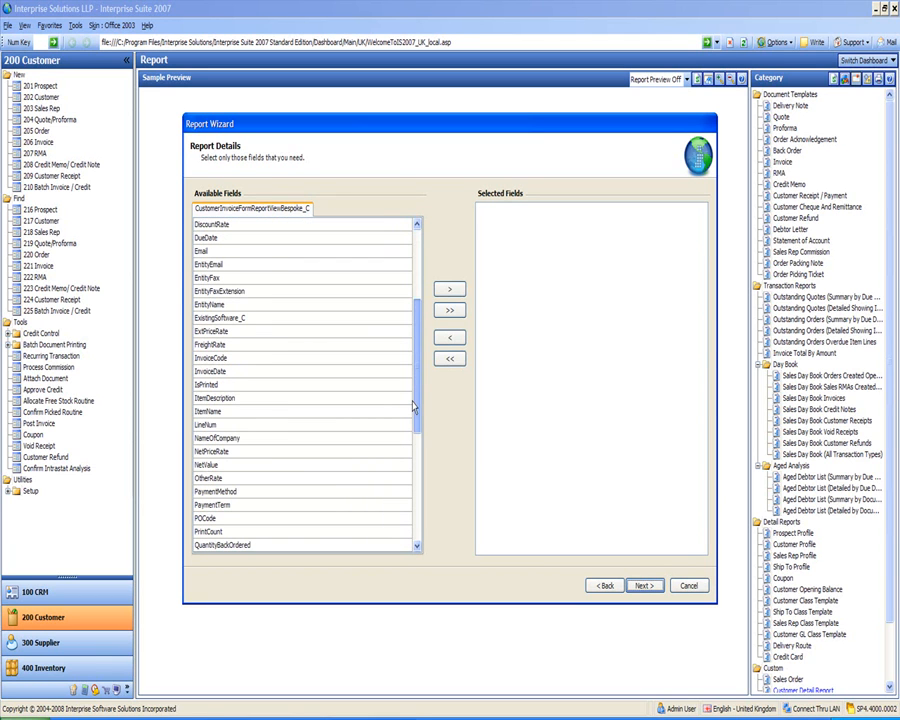
pyautogui.click(291, 358)
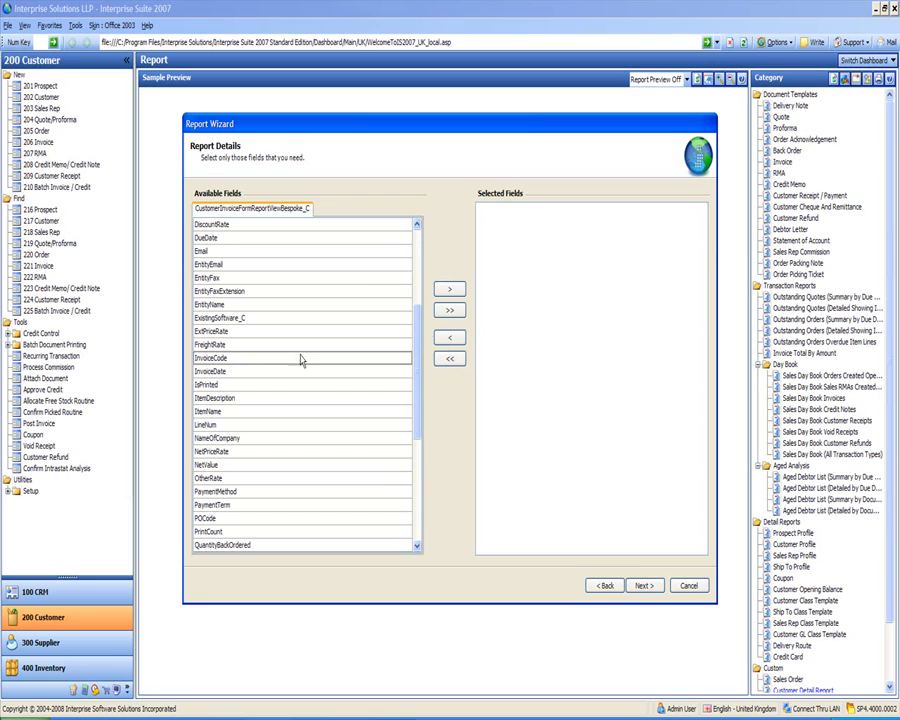
pyautogui.click(449, 291)
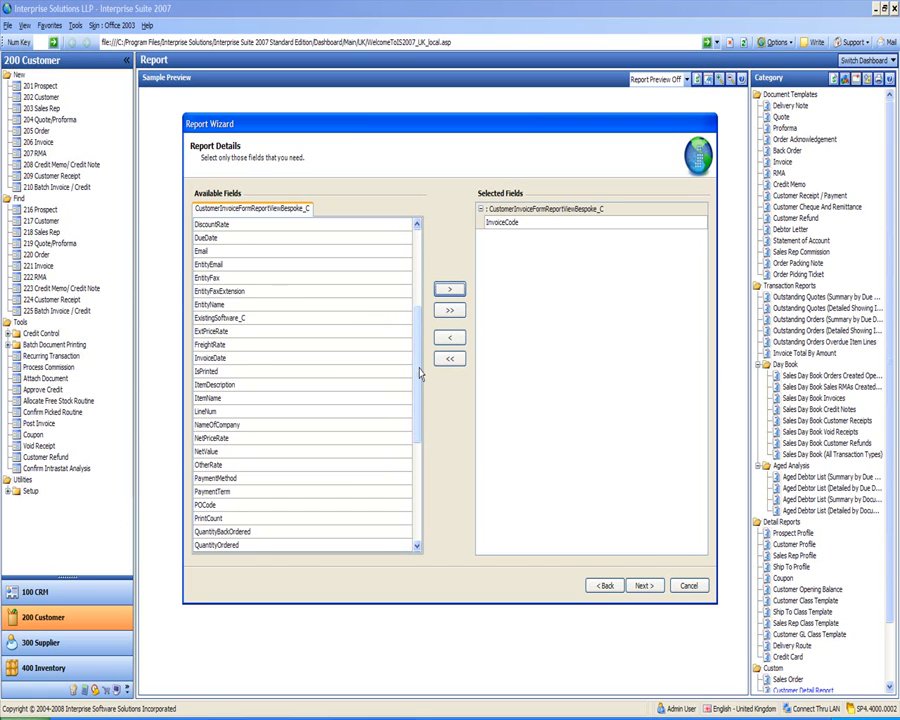
pyautogui.scroll(5, 419, 373)
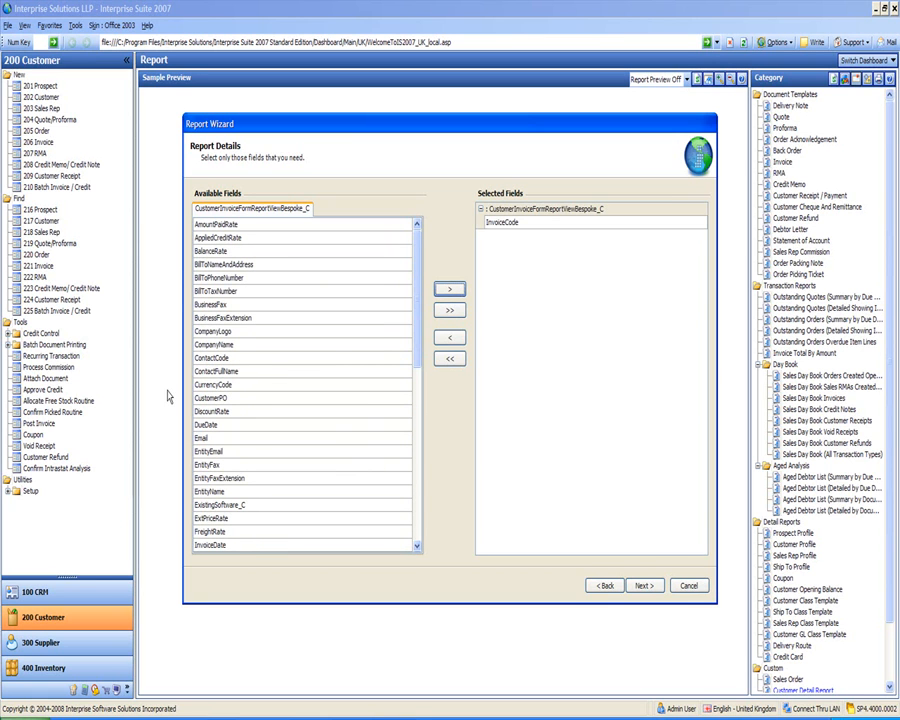
pyautogui.click(232, 264)
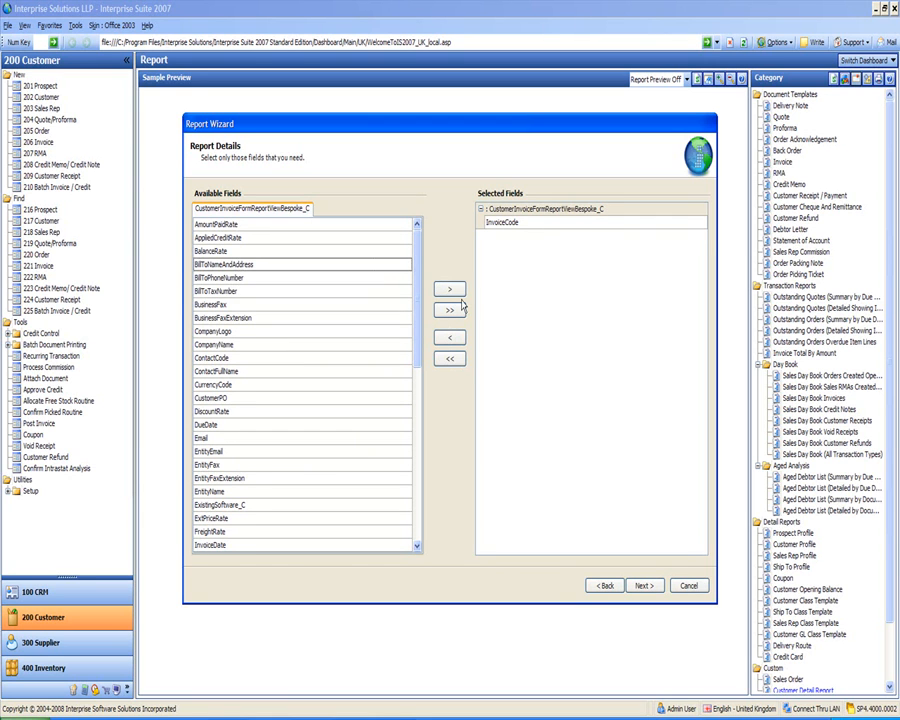
pyautogui.click(449, 289)
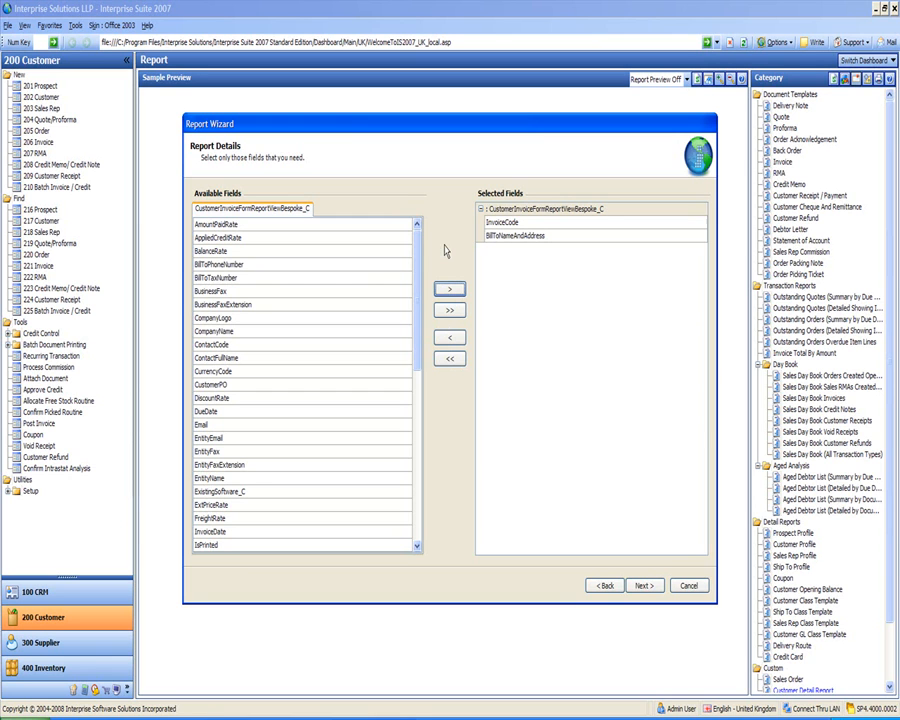
# Add the ItemName, ItemDescription and SubTotalRate fields to the selected fields and continue to the grouping and sorting page
pyautogui.moveTo(418, 284); pyautogui.dragTo(416, 401)
pyautogui.click(249, 276)
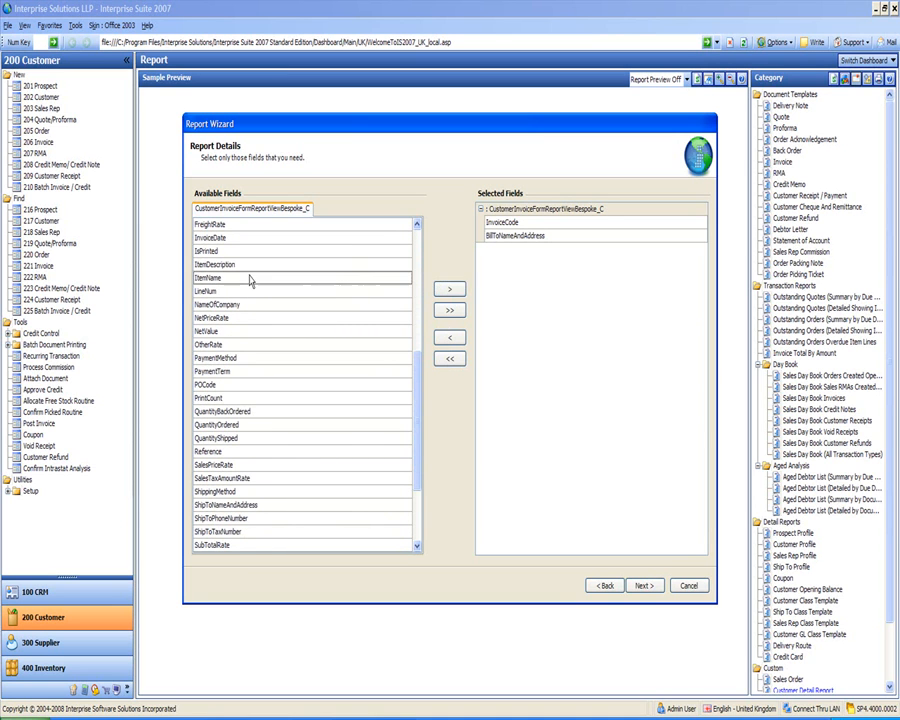
pyautogui.click(449, 290)
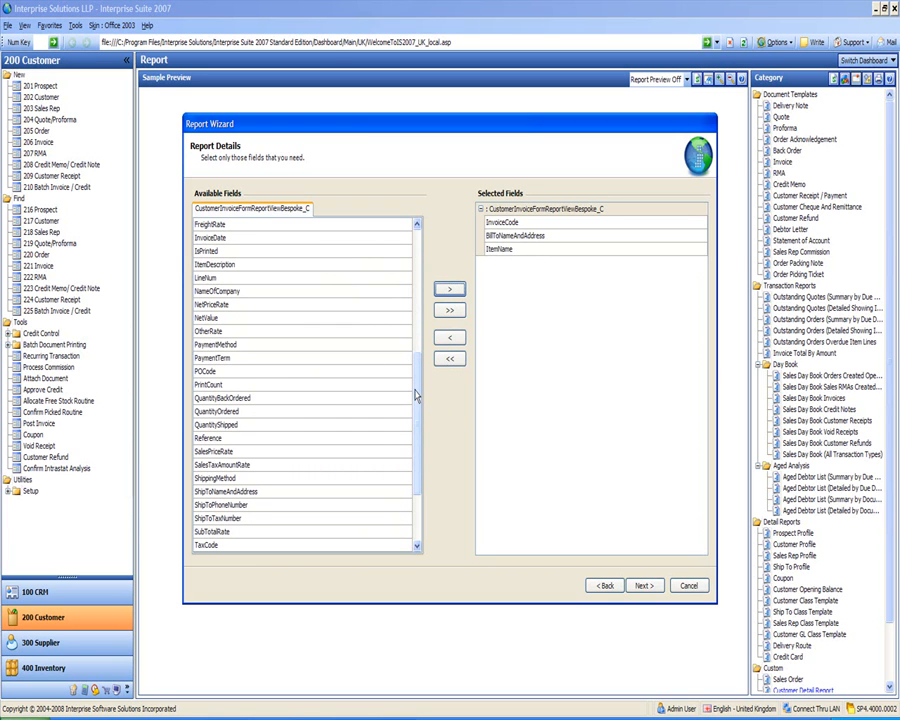
pyautogui.click(255, 264)
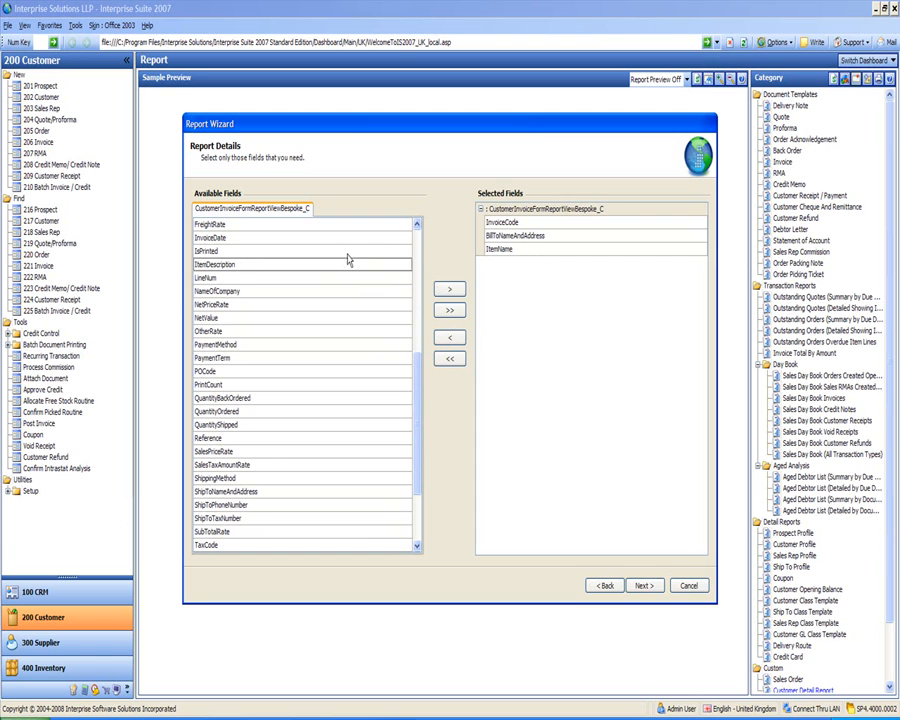
pyautogui.click(449, 290)
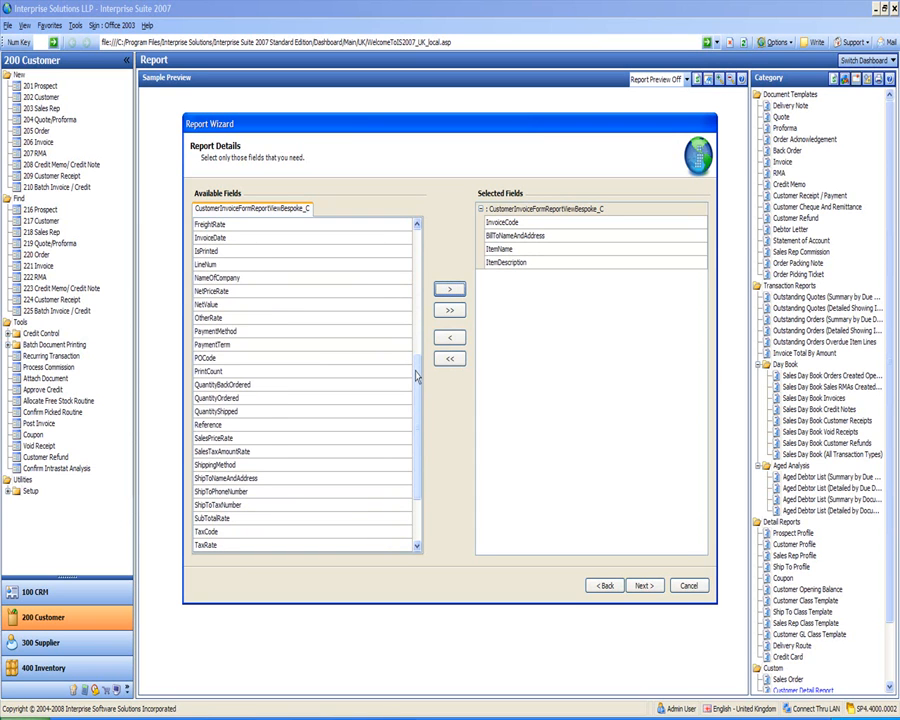
pyautogui.scroll(-3, 418, 420)
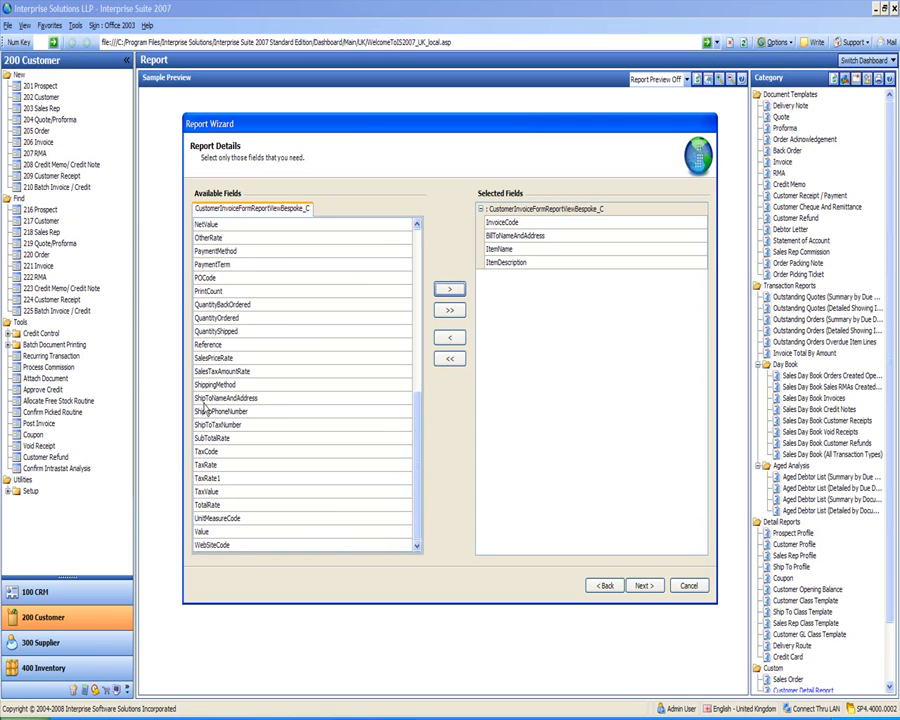
pyautogui.click(205, 437)
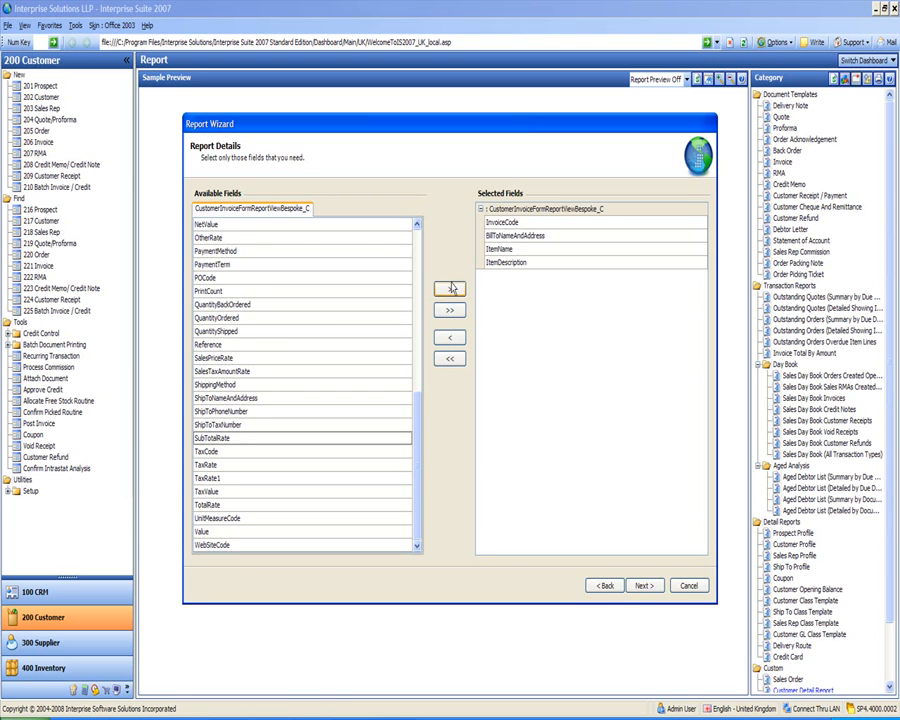
pyautogui.click(449, 289)
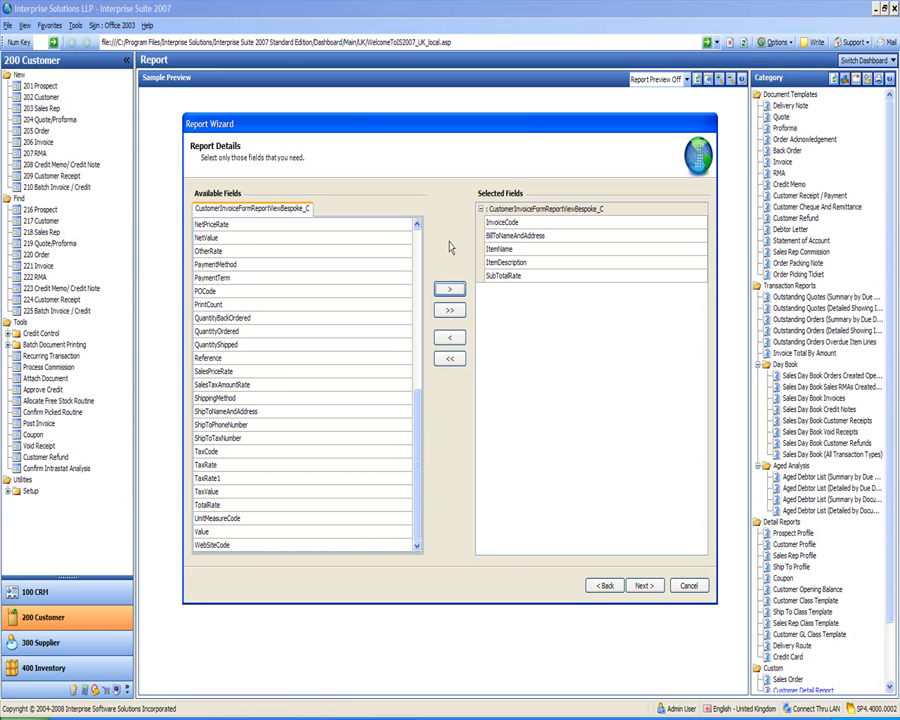
pyautogui.click(642, 585)
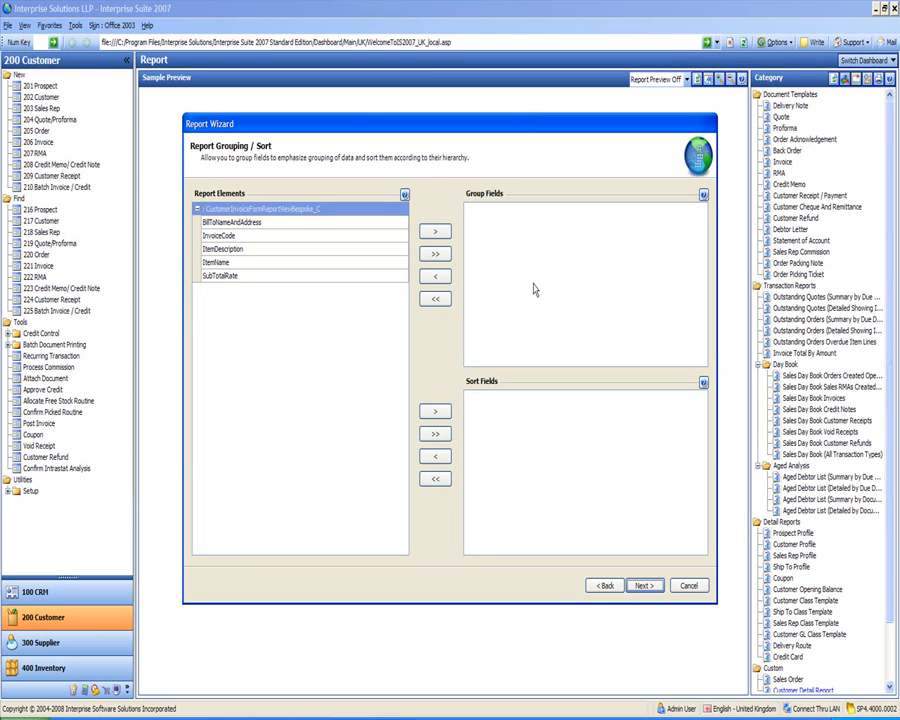
# Group the report by InvoiceCode, sort it by InvoiceCode as well, and continue to the report filter
pyautogui.click(330, 237)
pyautogui.click(435, 232)
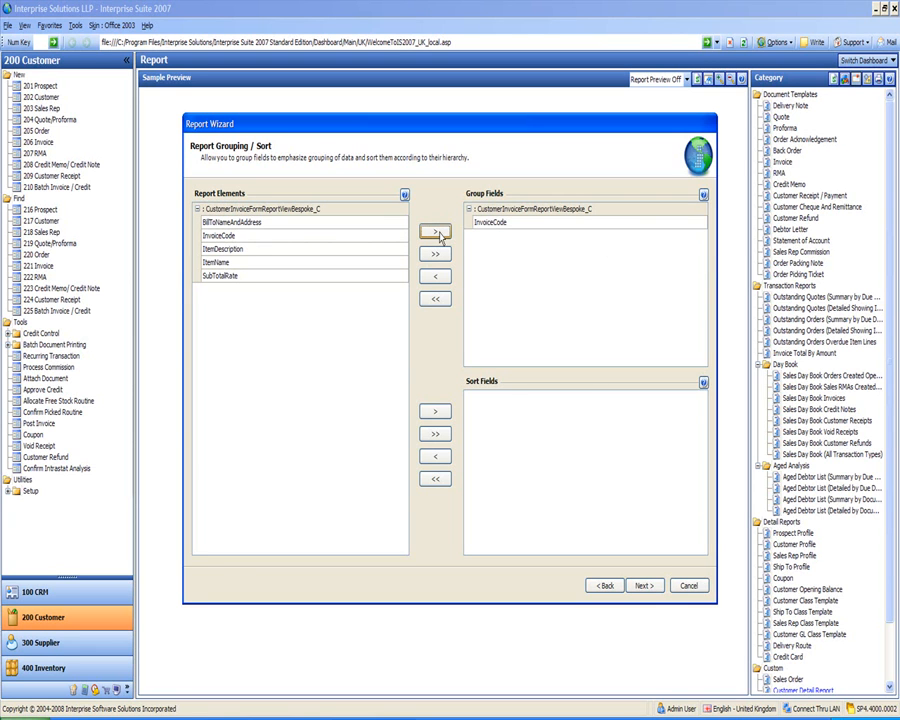
pyautogui.click(435, 411)
pyautogui.click(680, 411)
pyautogui.click(702, 410)
pyautogui.click(670, 432)
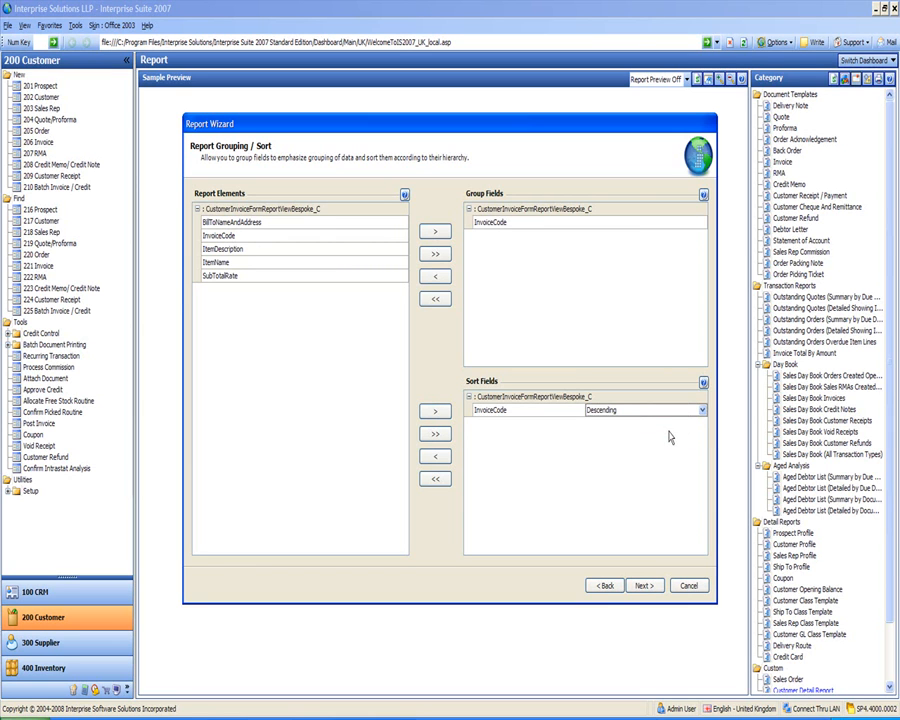
pyautogui.click(655, 411)
pyautogui.click(656, 424)
pyautogui.click(643, 586)
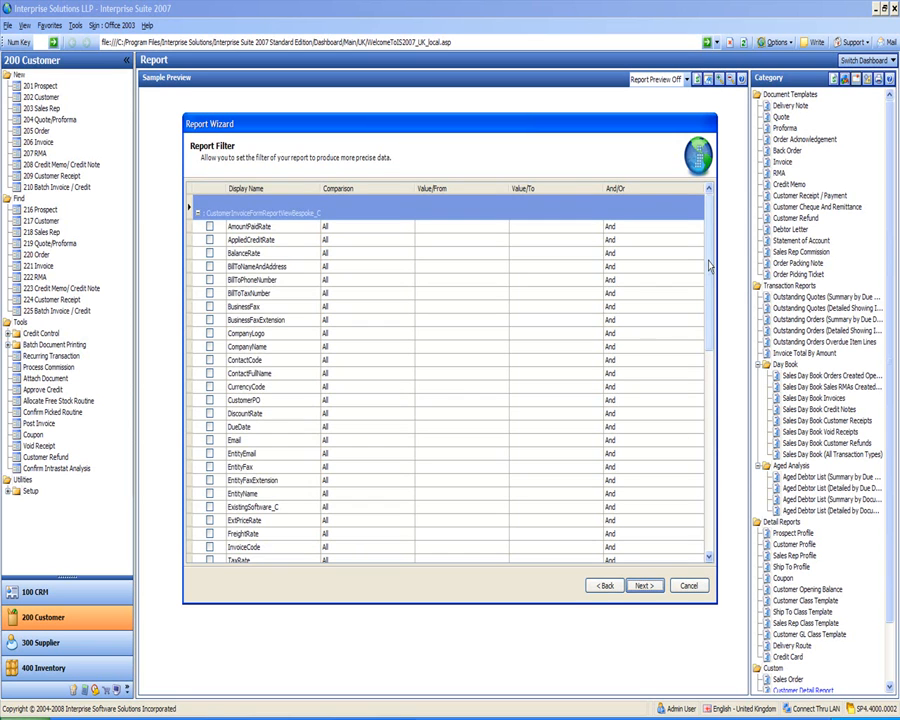
# Enable the InvoiceCode field in the report filter and set its comparison to In List
pyautogui.scroll(-6, 725, 368)
pyautogui.scroll(-3, 725, 368)
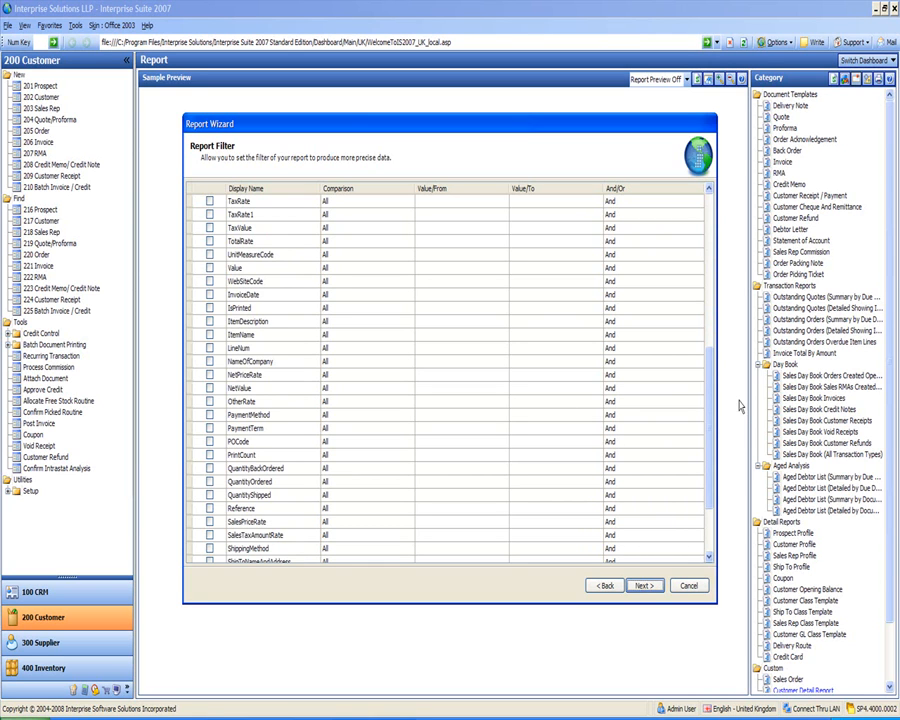
pyautogui.moveTo(706, 412); pyautogui.dragTo(708, 373)
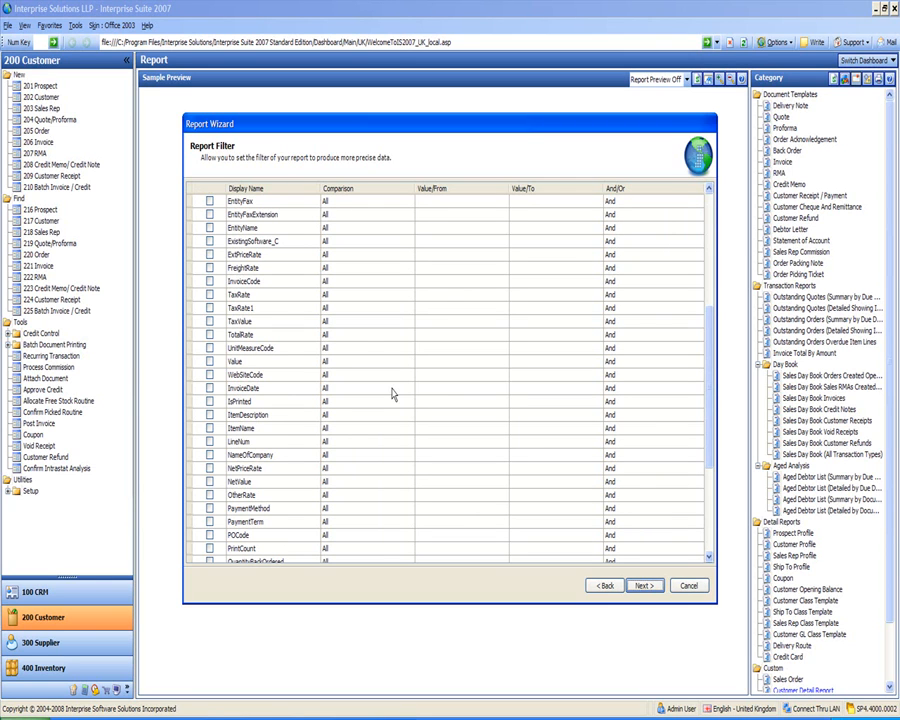
pyautogui.click(210, 281)
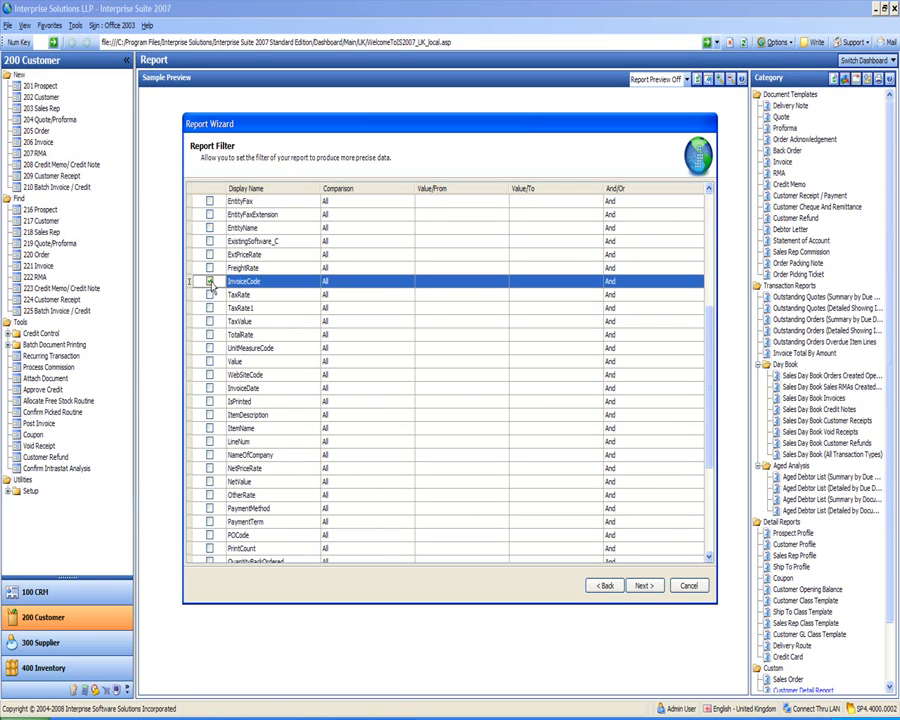
pyautogui.click(380, 285)
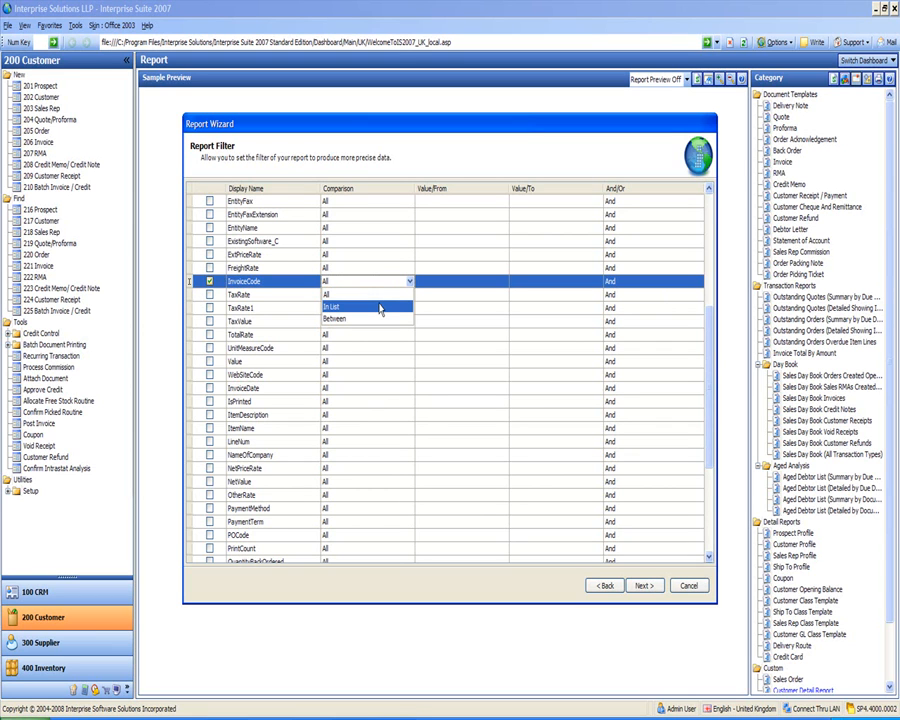
pyautogui.click(380, 308)
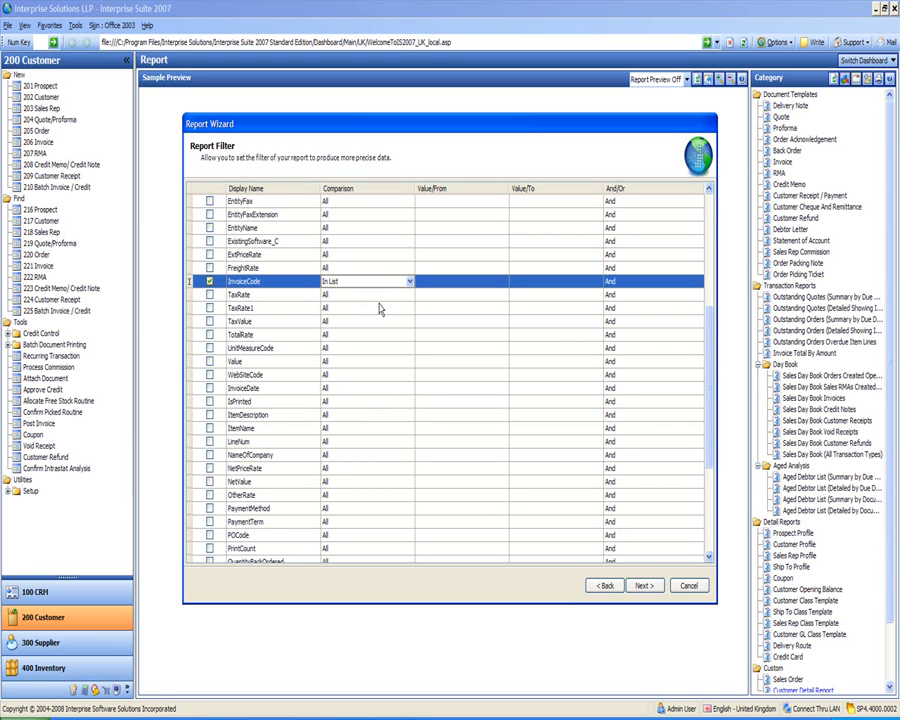
# Look through the invoices available as InvoiceCode filter values without selecting any
pyautogui.click(484, 288)
pyautogui.click(505, 283)
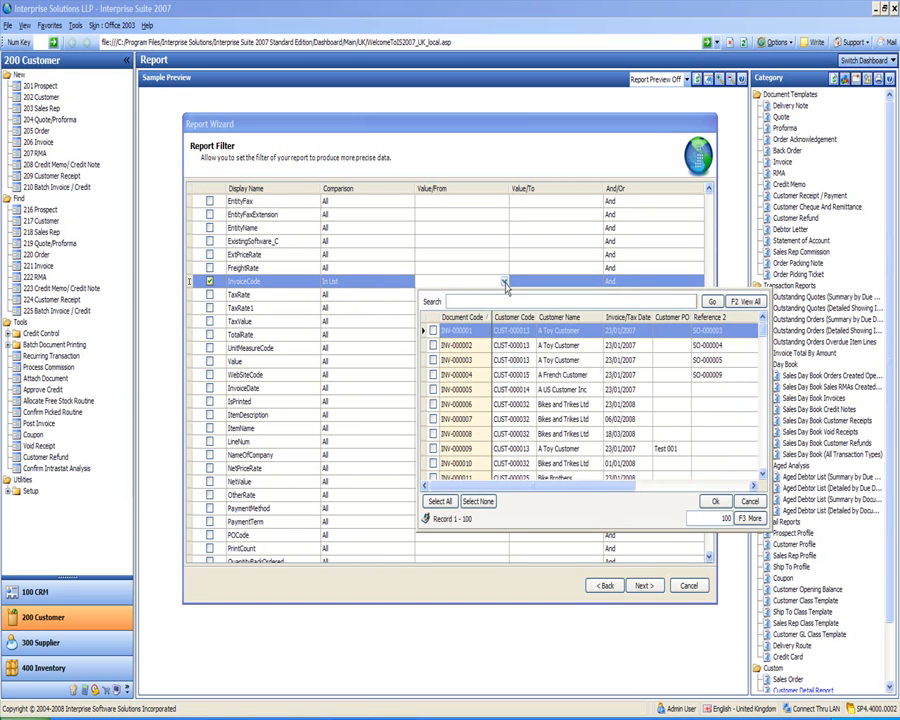
pyautogui.moveTo(763, 337); pyautogui.dragTo(762, 462)
pyautogui.click(421, 285)
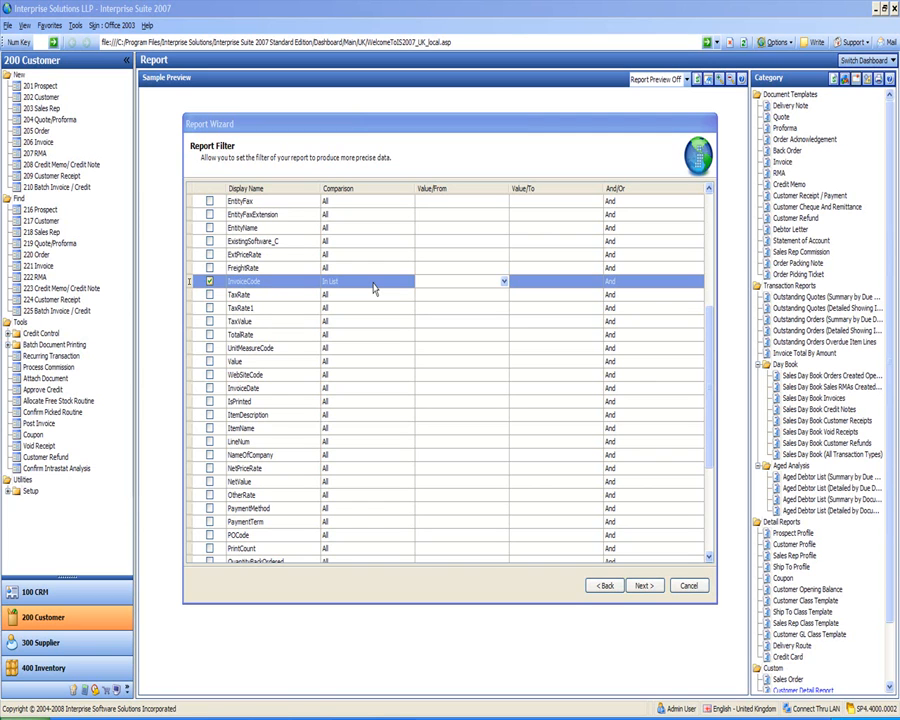
# Leave the report summary fields empty, choose the Form layout, and continue to the report style page
pyautogui.click(643, 586)
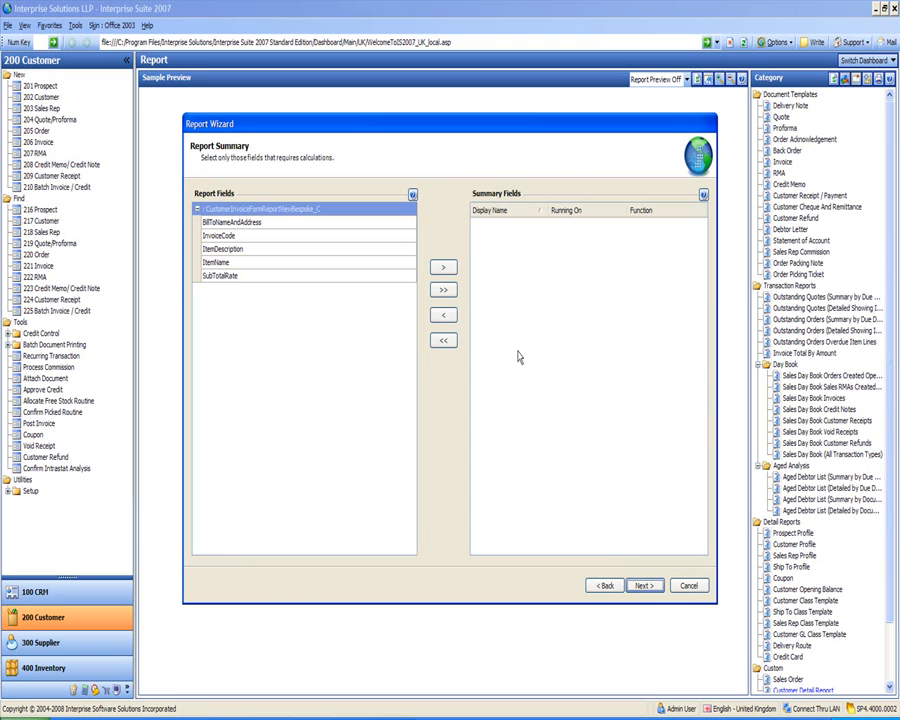
pyautogui.click(643, 586)
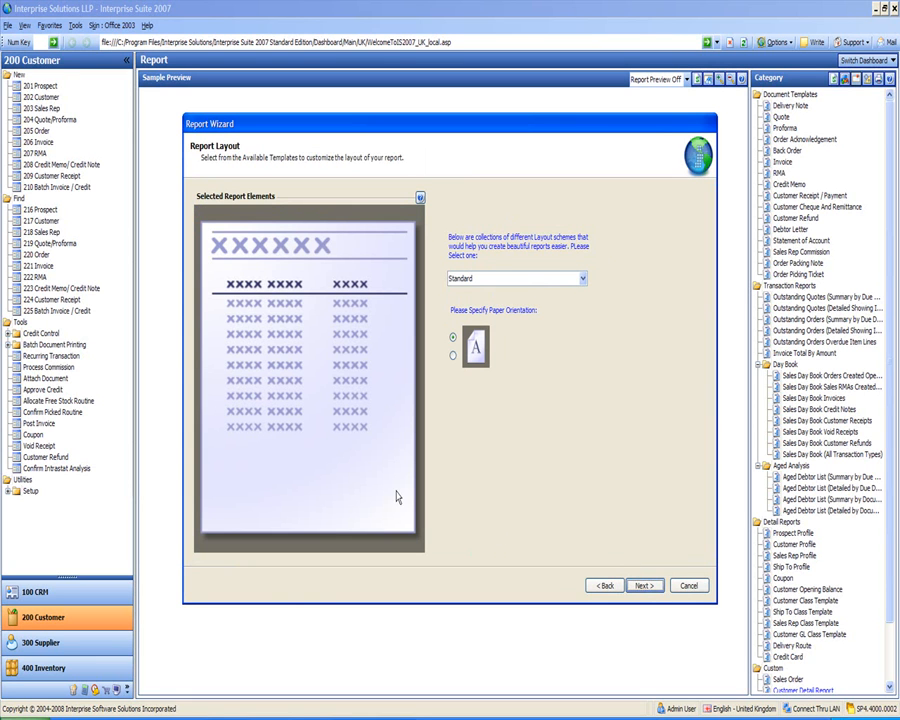
pyautogui.click(582, 279)
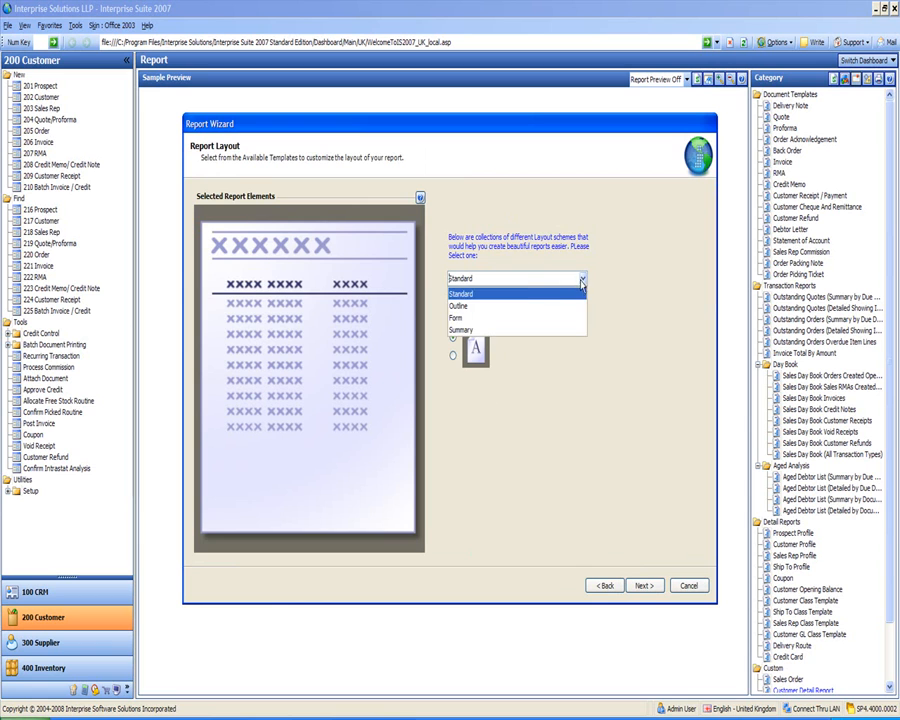
pyautogui.click(470, 318)
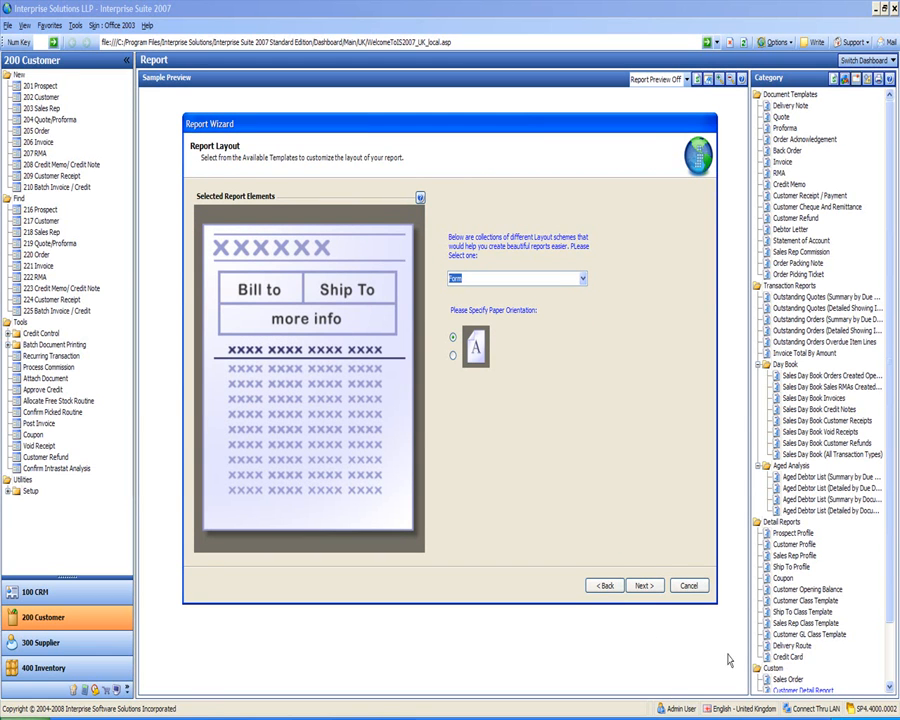
pyautogui.click(643, 586)
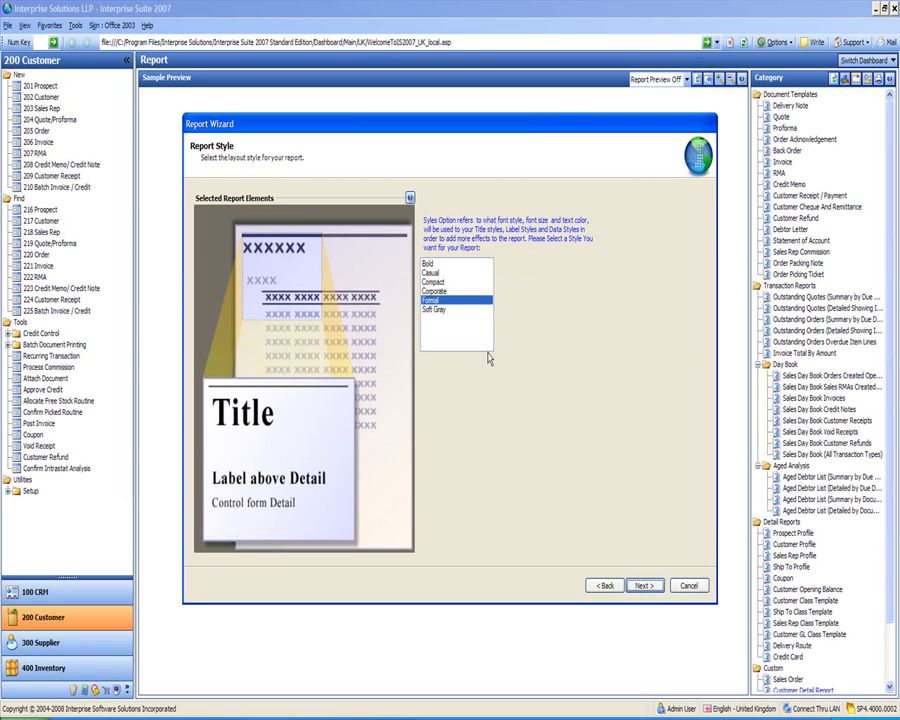
# Accept the Formal style and the default printer, email and fax settings to reach the report title page
pyautogui.click(645, 586)
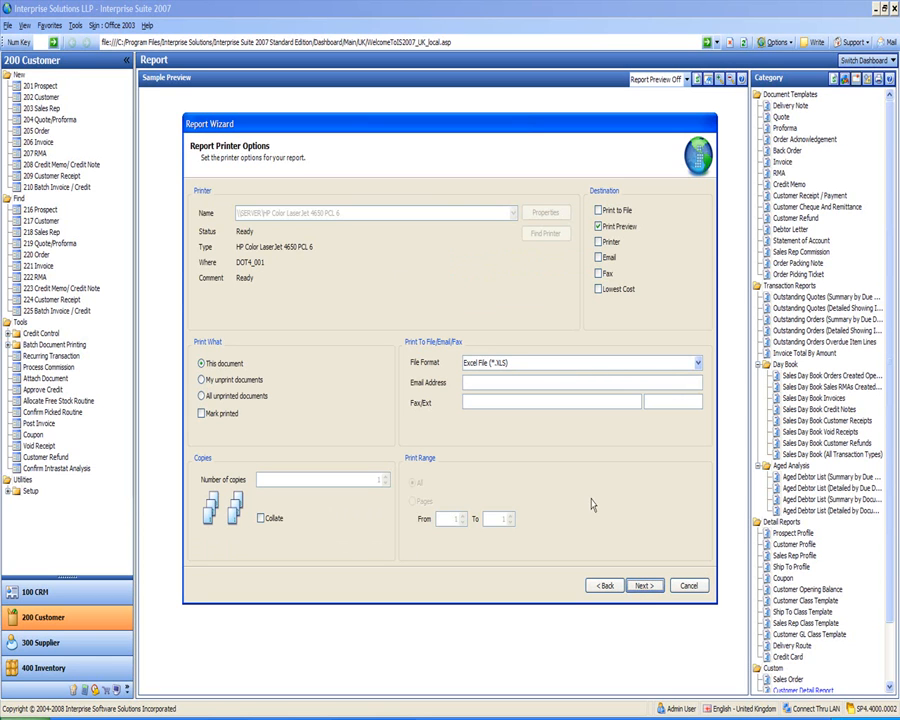
pyautogui.click(644, 586)
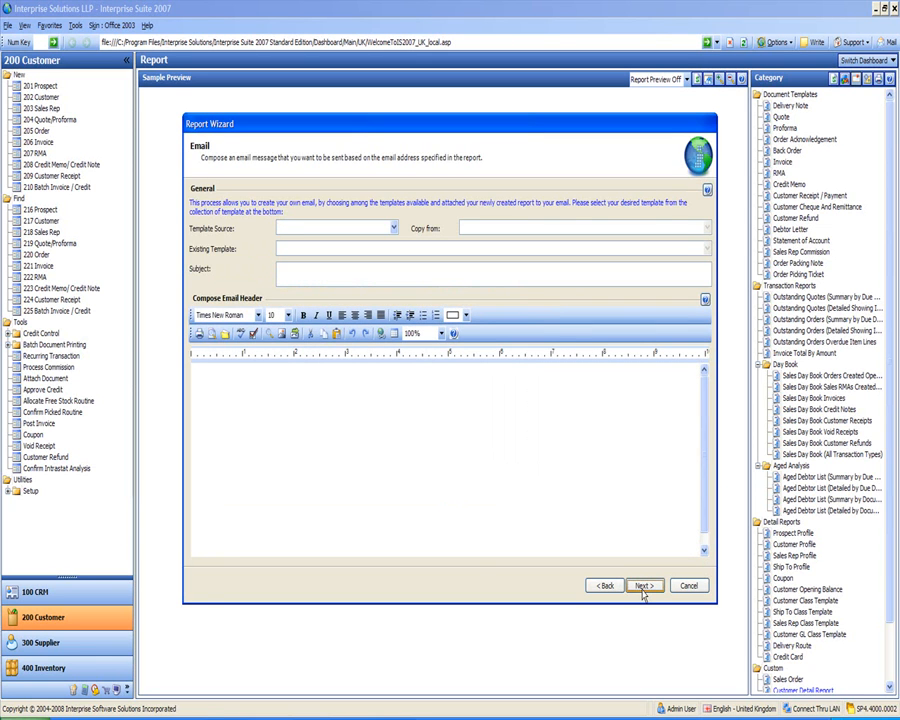
pyautogui.click(643, 589)
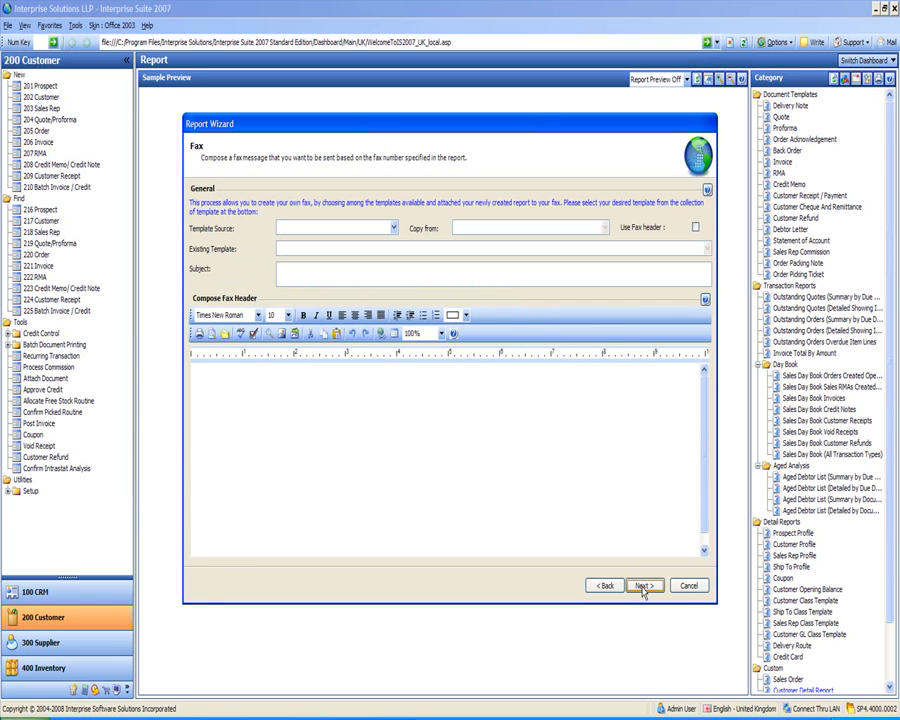
pyautogui.click(644, 589)
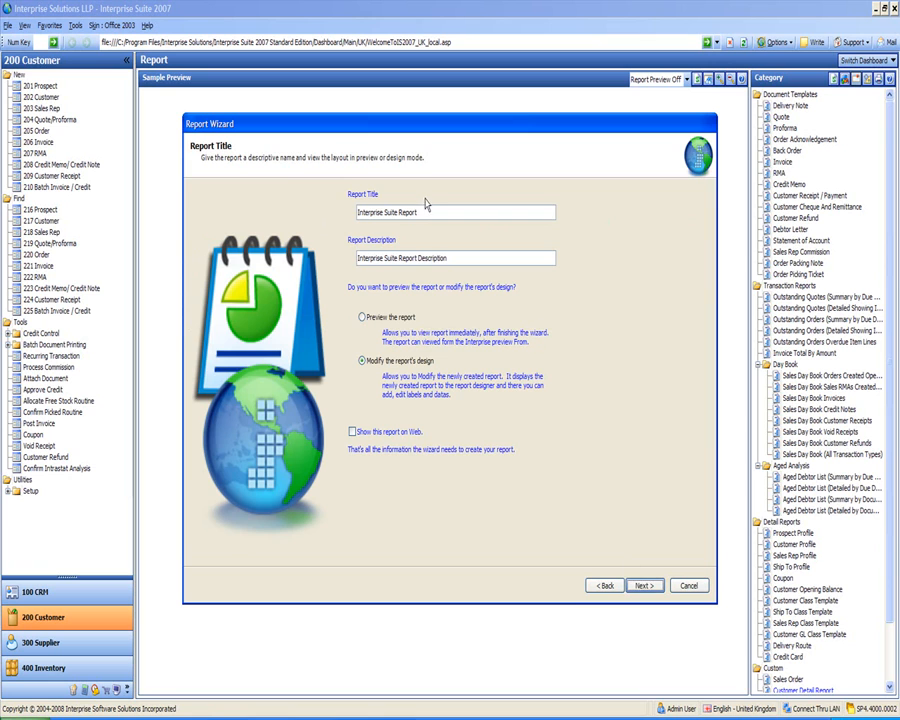
# Enter Customer Invoice as the report title and description, keep Modify the report's design, and finish the wizard
pyautogui.moveTo(423, 215); pyautogui.dragTo(301, 205)
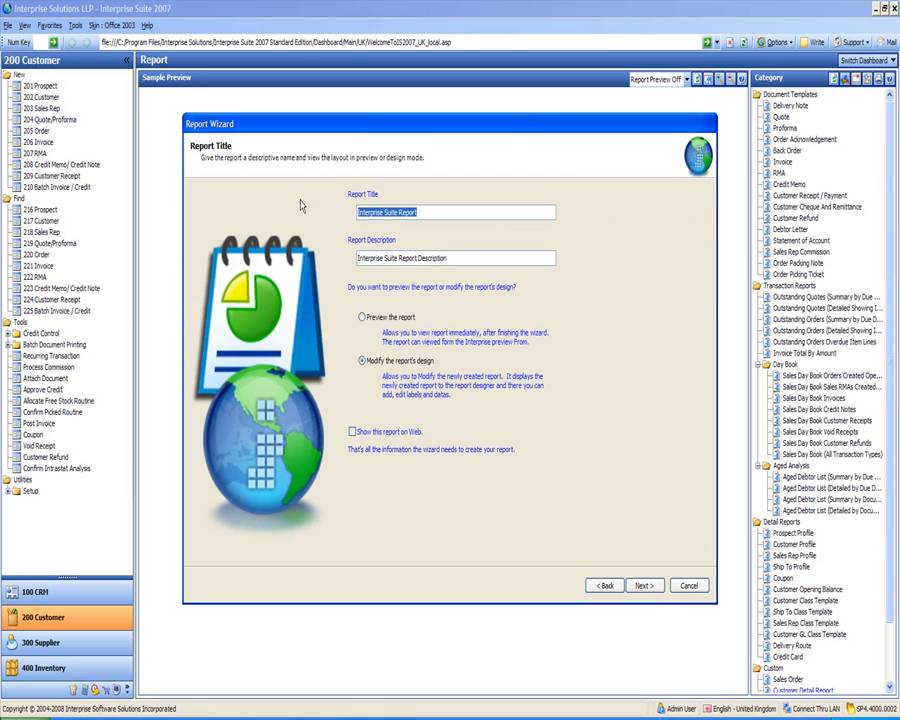
pyautogui.write('C')
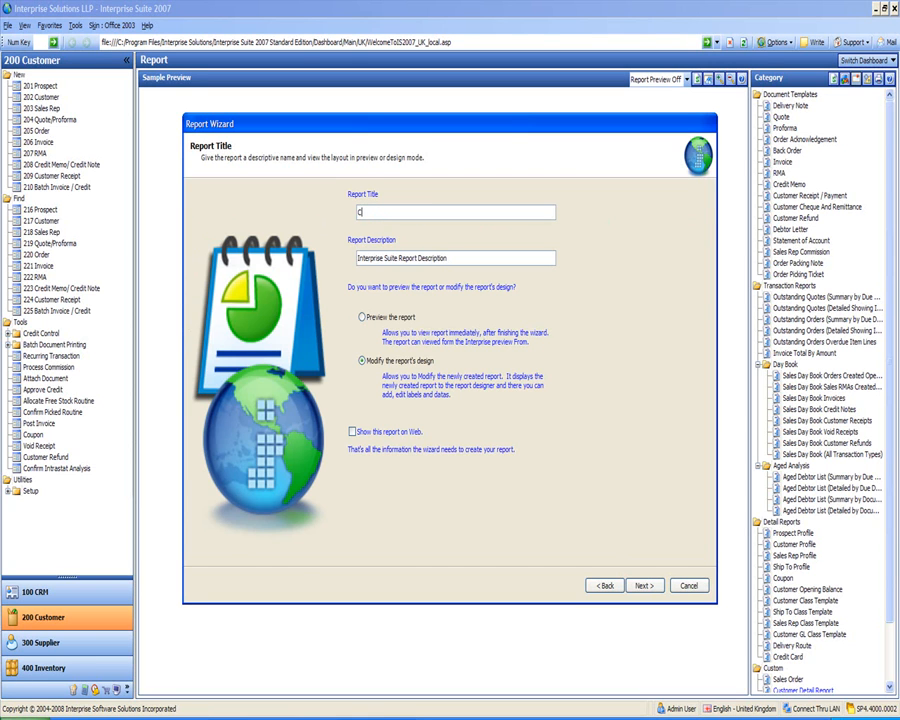
pyautogui.write('ustomer Invoice')
pyautogui.press('Tab')
pyautogui.write('Customer Invoi')
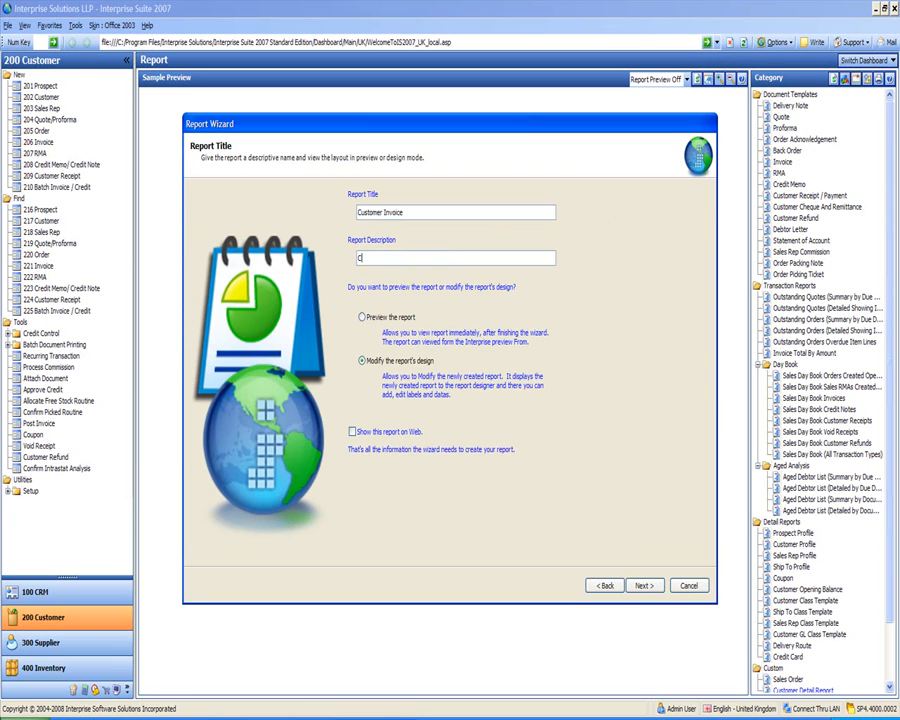
pyautogui.write('ce')
pyautogui.press('Tab')
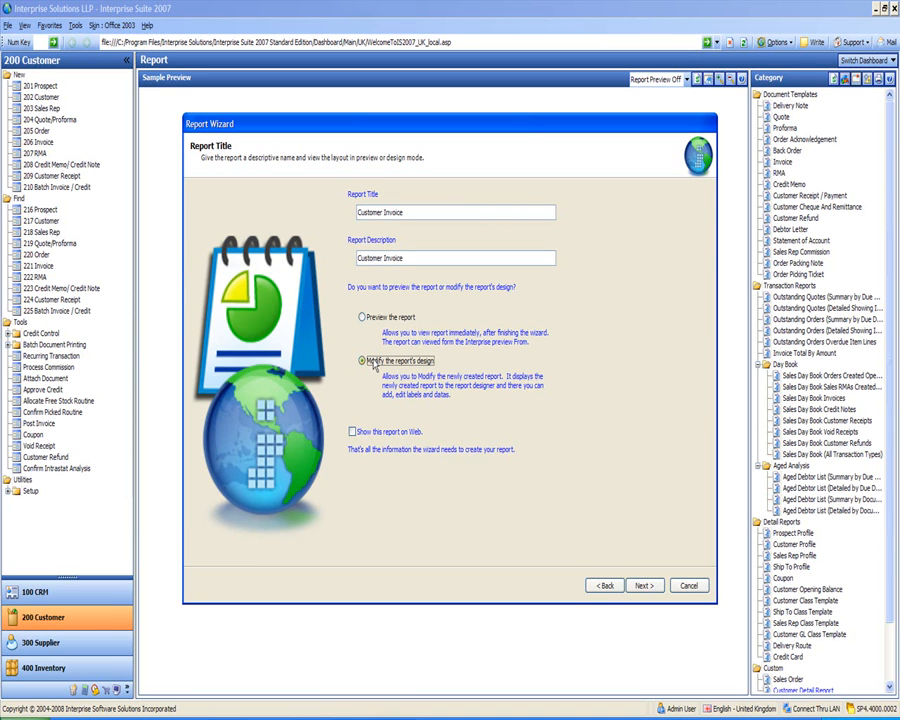
pyautogui.click(640, 586)
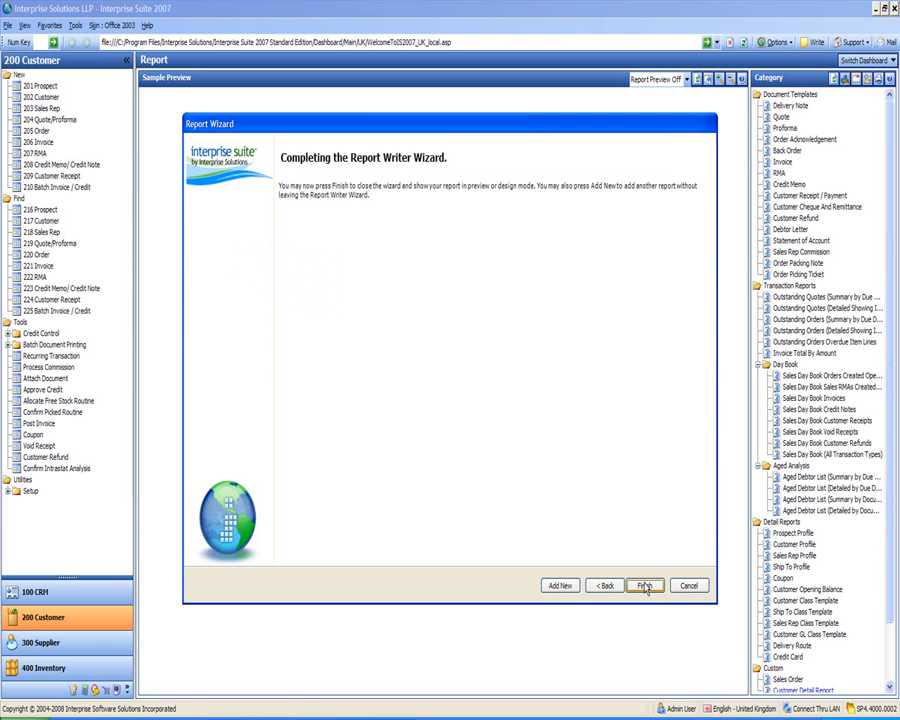
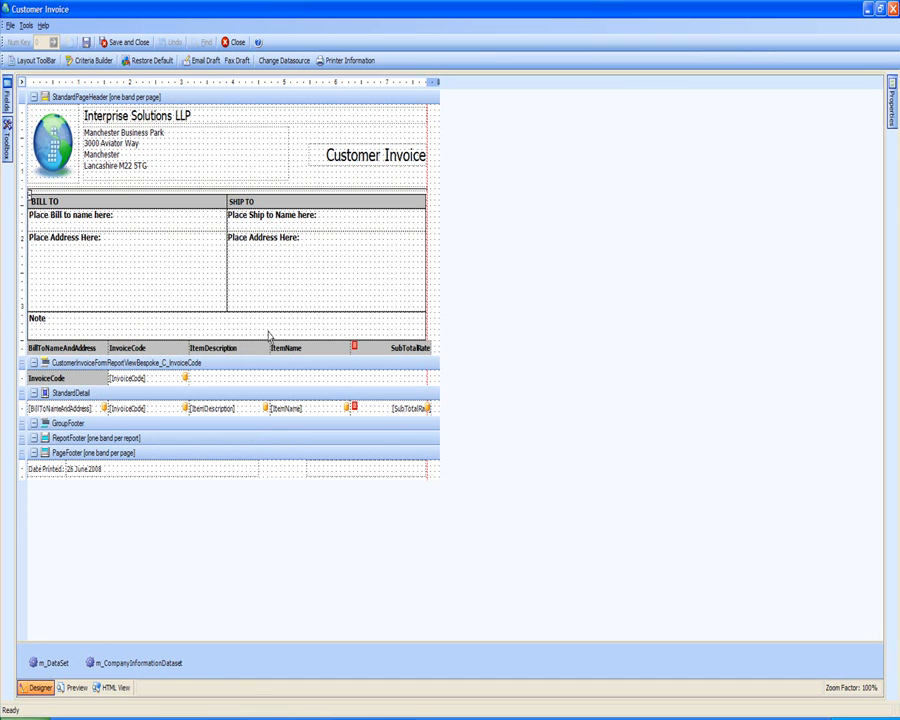
# Show the properties of the InvoiceCode data field in the group header, keeping them docked open and wide enough to read
pyautogui.click(269, 330)
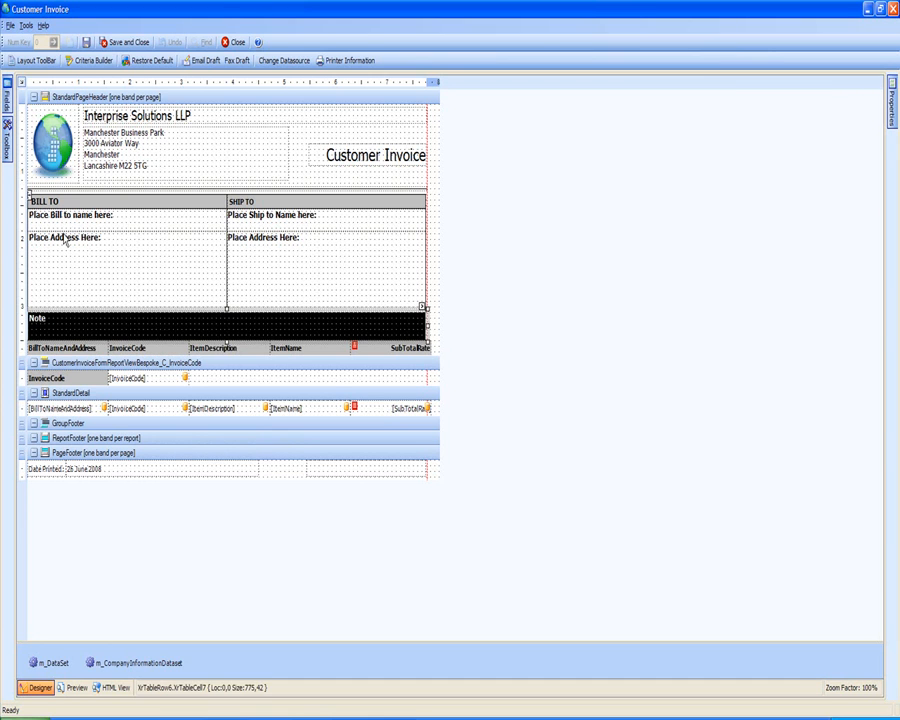
pyautogui.click(45, 190)
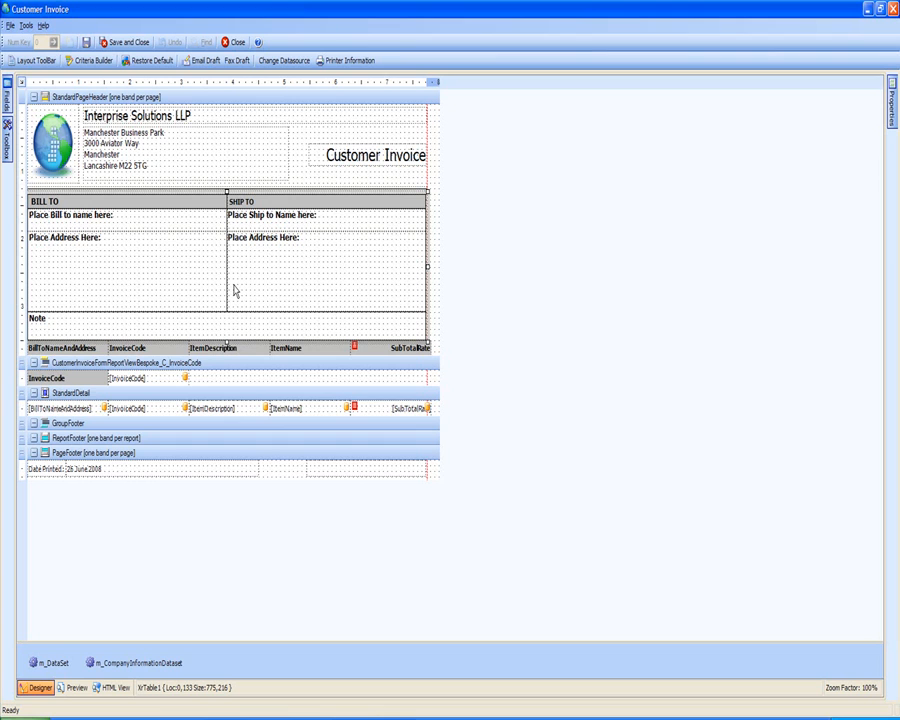
pyautogui.click(133, 378)
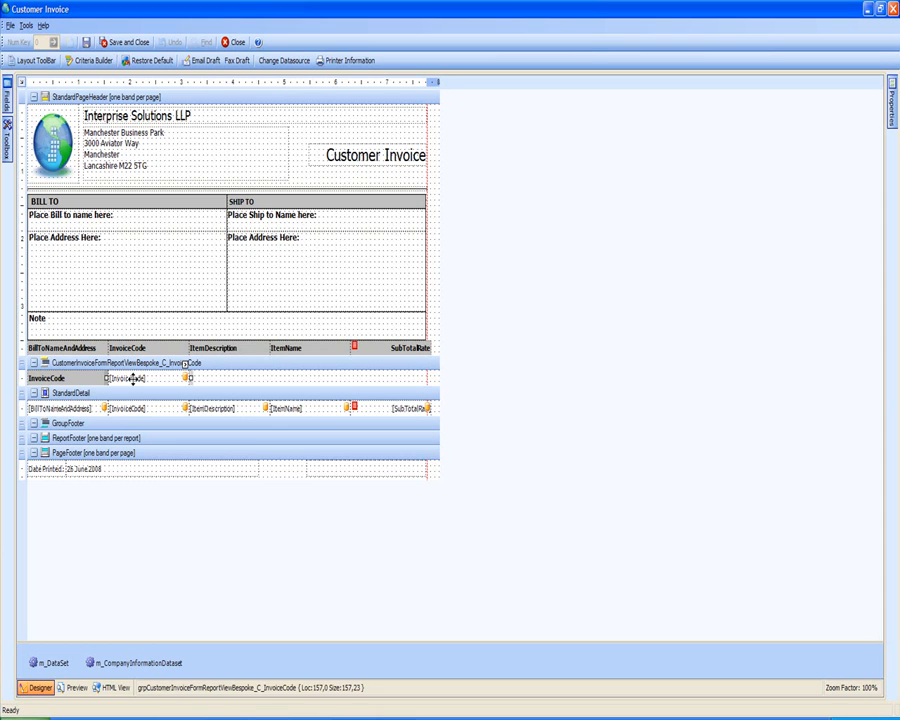
pyautogui.press('F4')
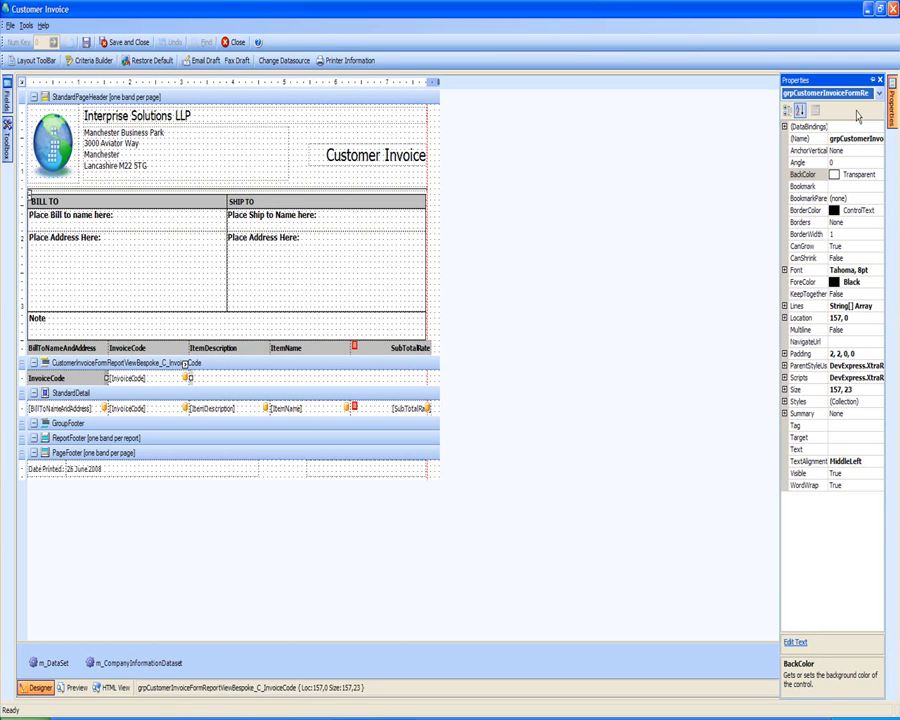
pyautogui.click(874, 80)
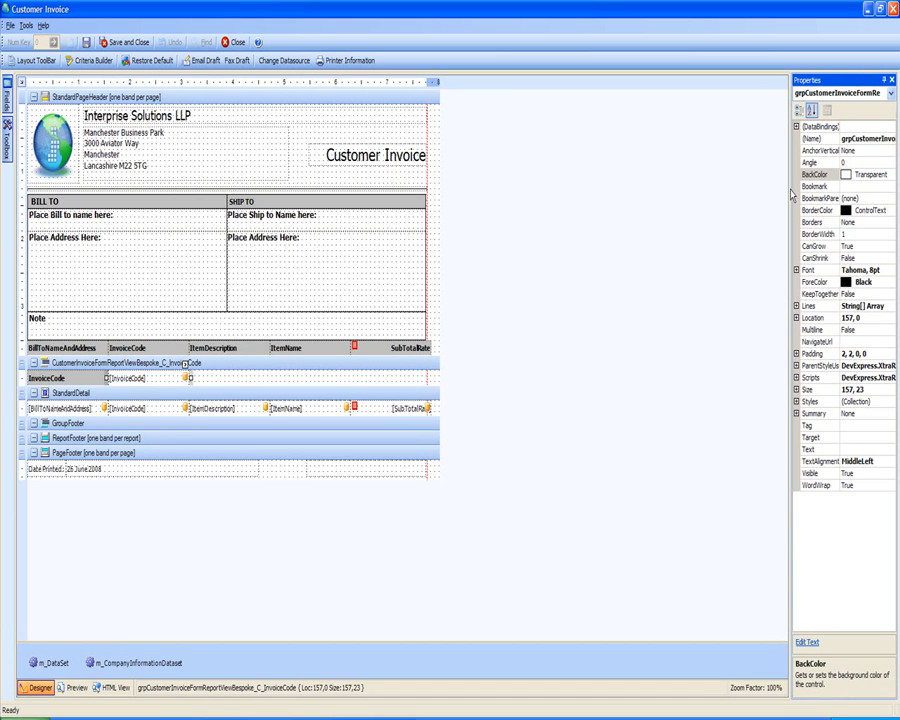
pyautogui.moveTo(790, 188); pyautogui.dragTo(665, 207)
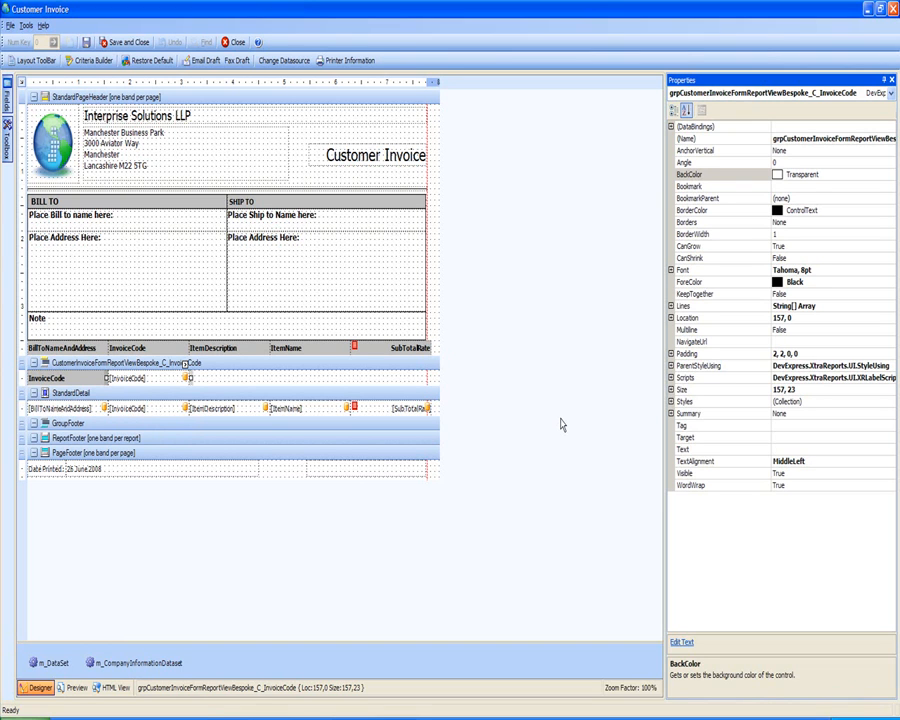
# Try MiddleRight text alignment on the group header's InvoiceCode field, then restore MiddleLeft and deselect the field
pyautogui.click(794, 460)
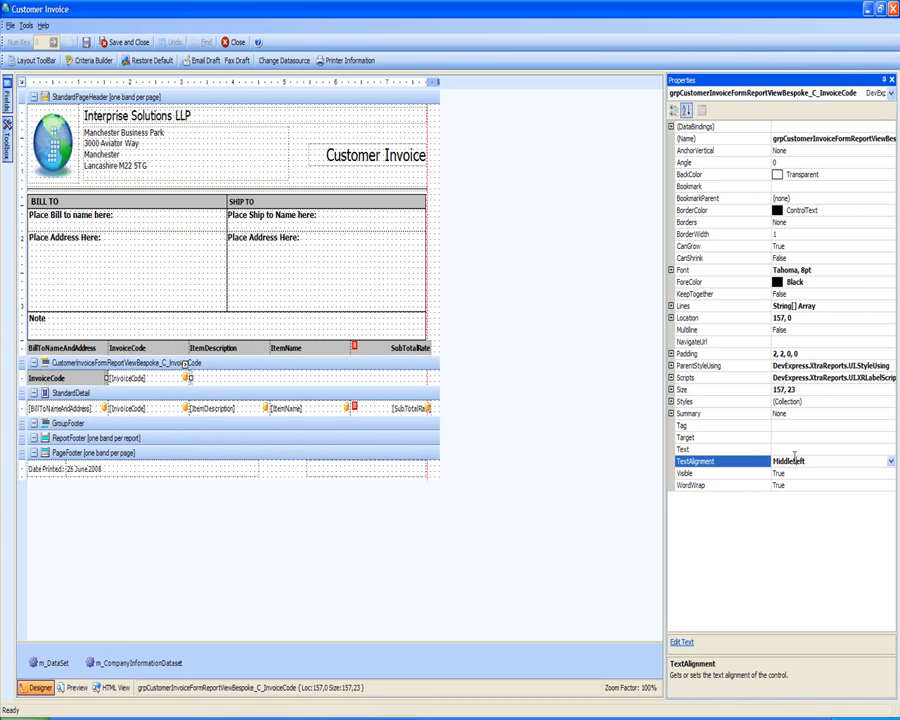
pyautogui.click(891, 463)
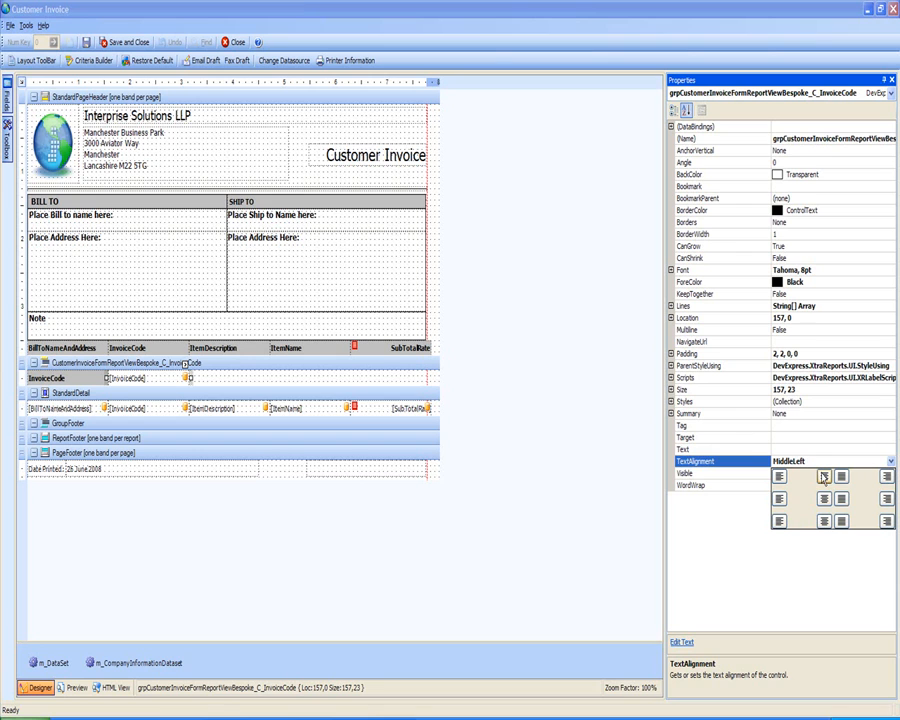
pyautogui.click(886, 500)
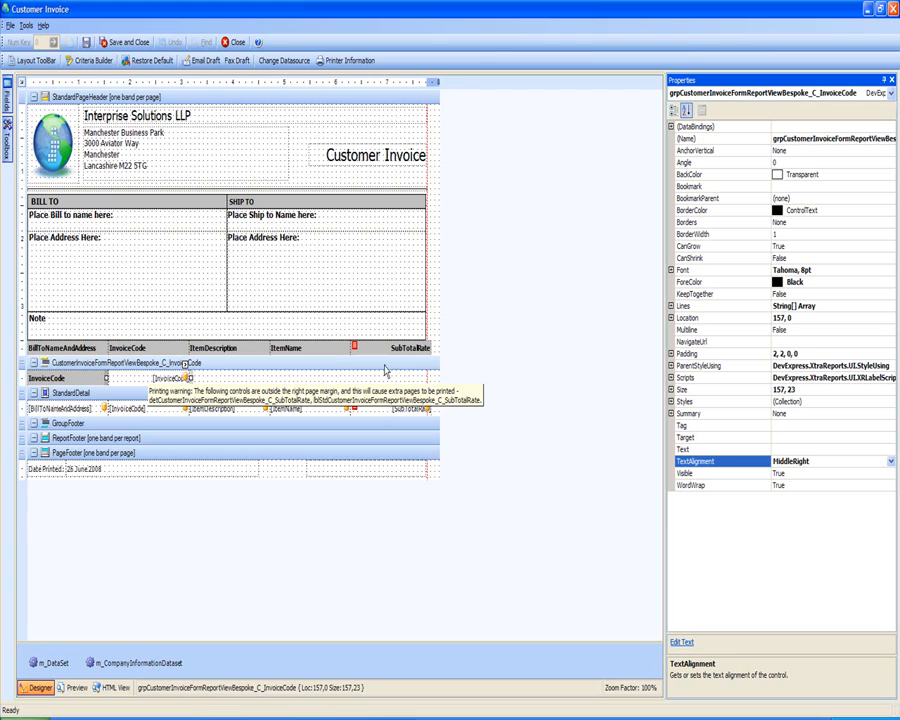
pyautogui.click(890, 466)
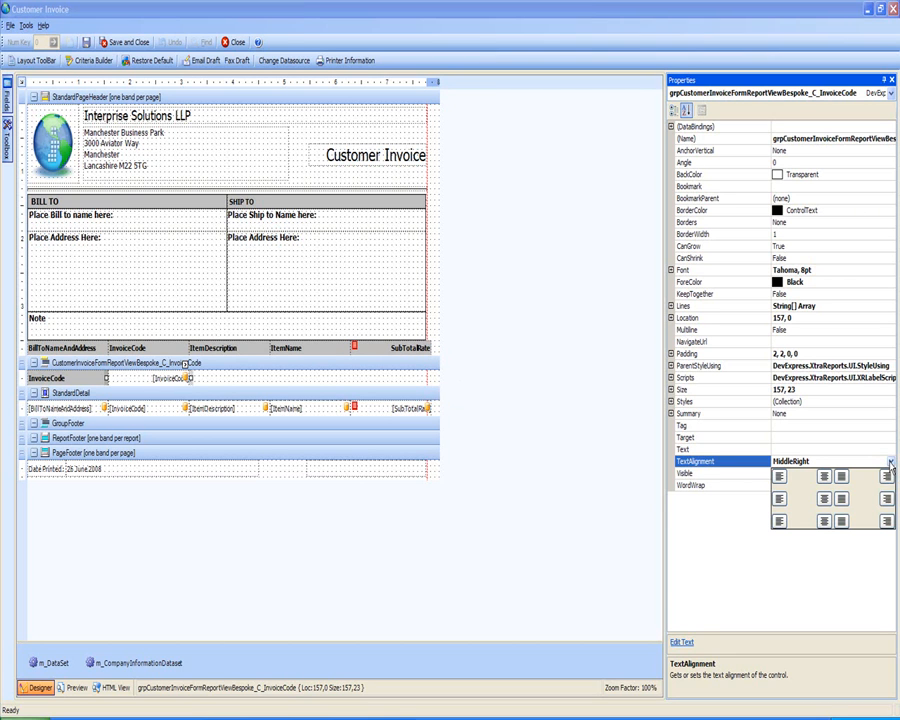
pyautogui.click(784, 507)
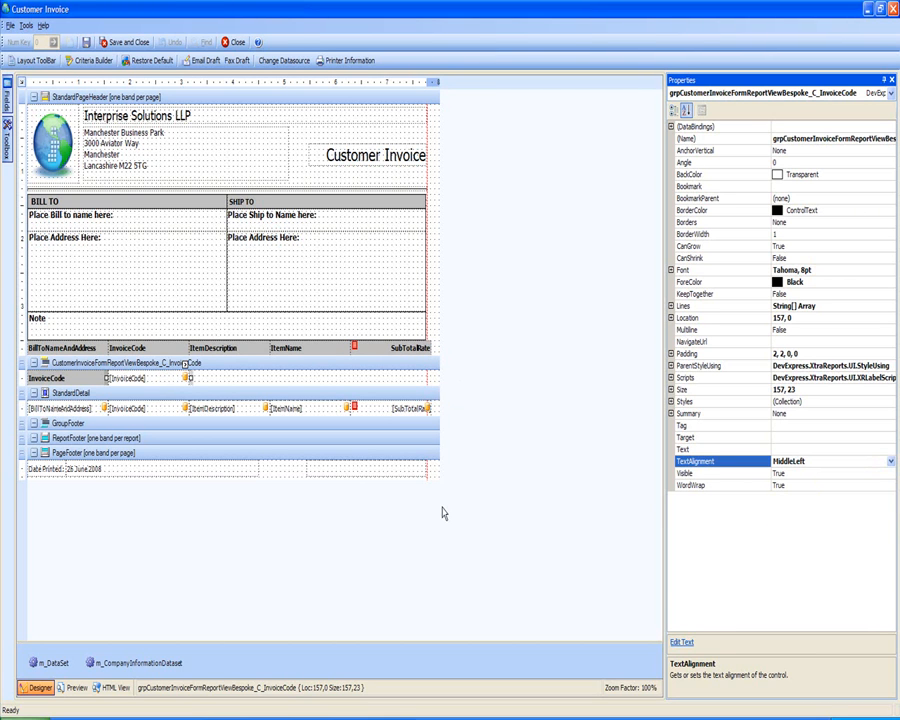
pyautogui.click(294, 524)
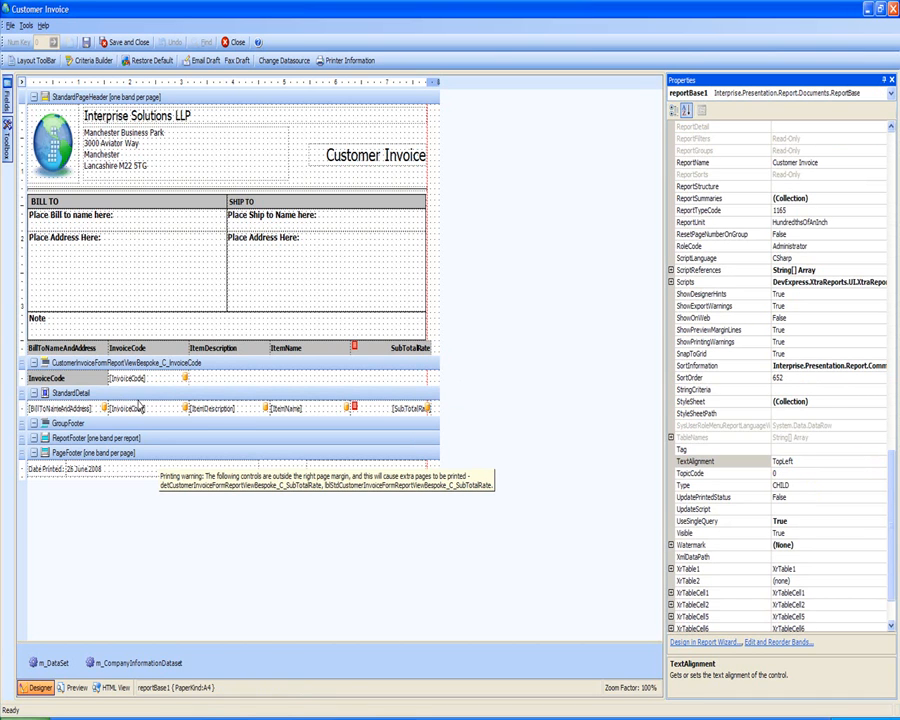
# Move the InvoiceCode data field from the group header into the page header, just below the Customer Invoice title
pyautogui.click(145, 377)
pyautogui.moveTo(145, 377); pyautogui.dragTo(348, 178)
pyautogui.click(382, 155)
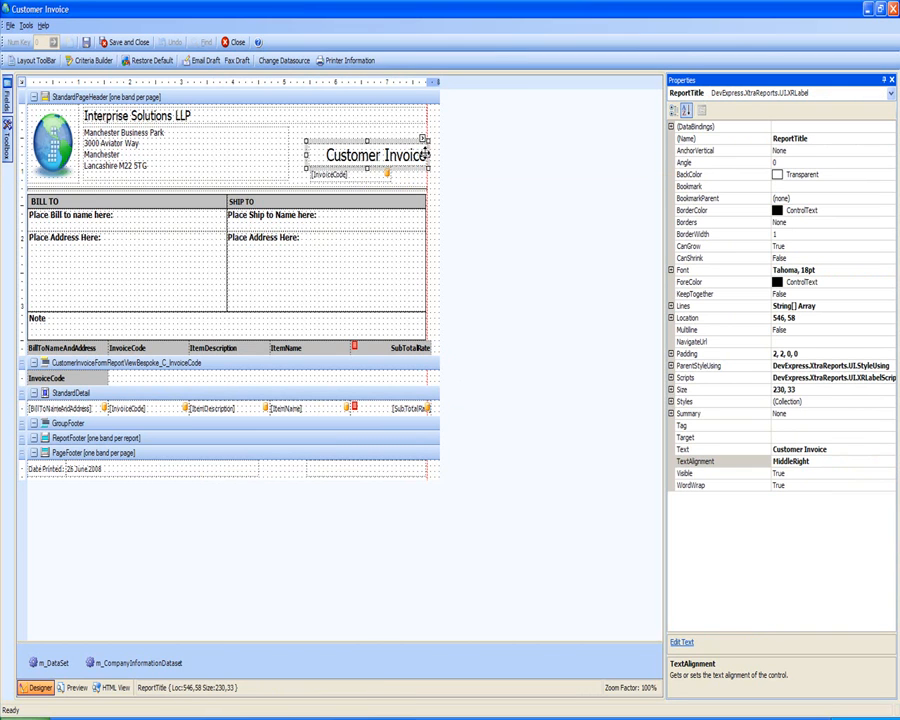
# Narrow the Customer Invoice title to 221 wide from its right edge and set the page header's InvoiceCode field to font size 12
pyautogui.moveTo(424, 155); pyautogui.dragTo(415, 155)
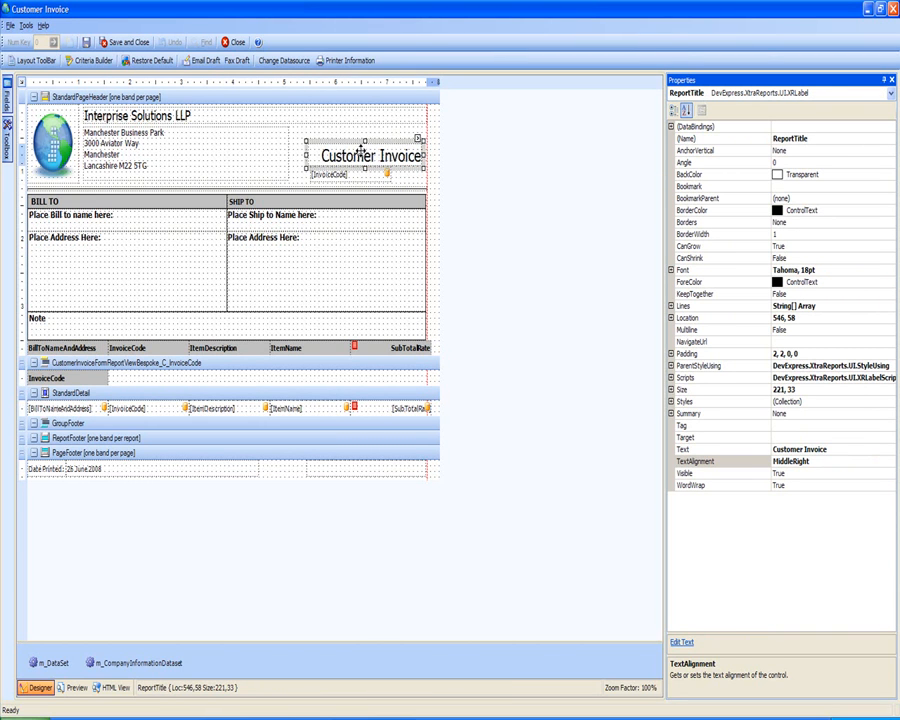
pyautogui.click(339, 176)
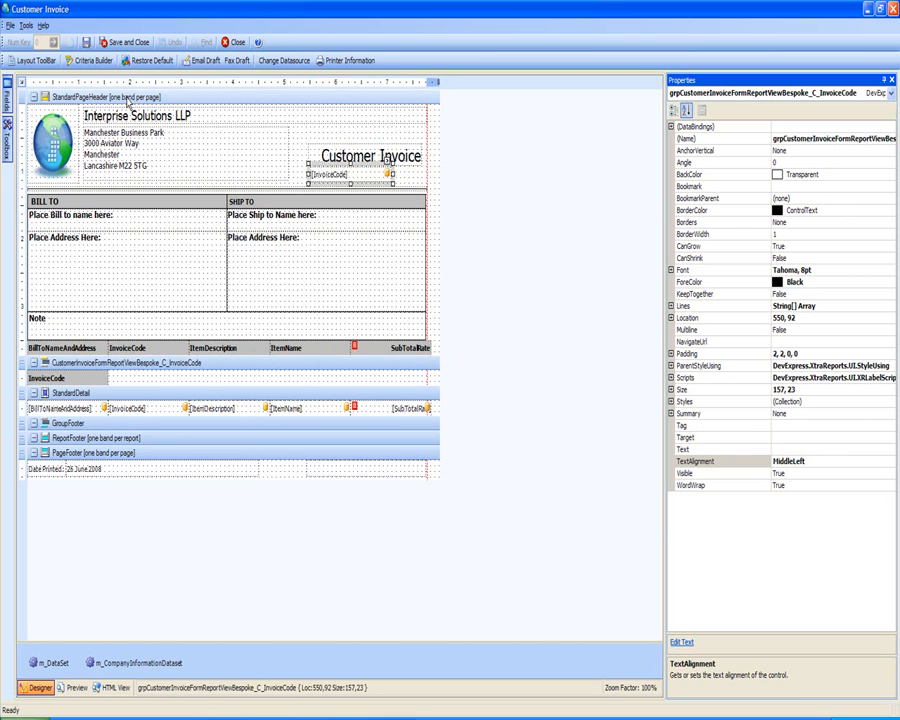
pyautogui.click(11, 62)
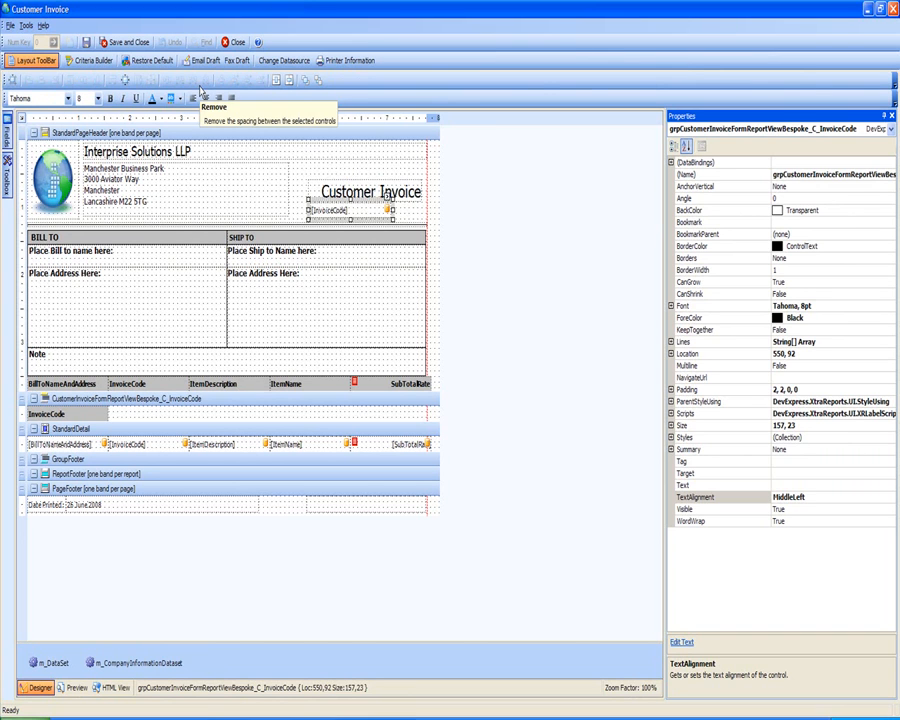
pyautogui.click(97, 98)
pyautogui.click(84, 161)
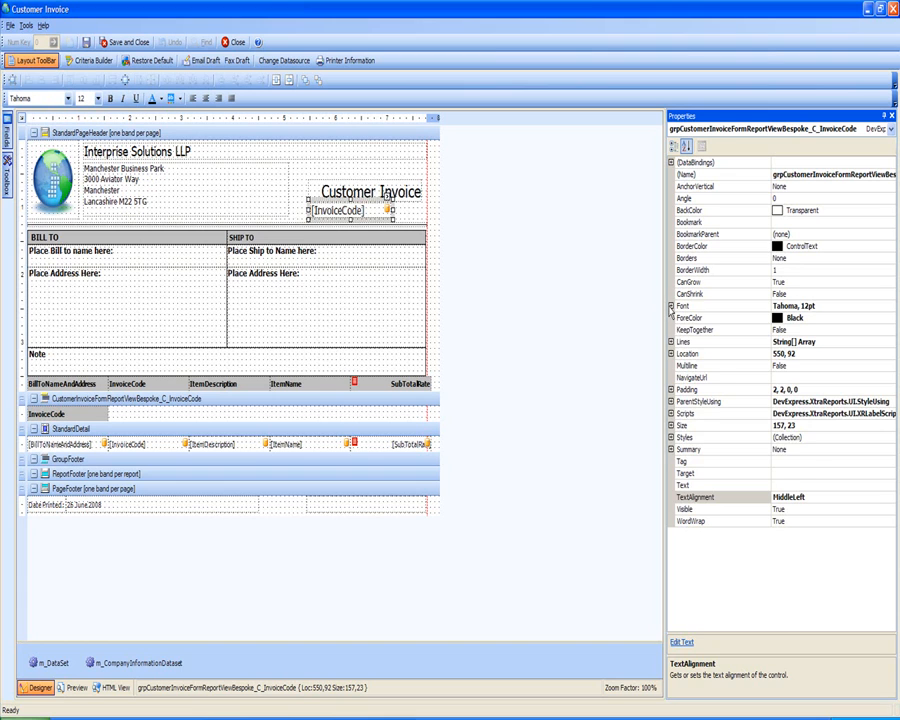
pyautogui.click(671, 306)
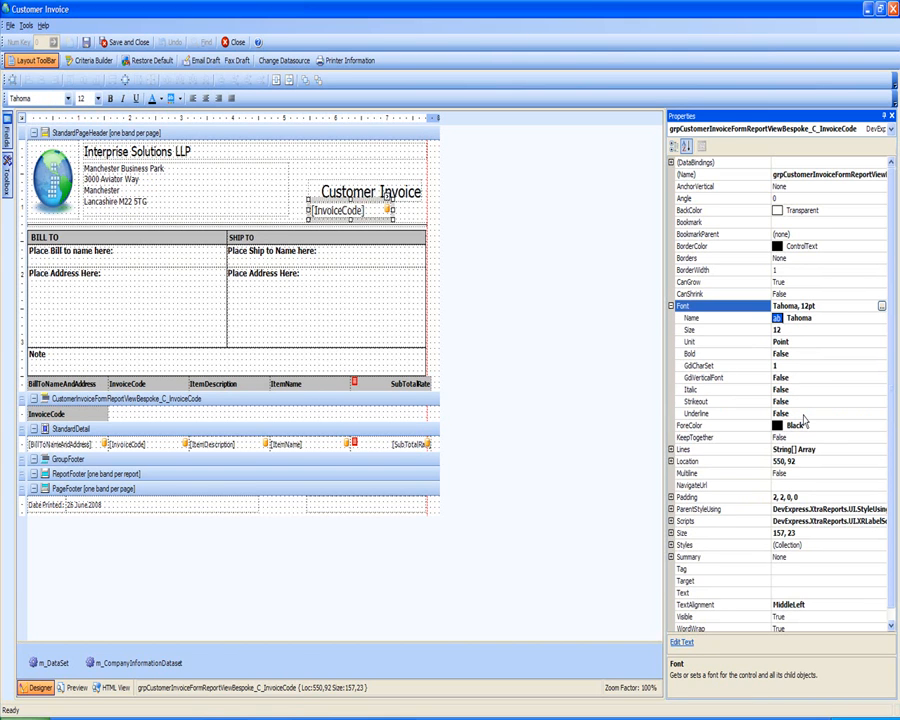
pyautogui.click(671, 306)
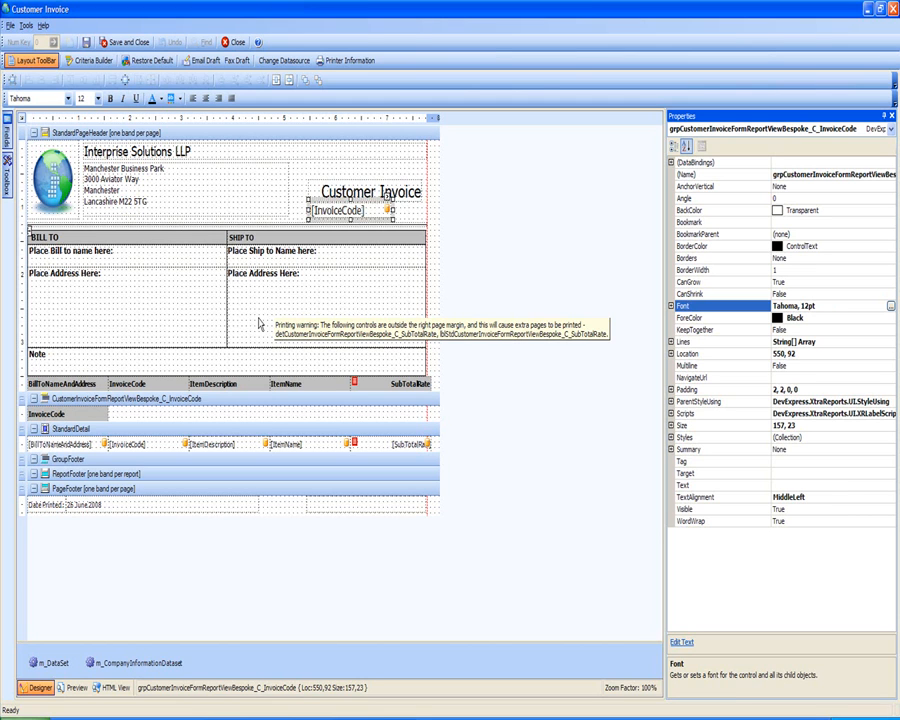
# Move the SubTotalRate data field into an enlarged group footer and the BillToNameAndAddress field into the name cell under BILL TO
pyautogui.click(375, 444)
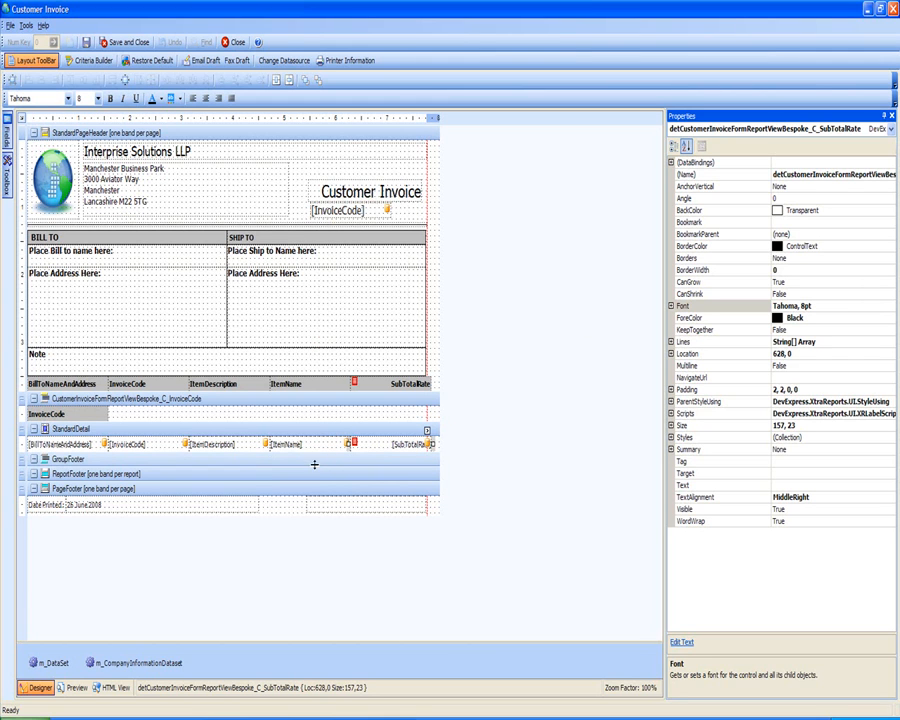
pyautogui.moveTo(315, 466); pyautogui.dragTo(315, 488)
pyautogui.moveTo(380, 447); pyautogui.dragTo(402, 480)
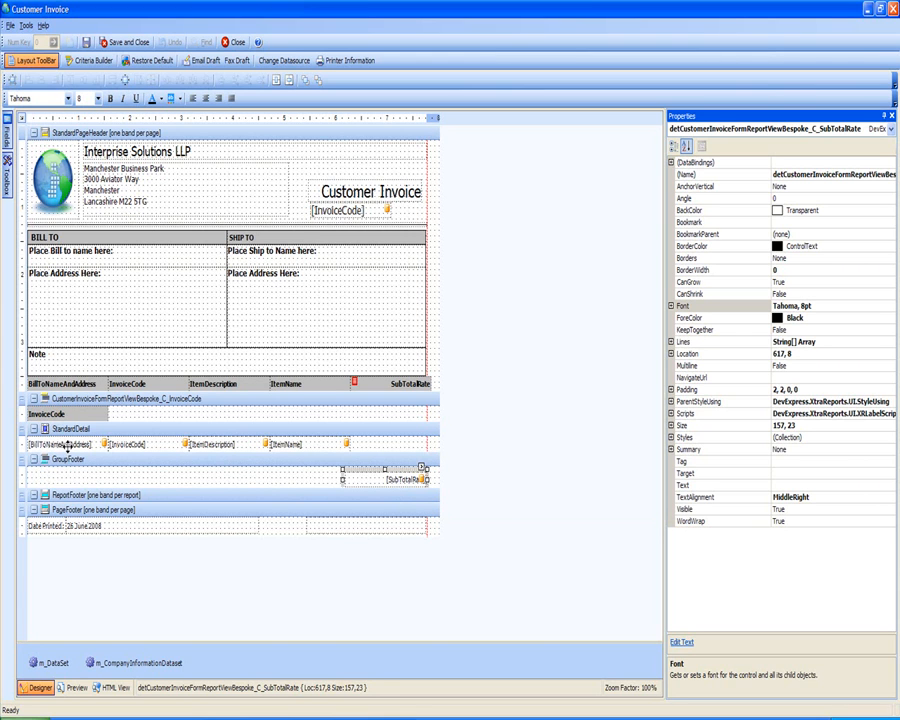
pyautogui.moveTo(66, 444); pyautogui.dragTo(220, 258)
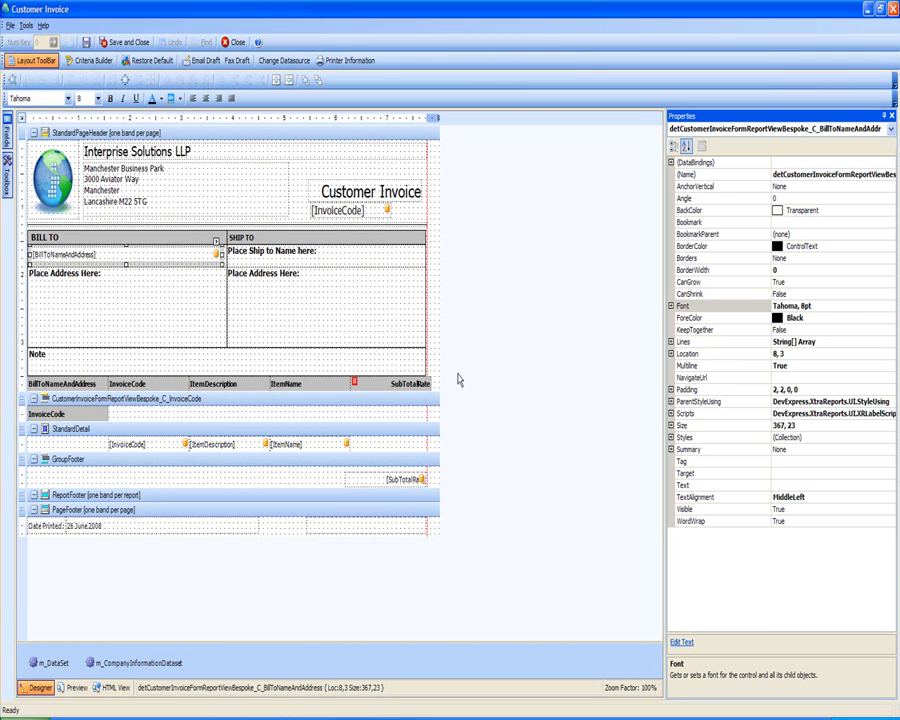
# Give the group footer's SubTotalRate field a top border with a border width of 1
pyautogui.click(391, 480)
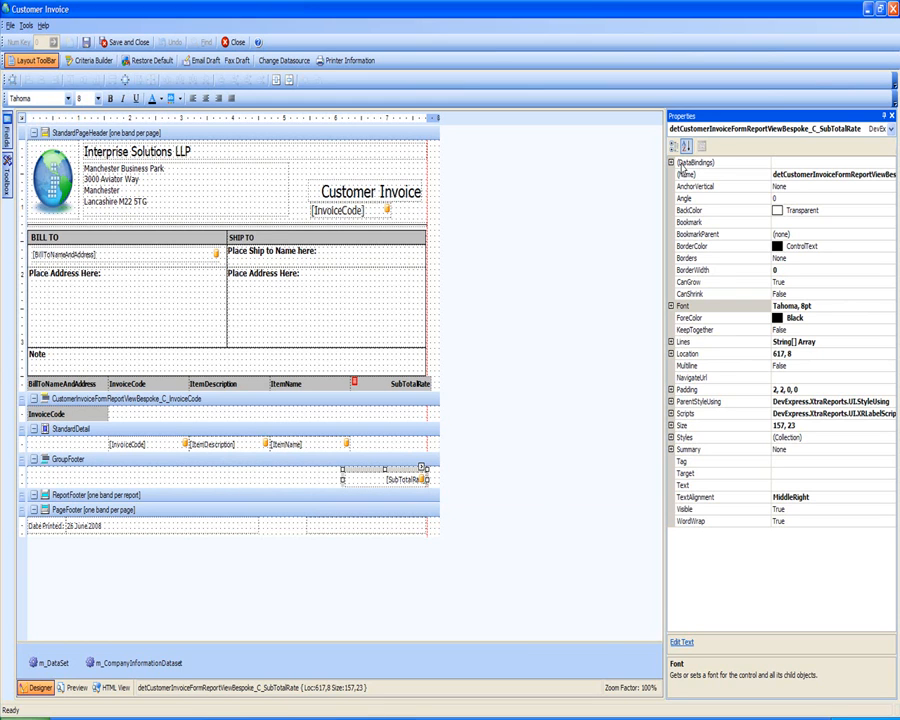
pyautogui.click(700, 258)
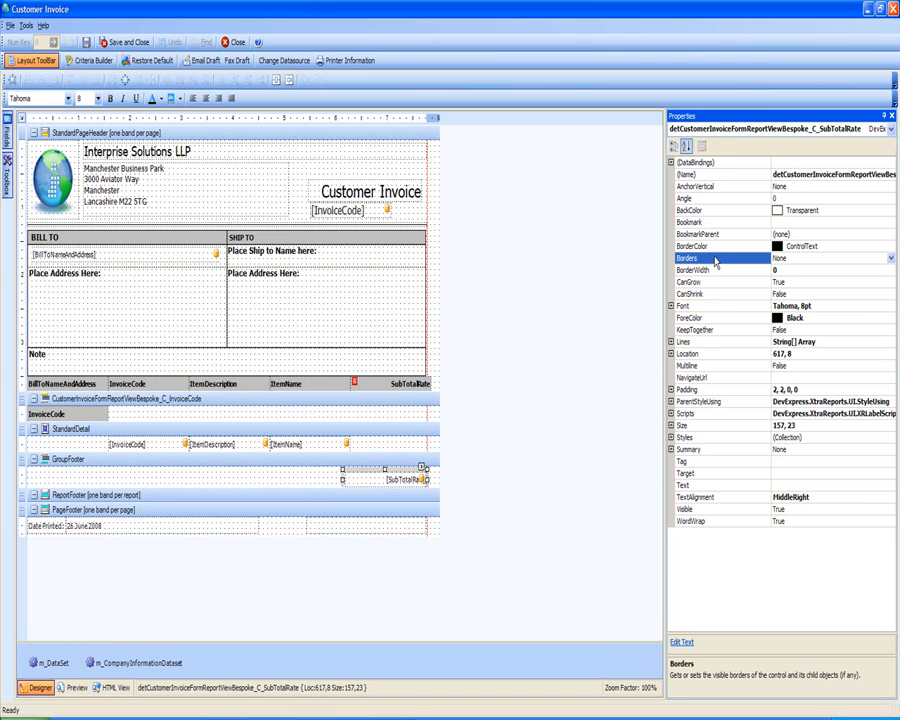
pyautogui.click(890, 258)
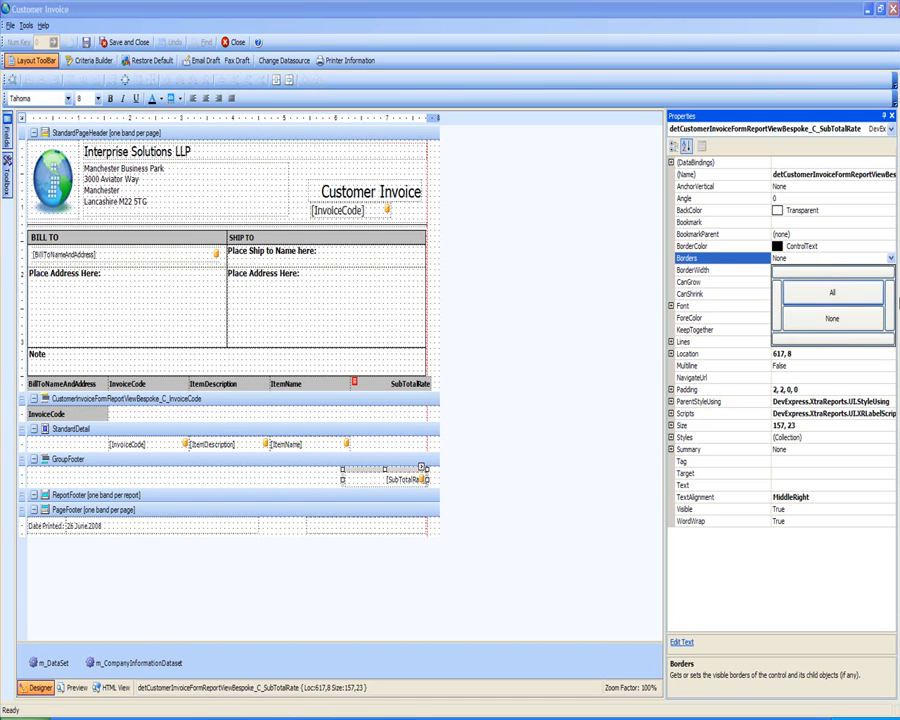
pyautogui.click(826, 274)
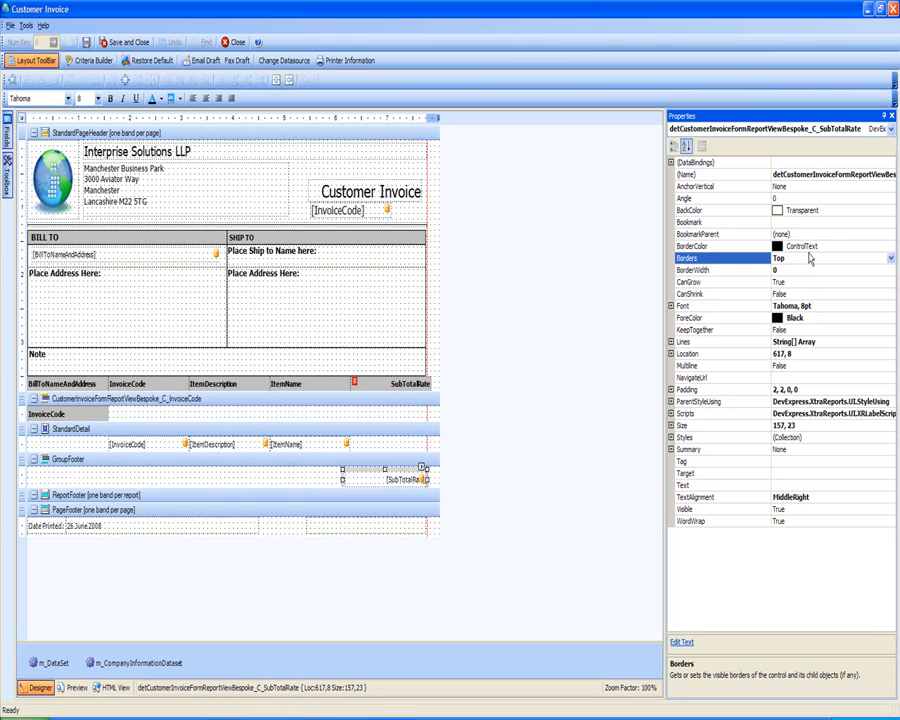
pyautogui.click(755, 270)
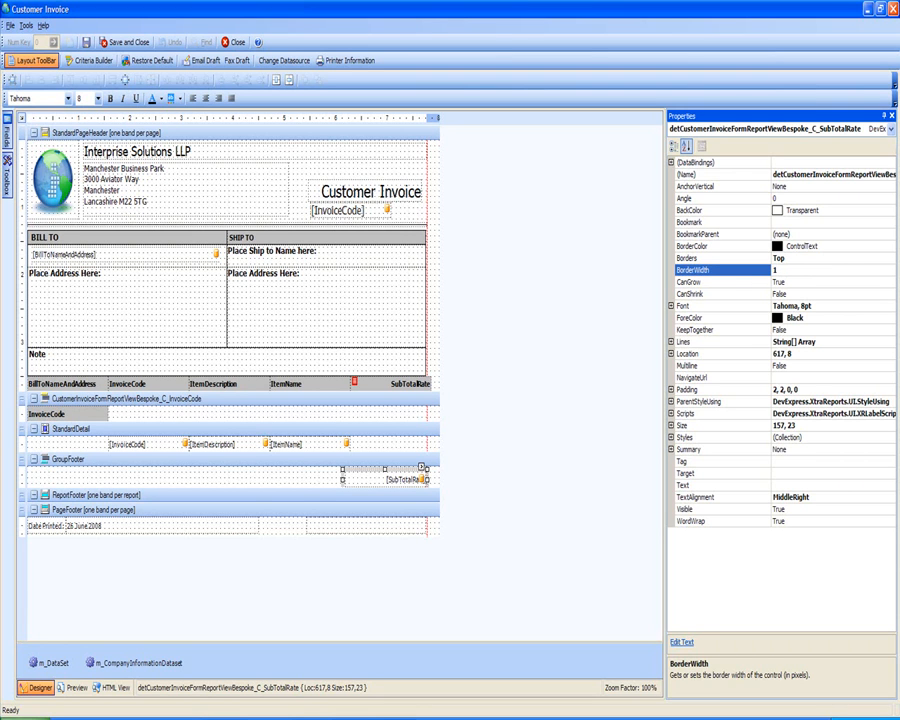
pyautogui.write('1')
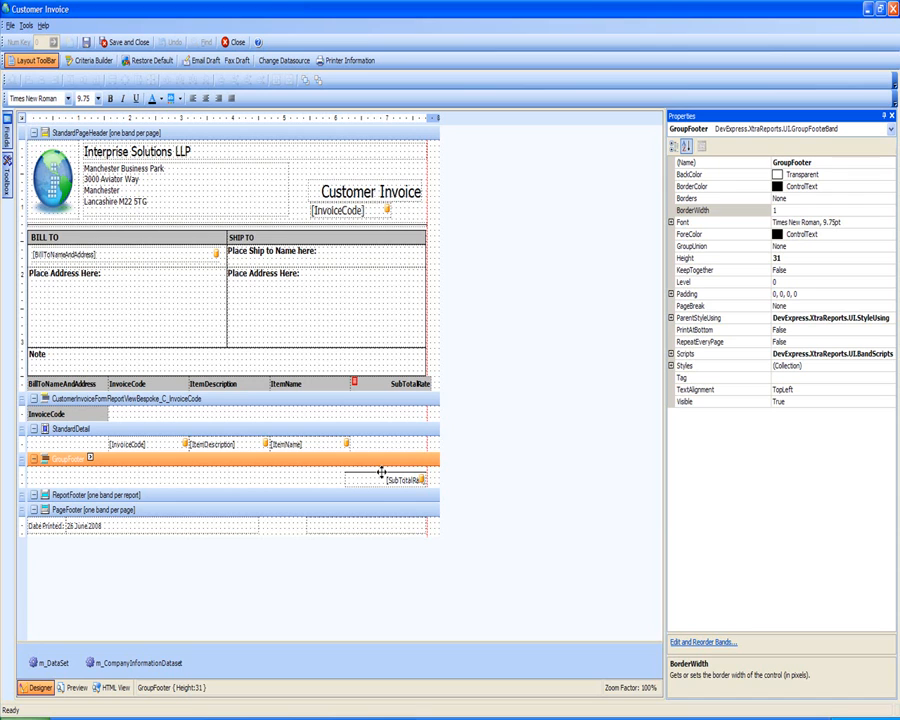
# Turn on Print at Bottom for the GroupFooter band
pyautogui.click(89, 458)
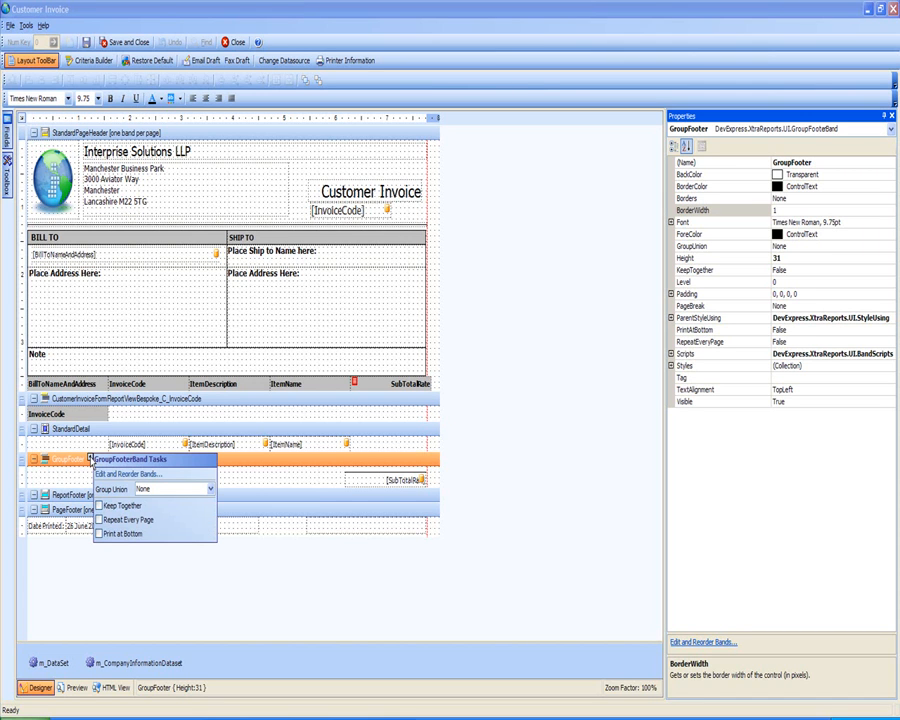
pyautogui.click(98, 534)
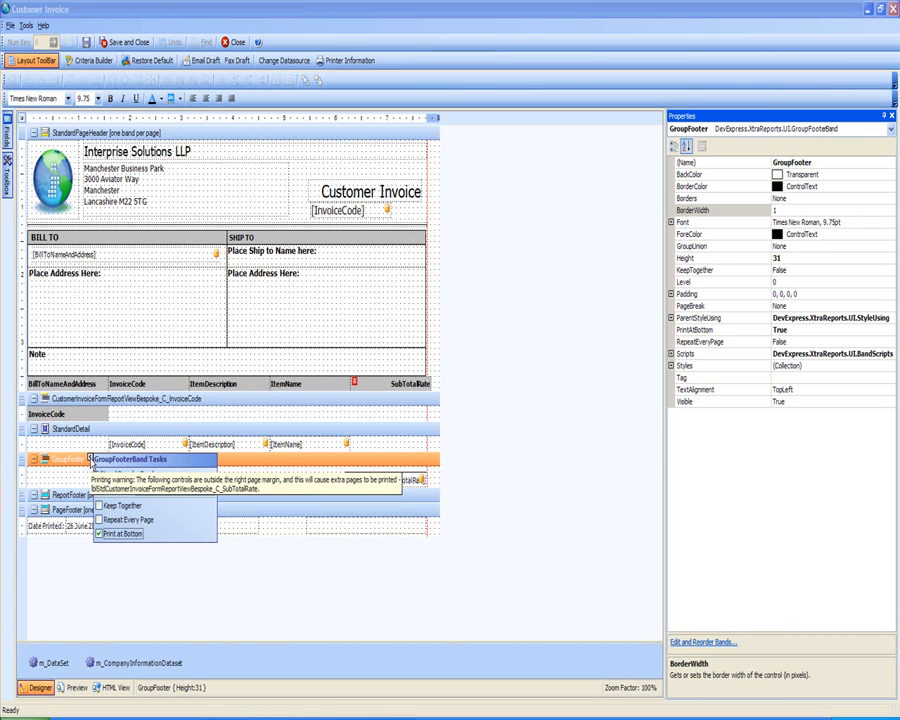
pyautogui.click(90, 459)
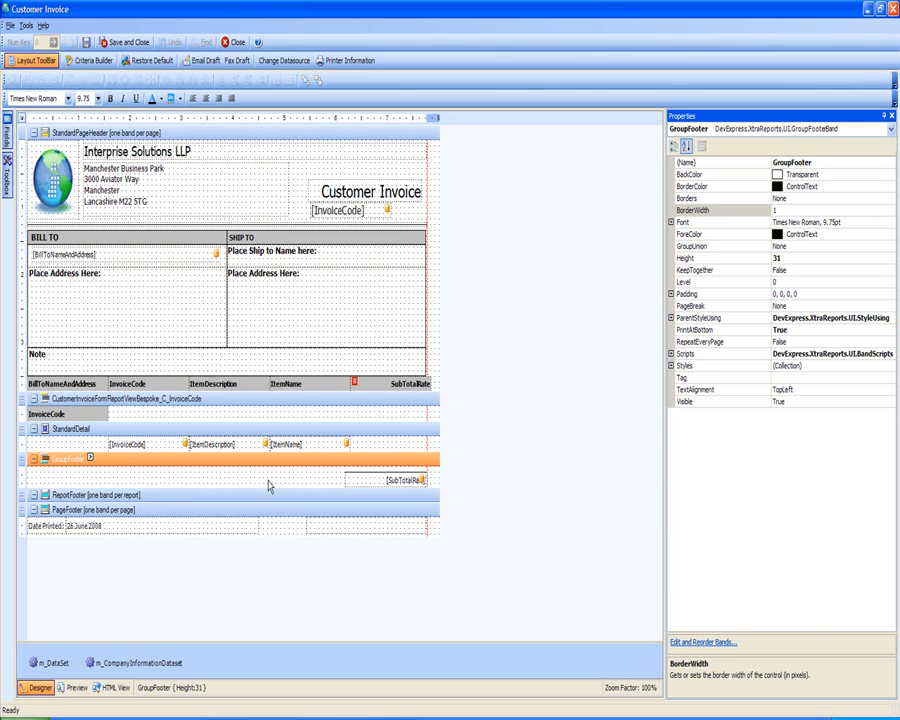
# Format the group footer's SubTotalRate field with the standard Number format #.00, then deselect the field
pyautogui.click(387, 480)
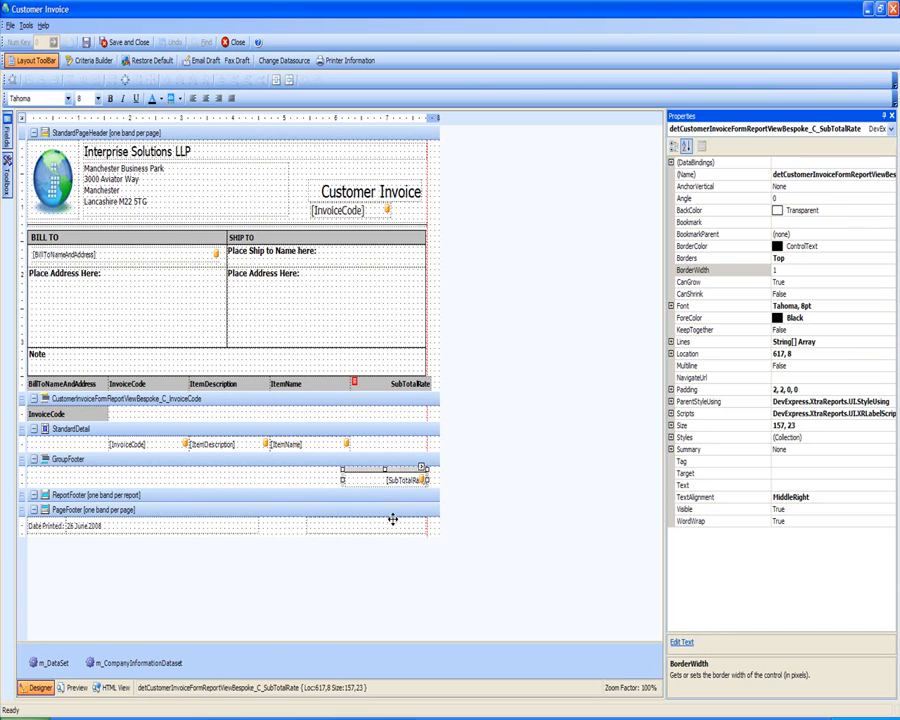
pyautogui.click(423, 468)
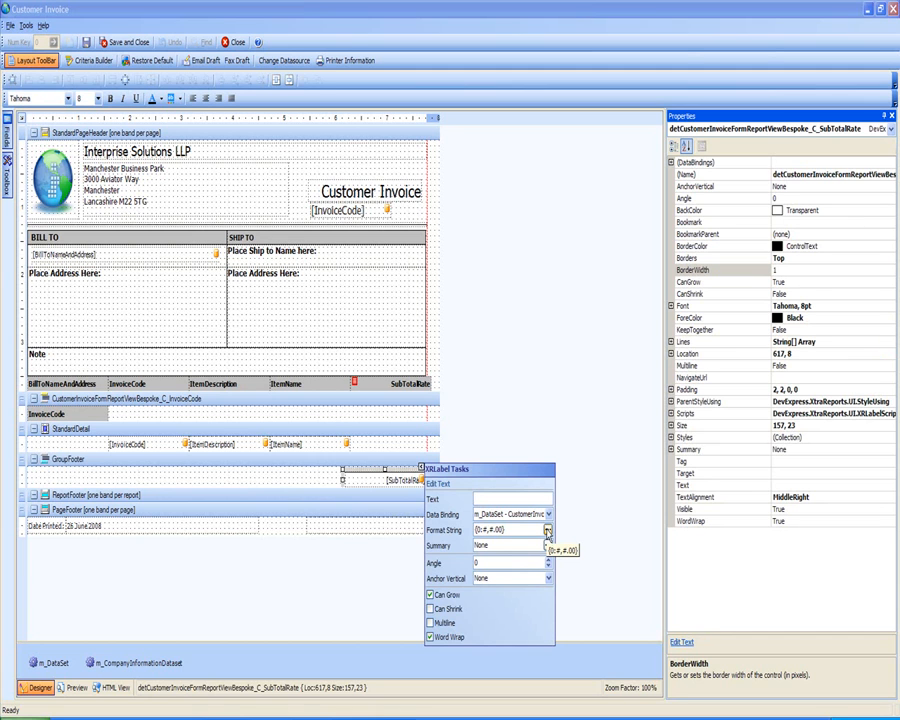
pyautogui.click(547, 531)
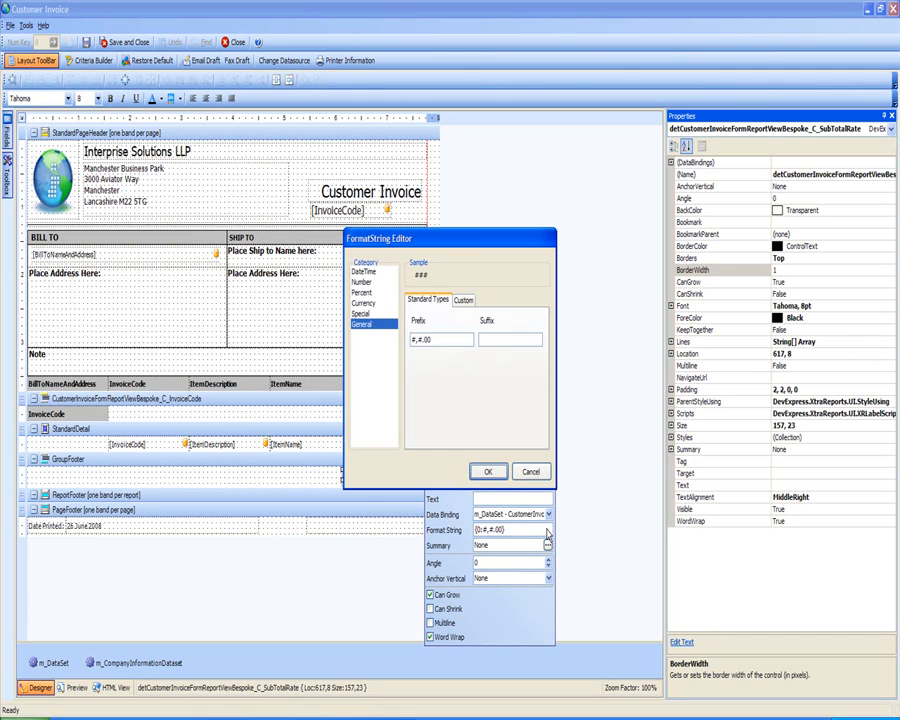
pyautogui.click(364, 283)
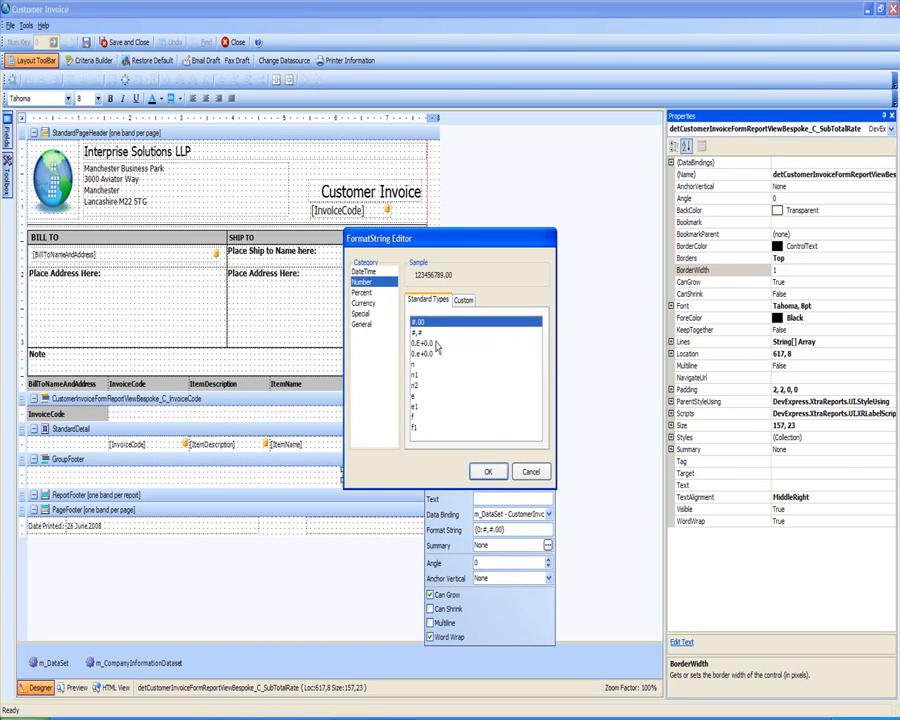
pyautogui.click(489, 473)
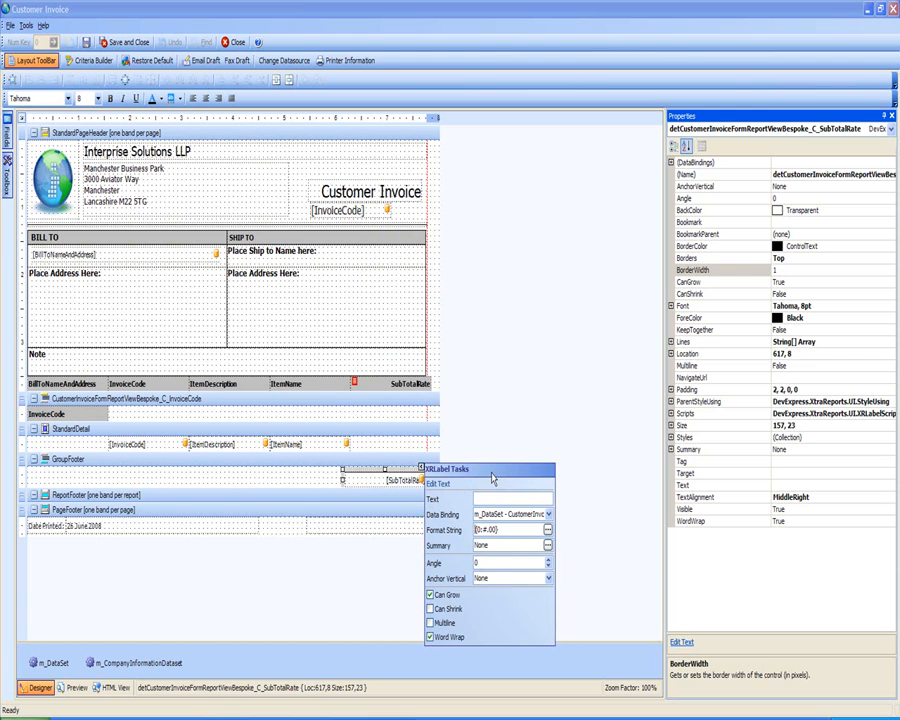
pyautogui.click(279, 481)
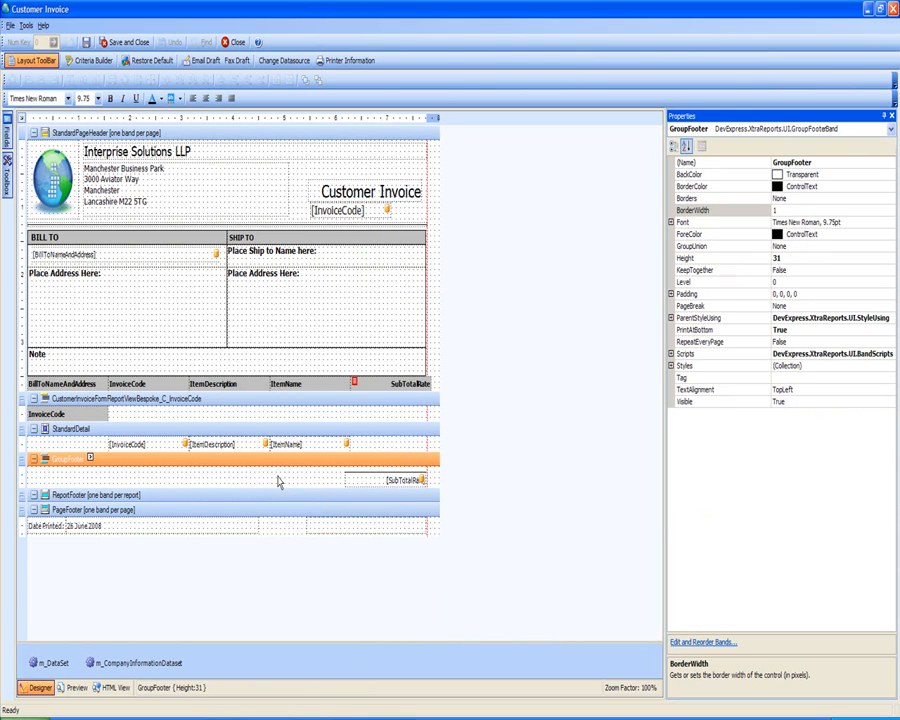
# Select the InvoiceCode, ItemDescription and ItemName fields in the detail band together, then reduce the selection to InvoiceCode alone
pyautogui.click(129, 444)
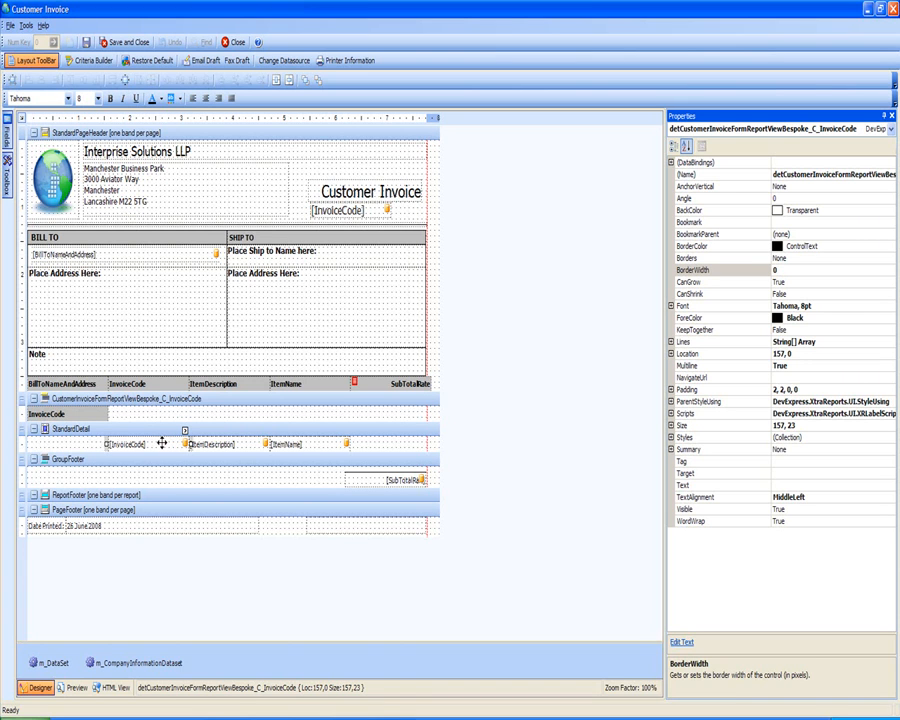
pyautogui.keyDown('ctrl'); pyautogui.click(229, 444); pyautogui.keyUp('ctrl')
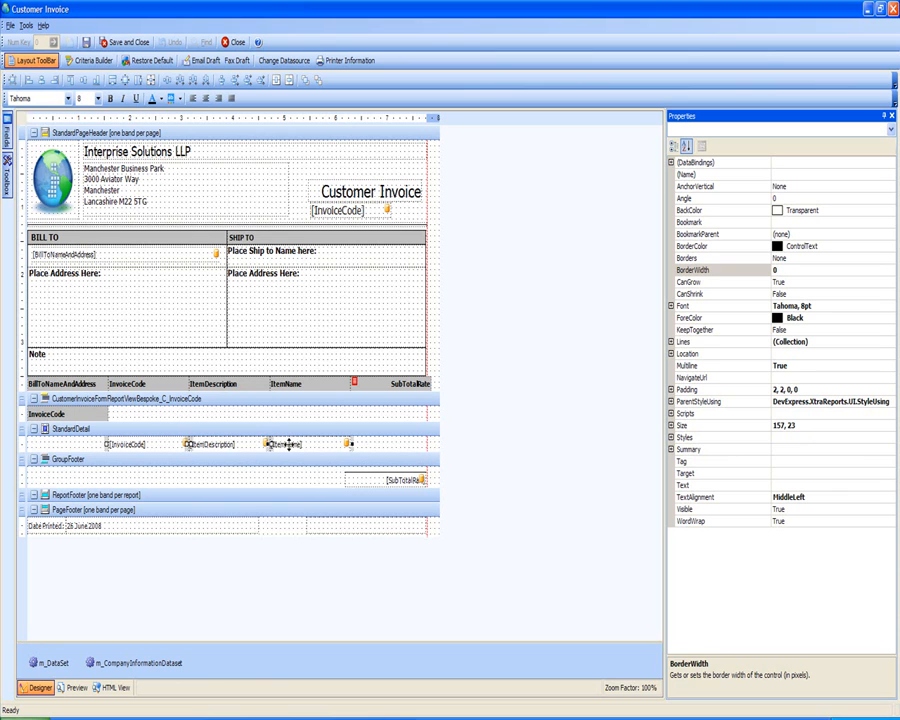
pyautogui.click(128, 446)
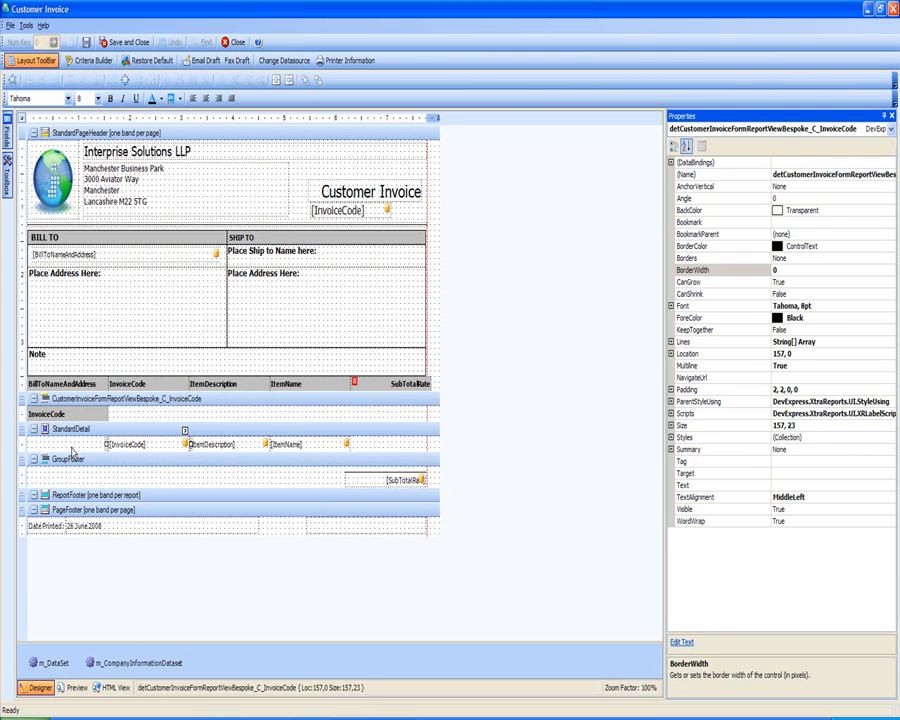
# Nudge the detail band's InvoiceCode field back and forth in small increments, leaving it at location 113, 0
pyautogui.click(133, 451)
pyautogui.click(134, 446)
pyautogui.press('Left')
pyautogui.press('Left')
pyautogui.press('Left')
pyautogui.press('Left')
pyautogui.press('Left')
pyautogui.press('Left')
pyautogui.press('Left')
pyautogui.press('Left')
pyautogui.press('Left')
pyautogui.press('Left')
pyautogui.press('Left')
pyautogui.press('Left')
pyautogui.press('Left')
pyautogui.press('Left')
pyautogui.press('Left')
pyautogui.press('Left')
pyautogui.press('Left')
pyautogui.press('Left')
pyautogui.press('Left')
pyautogui.press('Left')
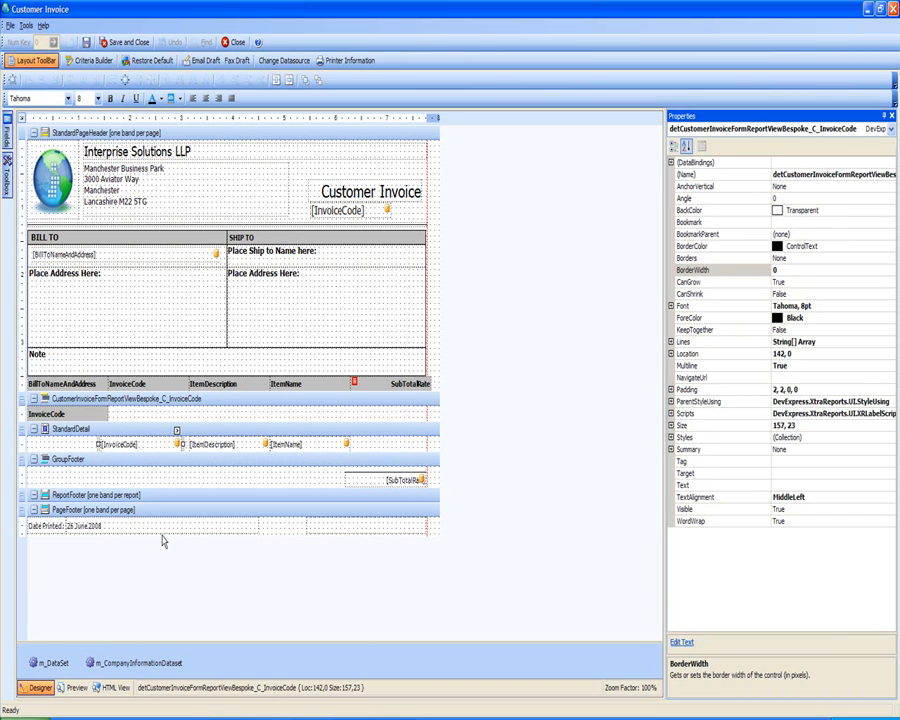
pyautogui.press('Right')
pyautogui.press('Right')
pyautogui.press('Right')
pyautogui.press('Right')
pyautogui.press('Right')
pyautogui.press('Right')
pyautogui.press('Right')
pyautogui.press('Right')
pyautogui.press('Right')
pyautogui.press('Right')
pyautogui.press('Right')
pyautogui.press('Right')
pyautogui.press('Right')
pyautogui.press('Right')
pyautogui.press('Right')
pyautogui.press('Right')
pyautogui.press('Right')
pyautogui.press('Right')
pyautogui.press('Right')
pyautogui.press('Right')
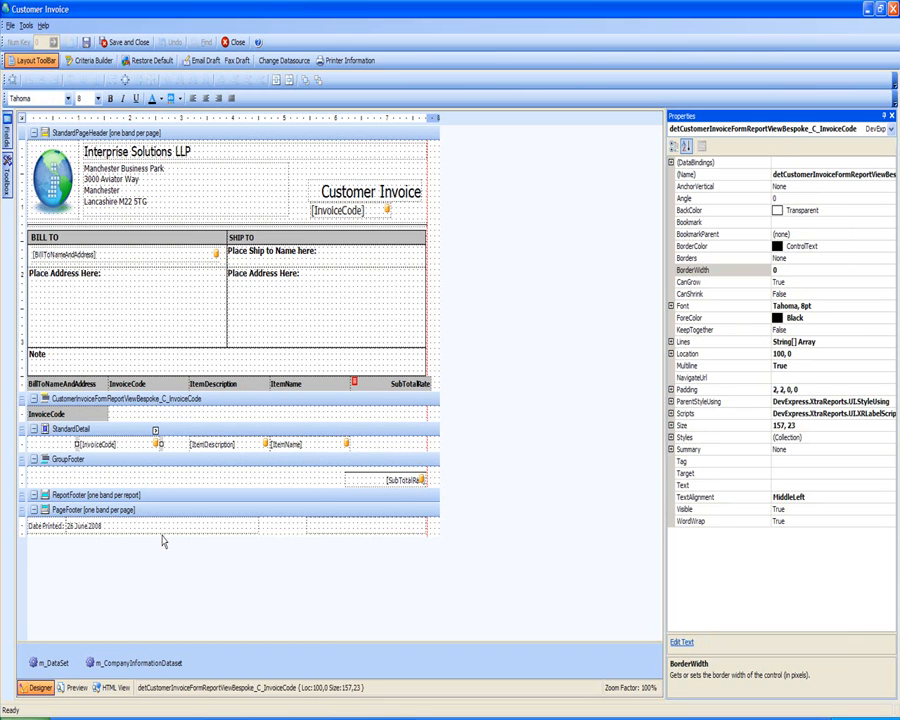
pyautogui.press('Left')
pyautogui.press('Left')
pyautogui.press('Left')
pyautogui.press('Left')
pyautogui.press('Left')
pyautogui.press('Left')
pyautogui.press('Left')
pyautogui.press('Left')
pyautogui.press('Left')
pyautogui.press('Left')
pyautogui.press('Left')
pyautogui.press('Left')
pyautogui.press('Left')
pyautogui.press('Left')
pyautogui.press('Left')
pyautogui.press('Left')
pyautogui.press('Left')
pyautogui.press('Left')
pyautogui.press('Left')
pyautogui.press('Left')
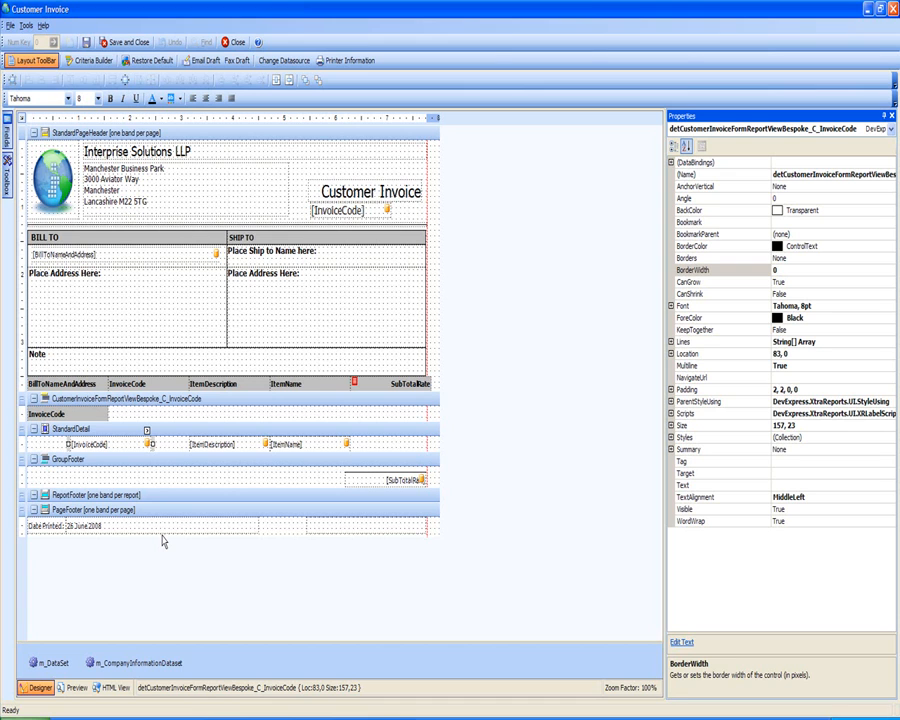
pyautogui.press('Right')
pyautogui.press('Right')
pyautogui.press('Right')
pyautogui.press('Right')
pyautogui.press('Right')
pyautogui.press('Left')
pyautogui.press('Left')
pyautogui.press('Left')
pyautogui.press('Left')
pyautogui.press('Left')
pyautogui.press('Left')
pyautogui.press('Left')
pyautogui.press('Left')
pyautogui.press('Left')
pyautogui.press('Left')
pyautogui.press('Left')
pyautogui.press('Right')
pyautogui.press('Right')
pyautogui.press('Right')
pyautogui.press('Right')
pyautogui.press('Right')
pyautogui.press('Right')
pyautogui.press('Right')
pyautogui.press('Right')
pyautogui.press('Right')
pyautogui.press('Right')
pyautogui.press('Right')
pyautogui.press('Right')
pyautogui.press('Right')
pyautogui.press('Right')
pyautogui.press('Right')
pyautogui.press('Right')
pyautogui.press('Right')
pyautogui.press('Right')
pyautogui.press('Right')
pyautogui.press('Right')
pyautogui.press('Right')
pyautogui.press('Right')
pyautogui.press('Right')
pyautogui.press('Right')
pyautogui.press('Right')
pyautogui.press('Right')
pyautogui.press('Right')
pyautogui.press('Right')
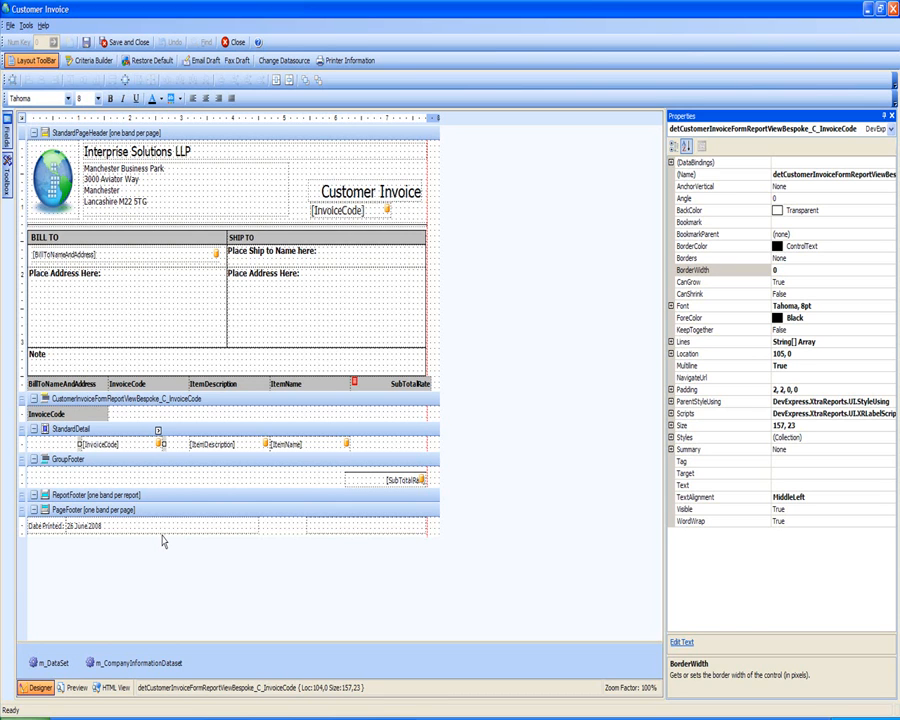
pyautogui.press('Right')
pyautogui.press('Right')
pyautogui.press('Right')
pyautogui.press('Right')
pyautogui.press('Right')
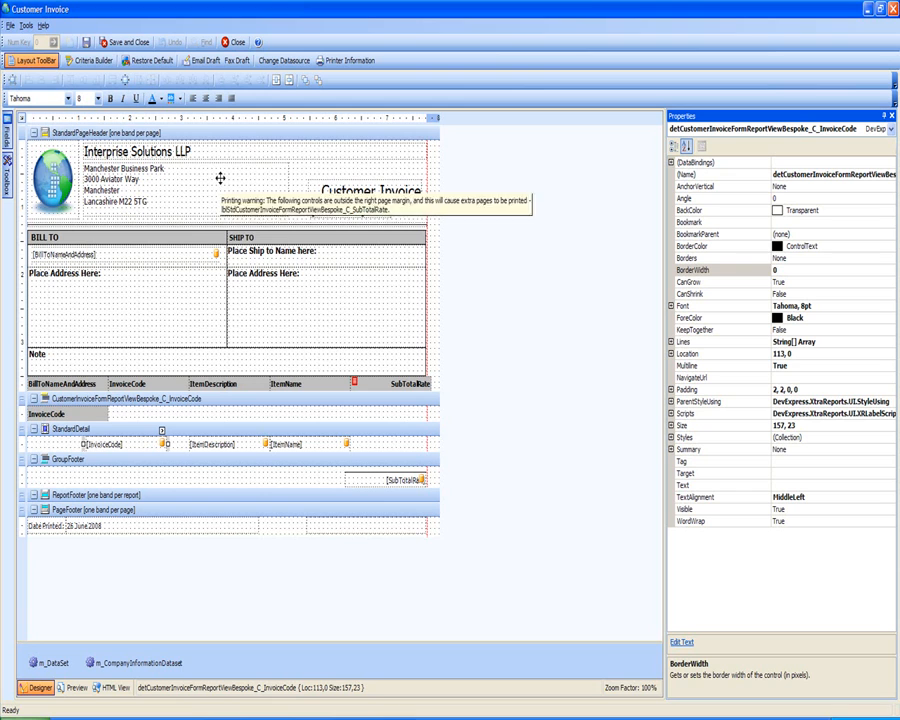
# Set And/Or to None for the InvoiceCode In List criterion in the Criteria Builder and accept the filter
pyautogui.click(90, 62)
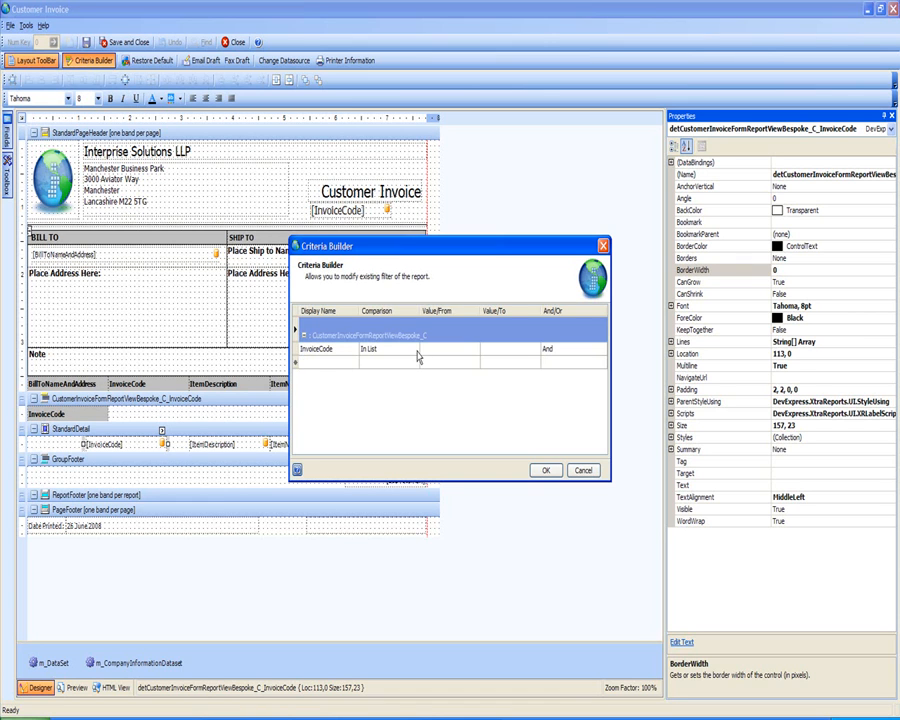
pyautogui.click(575, 350)
pyautogui.click(575, 387)
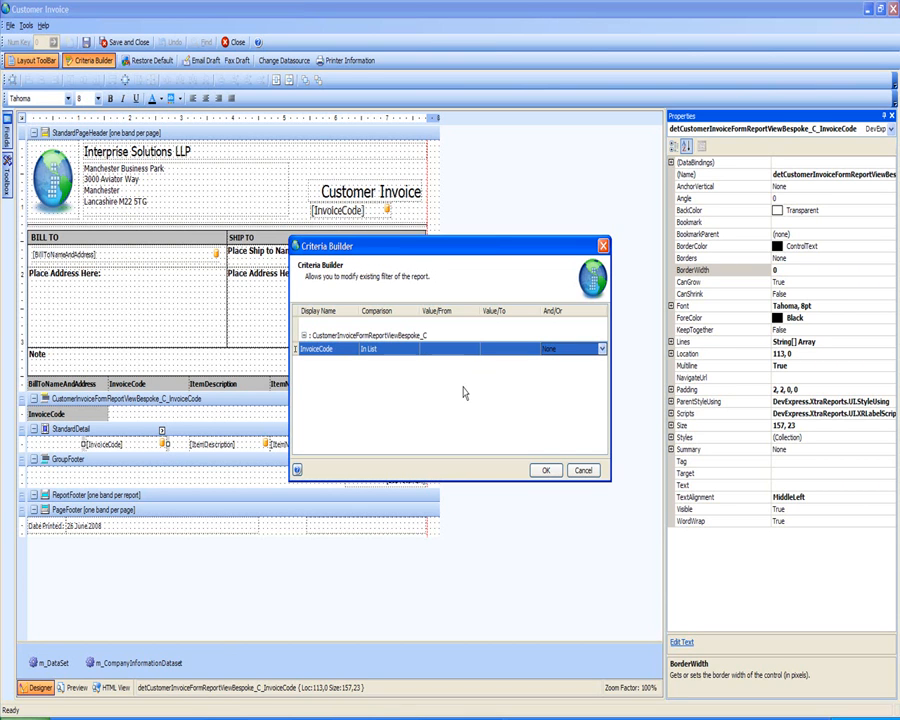
pyautogui.click(552, 468)
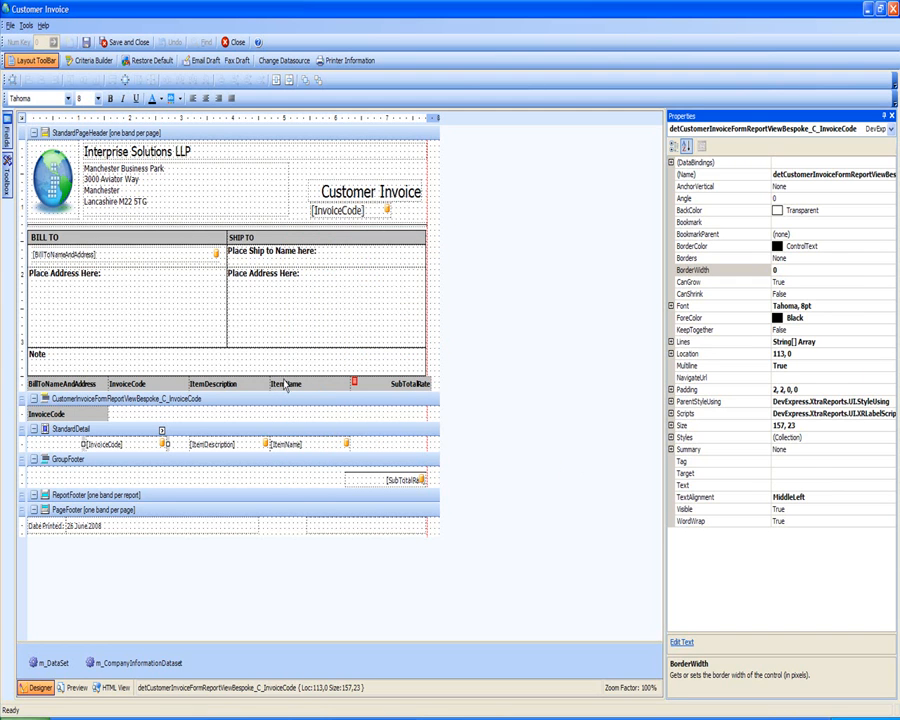
# Select the Ship To side's Place Address Here cell and keep the Fields list docked open beside the report
pyautogui.click(180, 321)
pyautogui.click(304, 324)
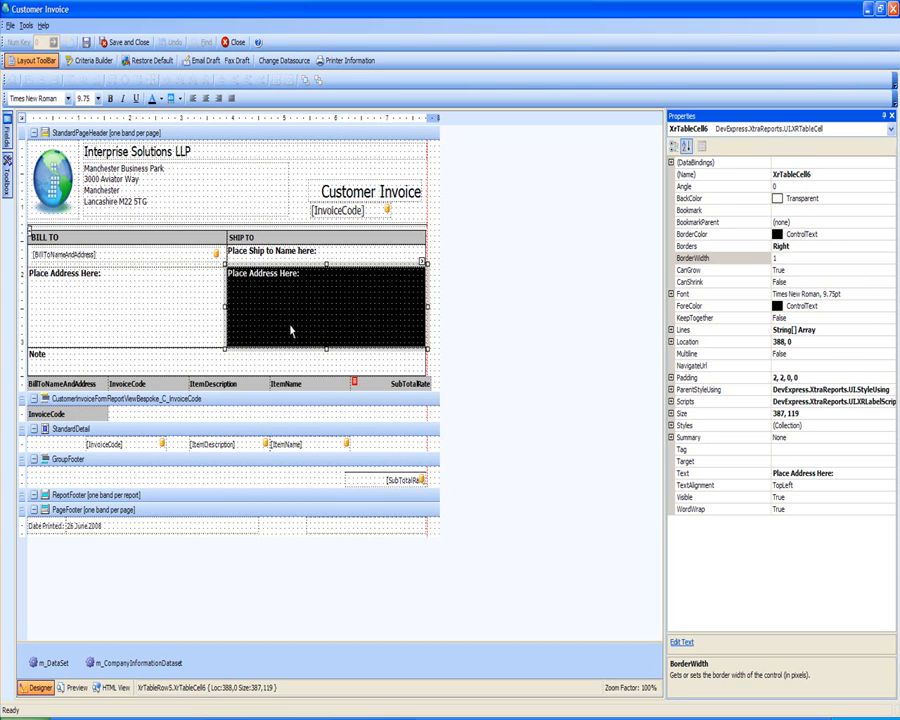
pyautogui.moveTo(6, 118)
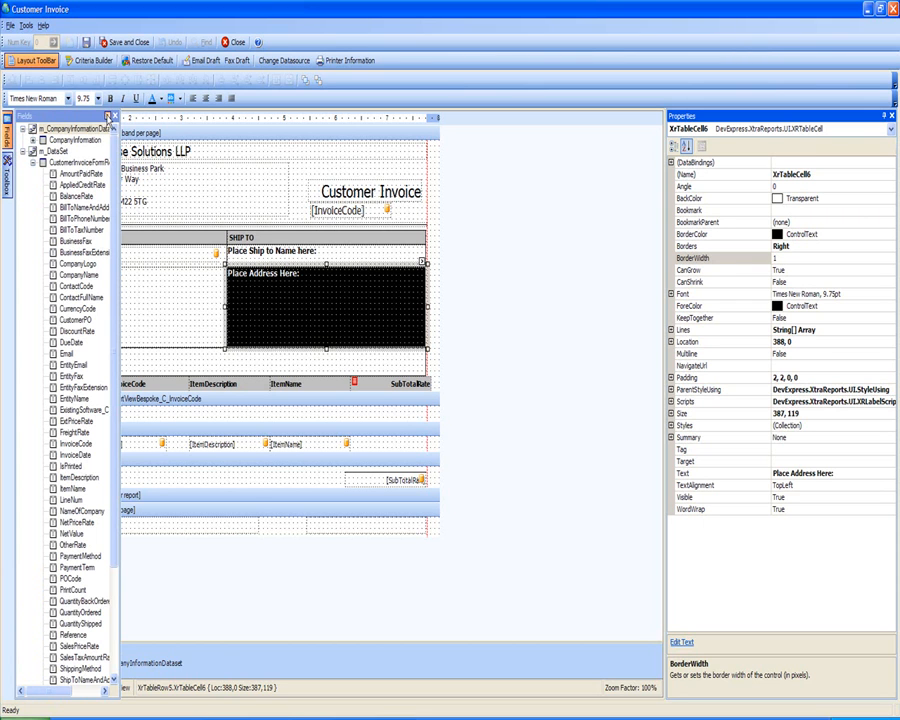
pyautogui.click(108, 116)
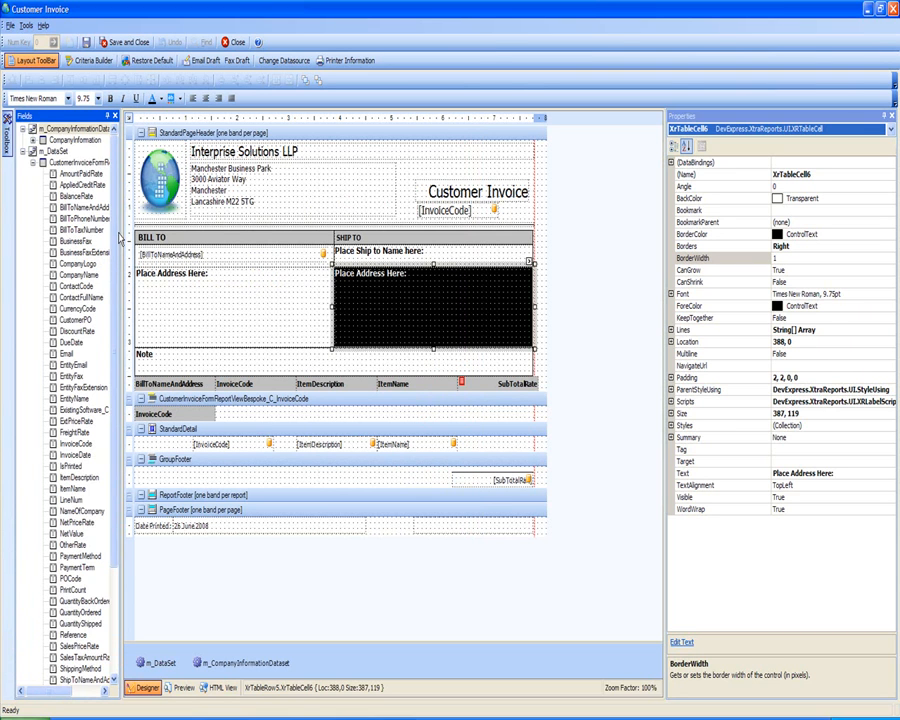
# Place the QuantityShipped field in the StandardDetail band after ItemName, at about location 658, 0, and select it
pyautogui.moveTo(117, 237)
pyautogui.mouseDown()
pyautogui.moveTo(117, 352)
pyautogui.moveTo(124, 230)
pyautogui.mouseUp()
pyautogui.moveTo(123, 231); pyautogui.dragTo(124, 368)
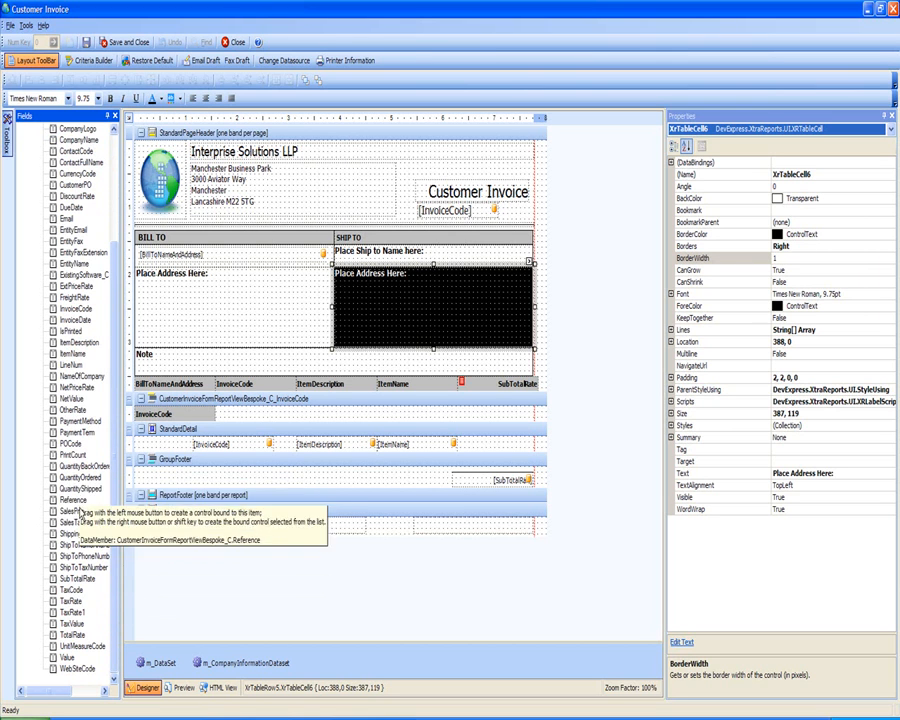
pyautogui.click(75, 490)
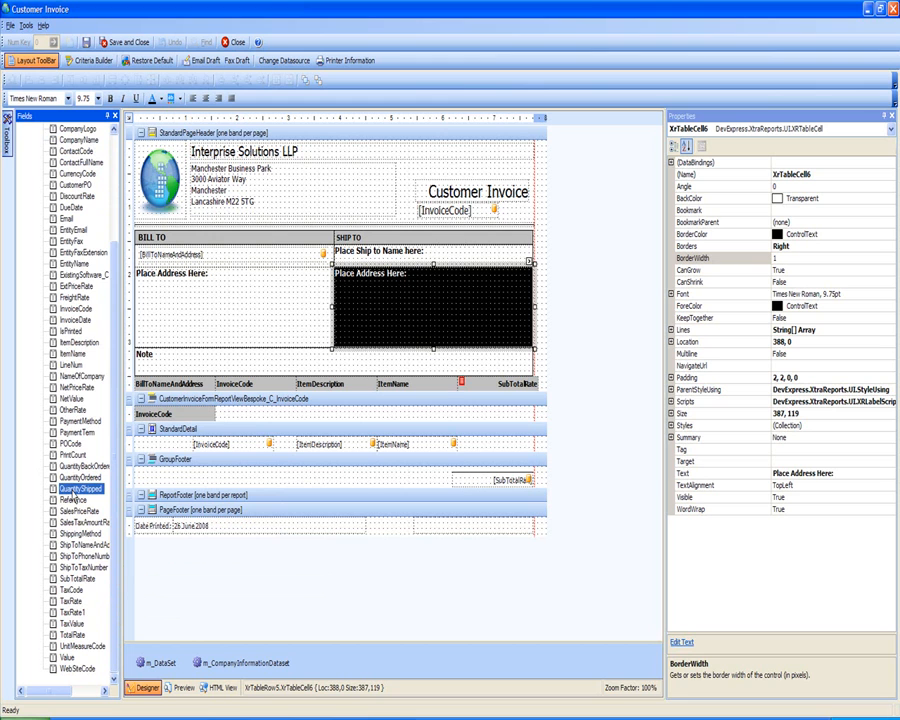
pyautogui.moveTo(72, 495); pyautogui.dragTo(170, 480)
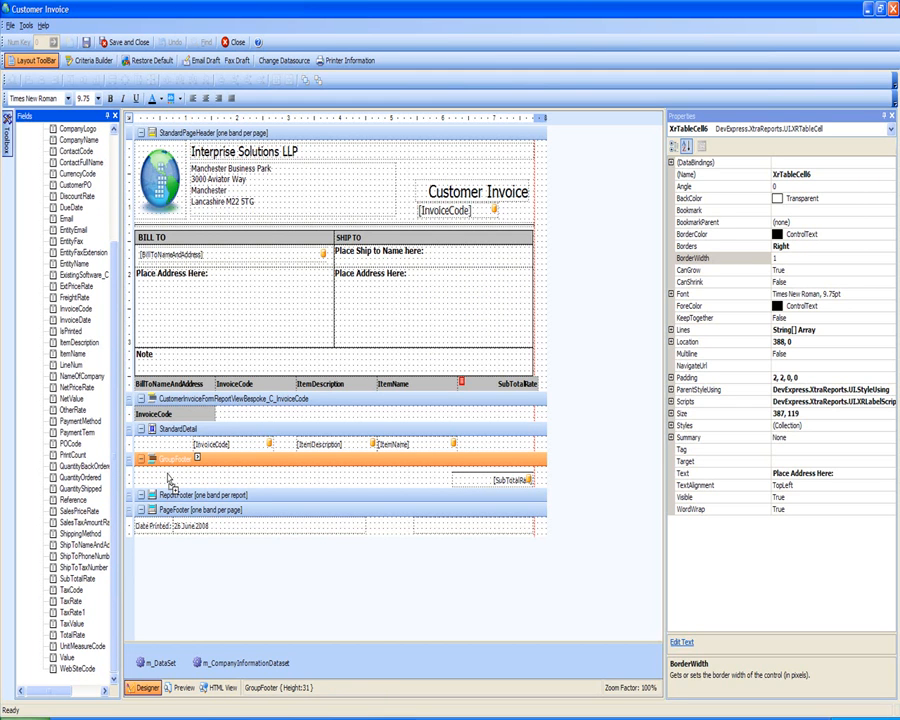
pyautogui.moveTo(170, 480); pyautogui.dragTo(473, 440)
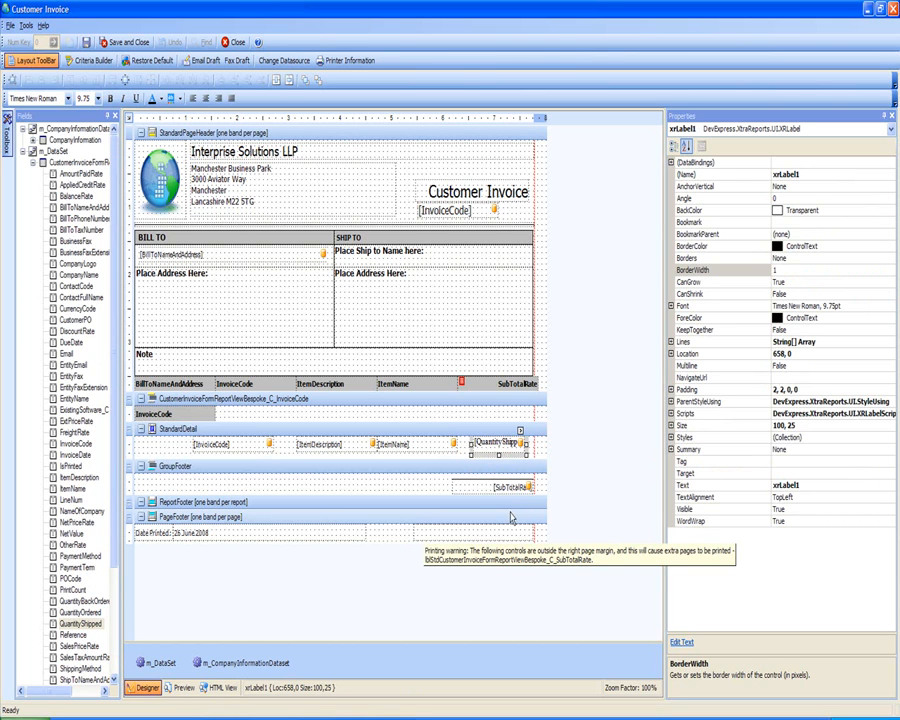
pyautogui.click(533, 446)
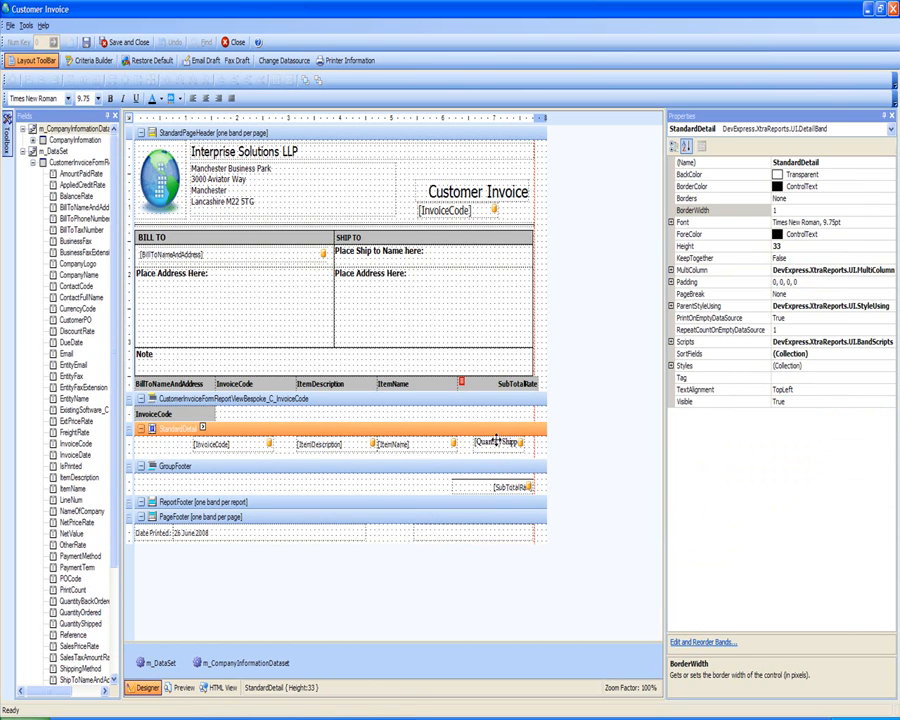
pyautogui.click(494, 445)
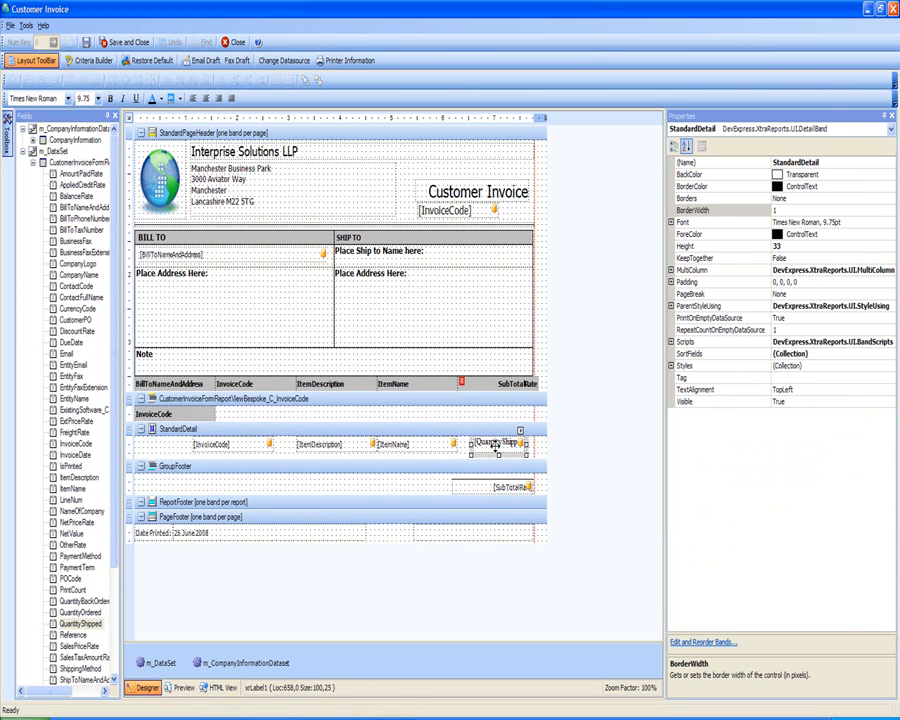
# Compare the fonts of the detail band's ItemName and QuantityShipped fields, select both together, then clear the selection
pyautogui.click(430, 443)
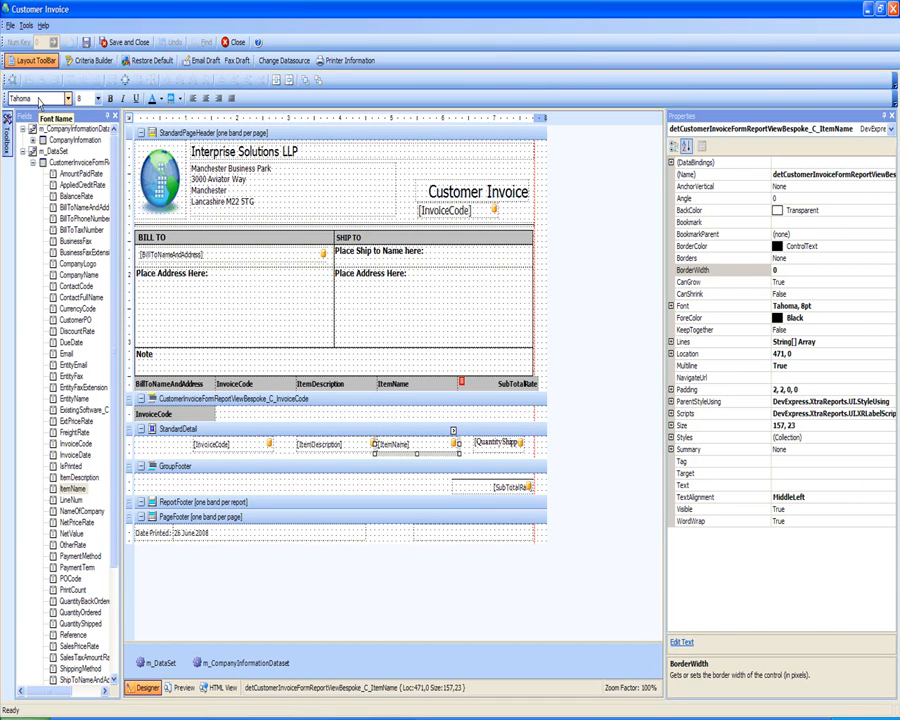
pyautogui.click(508, 442)
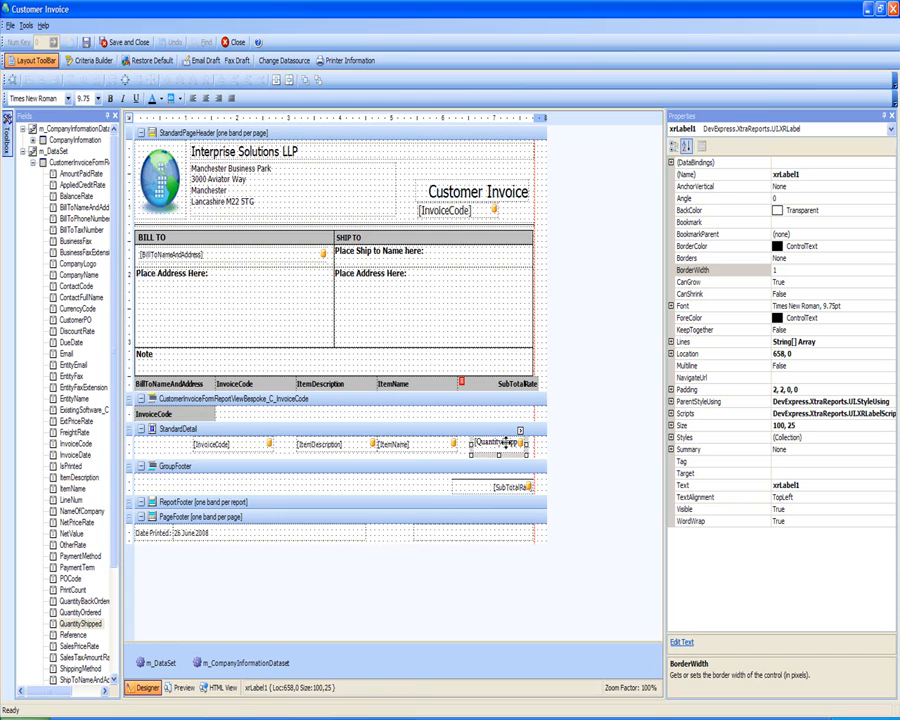
pyautogui.keyDown('ctrl'); pyautogui.click(442, 445); pyautogui.keyUp('ctrl')
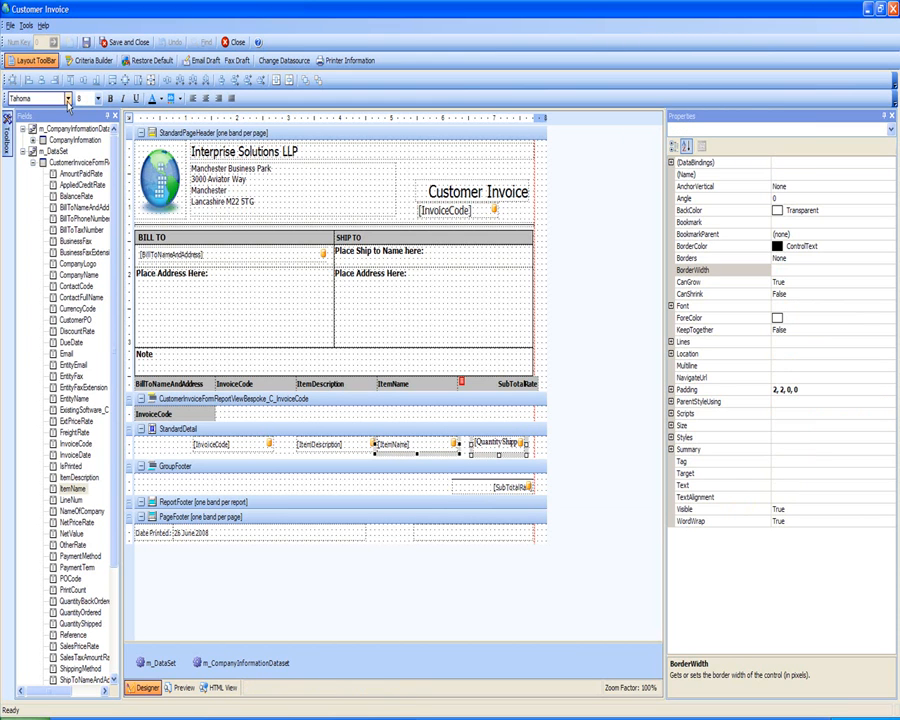
pyautogui.click(436, 481)
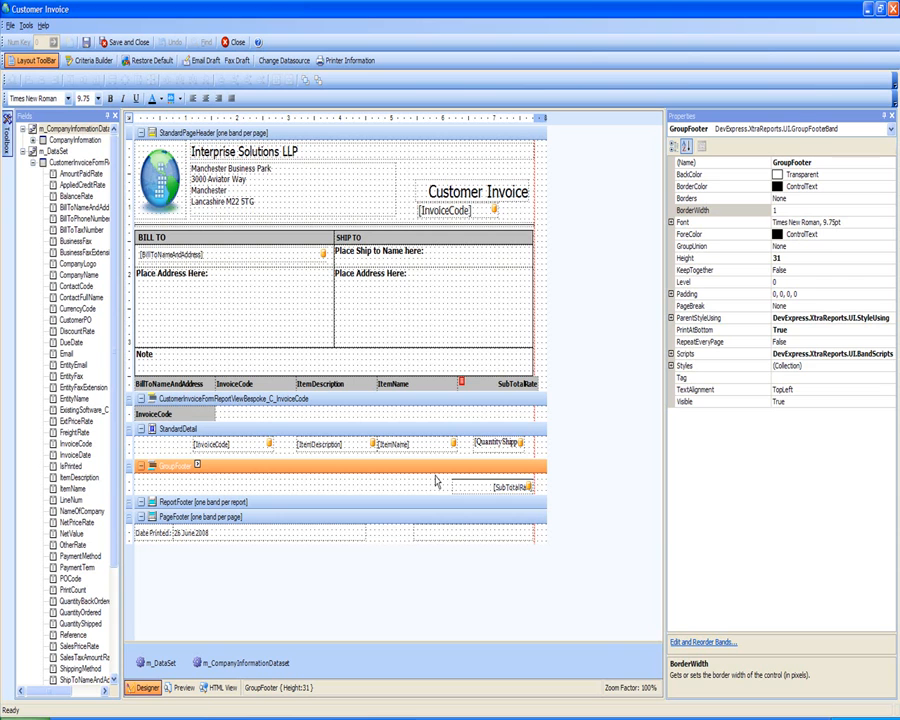
# Select all four detail band fields at once with a selection rectangle, then clear the selection
pyautogui.click(530, 450)
pyautogui.moveTo(530, 447); pyautogui.dragTo(187, 449)
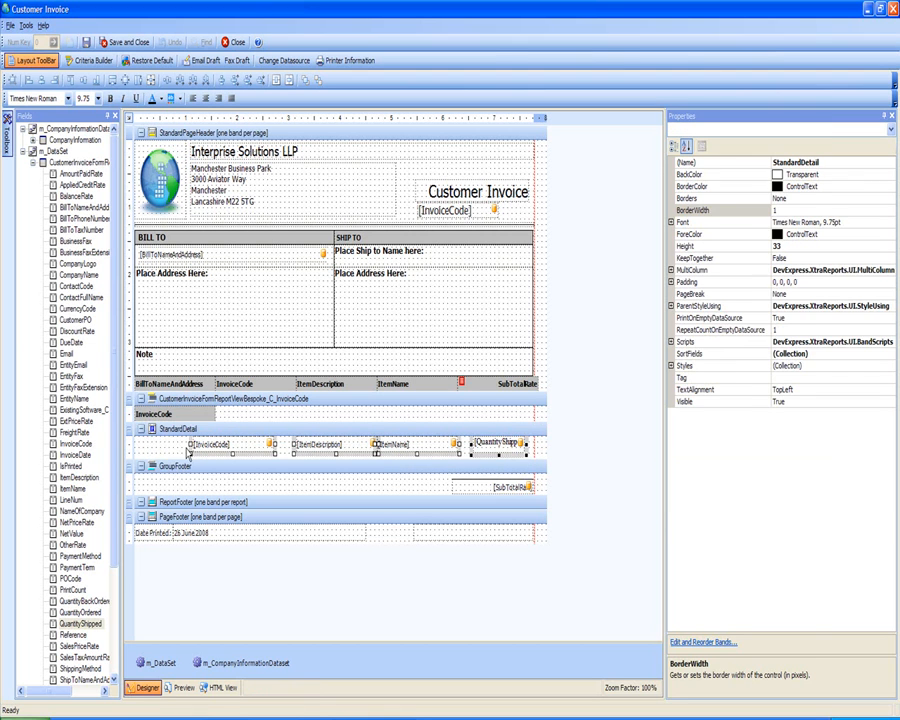
pyautogui.click(189, 453)
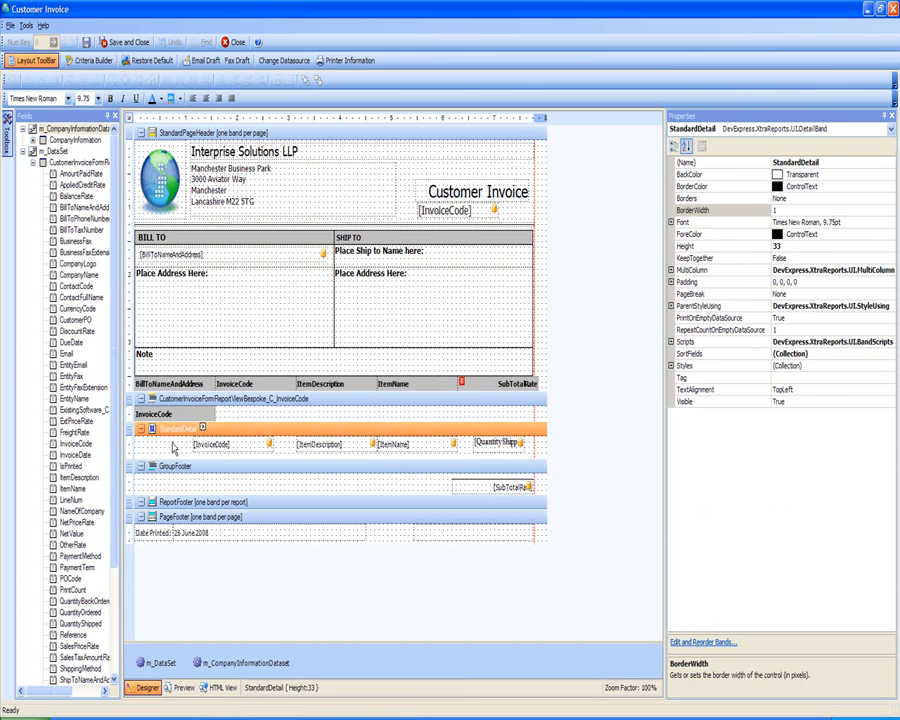
# Add InvoiceCode, ItemDescription, ItemName and QuantityShipped to the selection one by one, then deselect them
pyautogui.click(256, 445)
pyautogui.keyDown('ctrl'); pyautogui.click(320, 443); pyautogui.keyUp('ctrl')
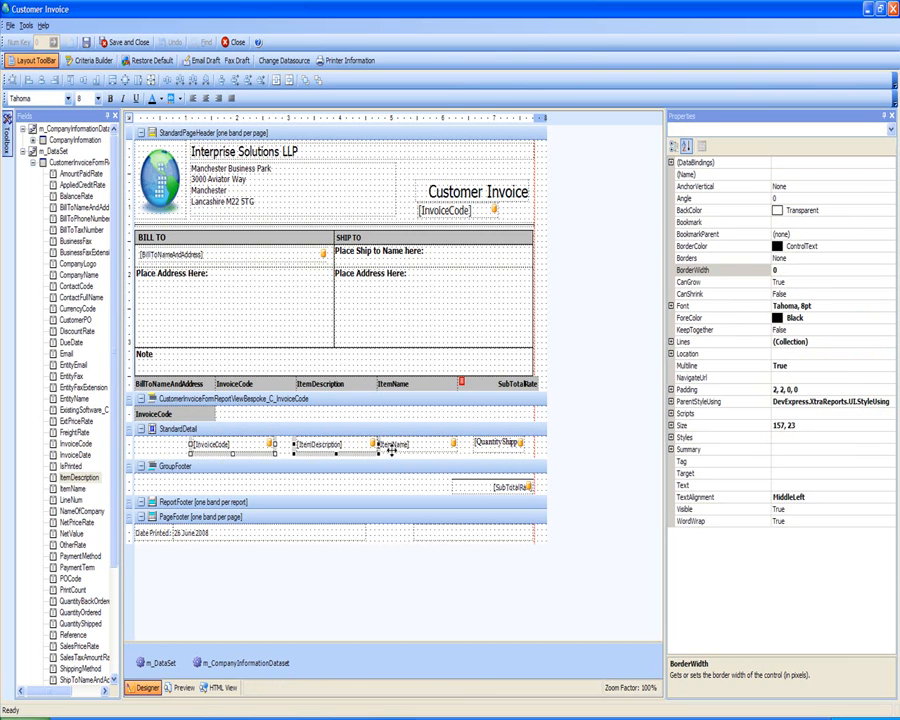
pyautogui.keyDown('ctrl'); pyautogui.click(394, 443); pyautogui.keyUp('ctrl')
pyautogui.keyDown('ctrl'); pyautogui.click(487, 441); pyautogui.keyUp('ctrl')
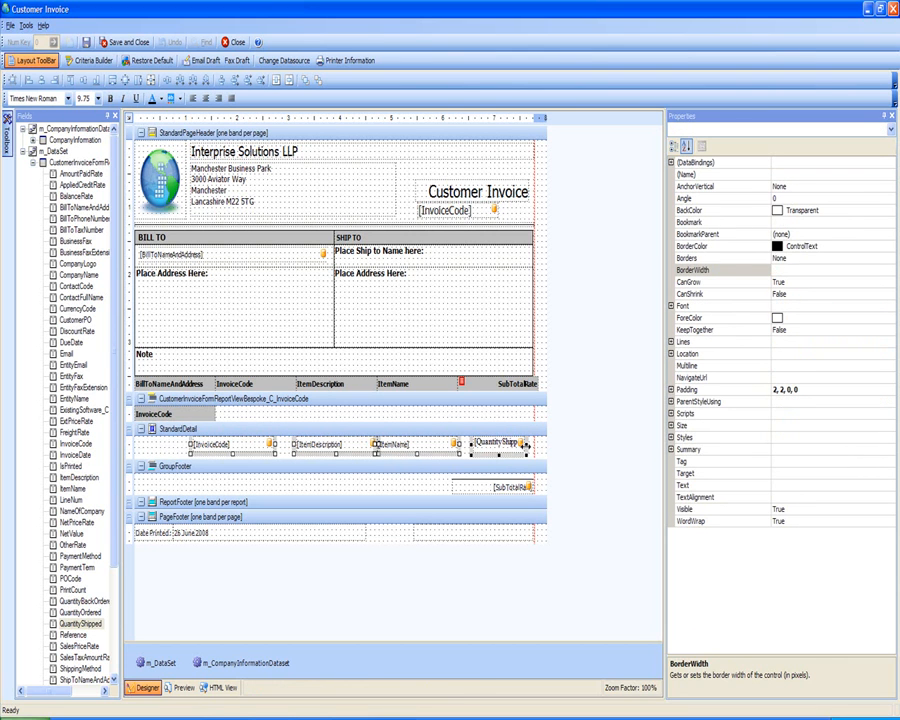
pyautogui.click(532, 452)
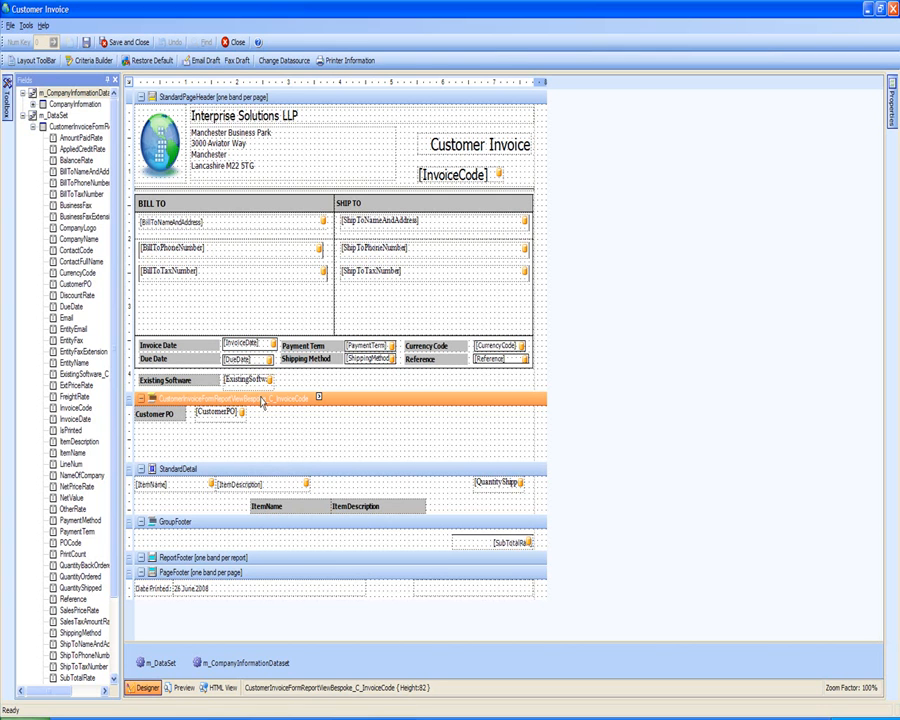
# Draw a horizontal line across the full report width in the InvoiceCode group header, just below the Customer PO row
pyautogui.click(7, 110)
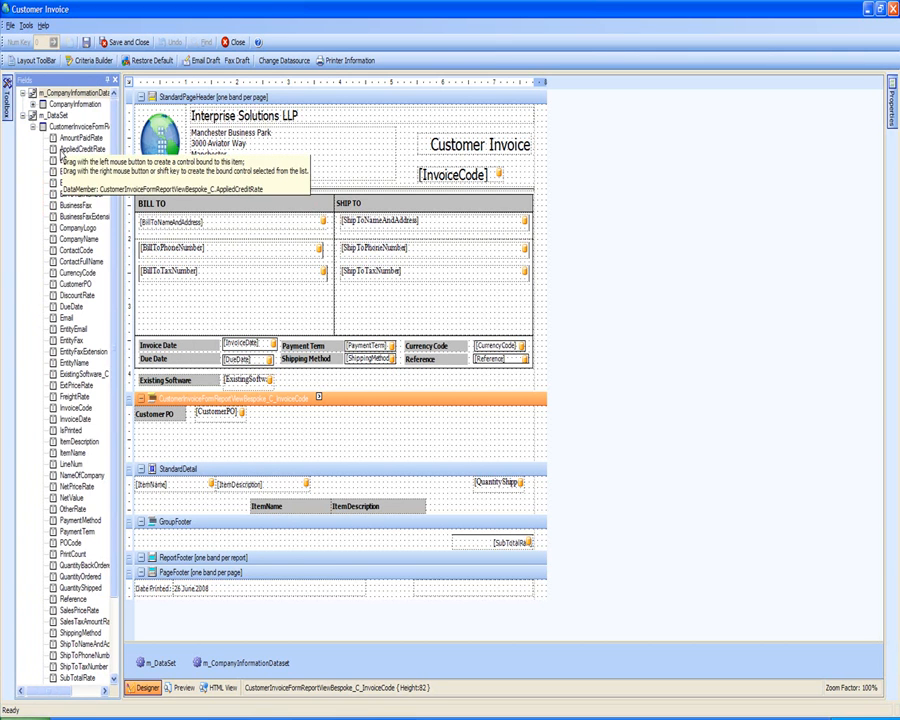
pyautogui.moveTo(5, 100)
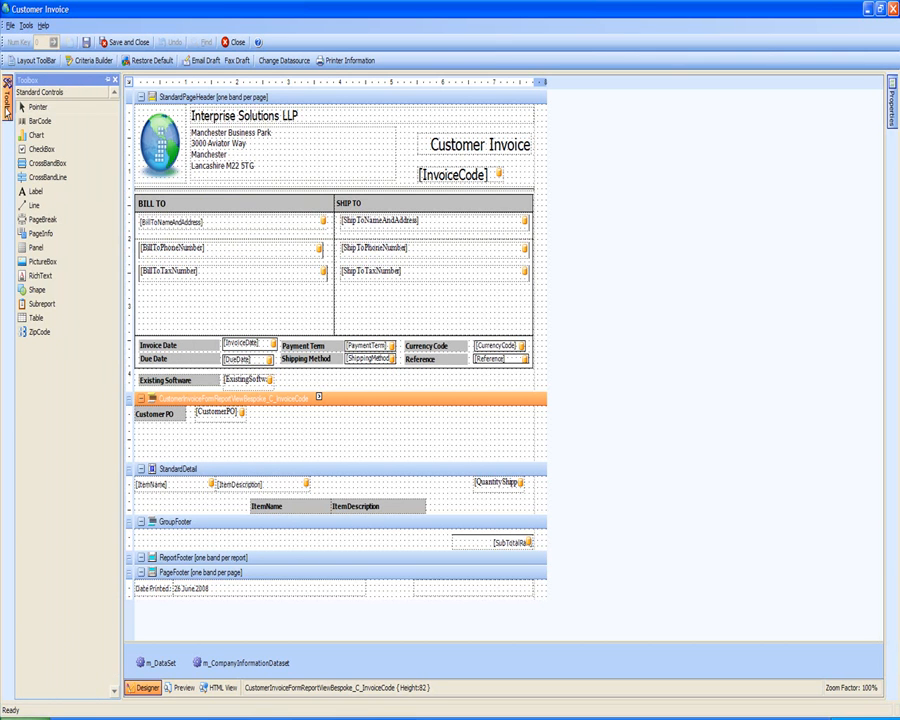
pyautogui.click(35, 206)
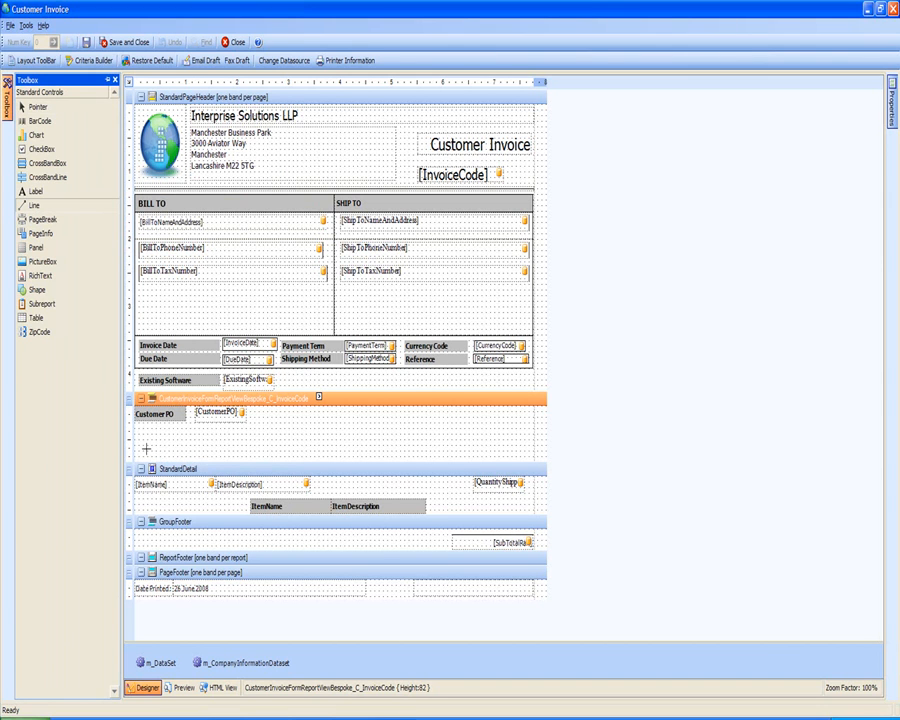
pyautogui.moveTo(135, 425); pyautogui.dragTo(535, 427)
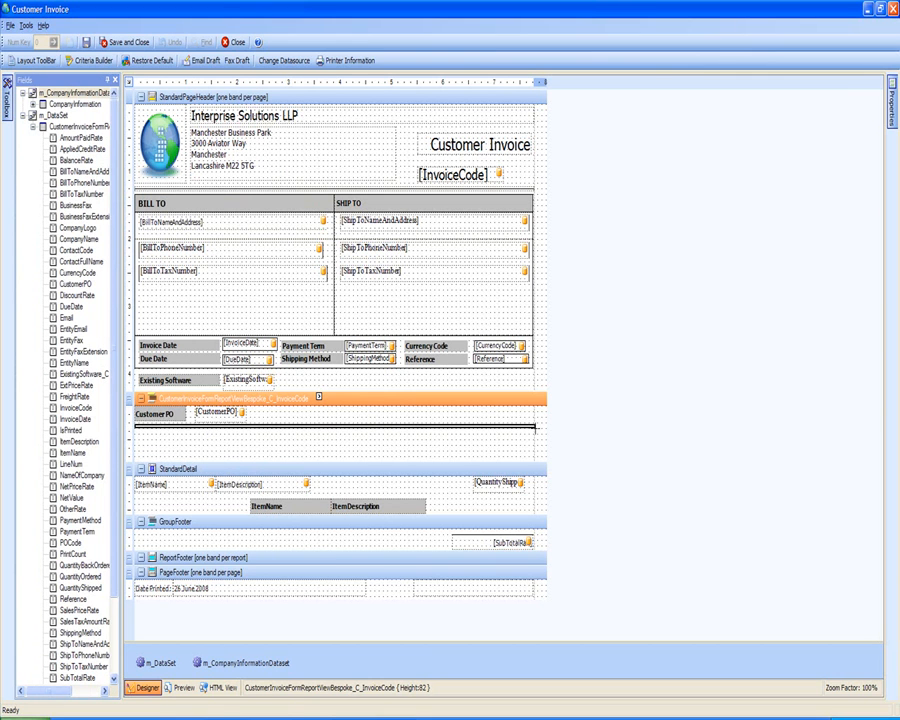
pyautogui.click(405, 451)
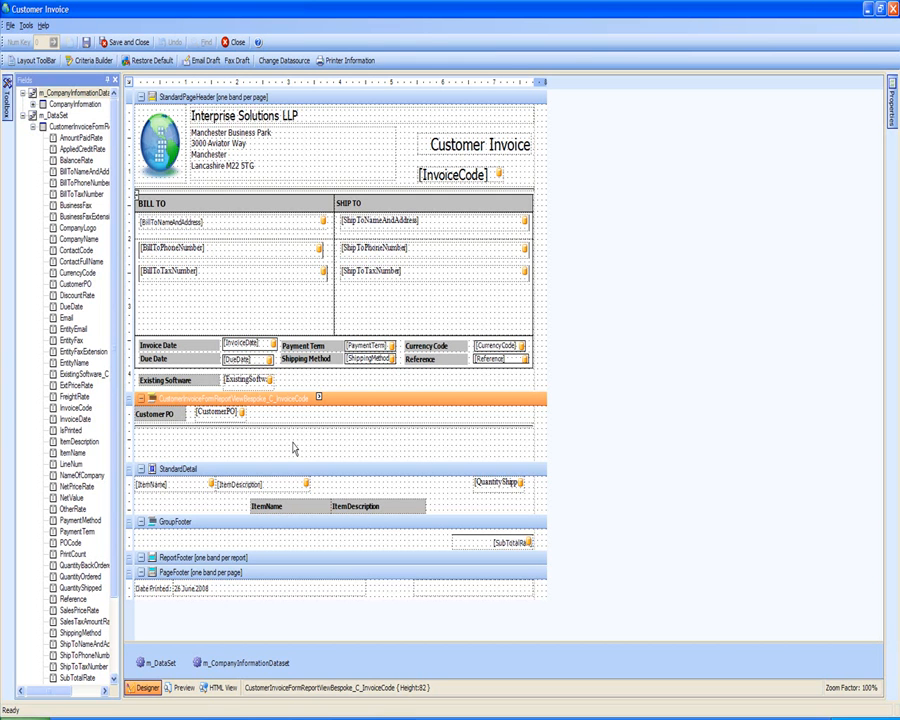
# Duplicate the detail band's ItemName heading label and move the copy into the InvoiceCode group header below the line, at location 0, 33
pyautogui.click(285, 505)
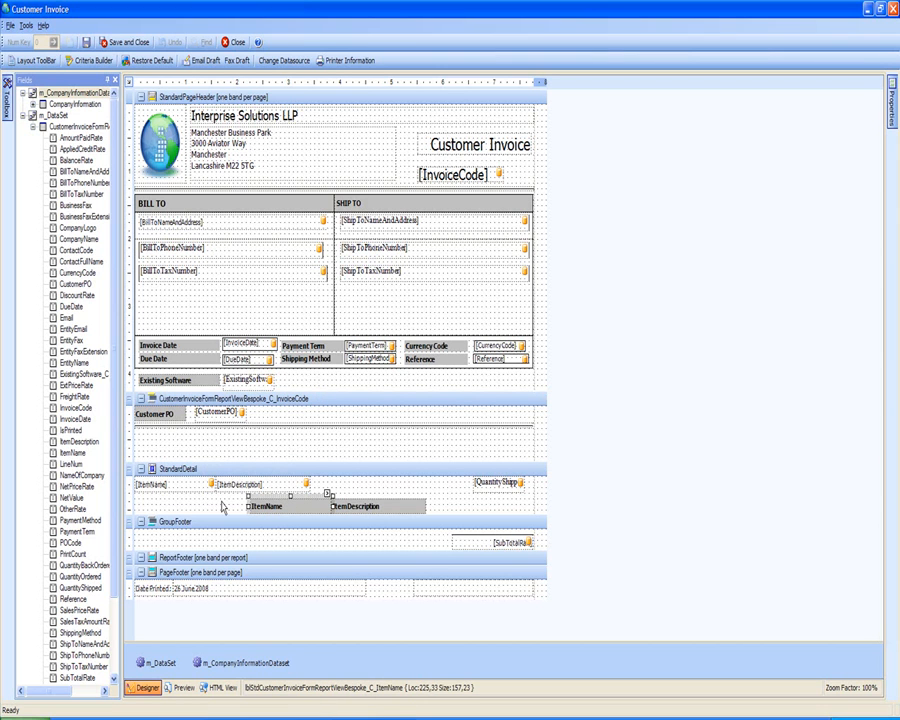
pyautogui.rightClick(278, 507)
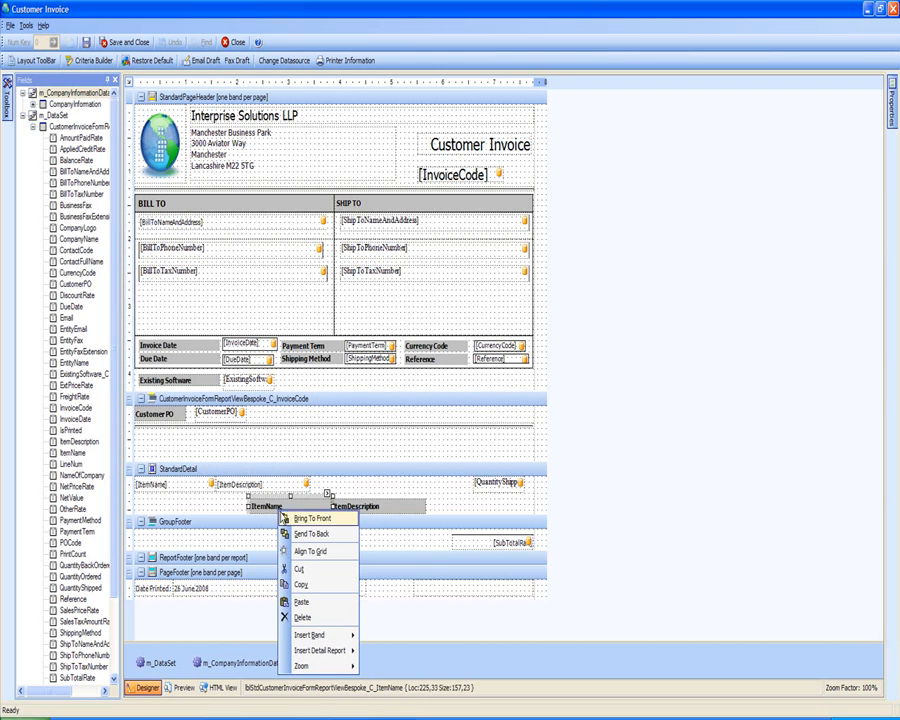
pyautogui.click(301, 585)
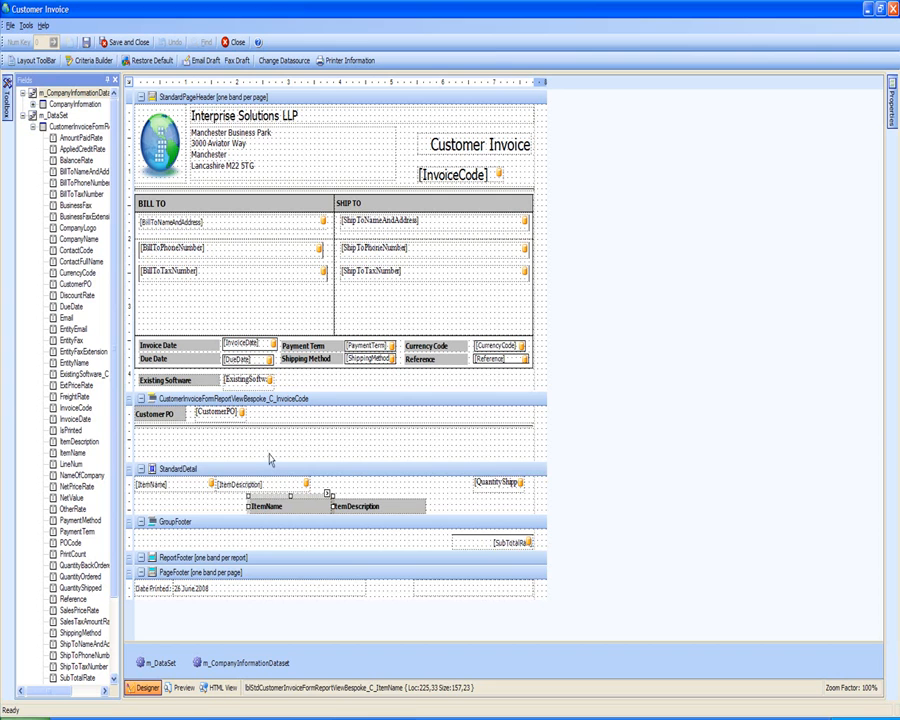
pyautogui.rightClick(240, 498)
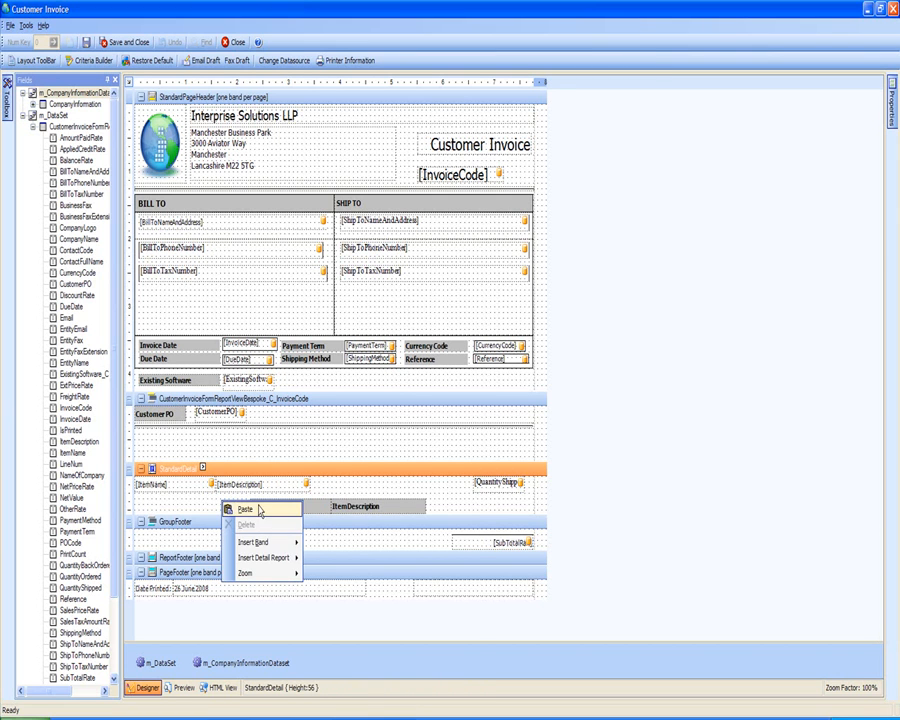
pyautogui.click(260, 504)
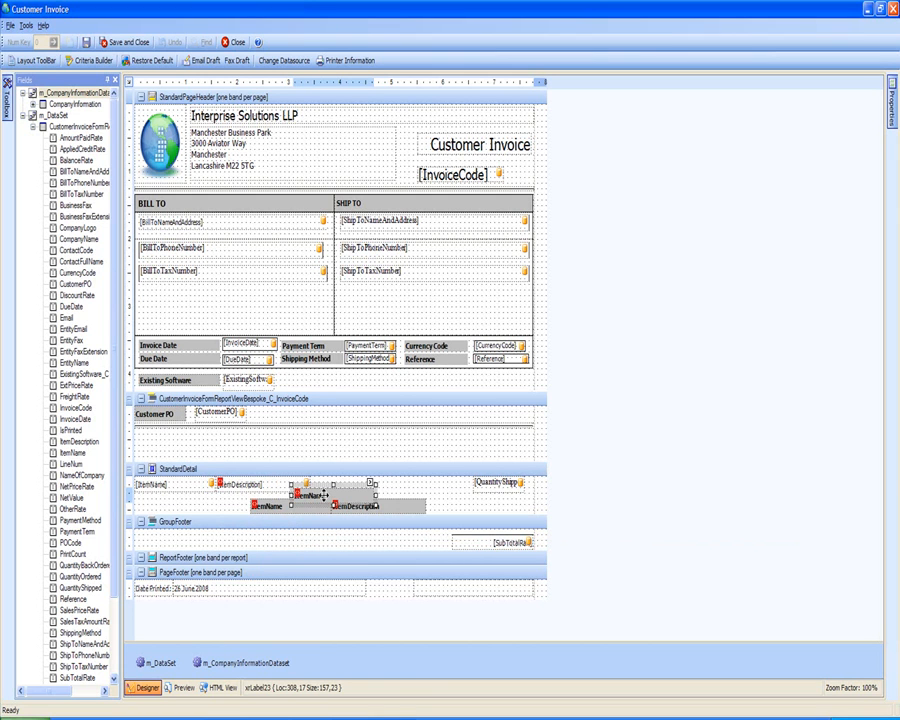
pyautogui.moveTo(325, 495); pyautogui.dragTo(167, 447)
pyautogui.click(237, 449)
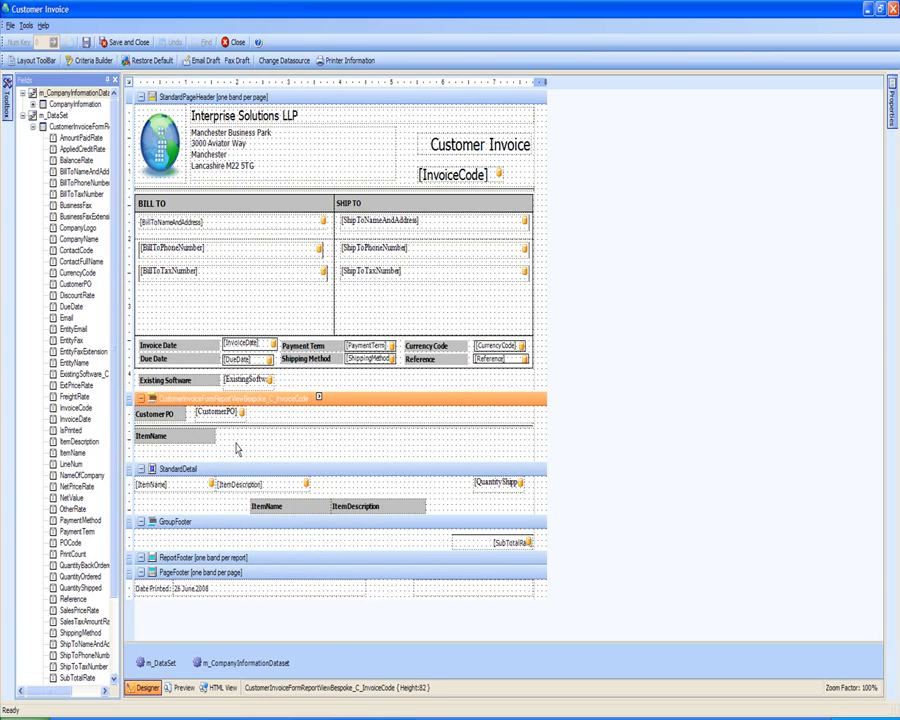
pyautogui.click(170, 433)
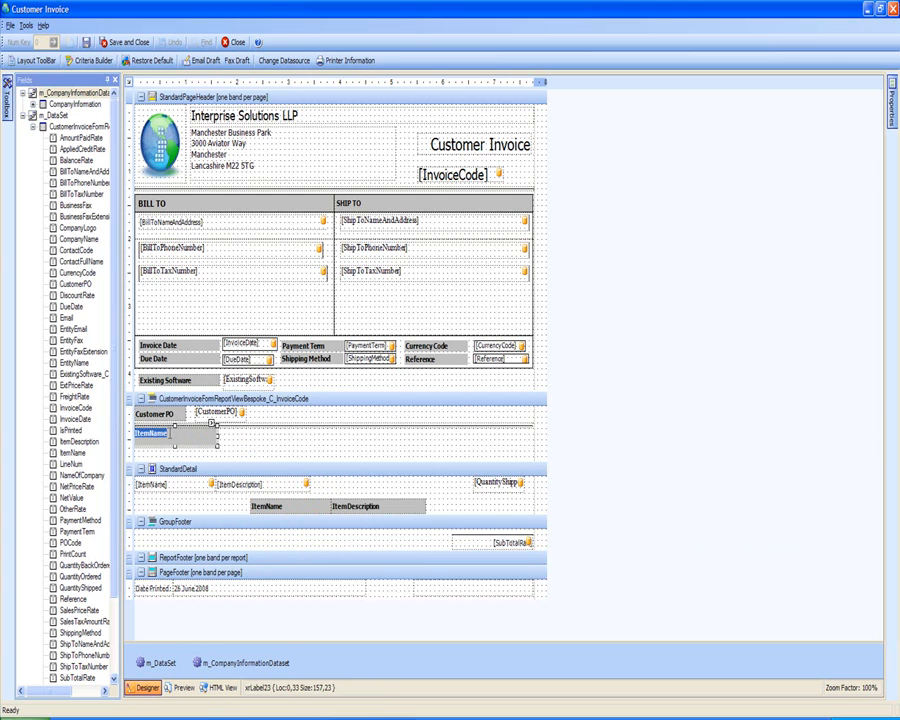
# Change the original ItemName heading label's text to Qty Shipped and move it up into the group header's heading row
pyautogui.click(298, 506)
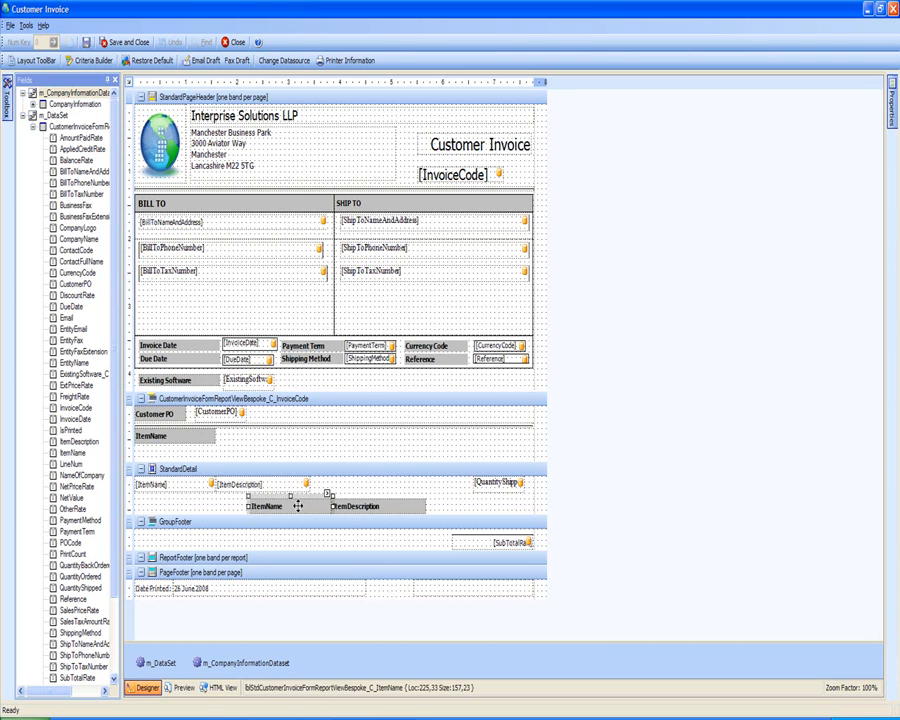
pyautogui.doubleClick(298, 506)
pyautogui.write('Qty')
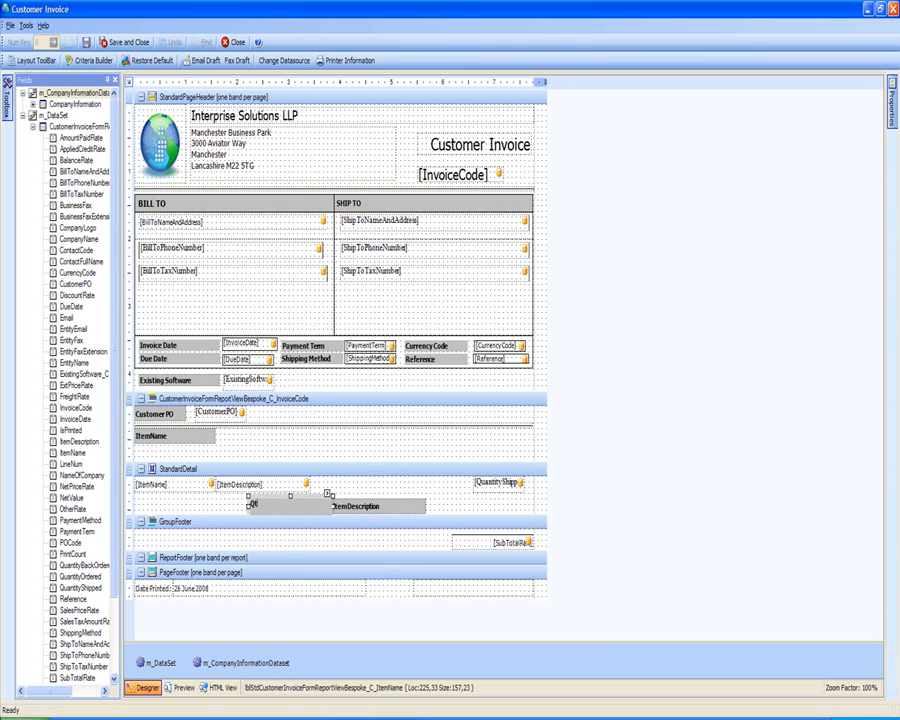
pyautogui.write(' Shipped')
pyautogui.click(200, 508)
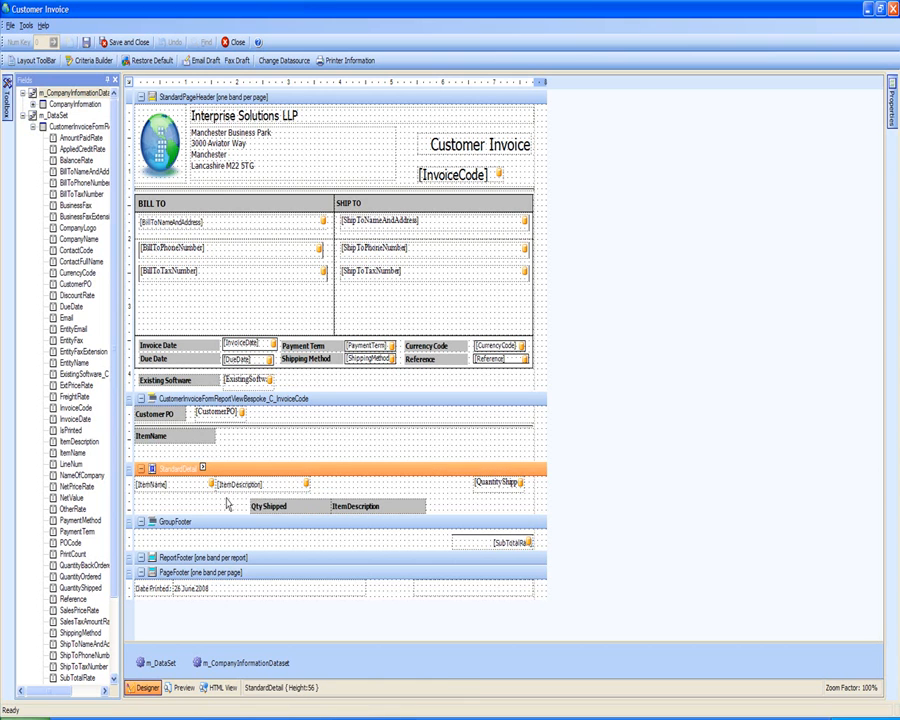
pyautogui.moveTo(275, 506); pyautogui.dragTo(402, 436)
pyautogui.click(313, 447)
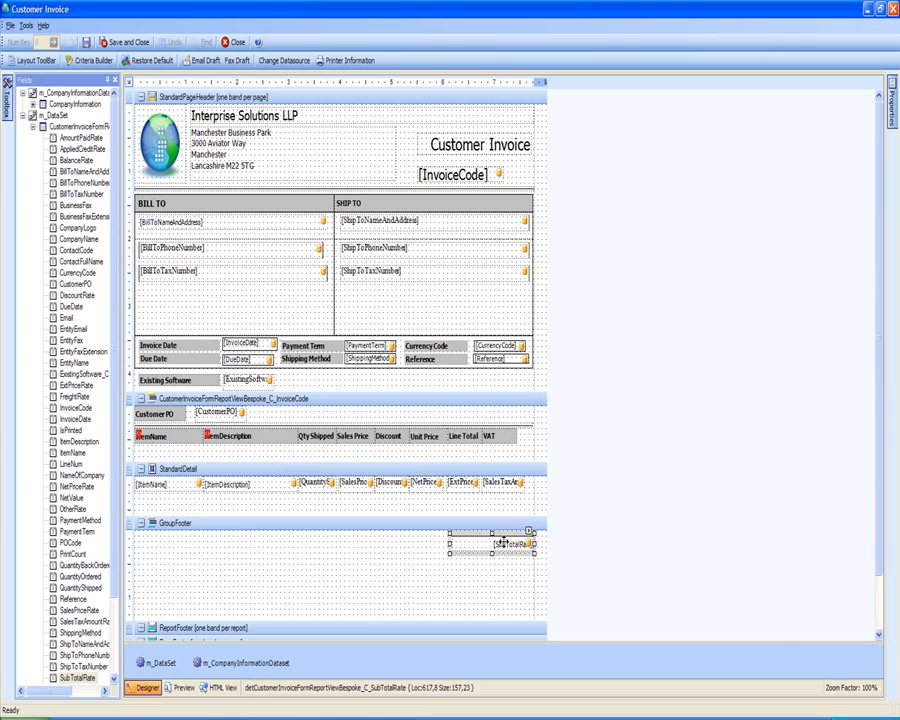
# Examine the GroupFooter band's task options, including its group union and printing settings
pyautogui.click(530, 586)
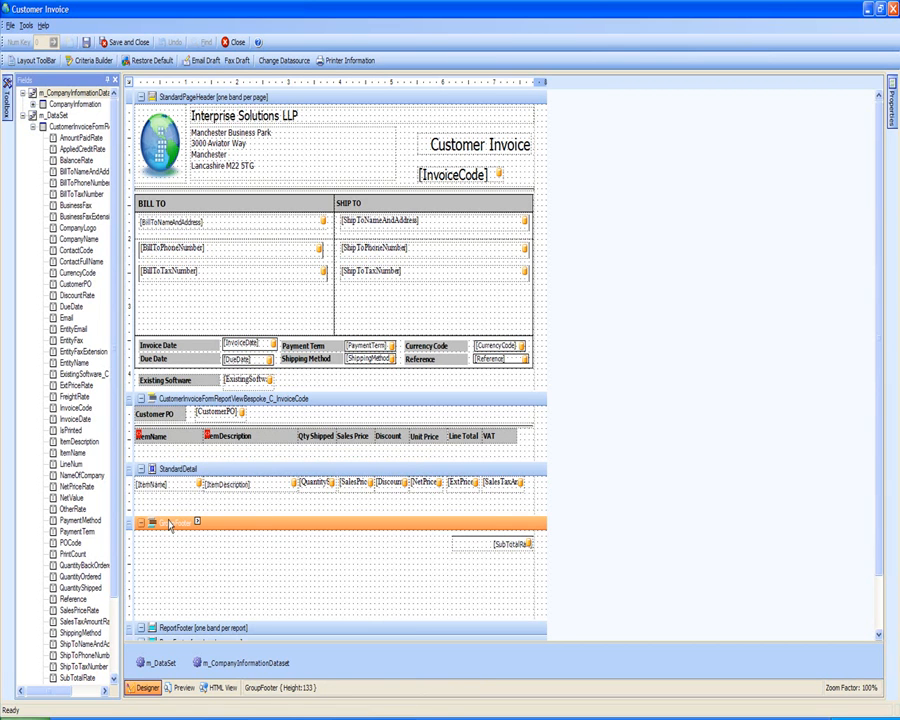
pyautogui.click(197, 522)
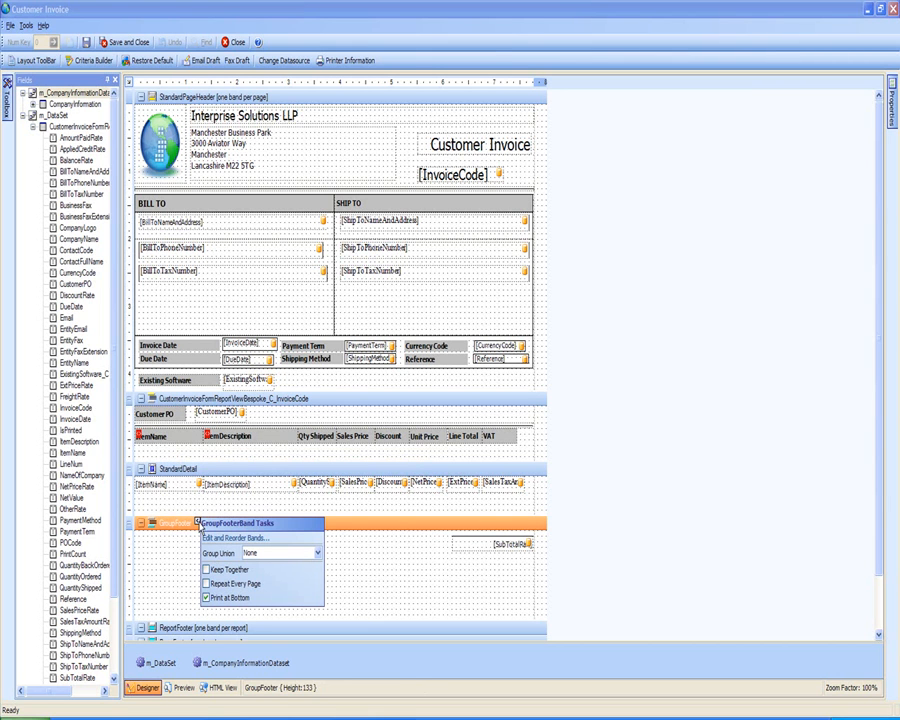
pyautogui.click(198, 523)
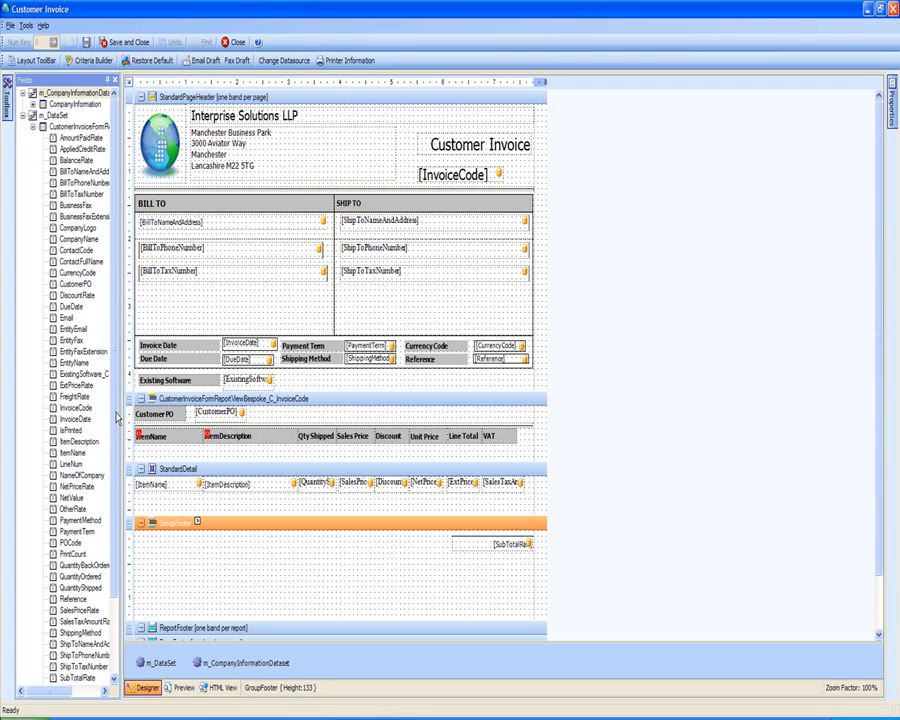
# Place the FreightRate field in the group footer beneath SubTotalRate at location 675, 33, and save and close the report
pyautogui.scroll(-1, 117, 423)
pyautogui.scroll(1, 117, 423)
pyautogui.scroll(-2, 117, 407)
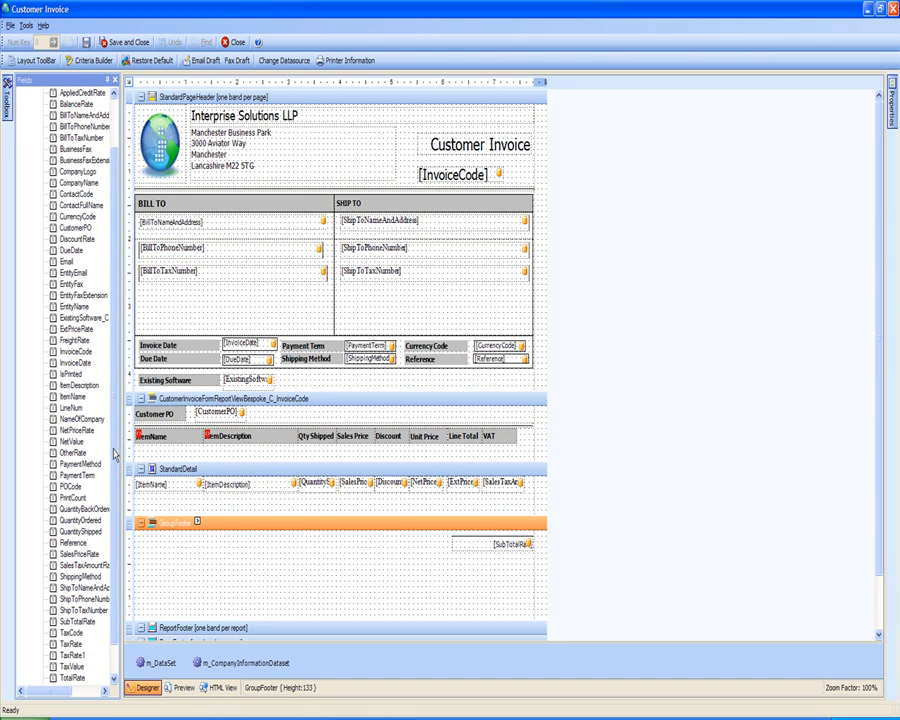
pyautogui.moveTo(74, 340); pyautogui.dragTo(492, 565)
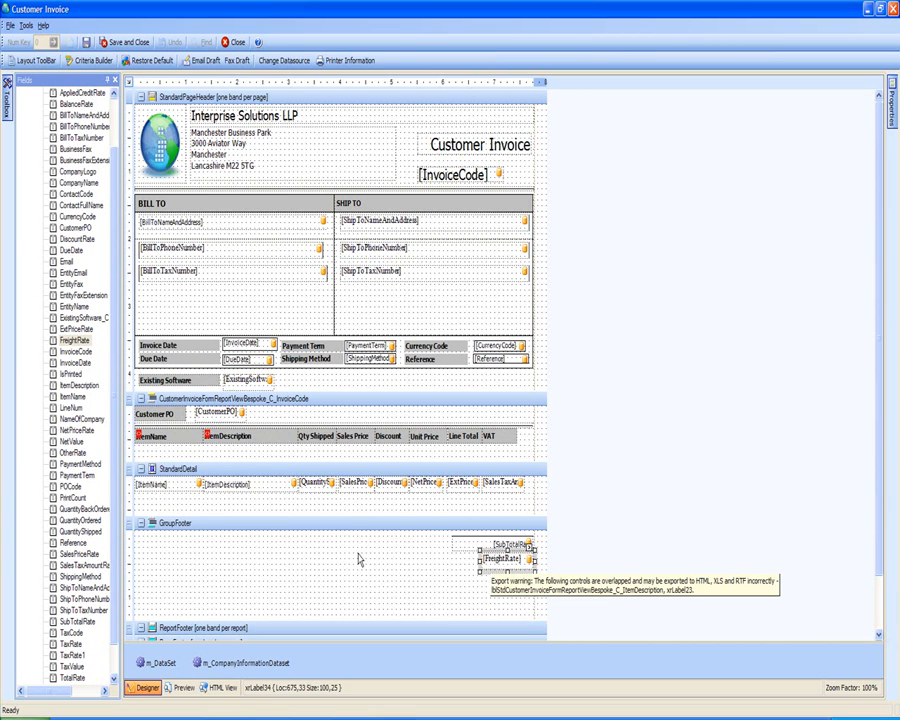
pyautogui.moveTo(115, 348); pyautogui.dragTo(490, 587)
pyautogui.click(448, 592)
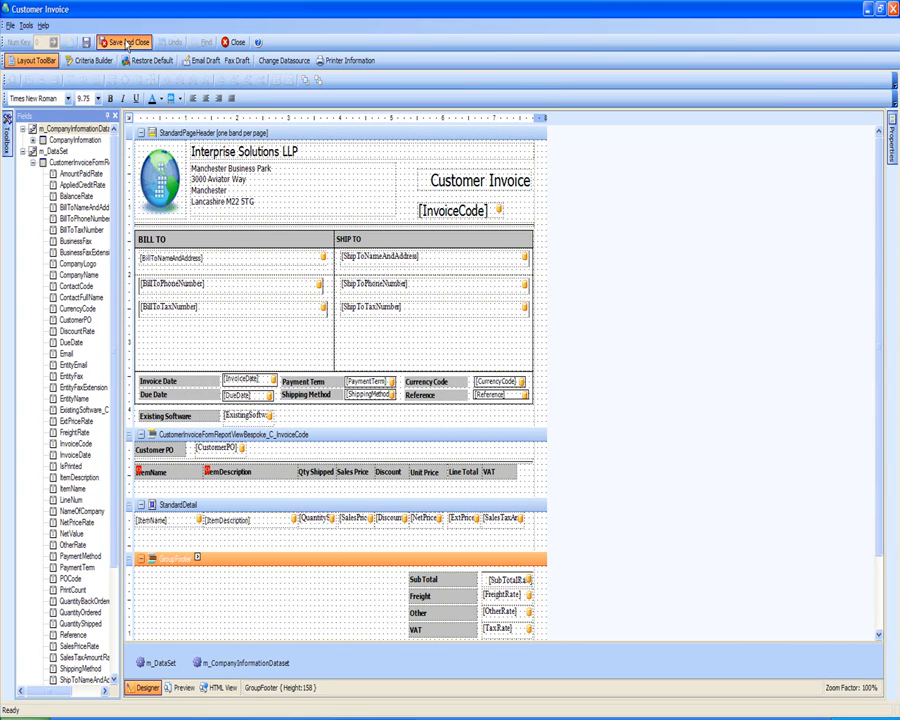
pyautogui.click(127, 43)
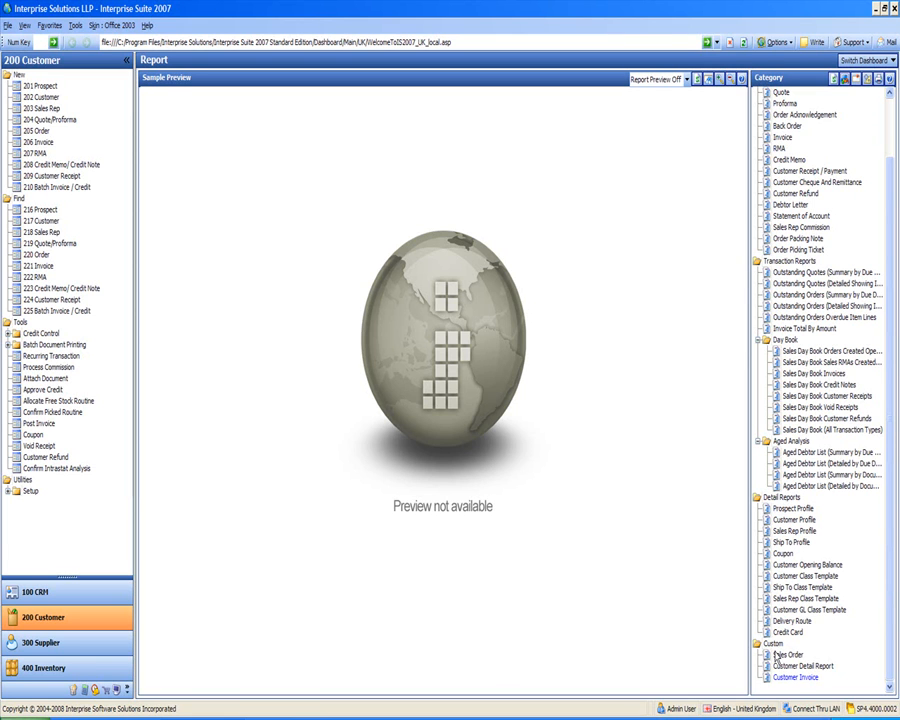
# Examine the Customer Invoice report's InvoiceCode filter criterion and its list of selectable invoices in the print dialog, making no selection
pyautogui.click(795, 679)
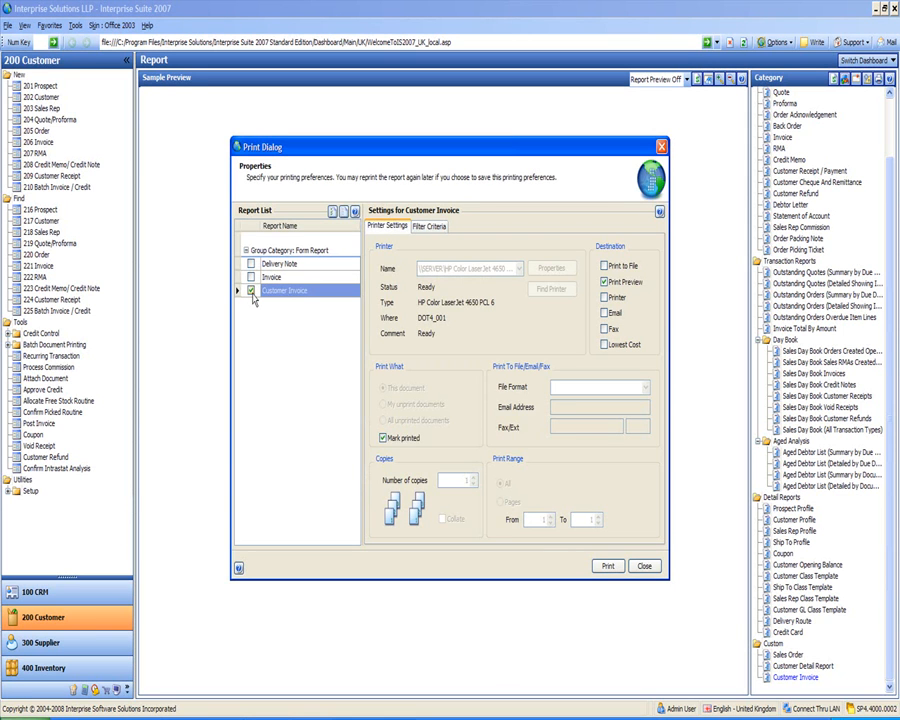
pyautogui.click(431, 228)
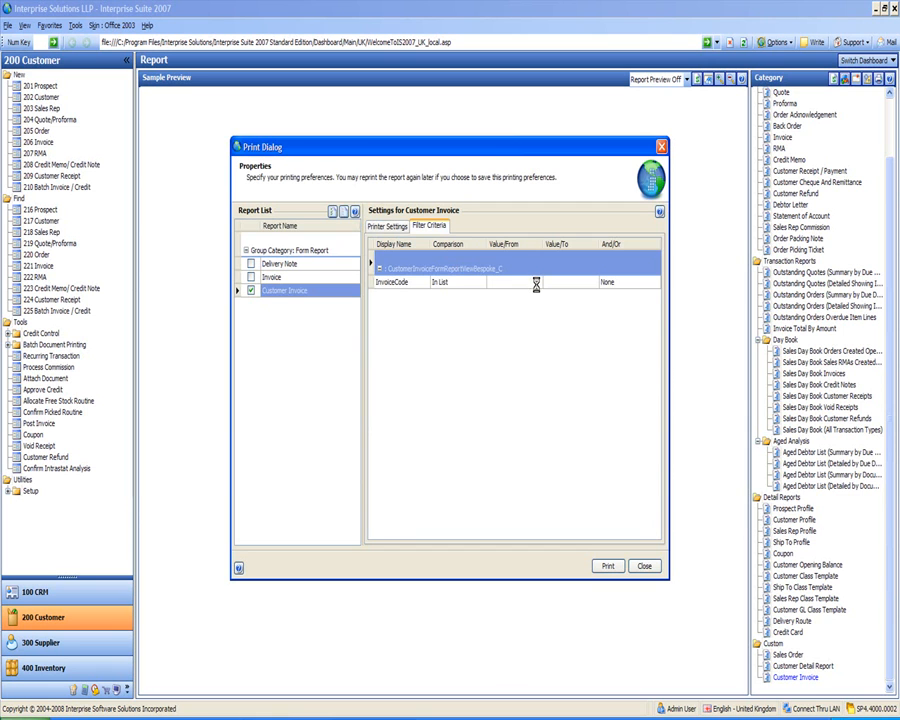
pyautogui.click(536, 283)
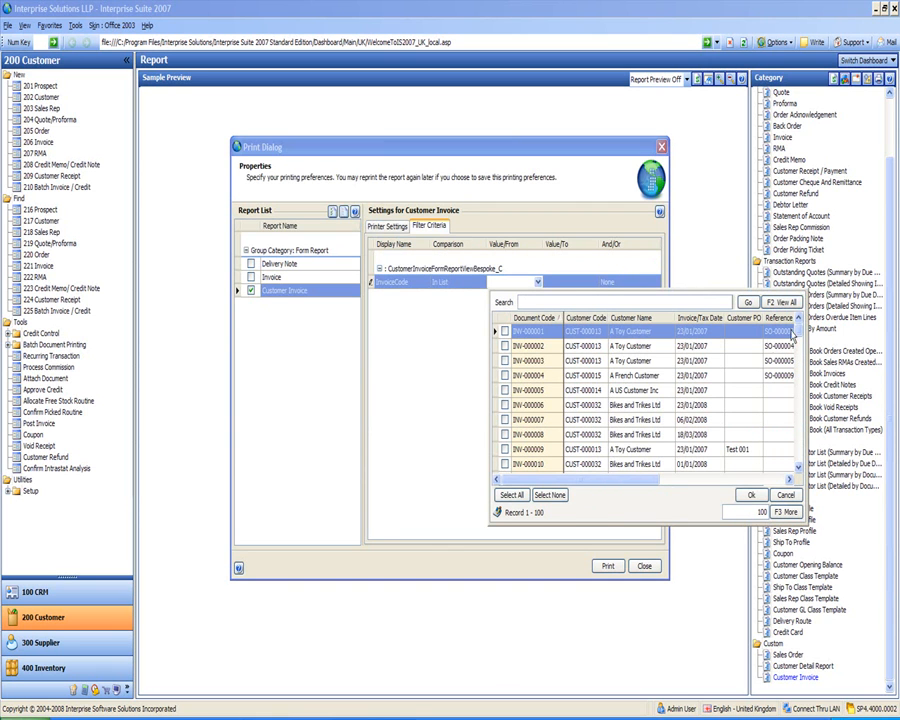
pyautogui.moveTo(797, 329)
pyautogui.mouseDown()
pyautogui.moveTo(797, 371)
pyautogui.moveTo(797, 330)
pyautogui.mouseUp()
pyautogui.click(786, 496)
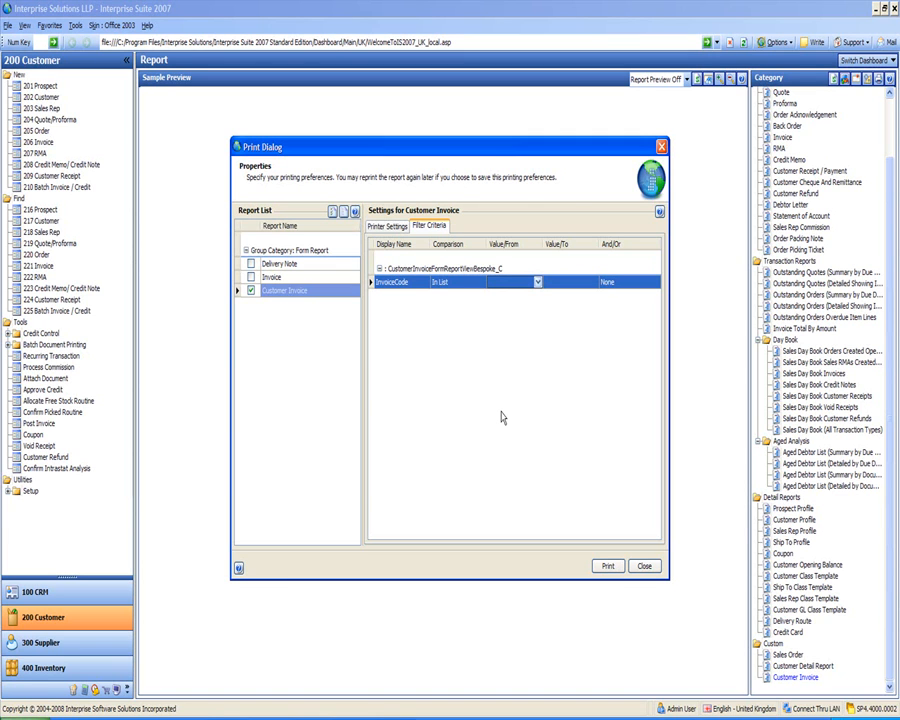
pyautogui.click(644, 566)
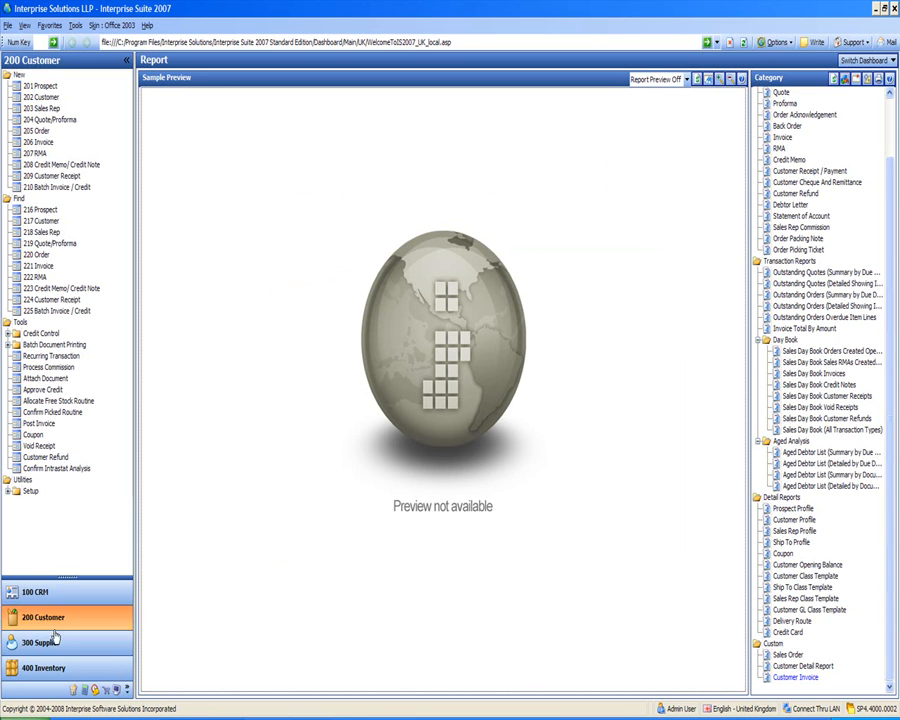
# Open InvoiceTrigger.sql from the desktop in SQL Server Management Studio Express and connect to the local sqlexpress server with Windows Authentication
pyautogui.click(18, 718)
pyautogui.click(71, 449)
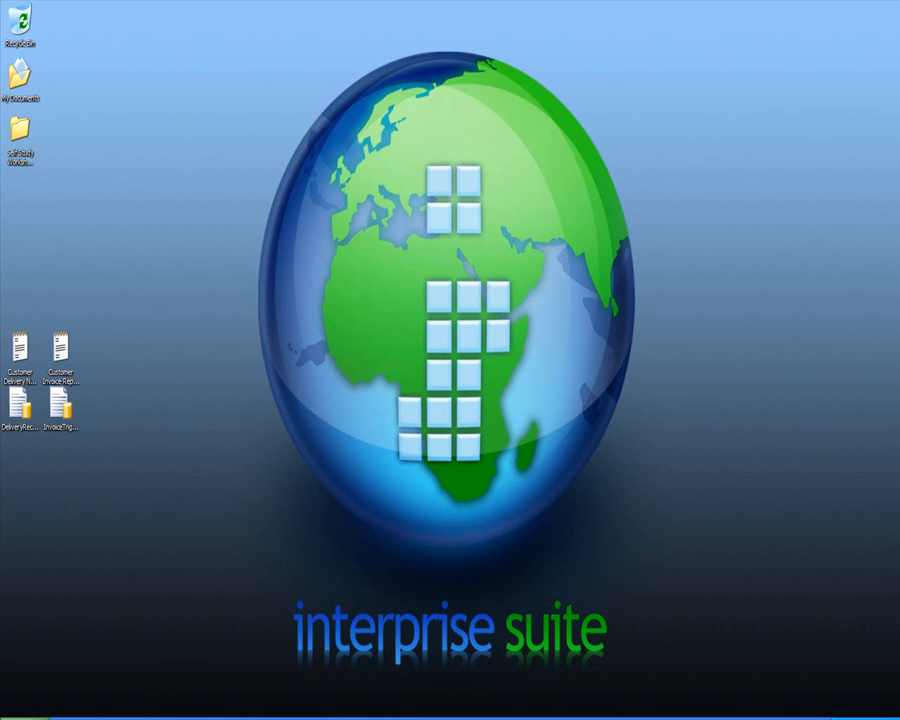
pyautogui.click(59, 405)
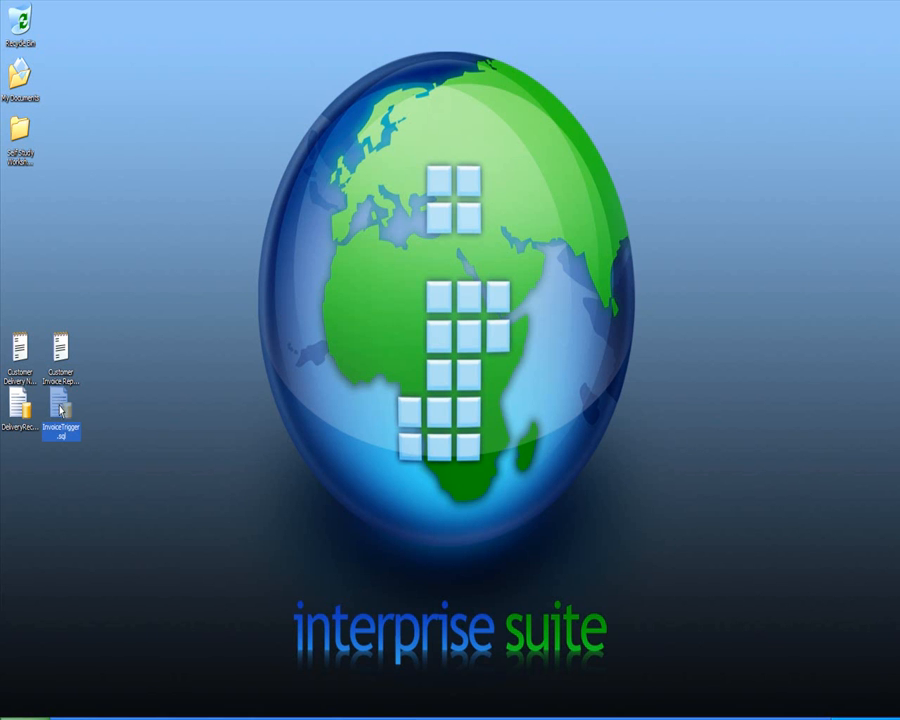
pyautogui.doubleClick(61, 408)
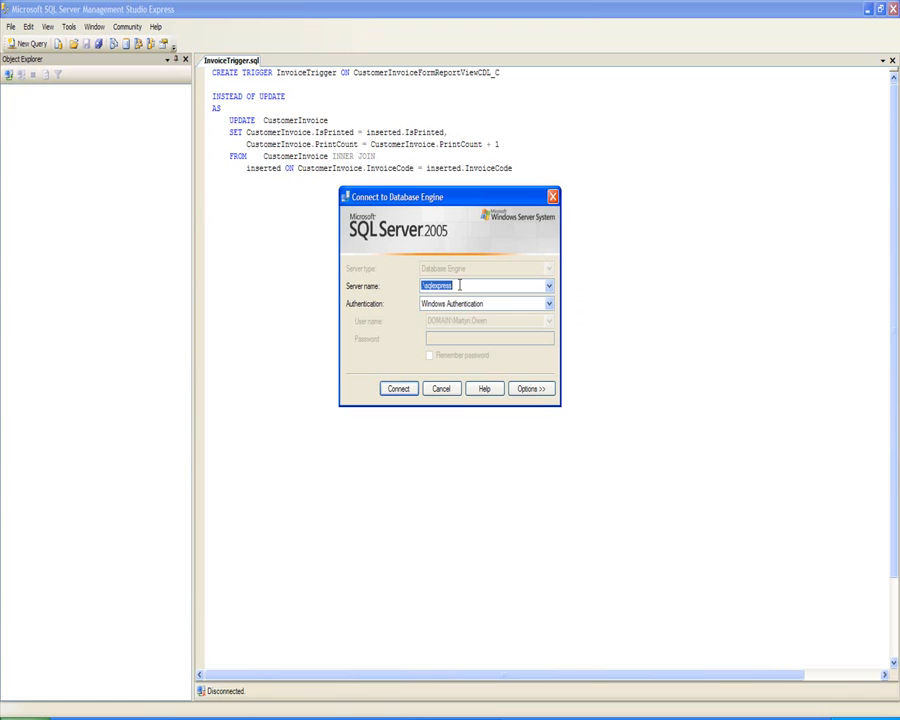
pyautogui.click(459, 285)
pyautogui.click(399, 389)
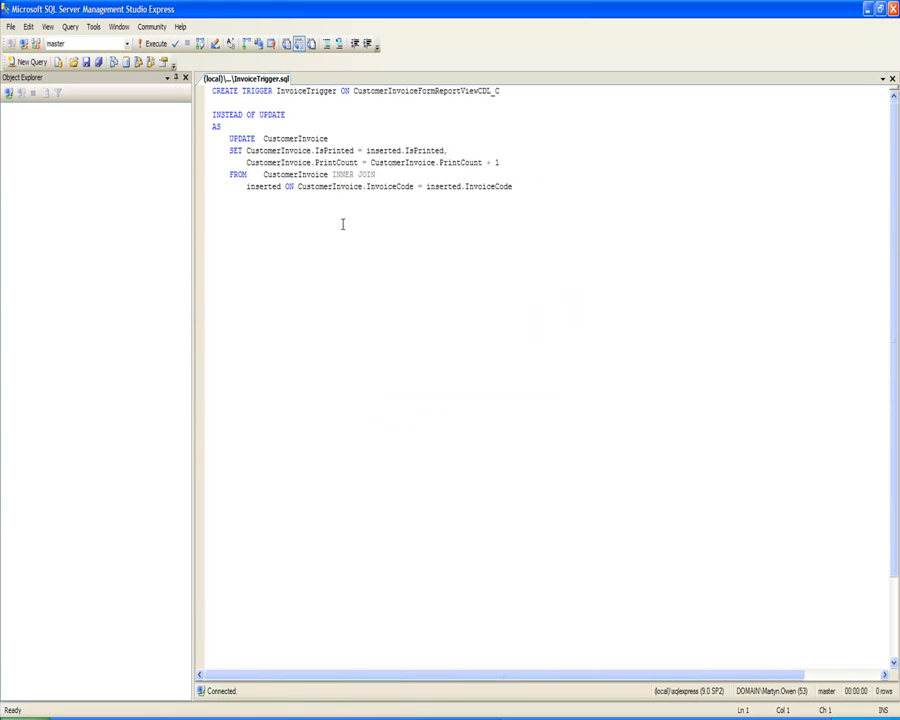
# Set the query's target database to ISSIDEMOUK
pyautogui.click(302, 212)
pyautogui.click(127, 44)
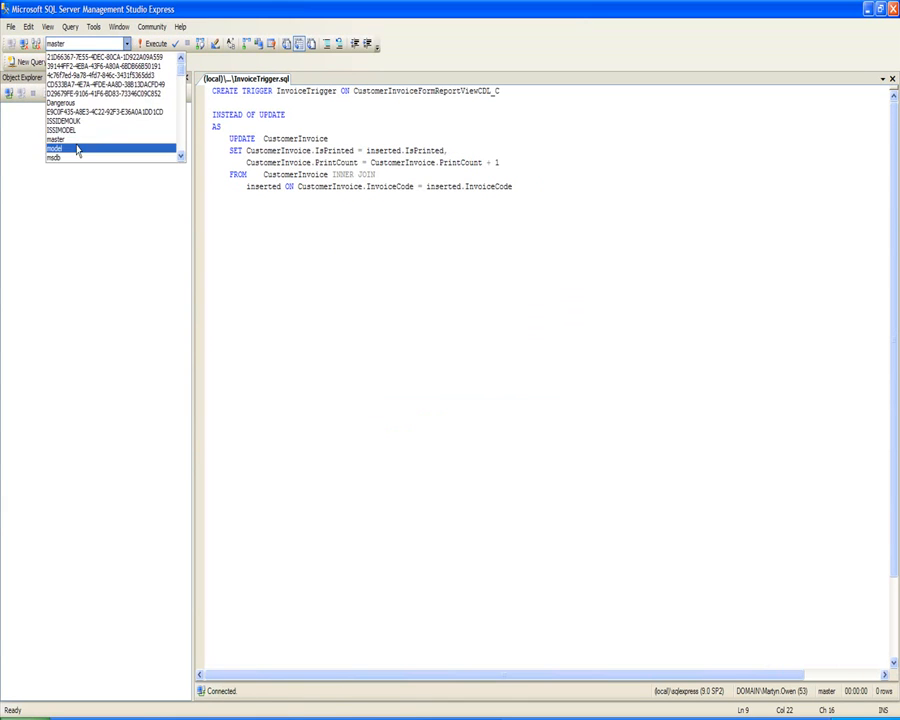
pyautogui.click(82, 125)
pyautogui.click(396, 186)
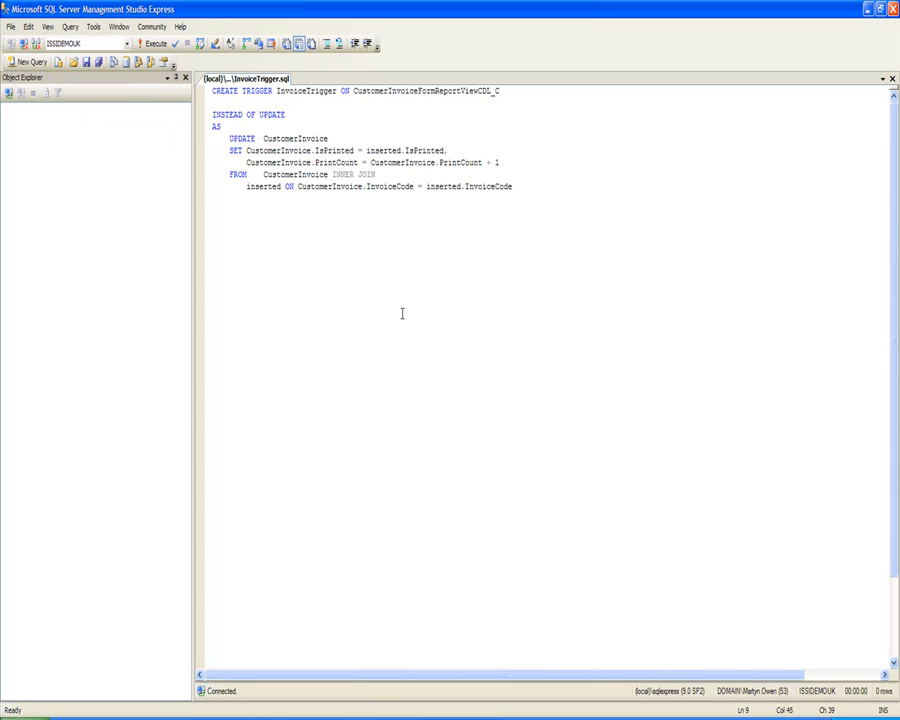
# Rename the trigger in the CREATE TRIGGER statement as CustomerInvoiceFormReportViewBespoke_CTrigger
pyautogui.click(337, 90)
pyautogui.press('BackSpace')
pyautogui.press('BackSpace')
pyautogui.press('BackSpace')
pyautogui.press('BackSpace')
pyautogui.press('BackSpace')
pyautogui.press('BackSpace')
pyautogui.press('BackSpace')
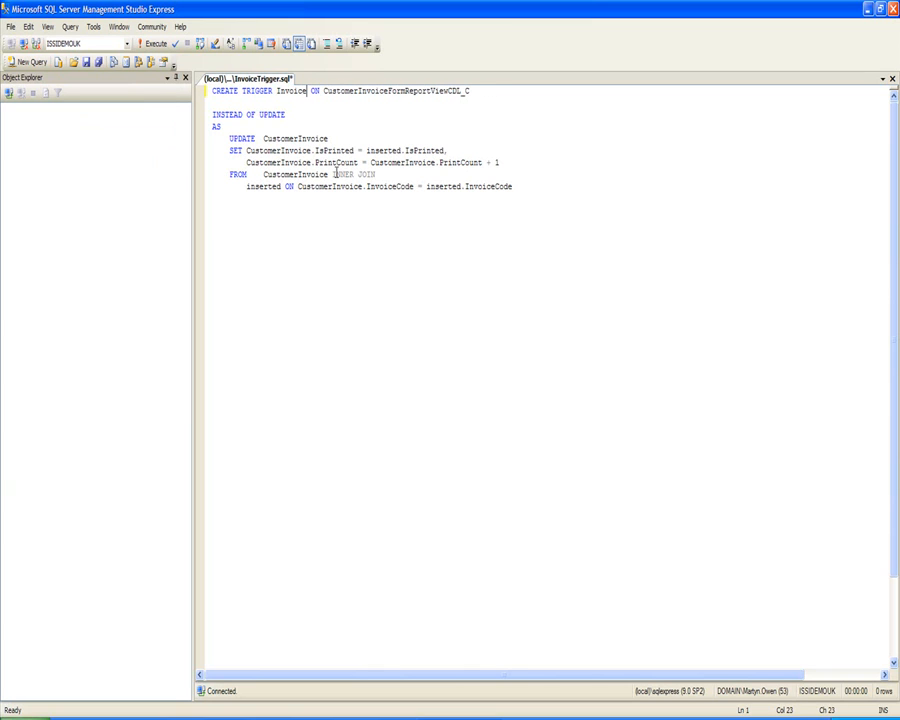
pyautogui.press('BackSpace')
pyautogui.press('BackSpace')
pyautogui.press('BackSpace')
pyautogui.press('BackSpace')
pyautogui.press('BackSpace')
pyautogui.press('BackSpace')
pyautogui.press('BackSpace')
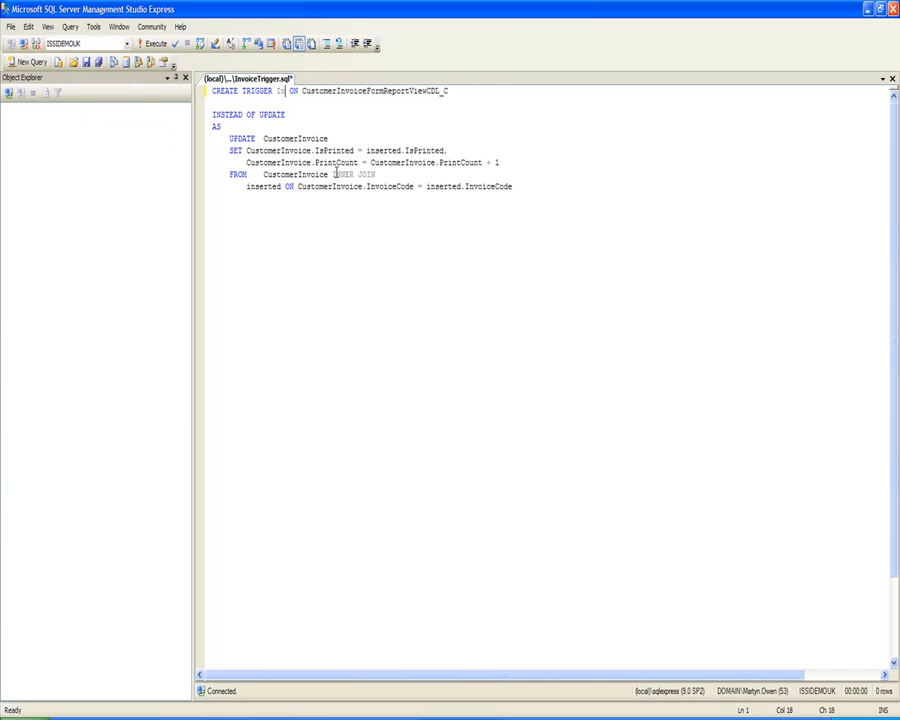
pyautogui.write('Customer')
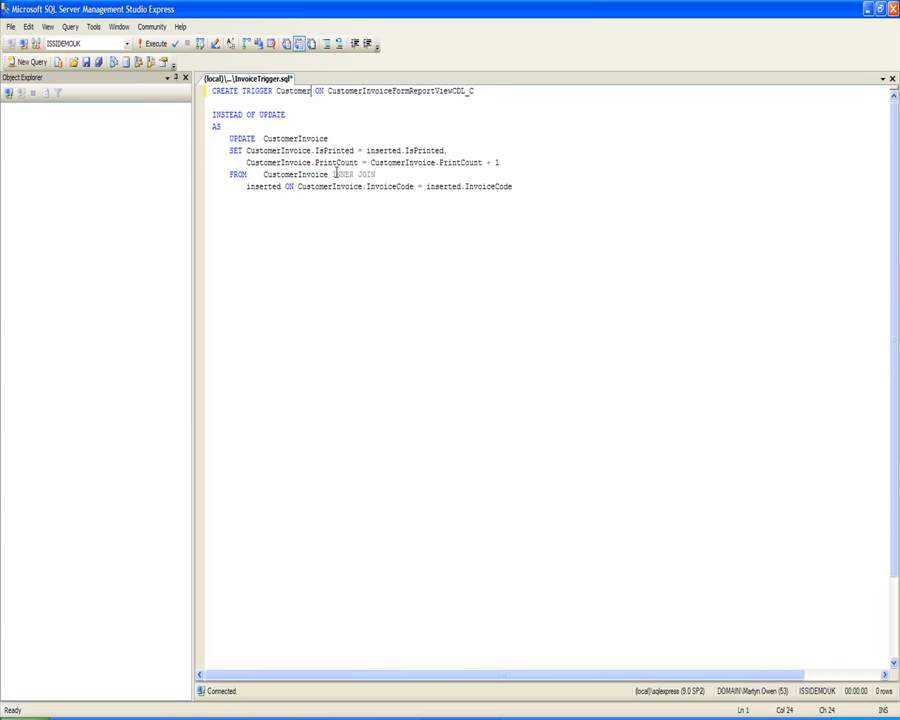
pyautogui.write('Invoice')
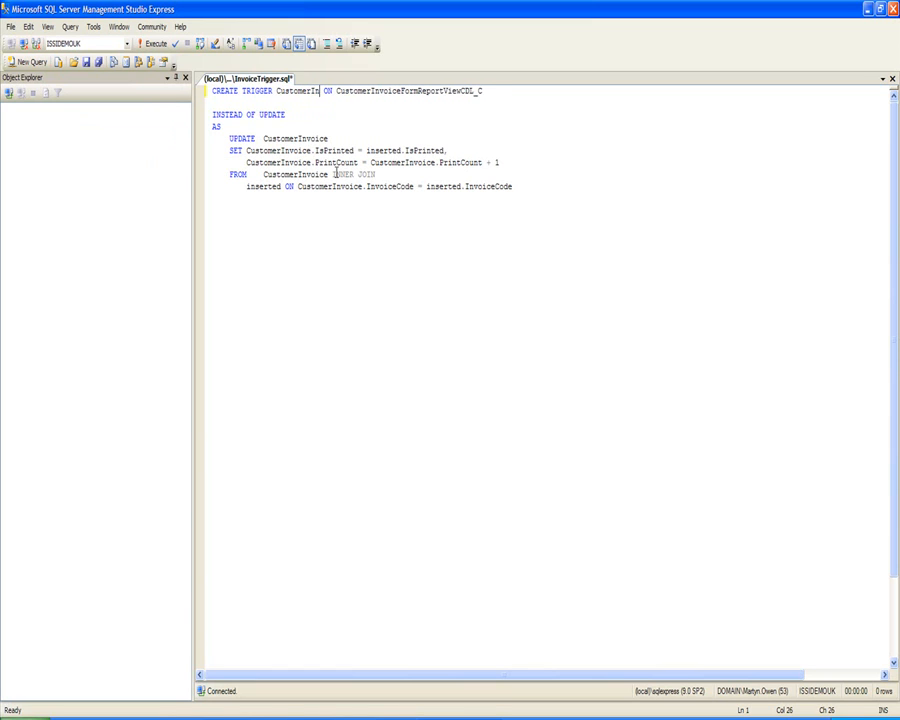
pyautogui.write('FormReportVie')
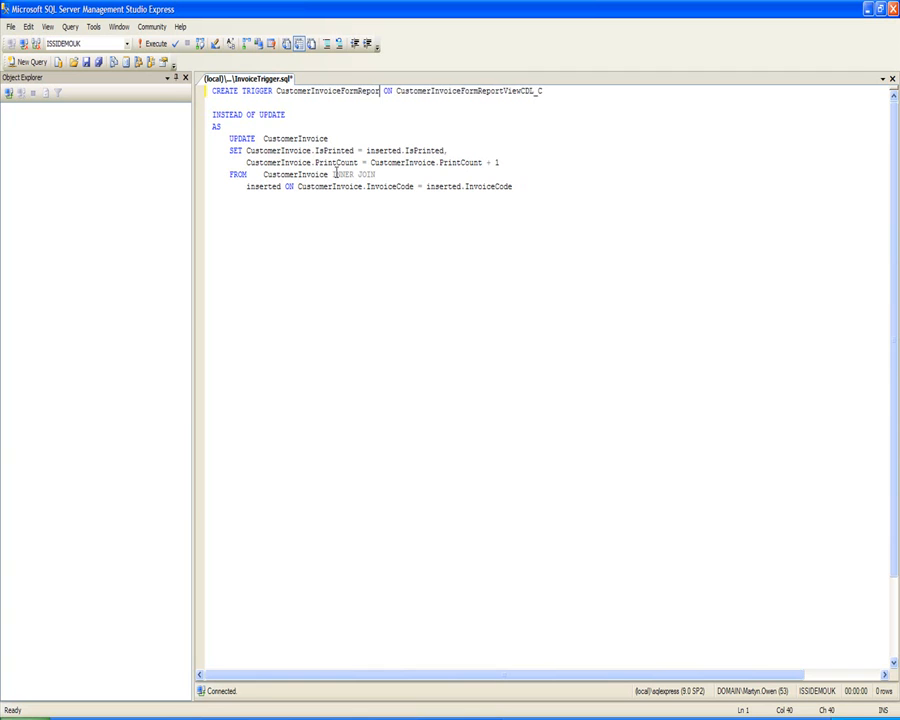
pyautogui.write('w')
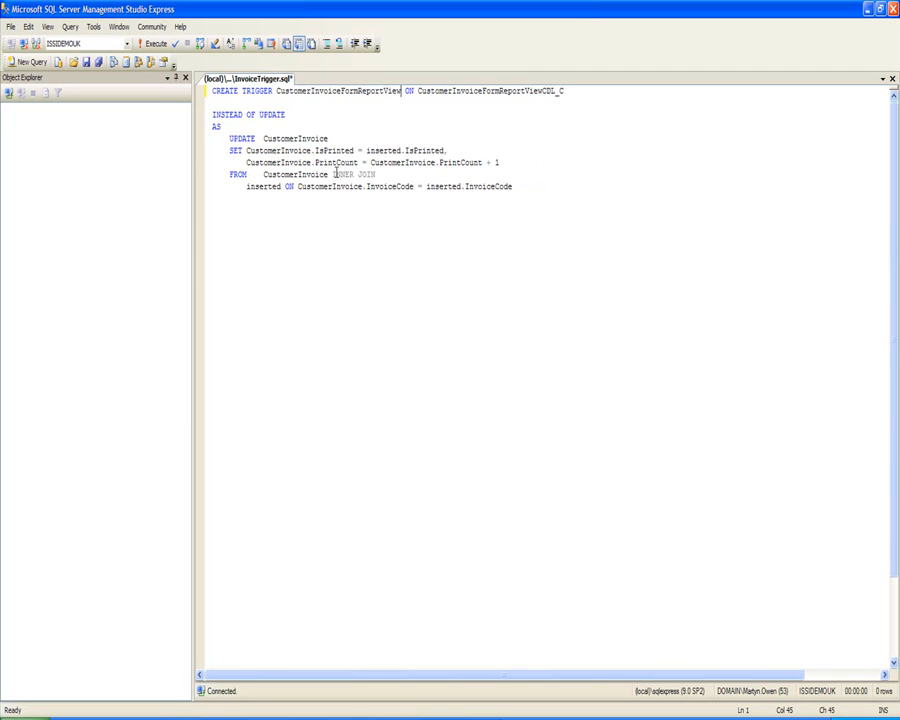
pyautogui.write('Bespok')
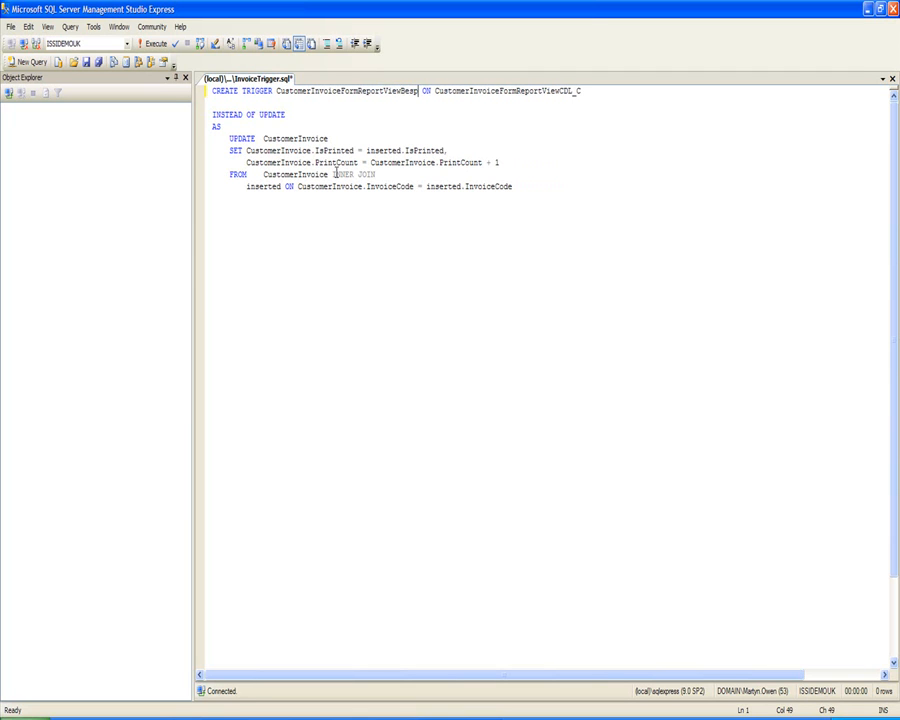
pyautogui.write('e_CT')
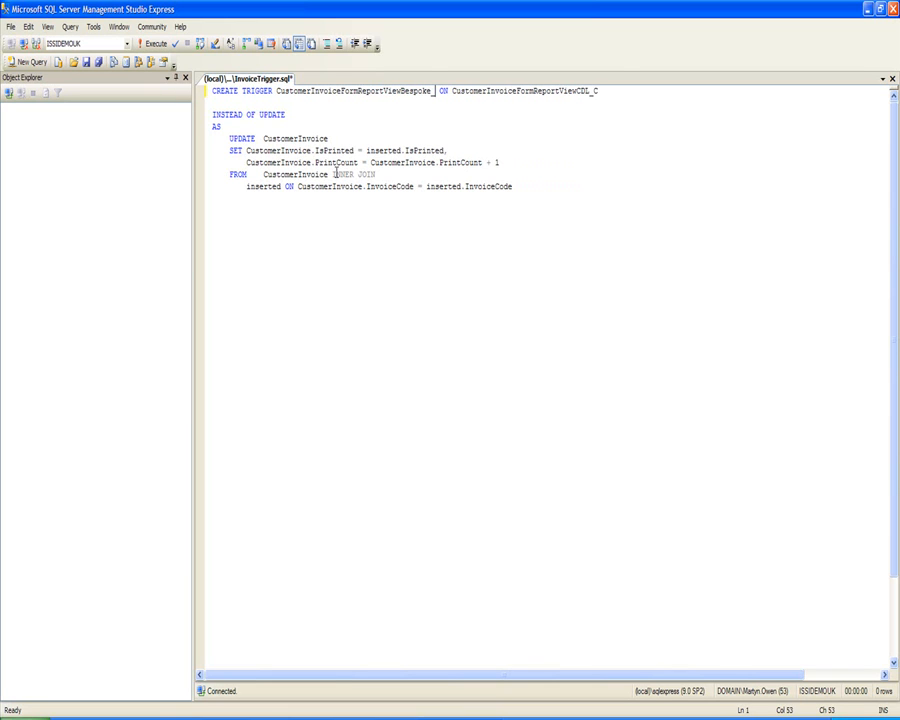
pyautogui.write('rigger')
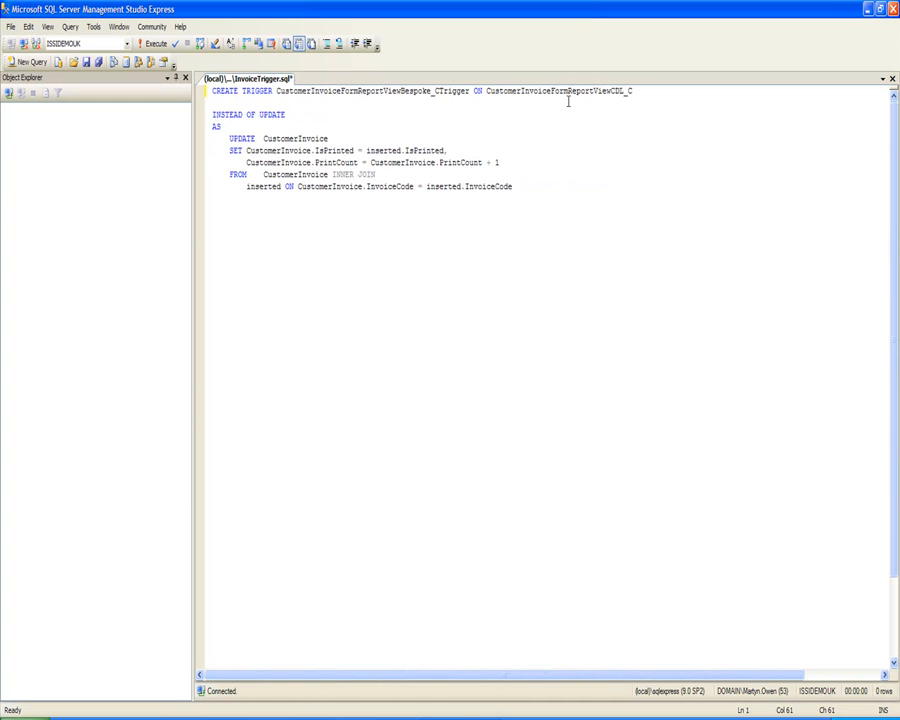
# Change the trigger's target view to CustomerInvoiceFormReportViewBespoke_C and execute the script
pyautogui.click(622, 91)
pyautogui.press('BackSpace')
pyautogui.press('BackSpace')
pyautogui.press('BackSpace')
pyautogui.write('Bespoke')
pyautogui.click(329, 246)
pyautogui.click(156, 44)
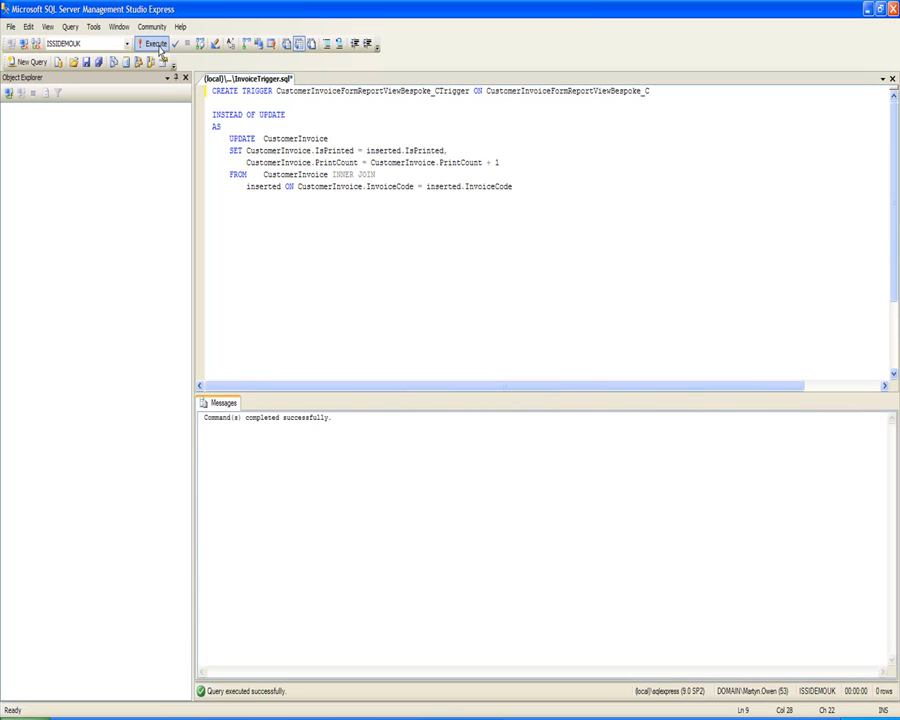
pyautogui.click(349, 424)
pyautogui.click(558, 146)
# Close SQL Server Management Studio Express without saving InvoiceTrigger.sql, and dismiss the server connection dialog without connecting
pyautogui.hotkey('alt', 'F4')
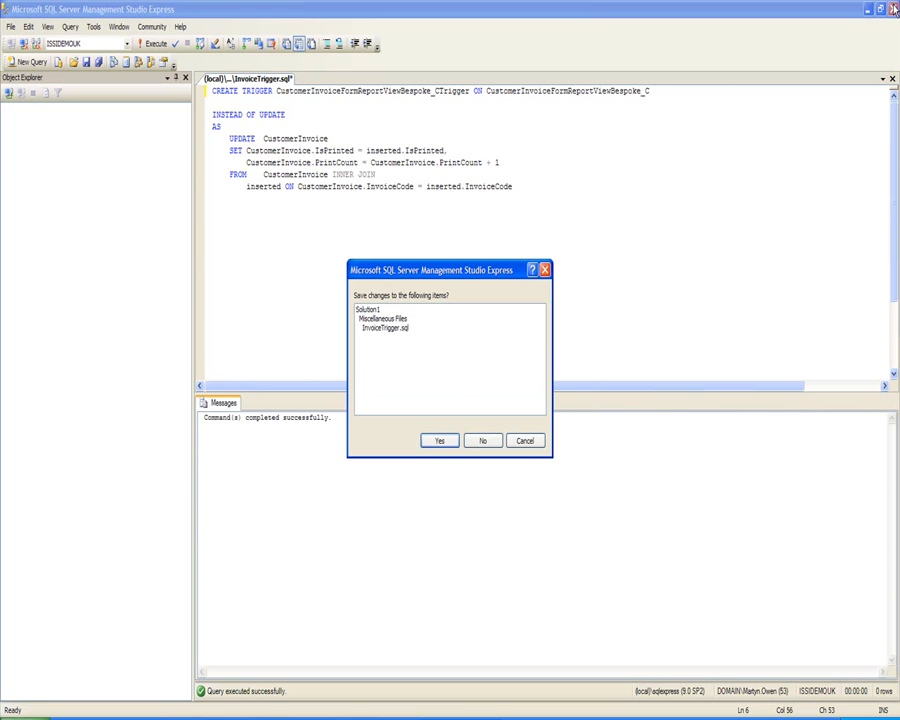
pyautogui.click(485, 441)
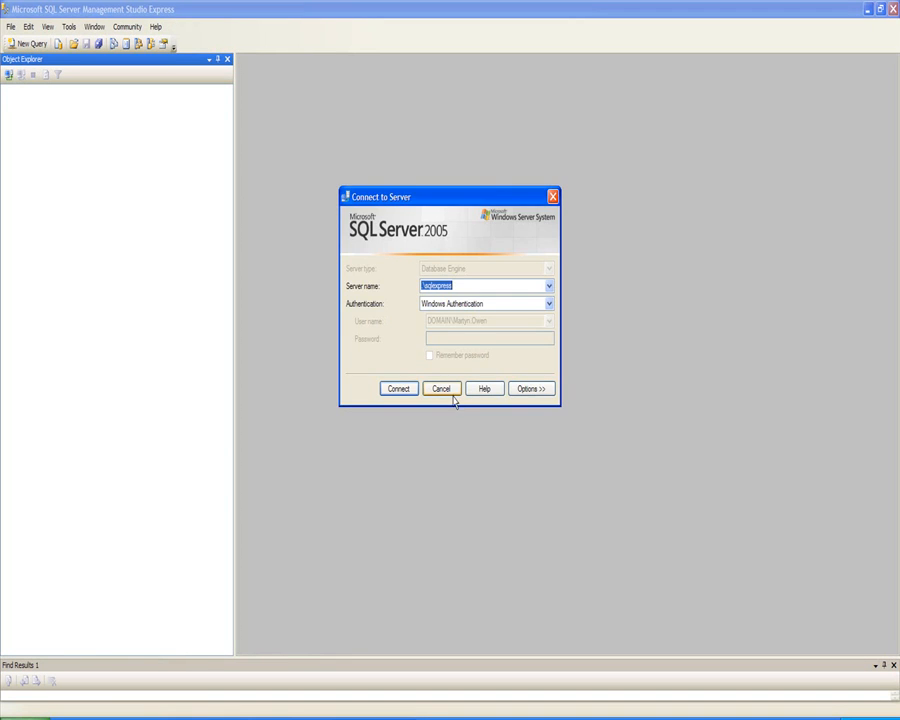
pyautogui.click(450, 394)
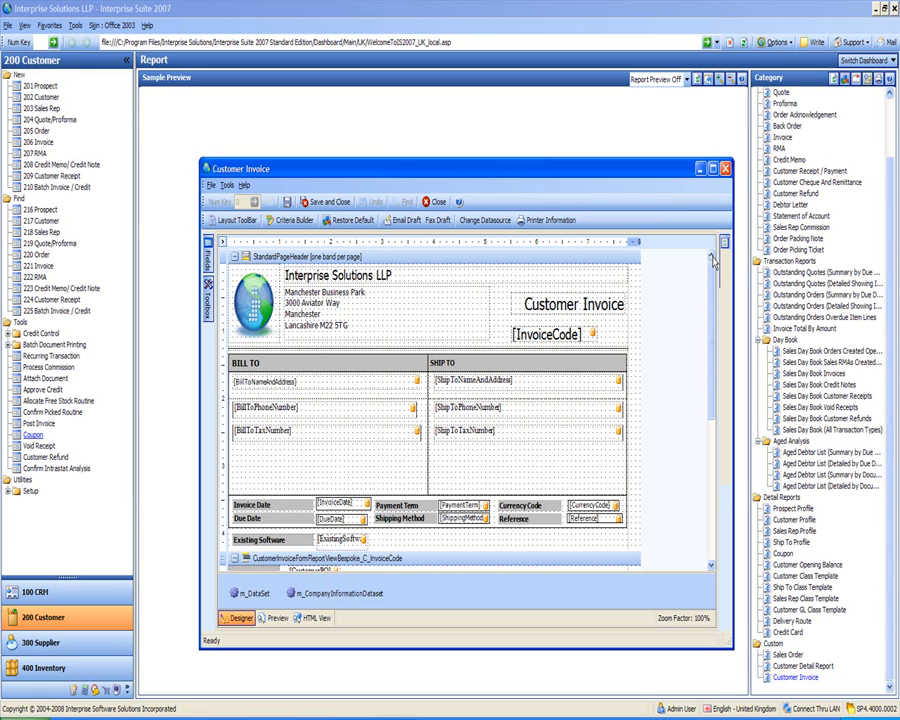
# Maximize the report designer, widen the report's property list, and set UpdatePrintedStatus to True
pyautogui.moveTo(710, 244)
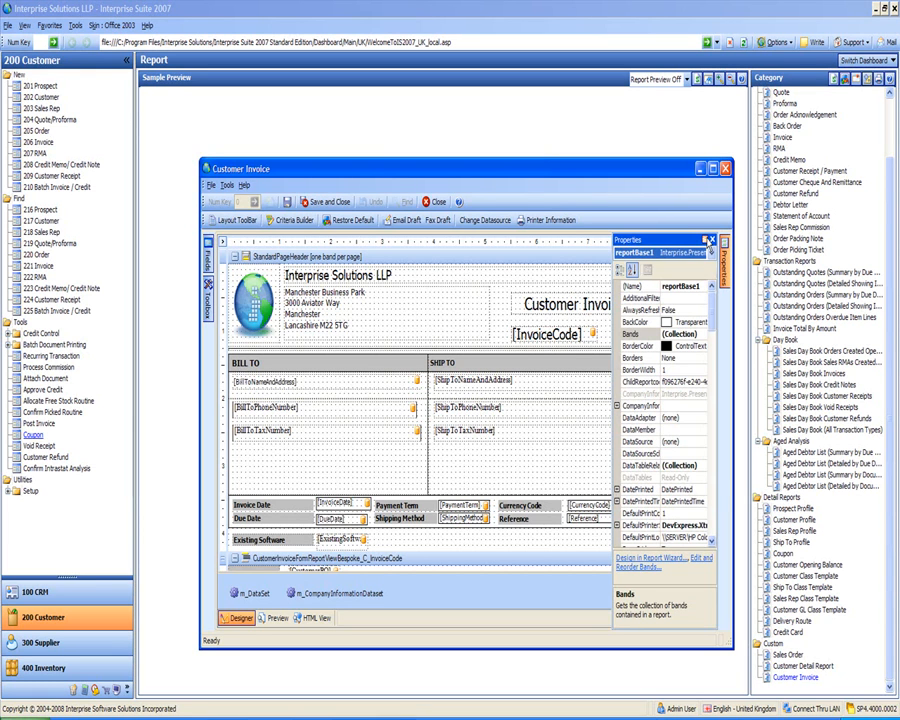
pyautogui.doubleClick(519, 171)
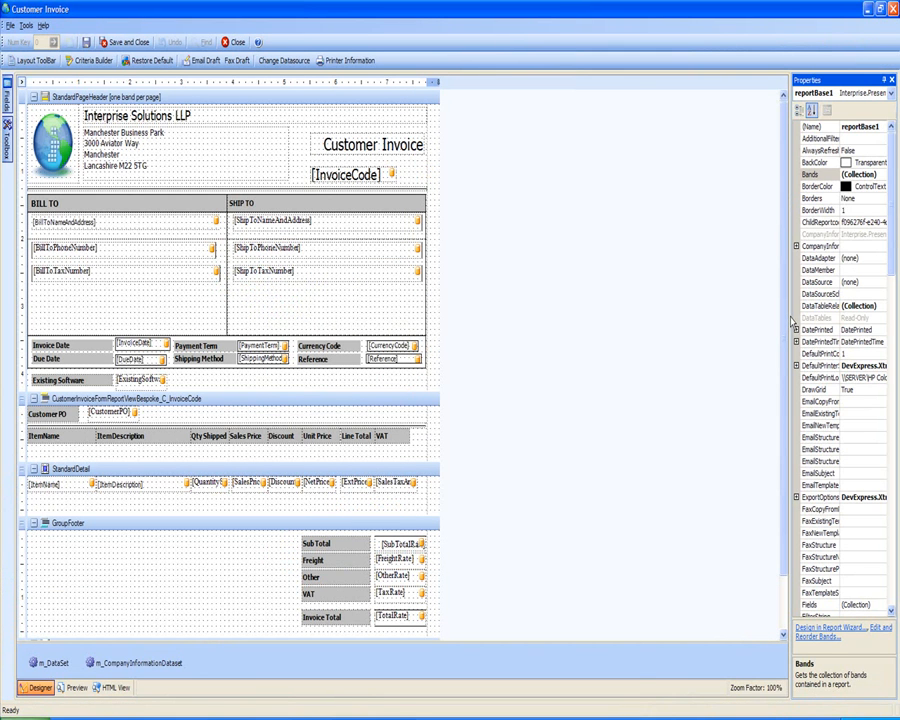
pyautogui.moveTo(790, 322); pyautogui.dragTo(636, 326)
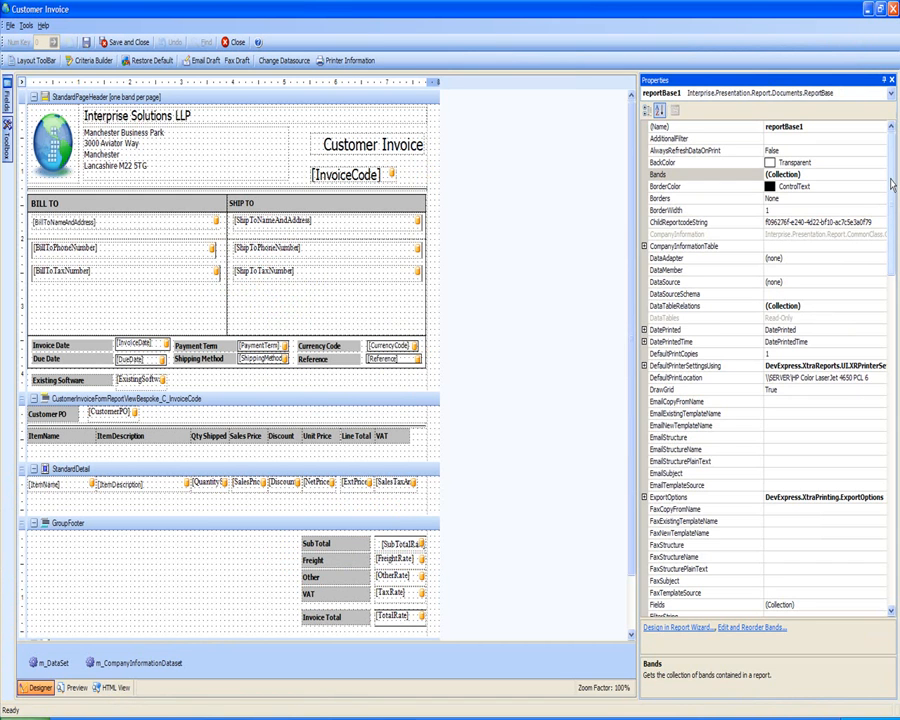
pyautogui.moveTo(893, 185); pyautogui.dragTo(773, 497)
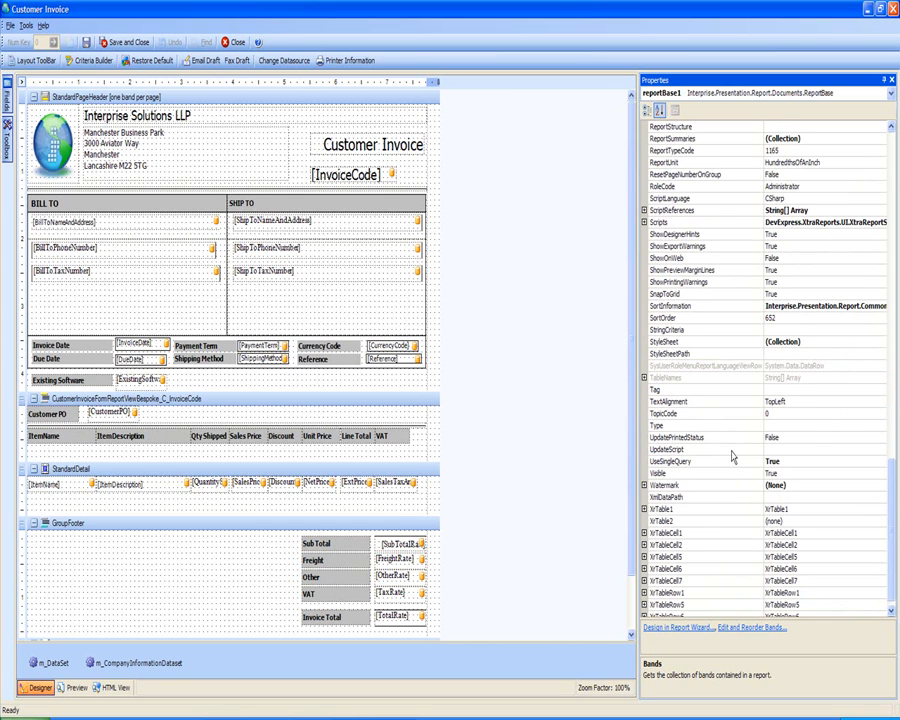
pyautogui.click(813, 439)
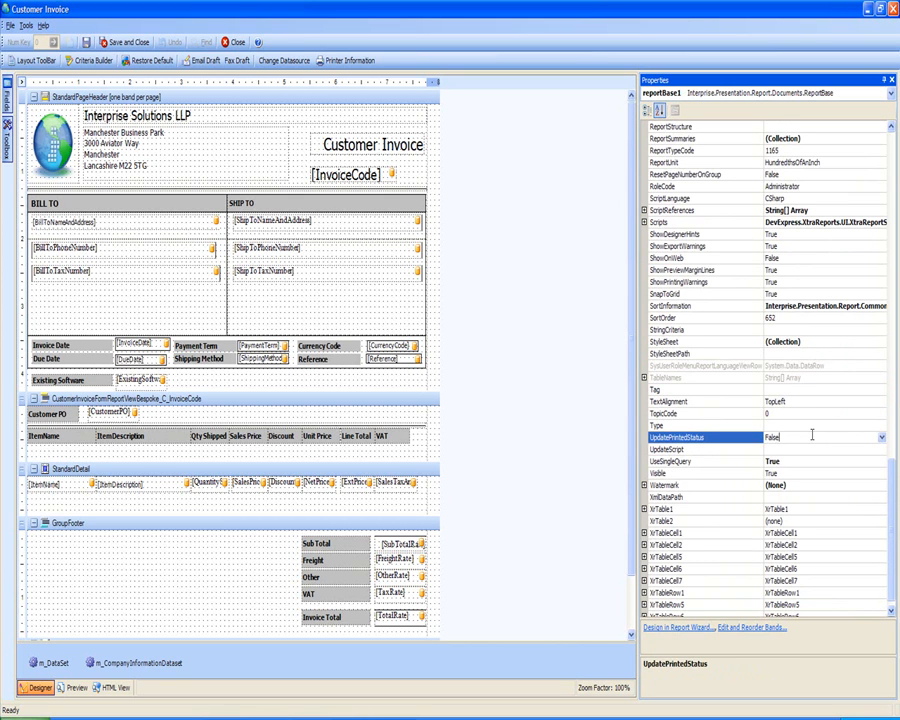
pyautogui.click(881, 438)
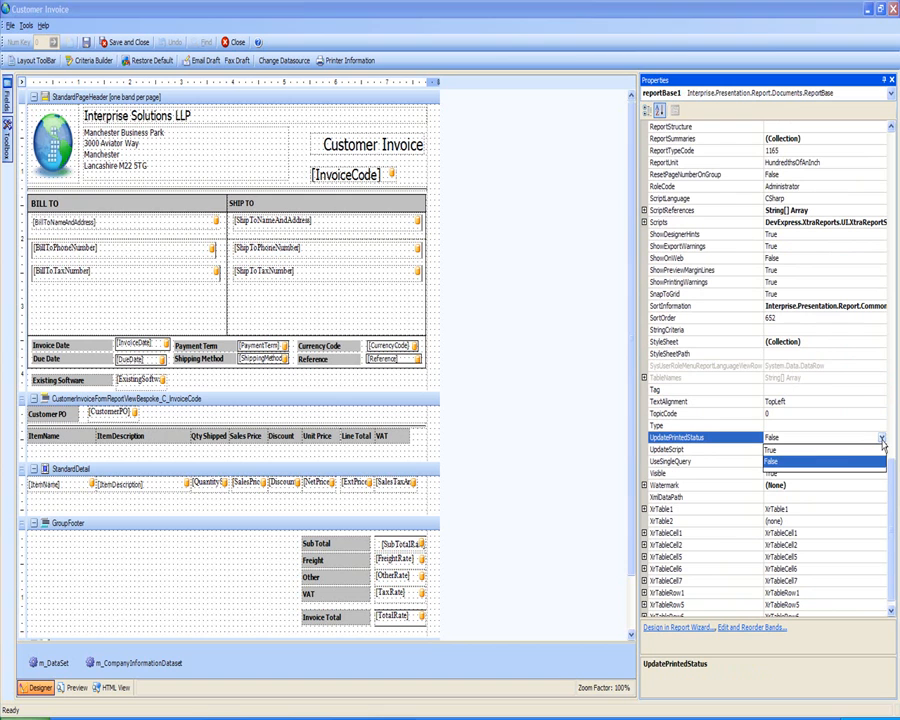
pyautogui.click(818, 449)
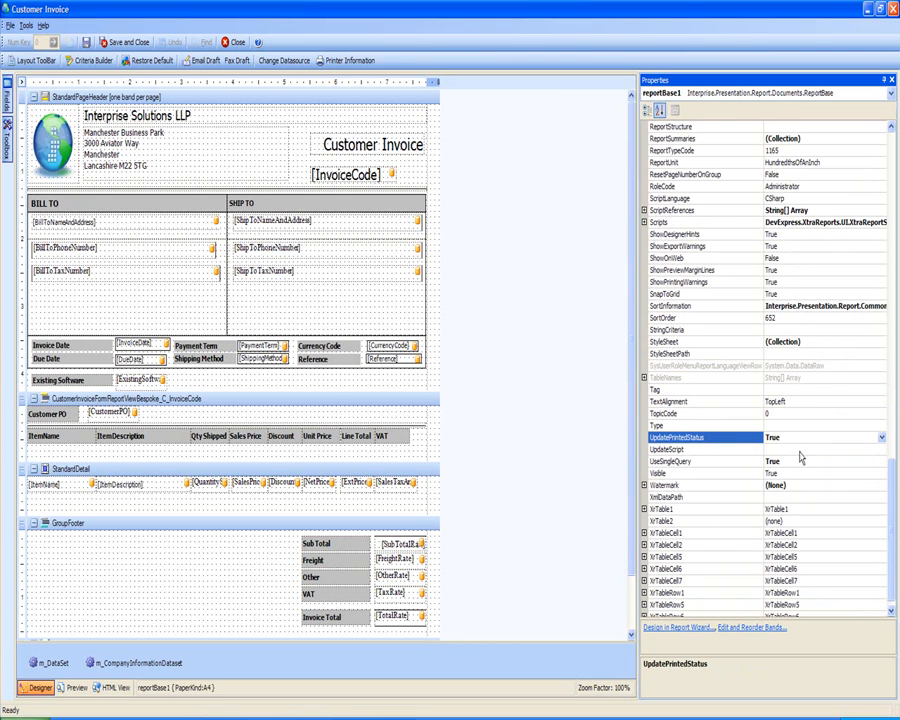
# Set the report's UpdateScript to "Update CustomerInvoiceFormReportViewBespoke_C SET IsPrinted = 1", and save and close the report
pyautogui.click(799, 450)
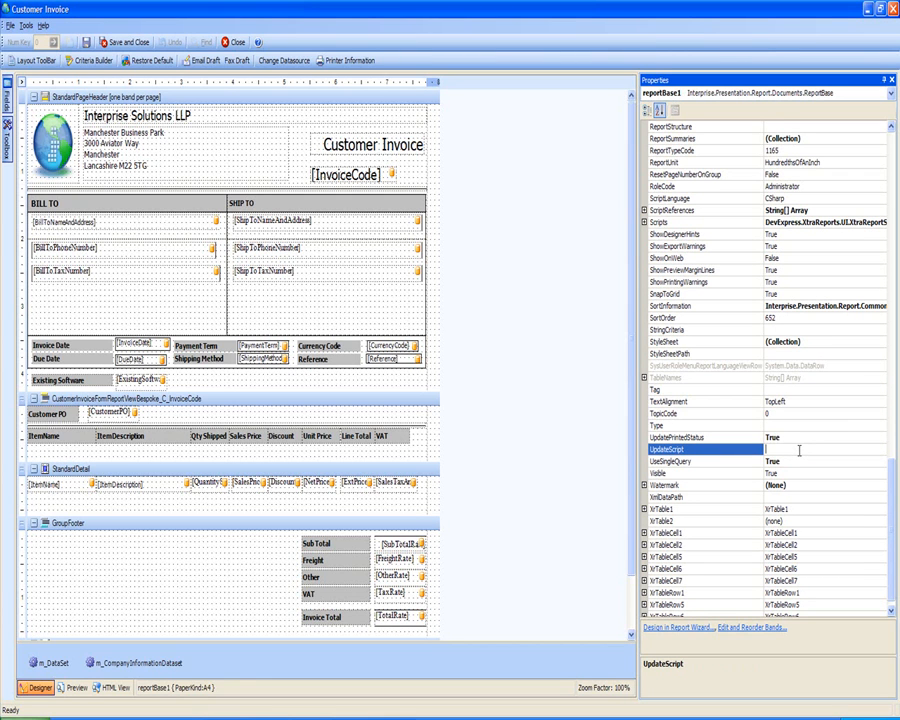
pyautogui.write('Update CustomerInvoiceFormReportV')
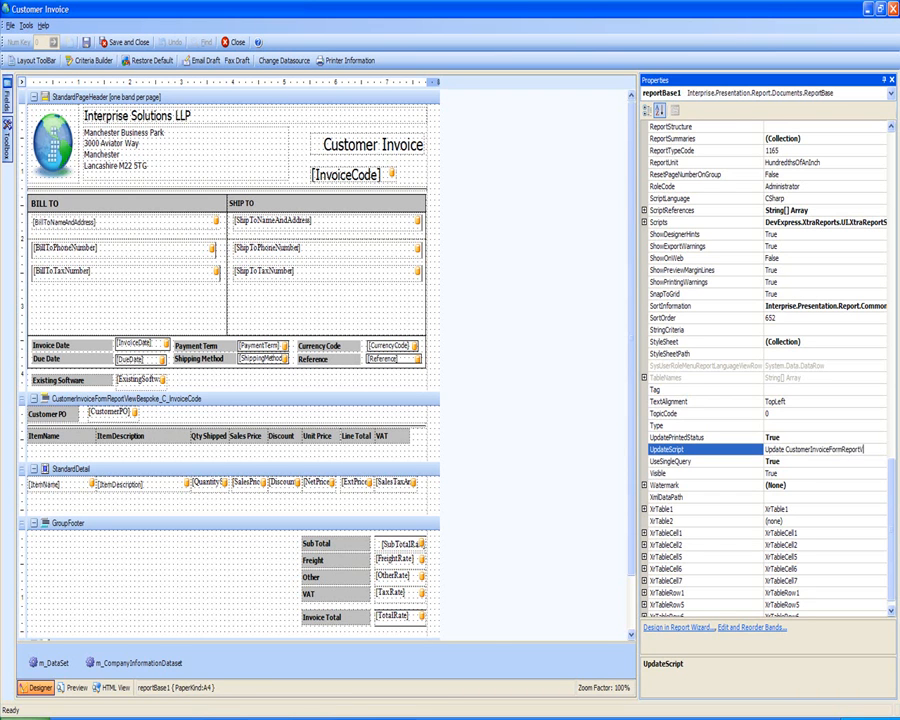
pyautogui.write('iewBespoke')
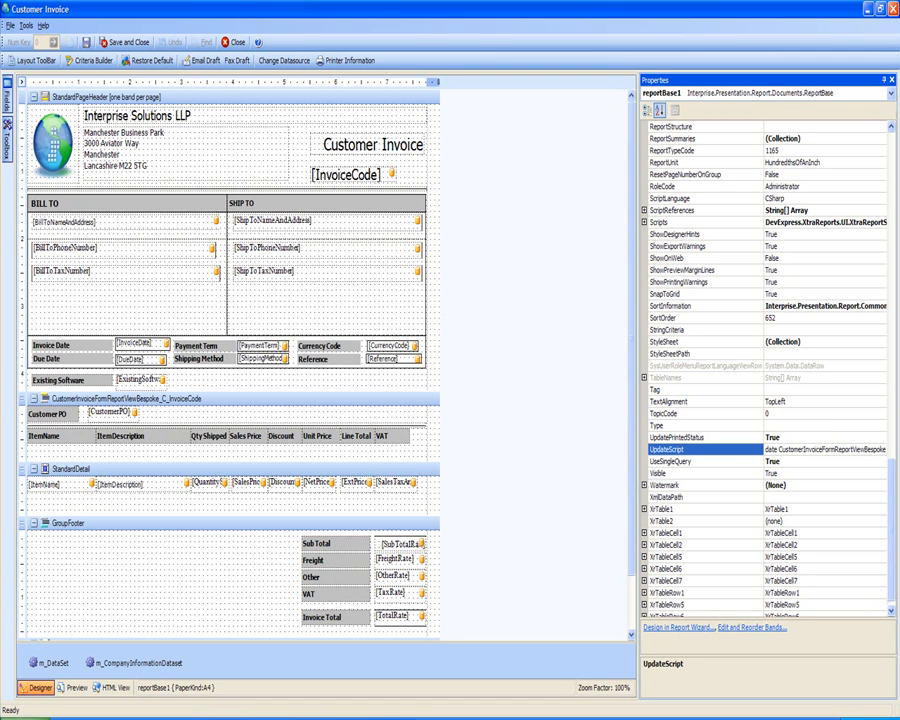
pyautogui.write('_C')
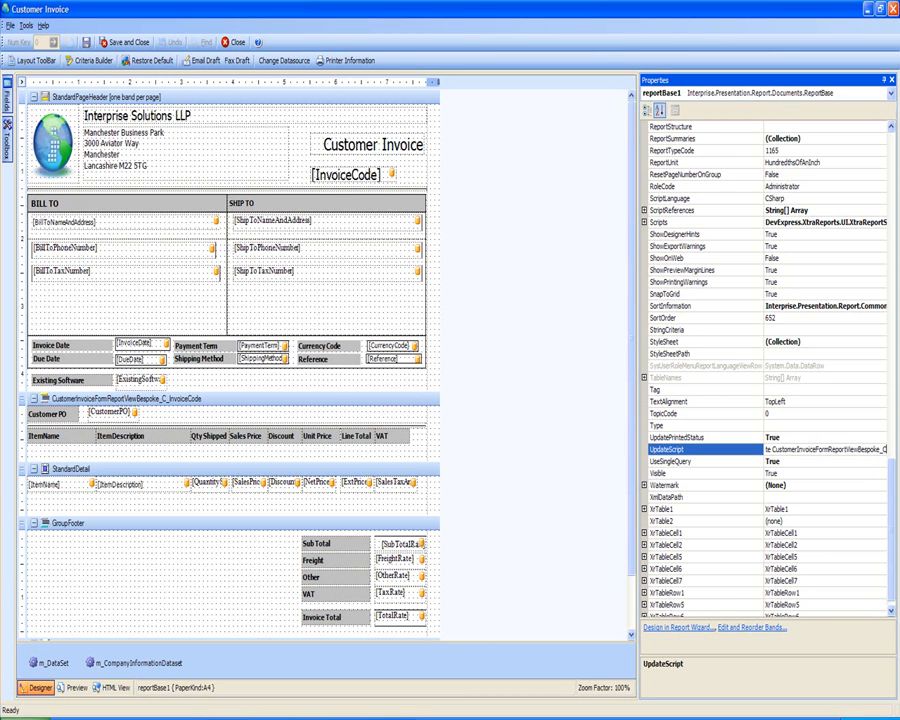
pyautogui.write(' SET')
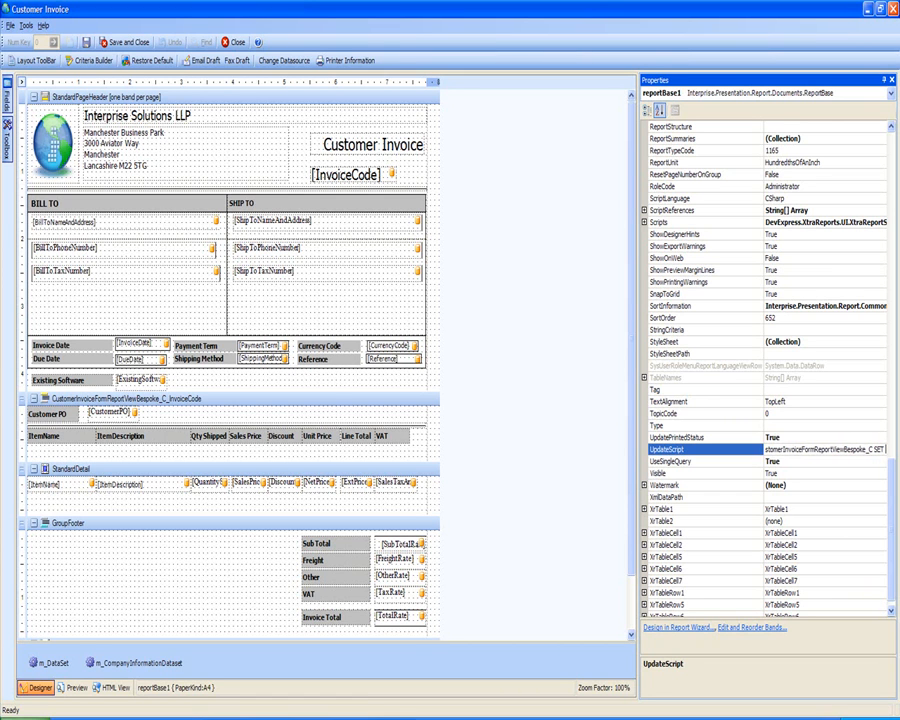
pyautogui.write(' IsPrinted')
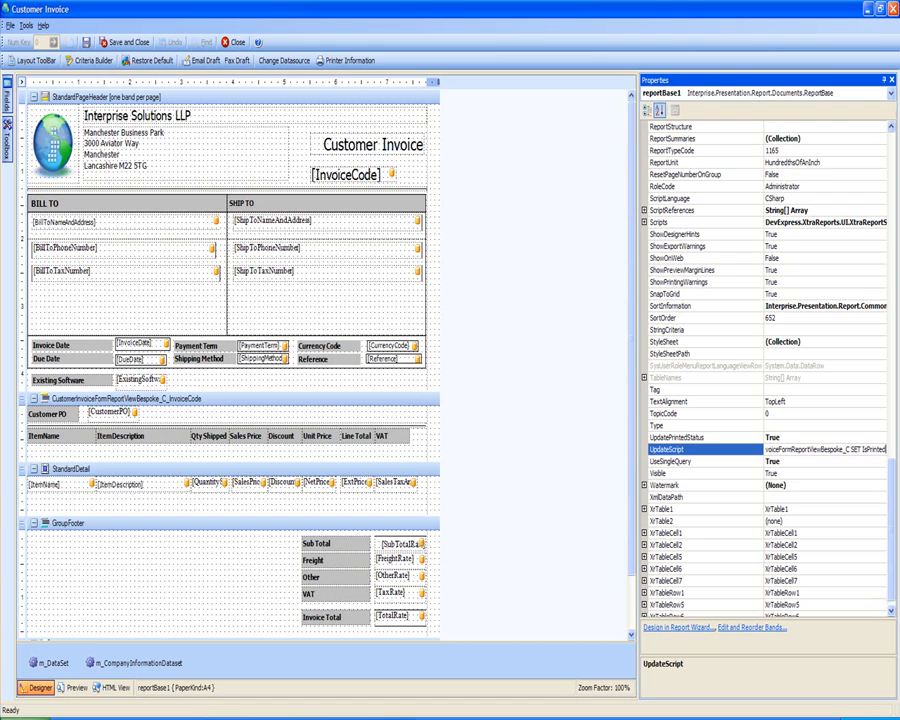
pyautogui.write(' = 1')
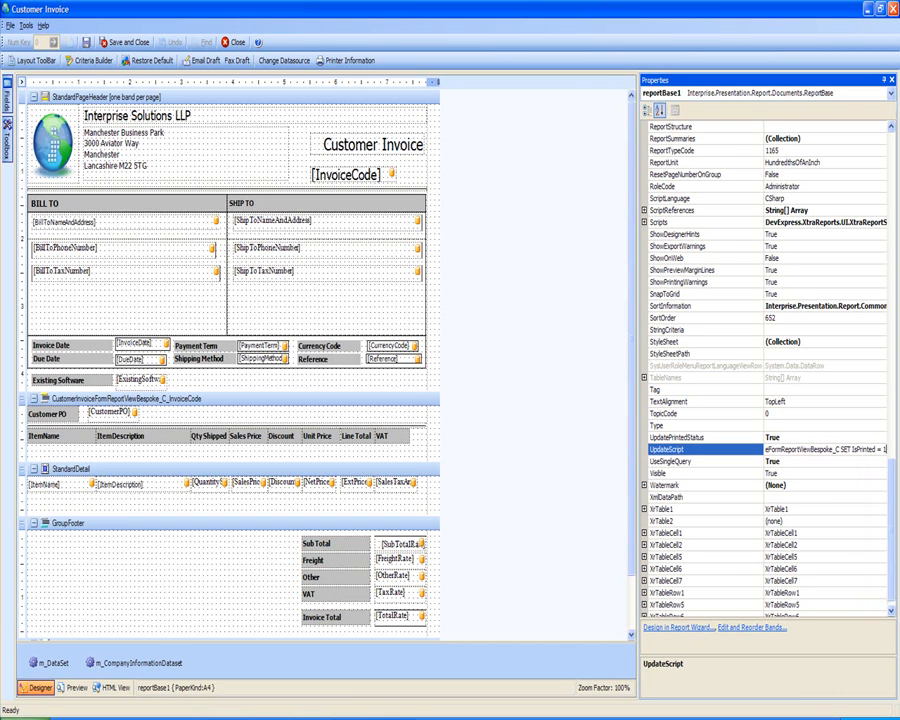
pyautogui.press('Return')
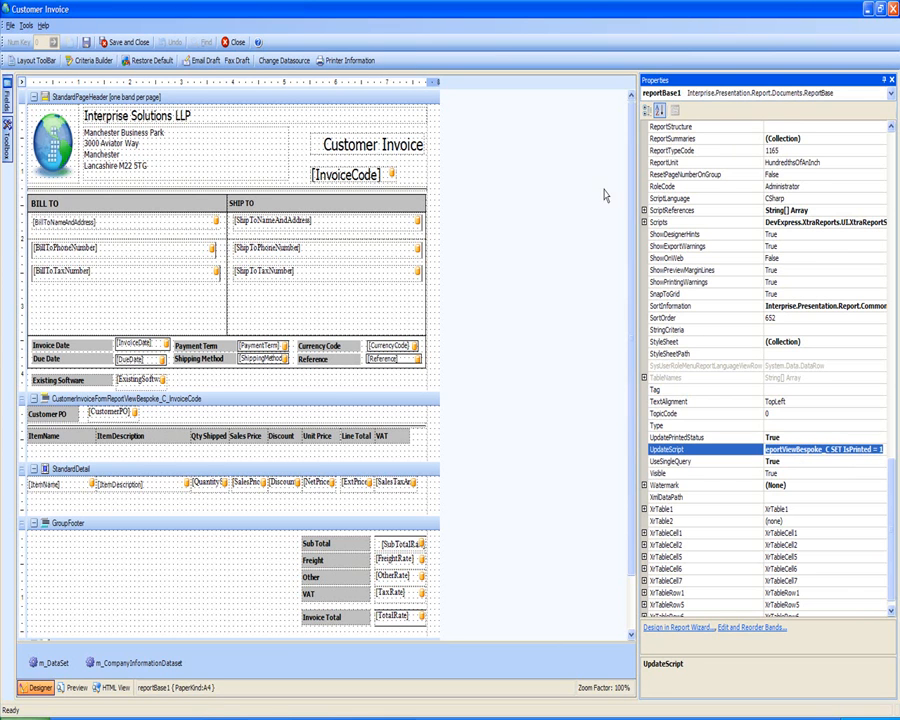
pyautogui.click(126, 42)
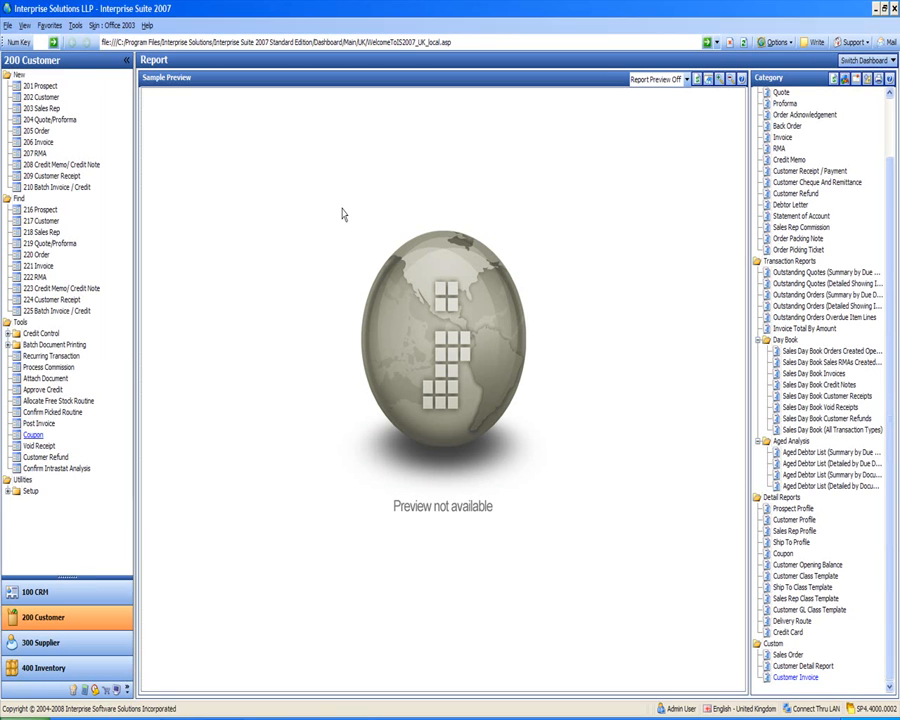
# Find the customer invoices and open the Sample UK Customer invoice dated 21/05/2008
pyautogui.click(38, 266)
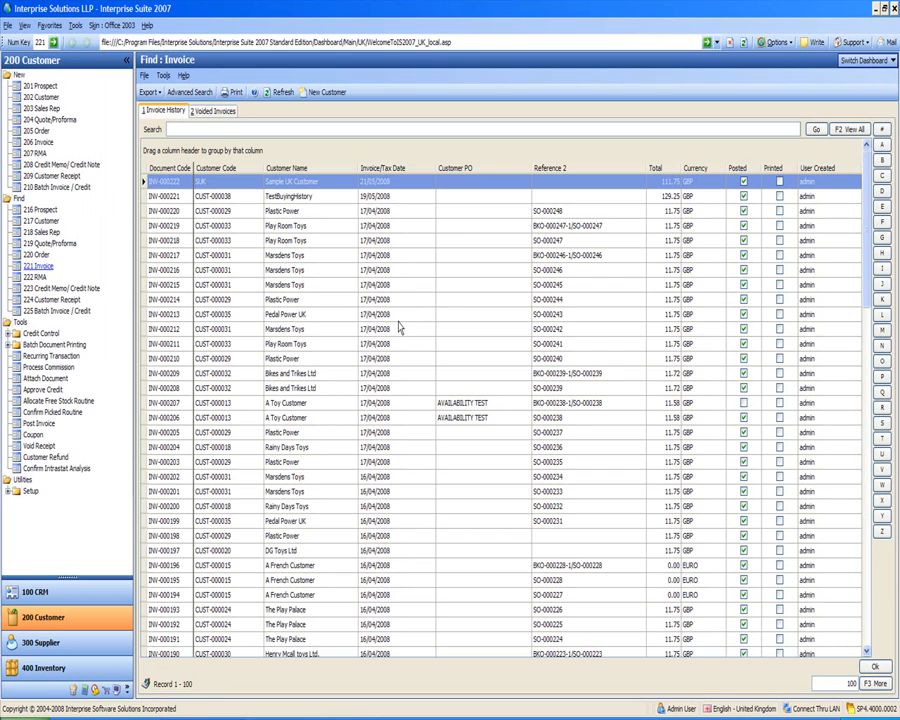
pyautogui.click(162, 183)
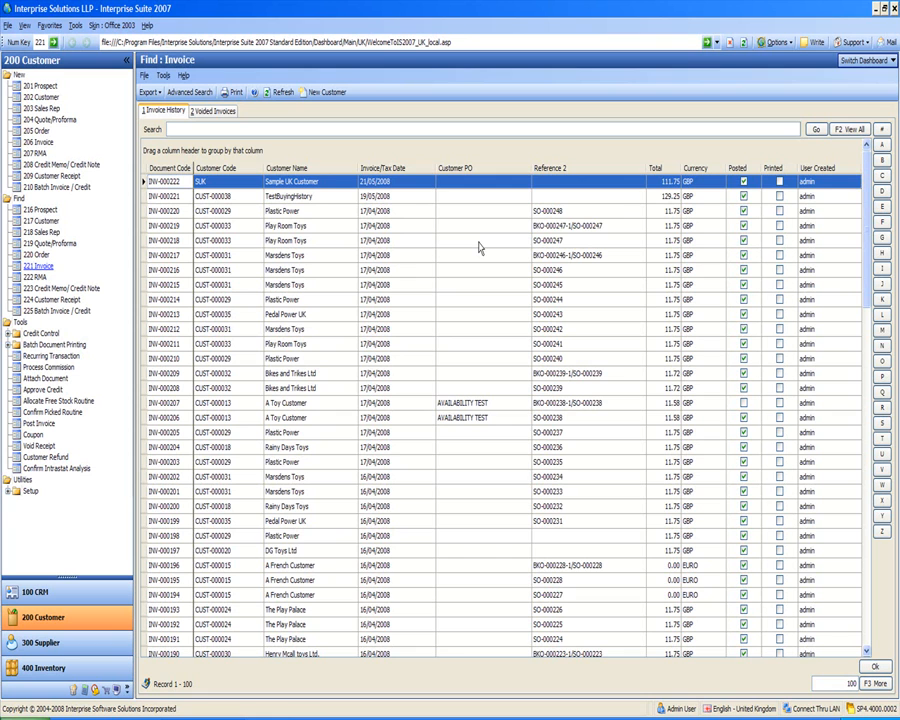
pyautogui.press('Return')
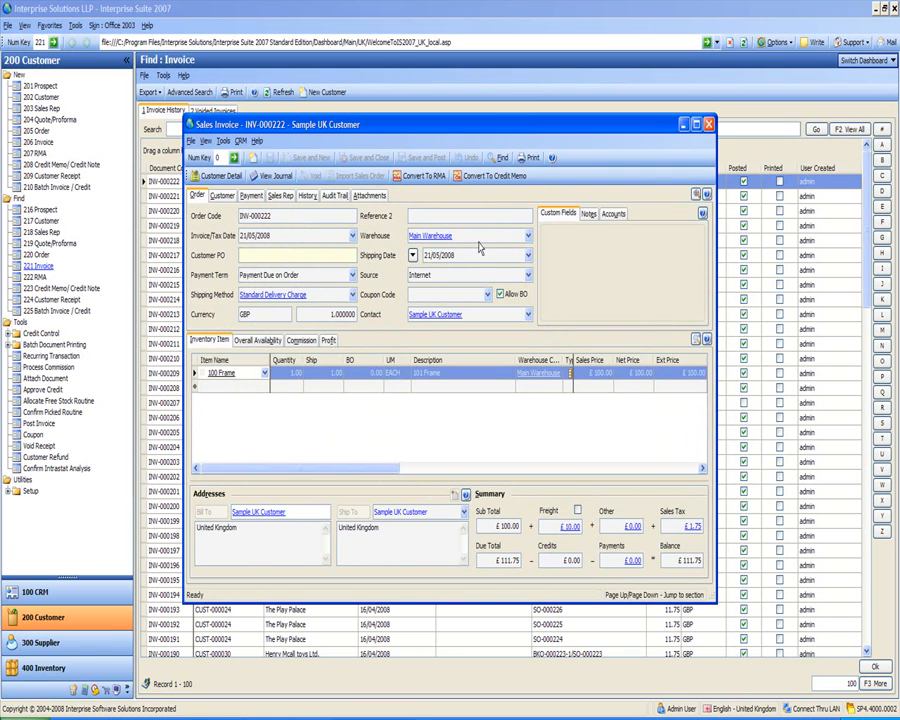
# Print the invoice to preview using only the Customer Invoice report, and review the page from header to totals
pyautogui.click(531, 158)
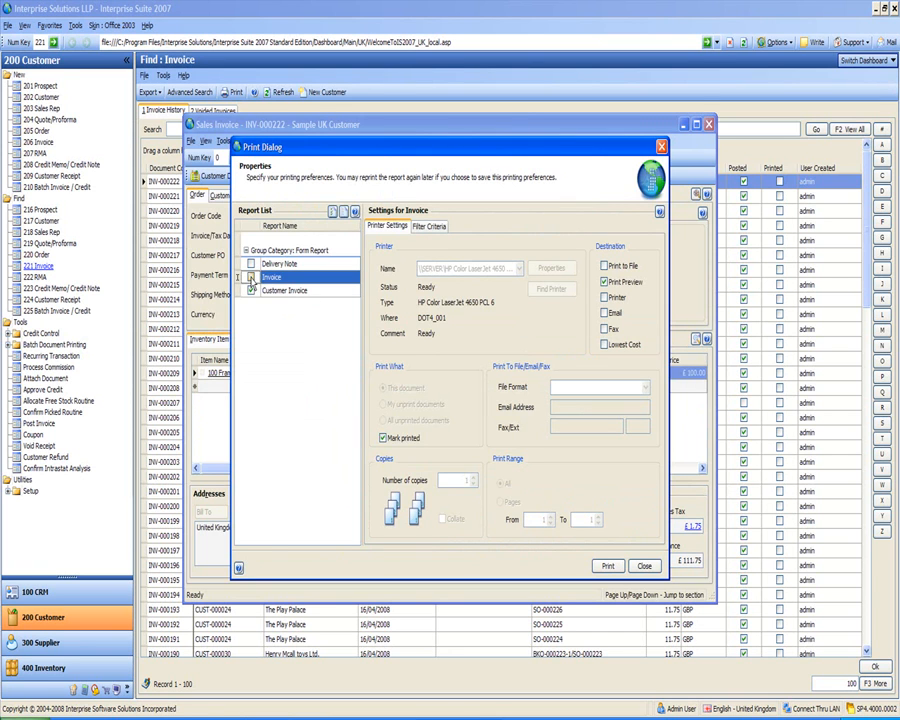
pyautogui.click(251, 290)
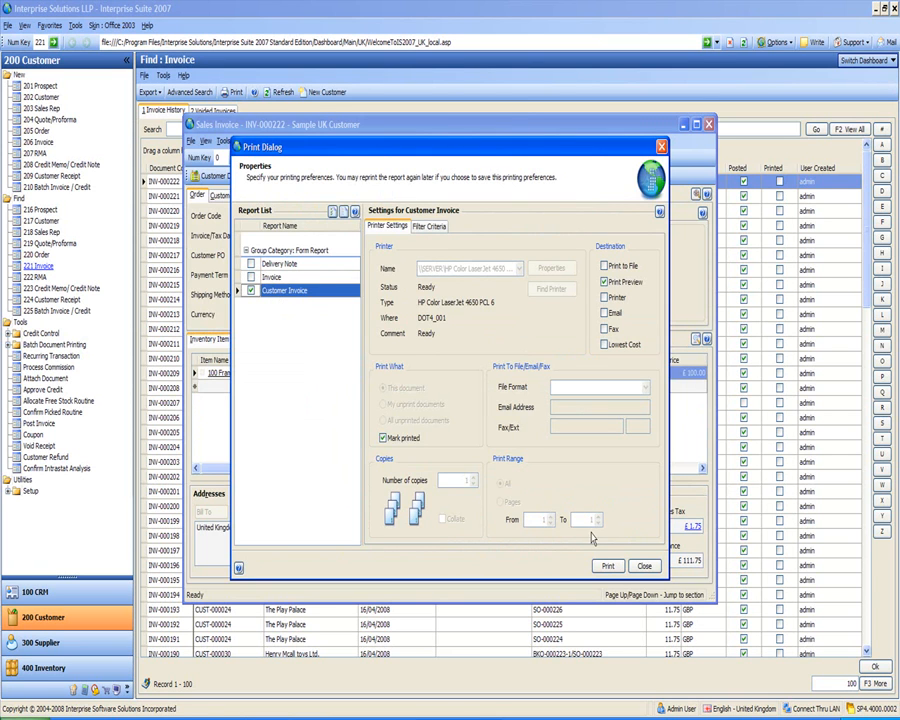
pyautogui.click(606, 566)
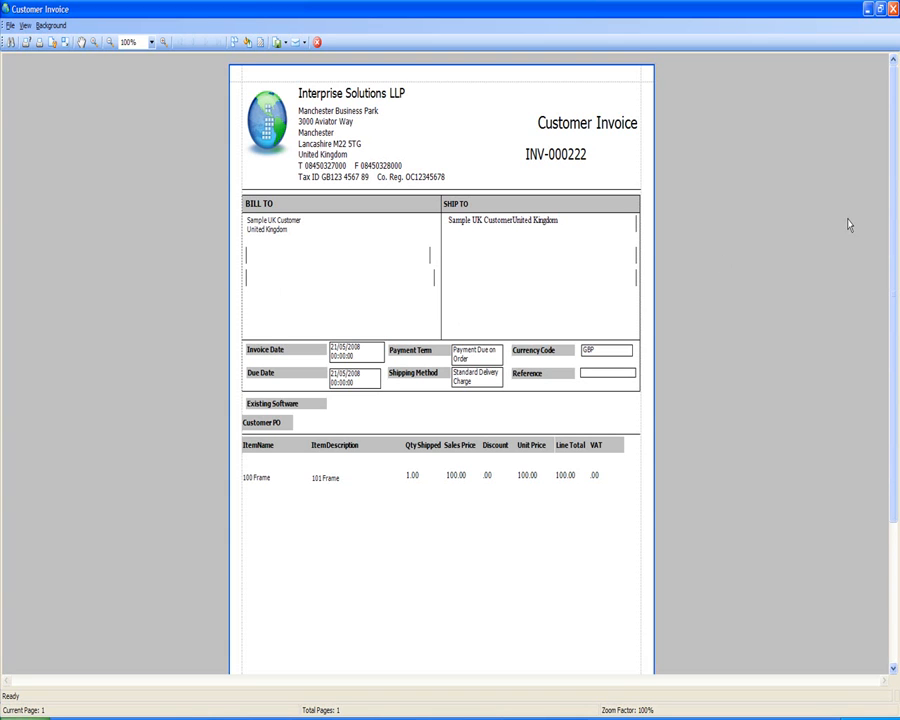
pyautogui.moveTo(897, 187); pyautogui.dragTo(897, 440)
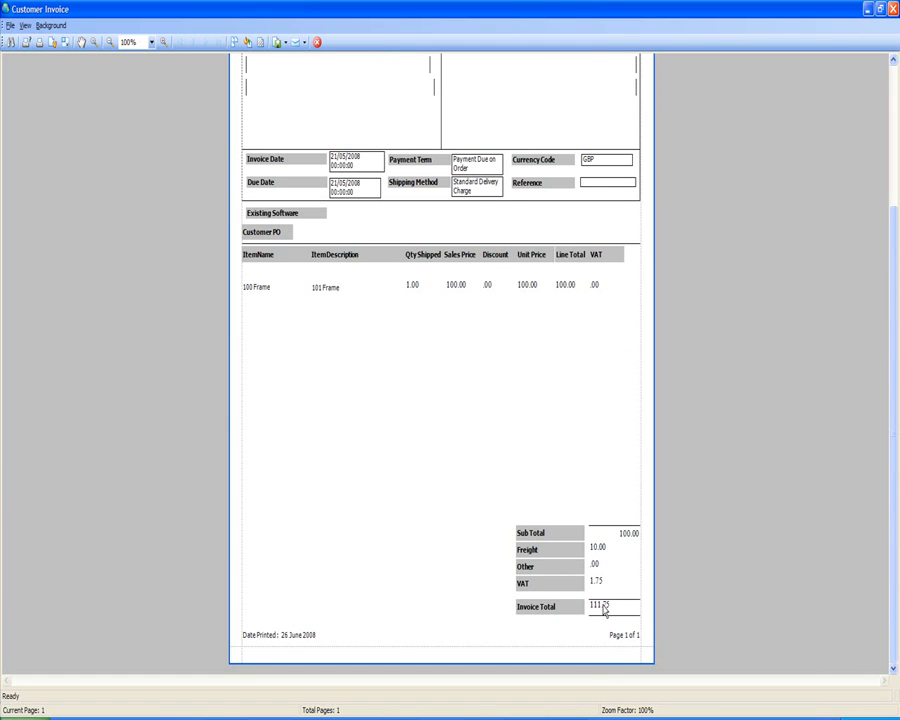
pyautogui.moveTo(896, 470); pyautogui.dragTo(893, 237)
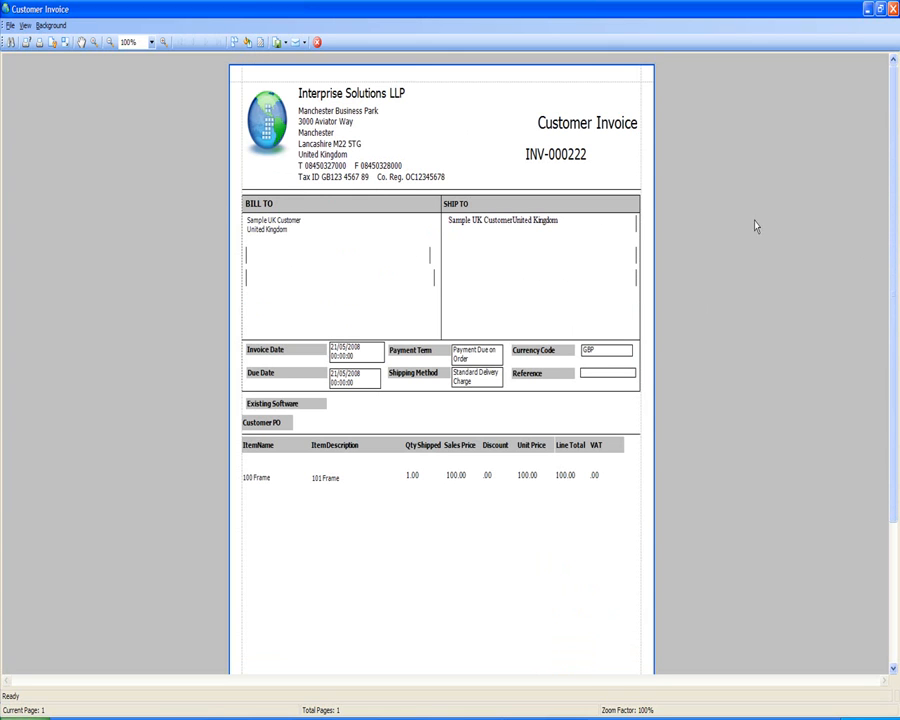
pyautogui.moveTo(895, 188); pyautogui.dragTo(870, 130)
# Close the preview, print dialog and sales invoice, and refresh the invoice list to check the invoice's Printed status
pyautogui.click(893, 10)
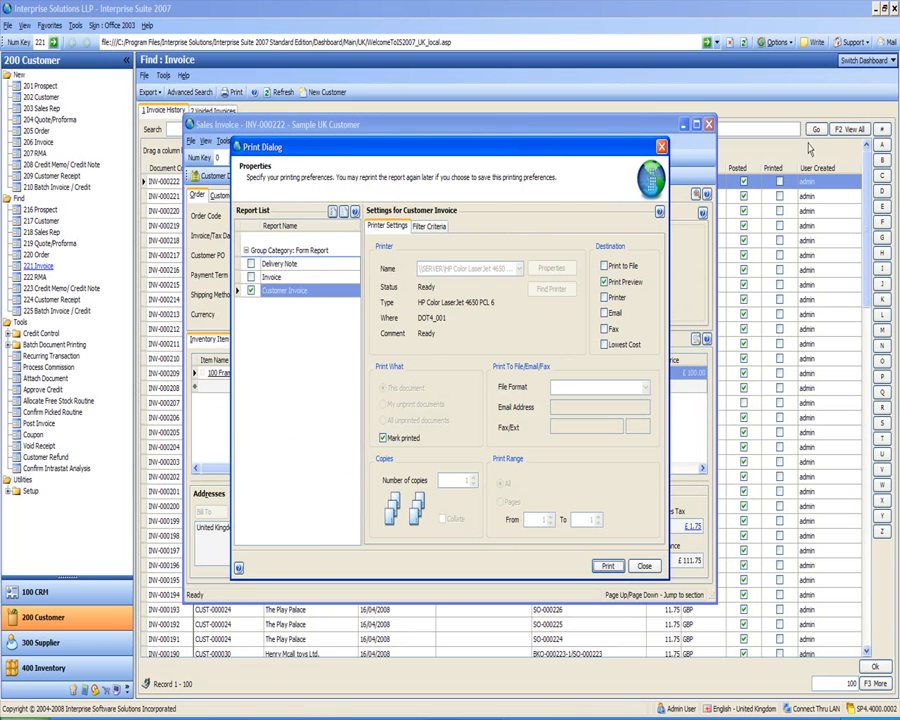
pyautogui.click(644, 566)
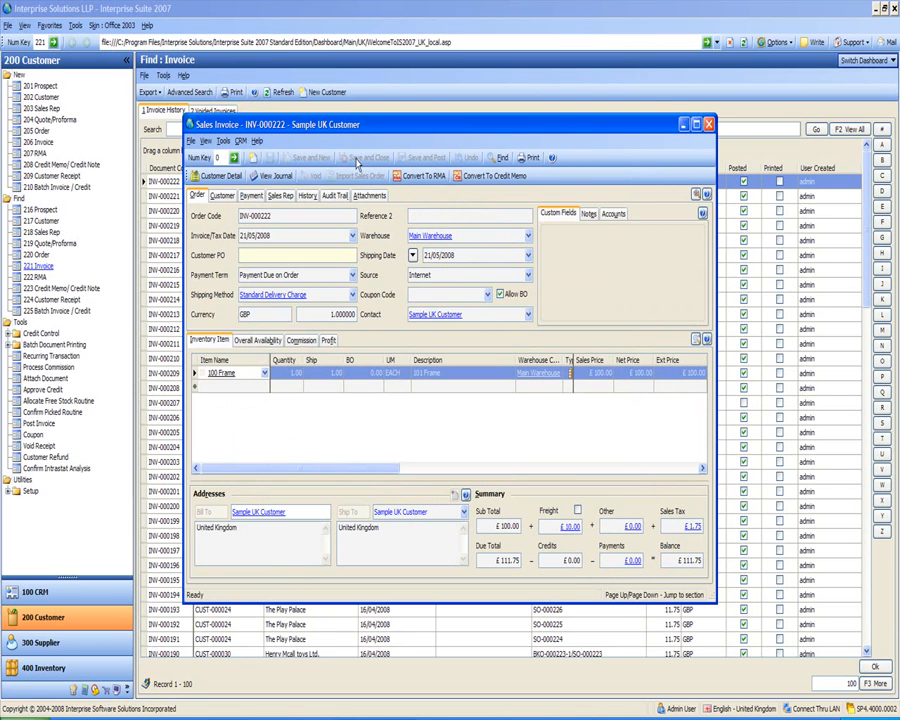
pyautogui.click(709, 125)
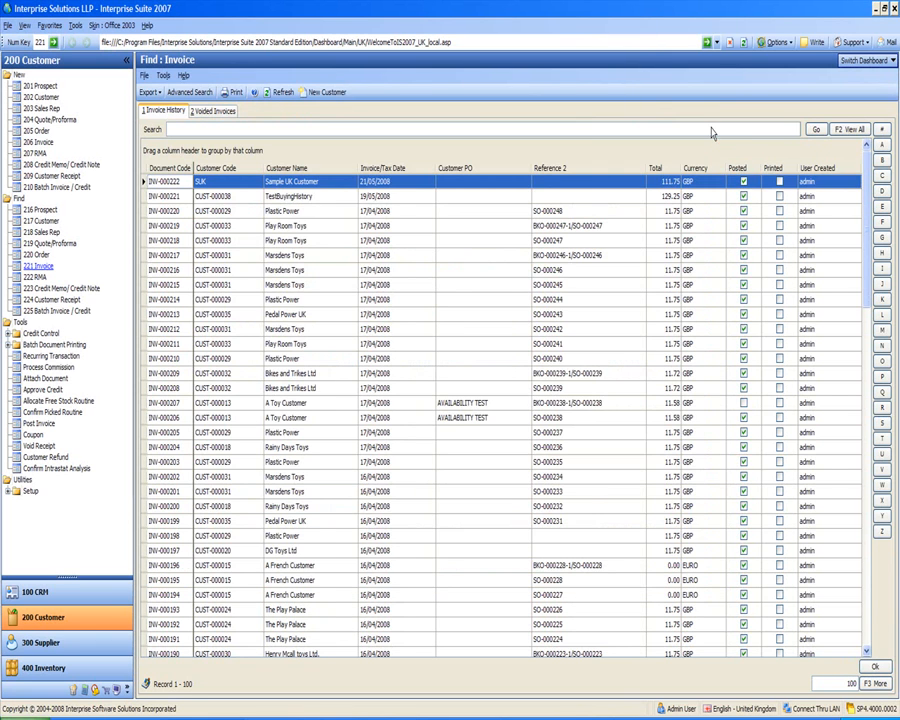
pyautogui.click(285, 92)
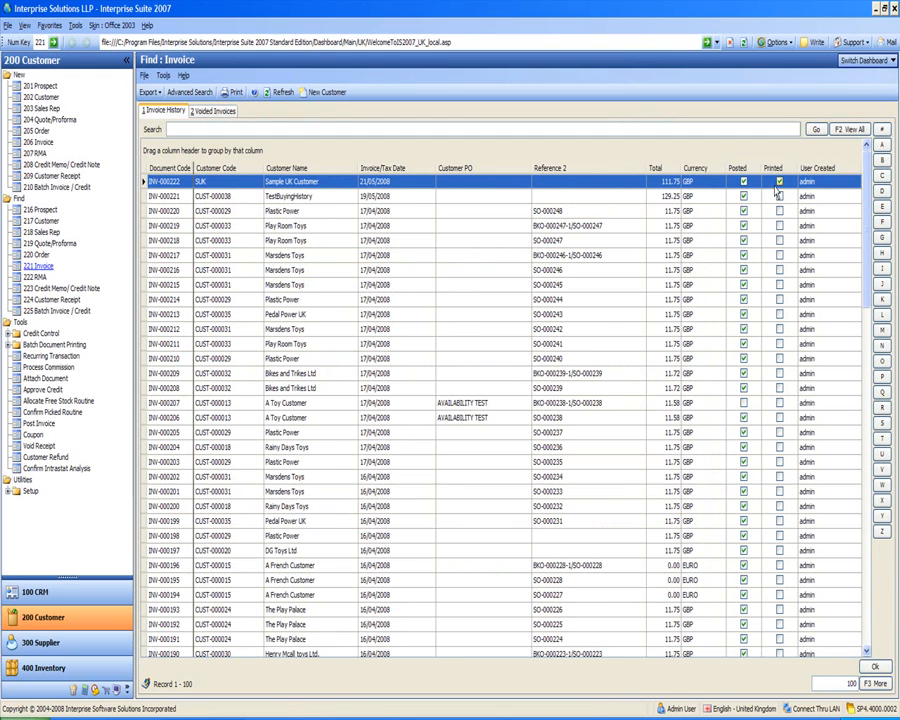